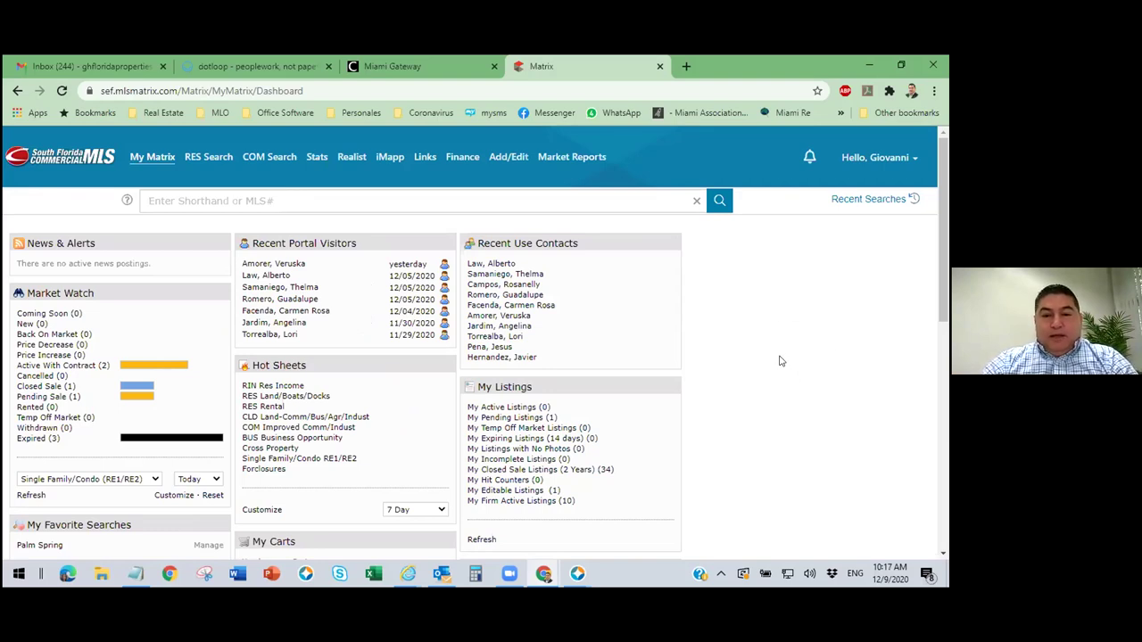
Open the account Settings page from the 'Hello' account dropdown.
click(913, 162)
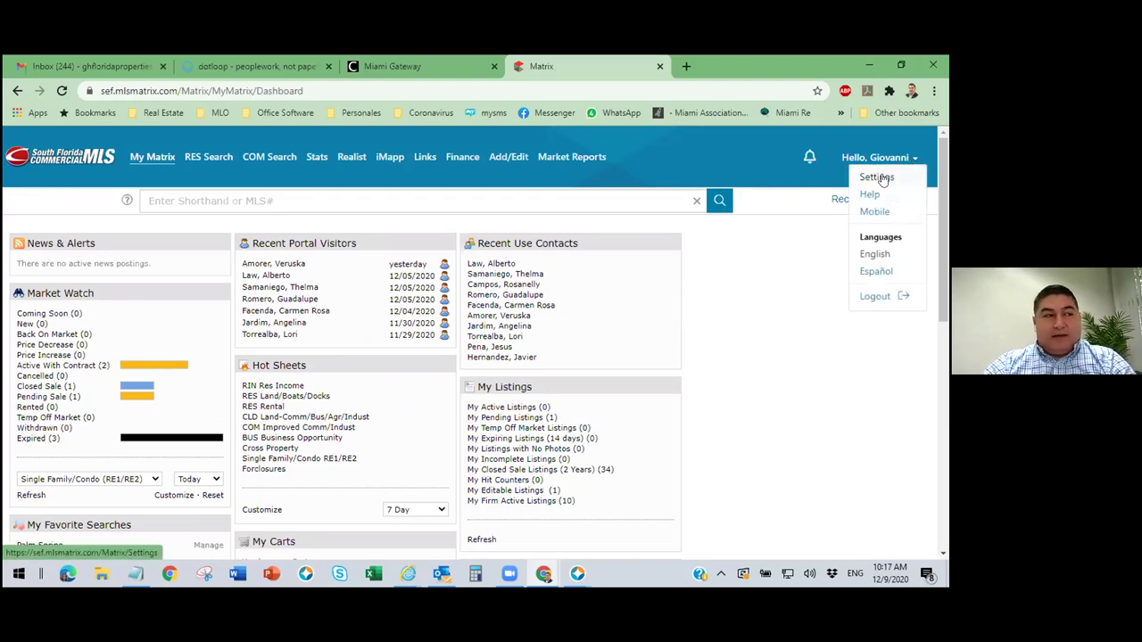
click(878, 178)
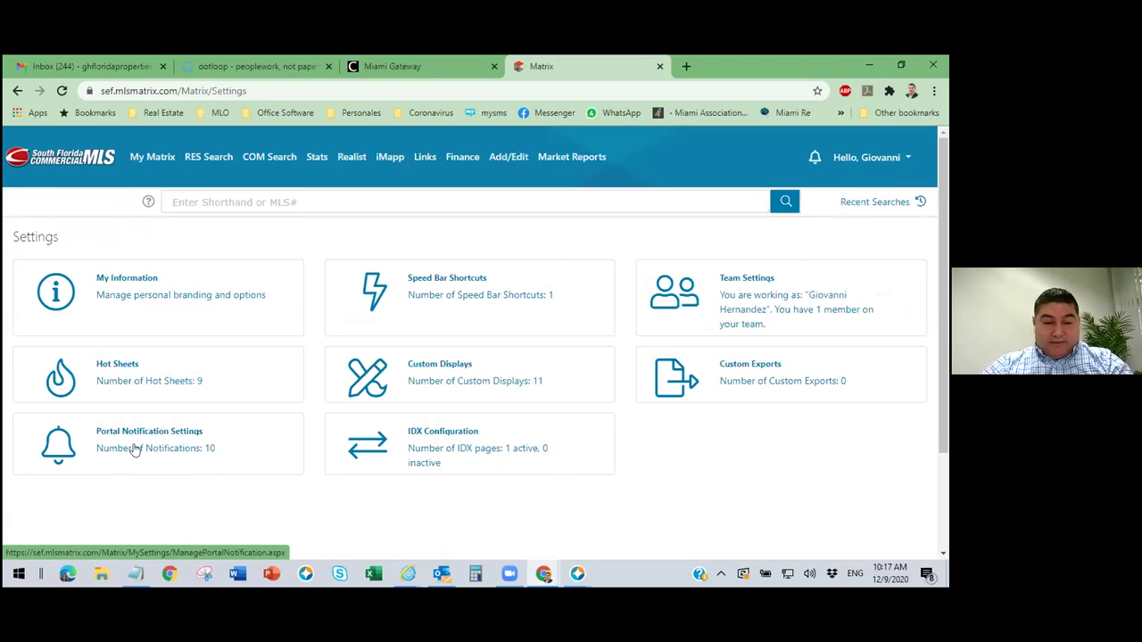
Open Portal Notification Settings and review the email and text alert checkboxes.
click(143, 436)
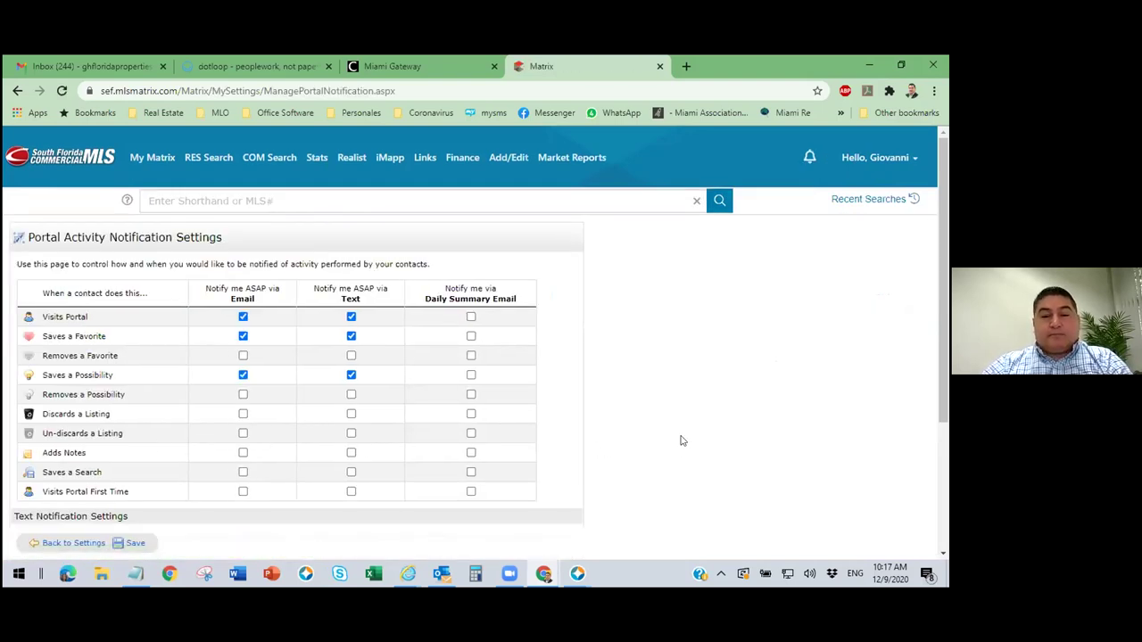
scroll(665, 386, down, 1)
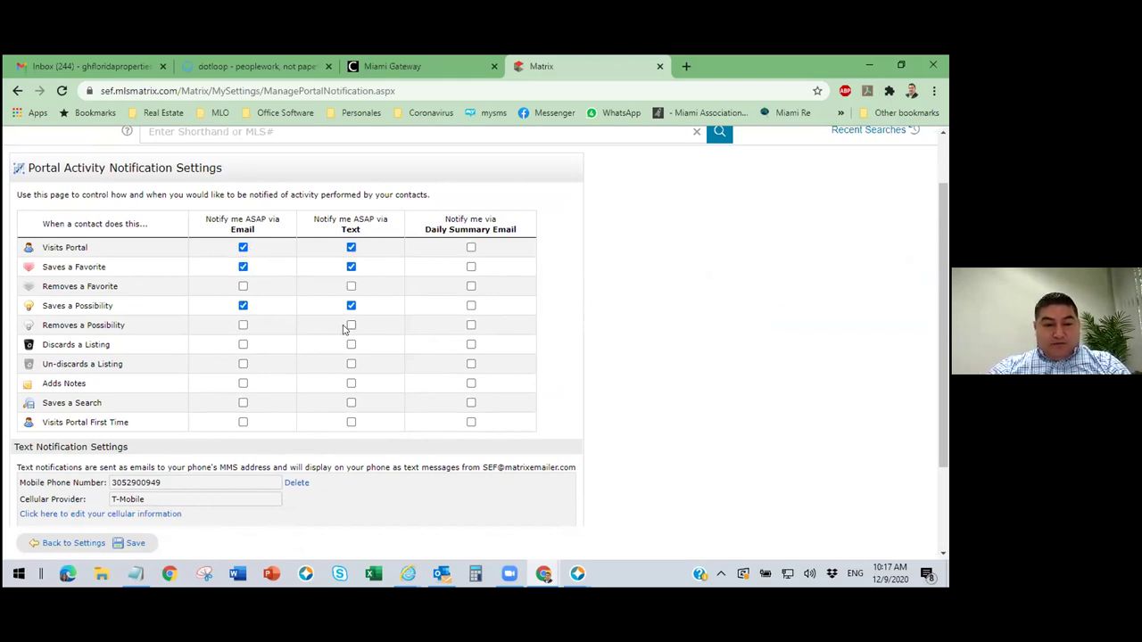
scroll(326, 365, down, 3)
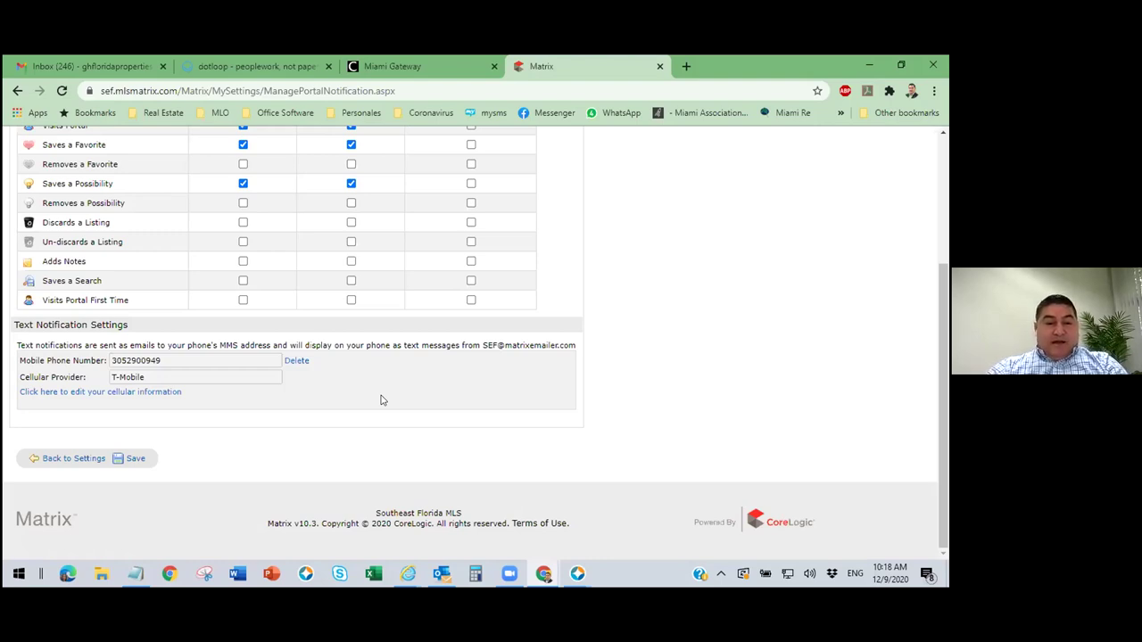
scroll(649, 415, up, 1)
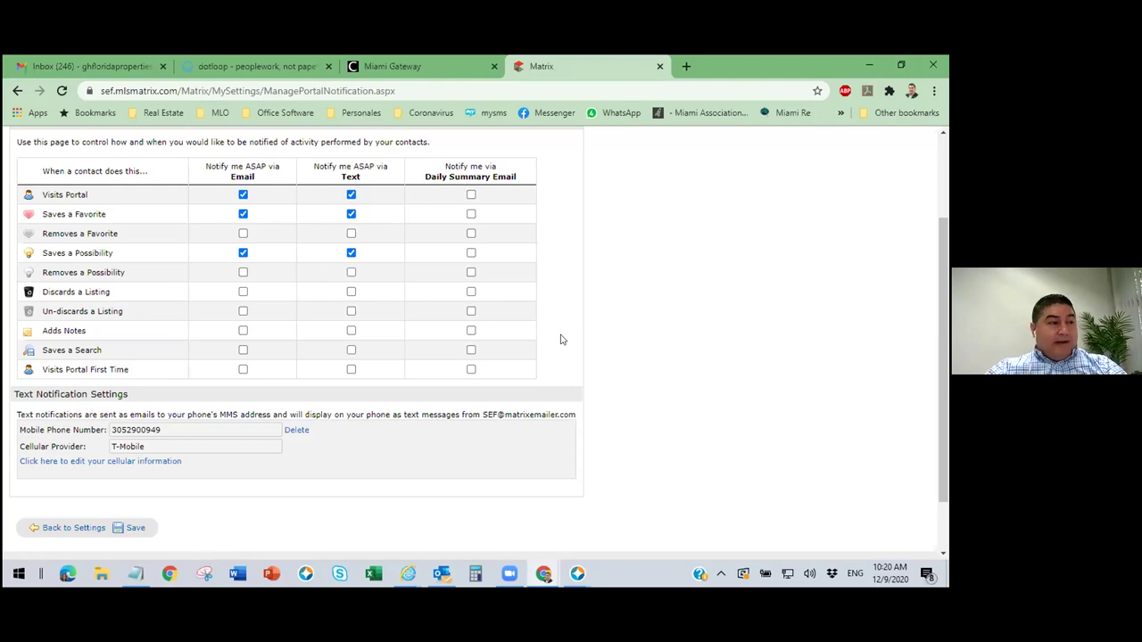
Highlight 'ASAP' in the Email column header, then clear the highlight.
scroll(561, 338, up, 2)
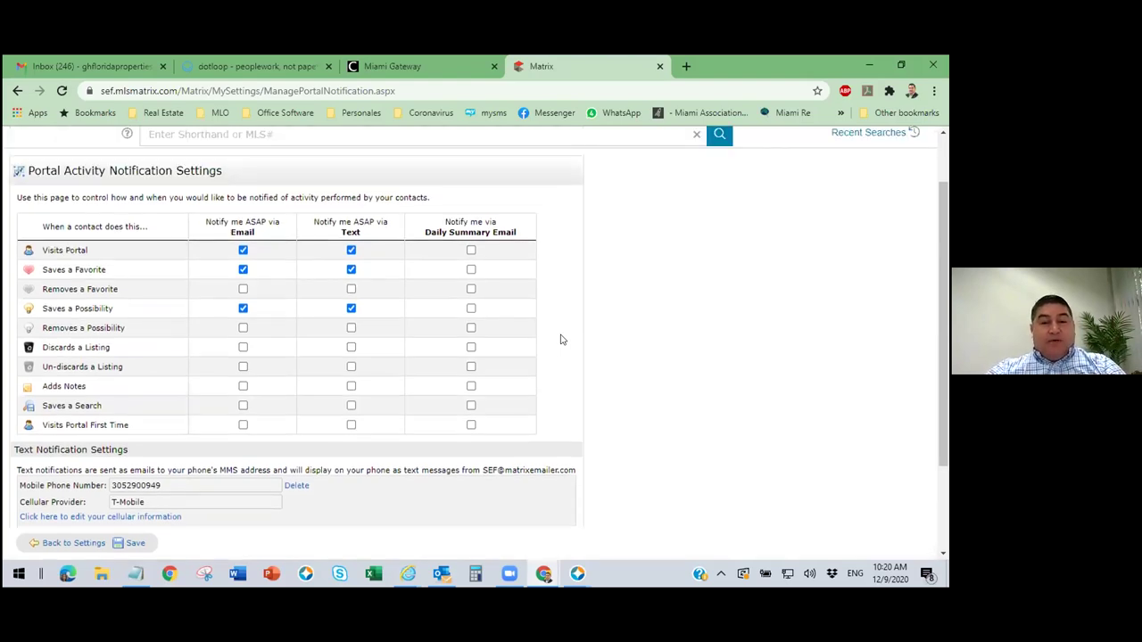
scroll(535, 325, down, 1)
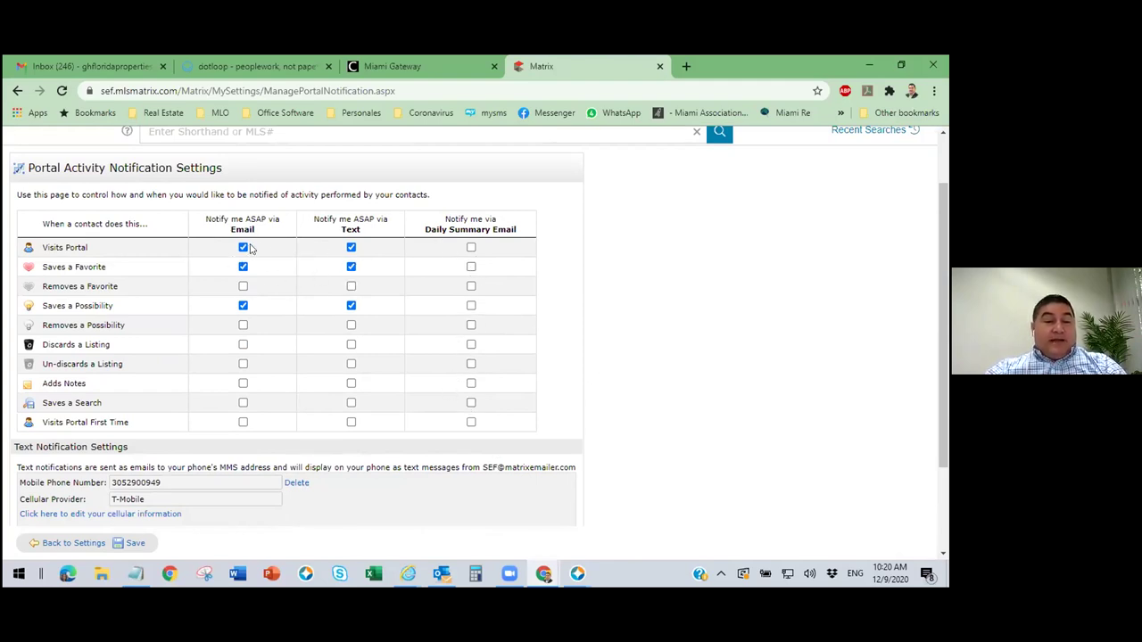
drag(263, 218, 247, 218)
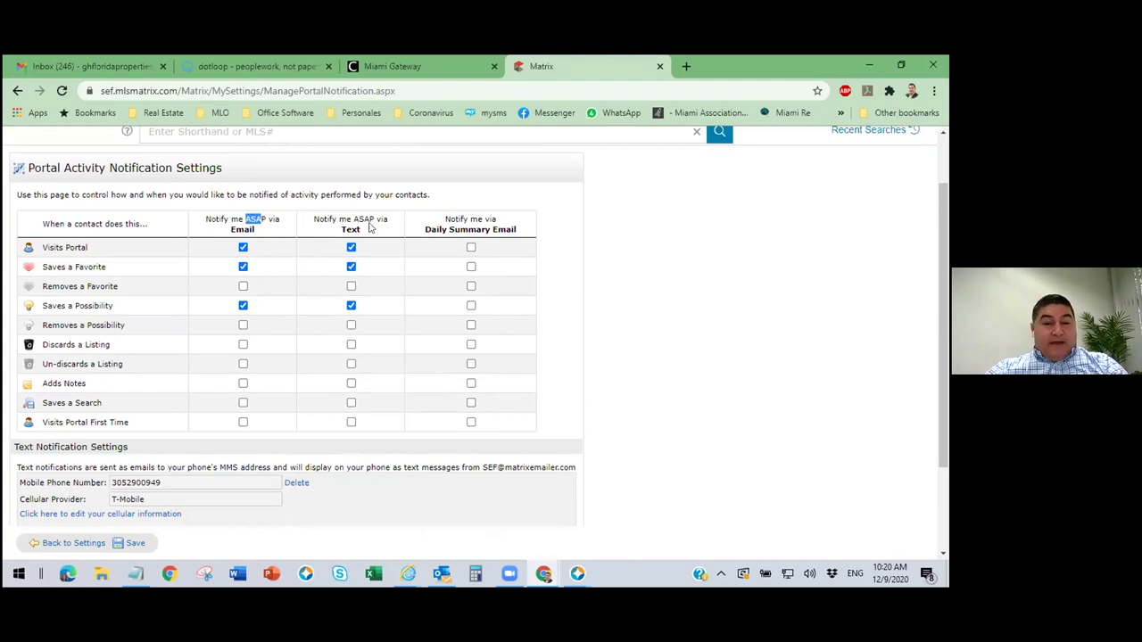
click(669, 354)
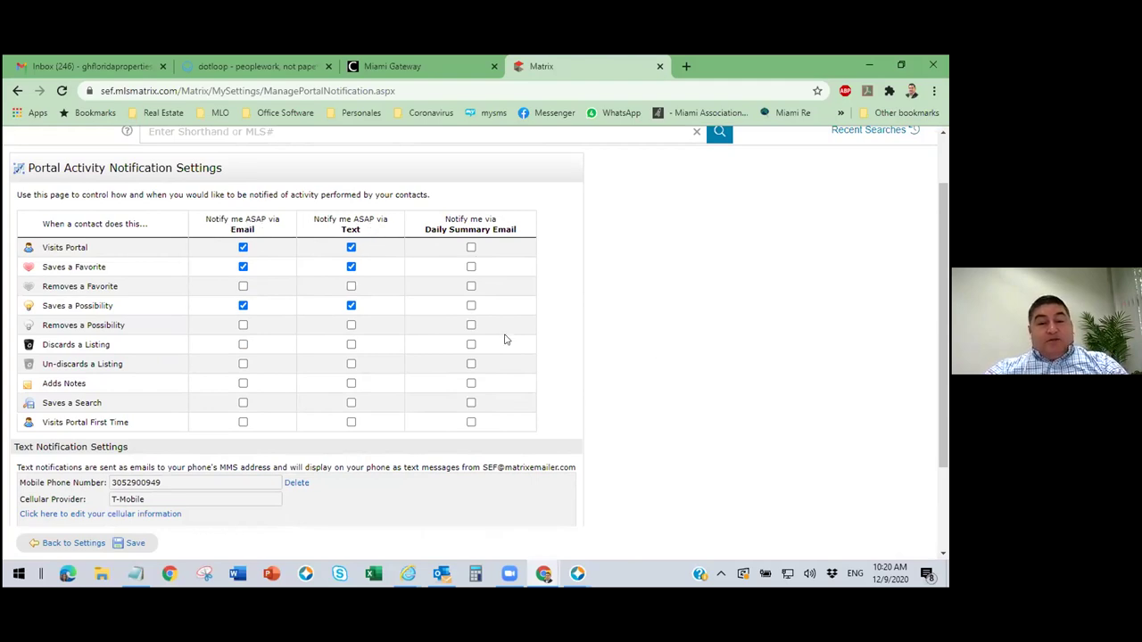
Leave the notification settings unchanged and go back to the main Settings page.
scroll(323, 316, down, 1)
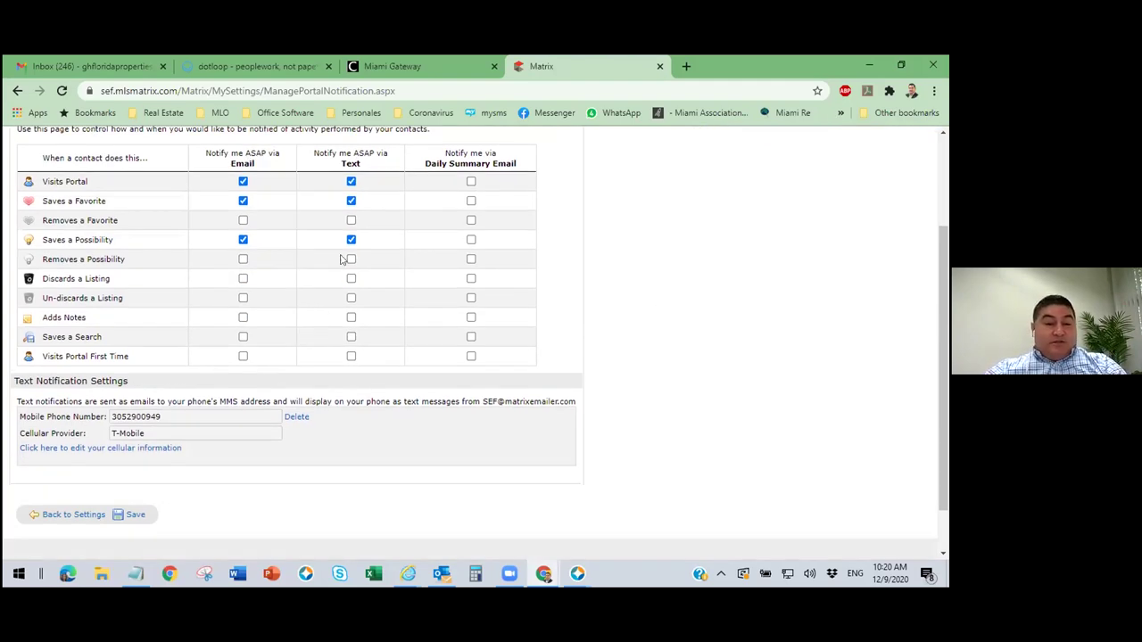
scroll(347, 255, down, 1)
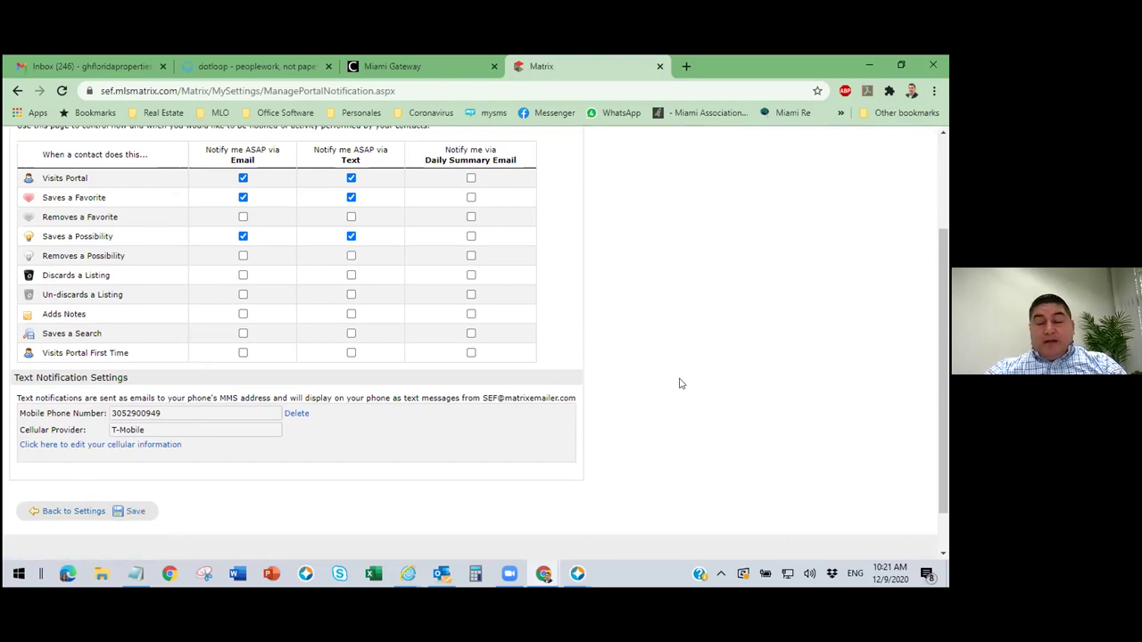
scroll(679, 383, up, 3)
key(alt+Left)
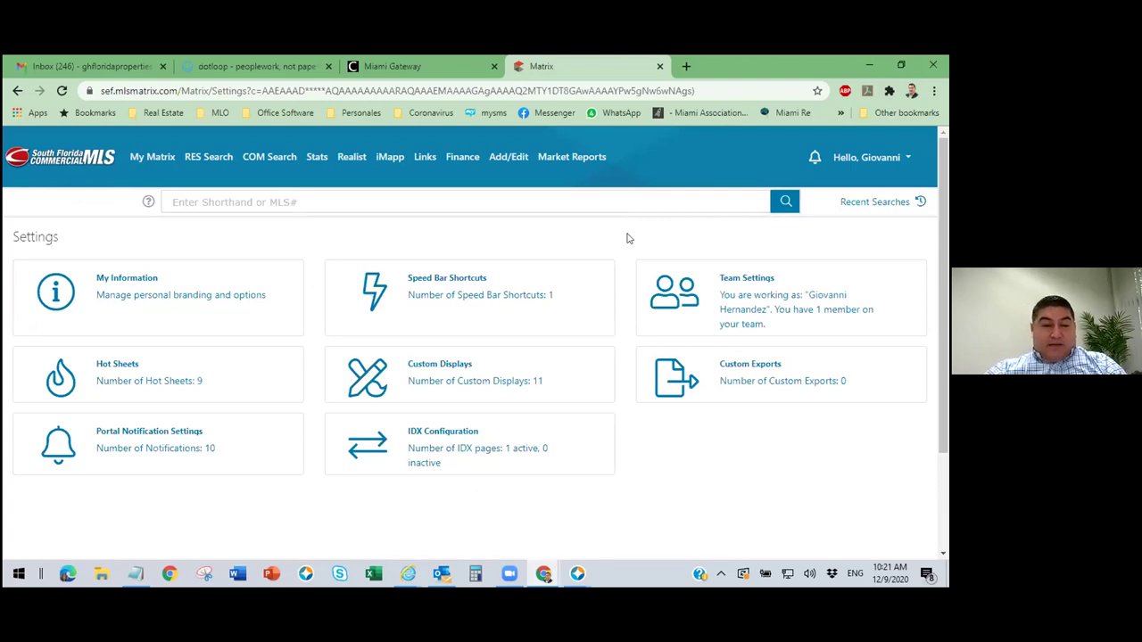
Open My Information's Header & Footer tab and review the Portal Header branding fields.
click(149, 301)
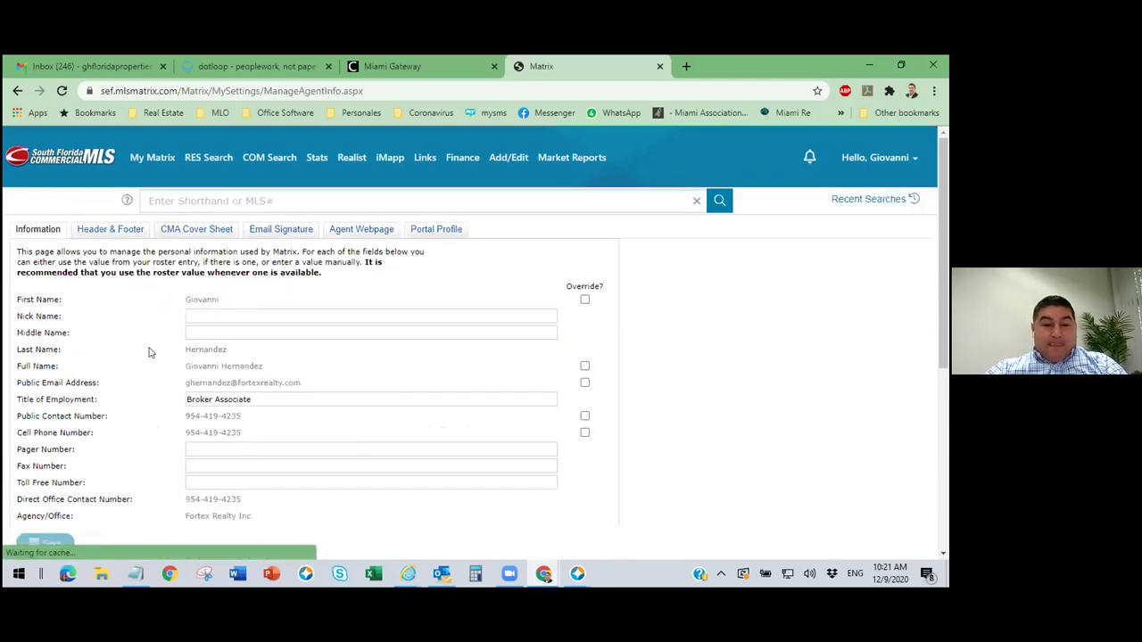
click(108, 231)
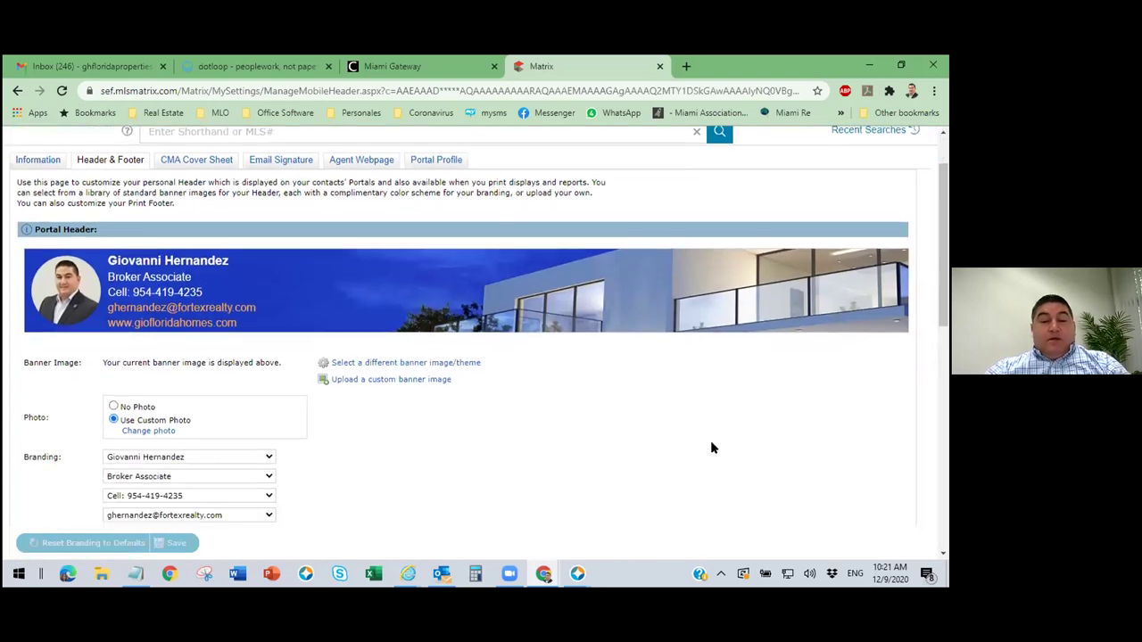
scroll(733, 435, down, 2)
scroll(738, 432, down, 1)
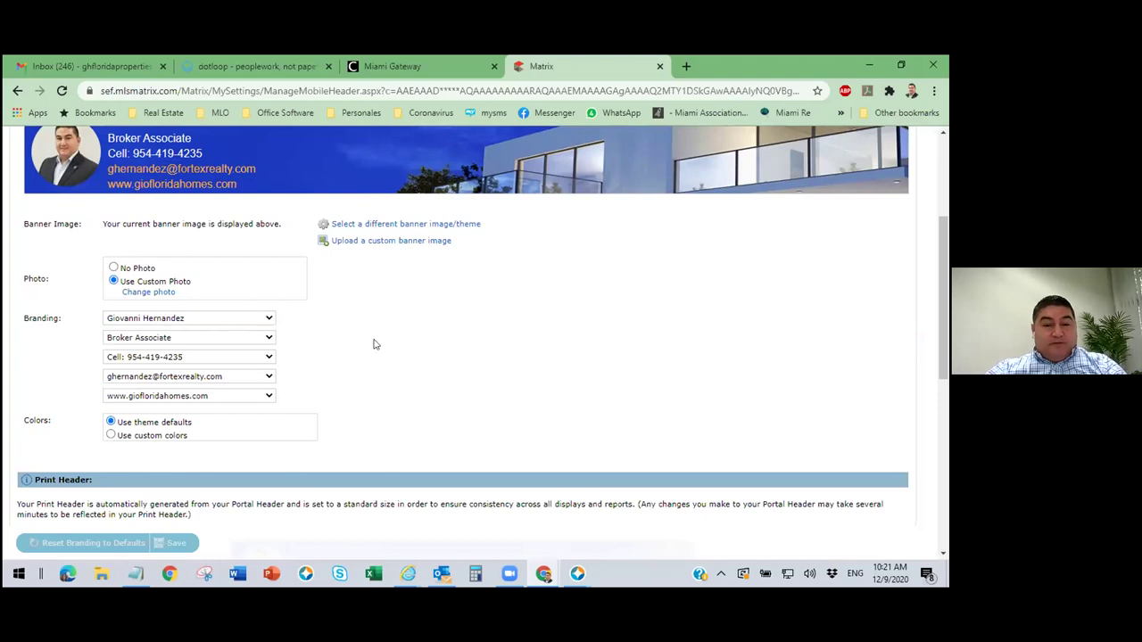
scroll(377, 345, up, 1)
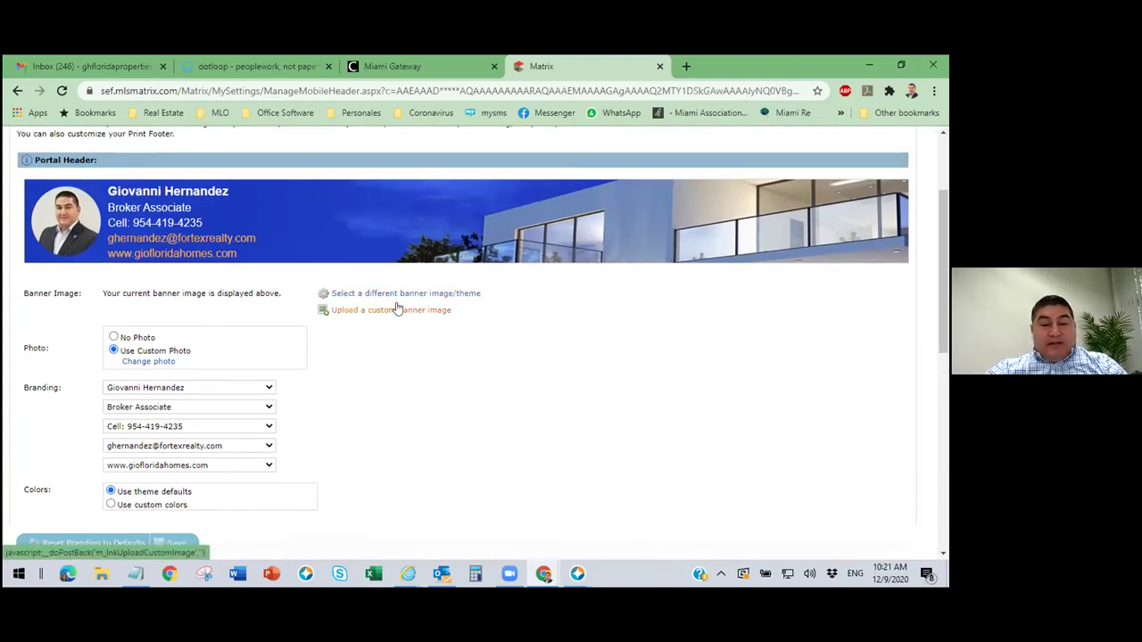
Browse the header banner themes and select the Basic Blue template.
click(462, 296)
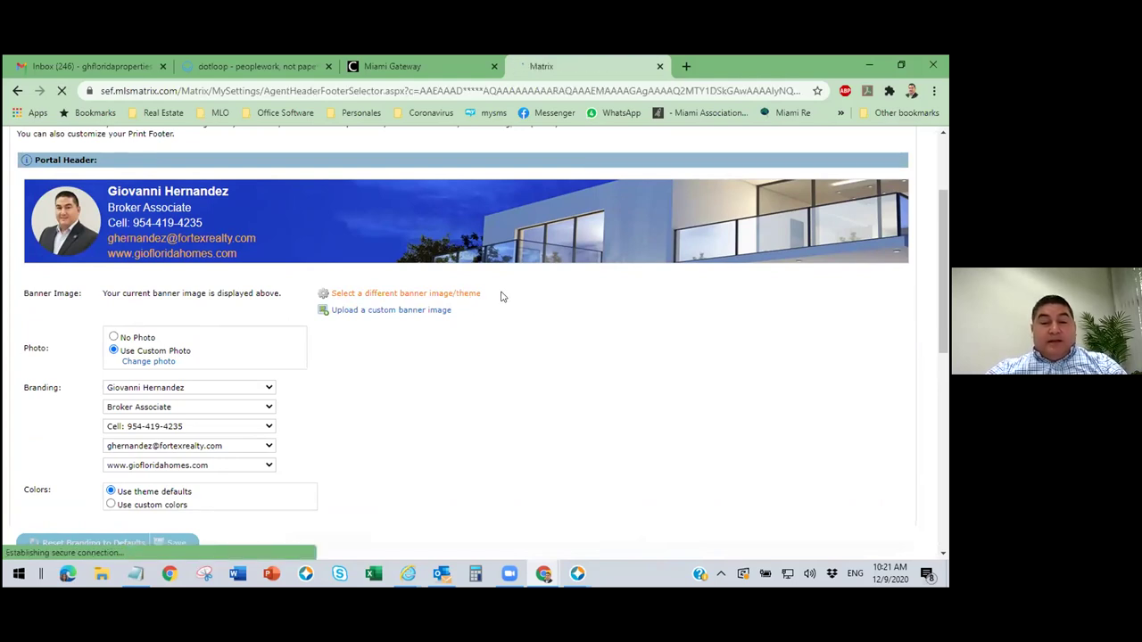
scroll(564, 415, down, 3)
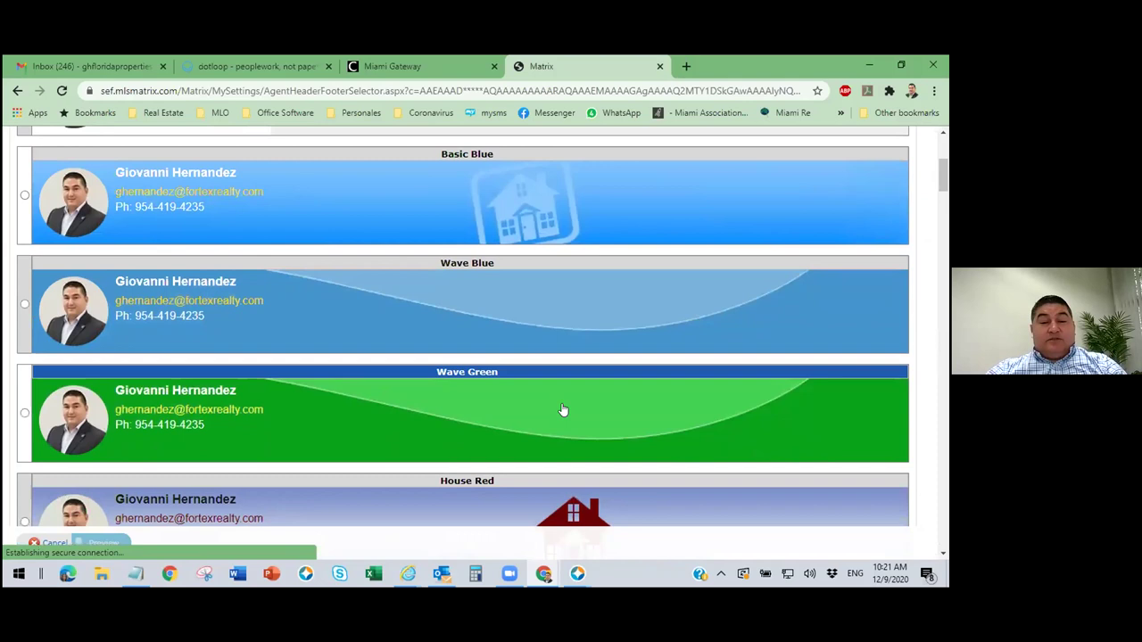
scroll(564, 411, down, 5)
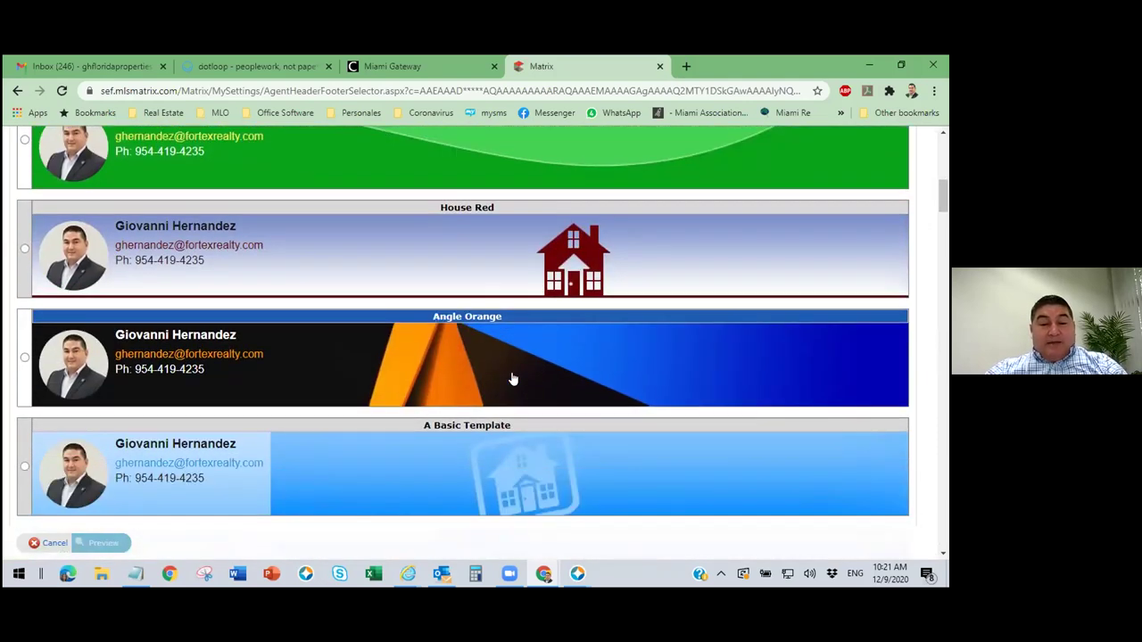
scroll(513, 379, down, 4)
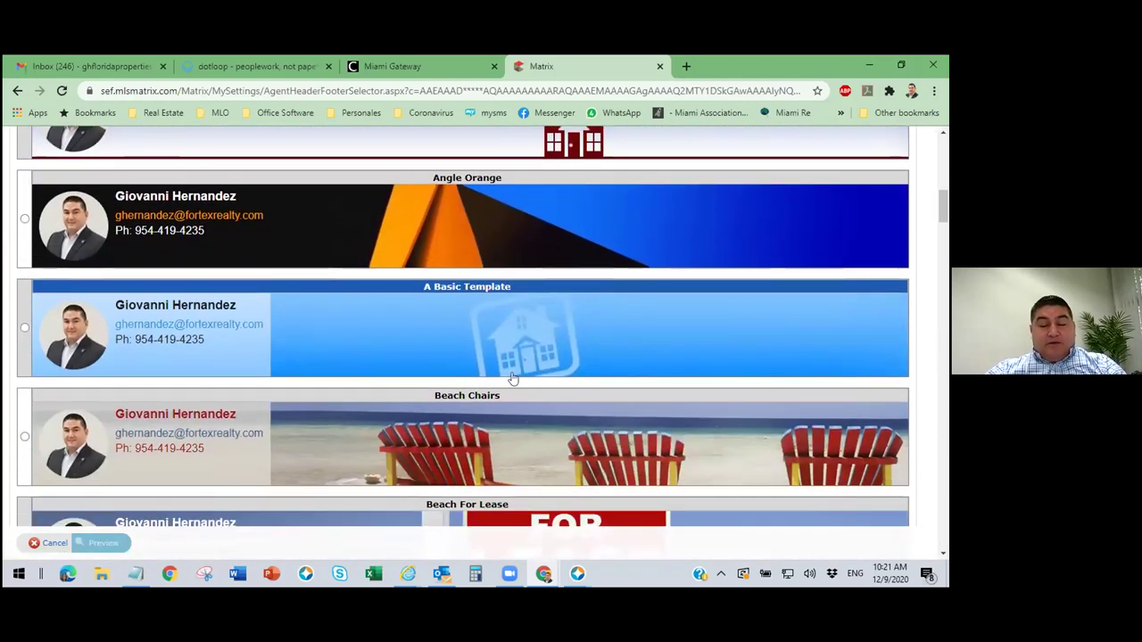
scroll(383, 383, down, 4)
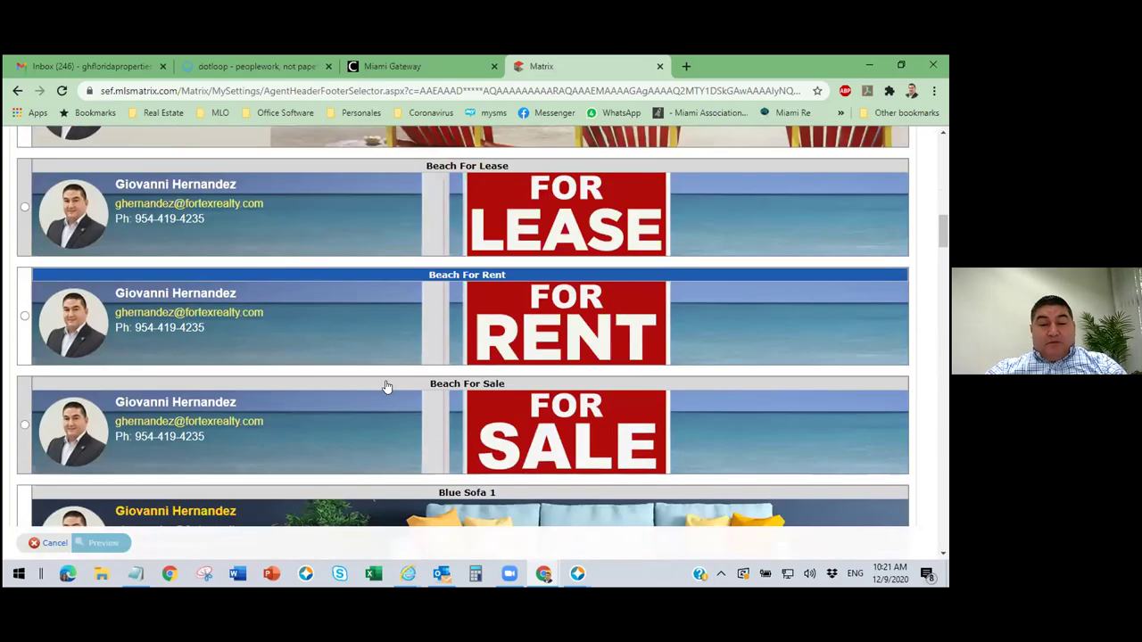
scroll(442, 419, down, 5)
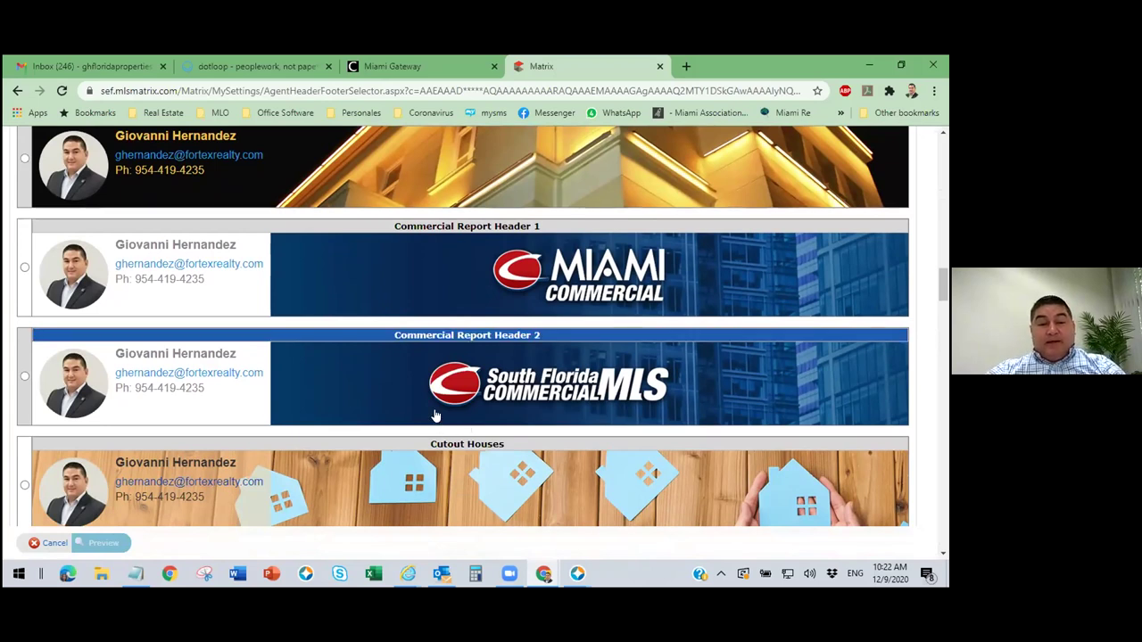
scroll(392, 414, down, 3)
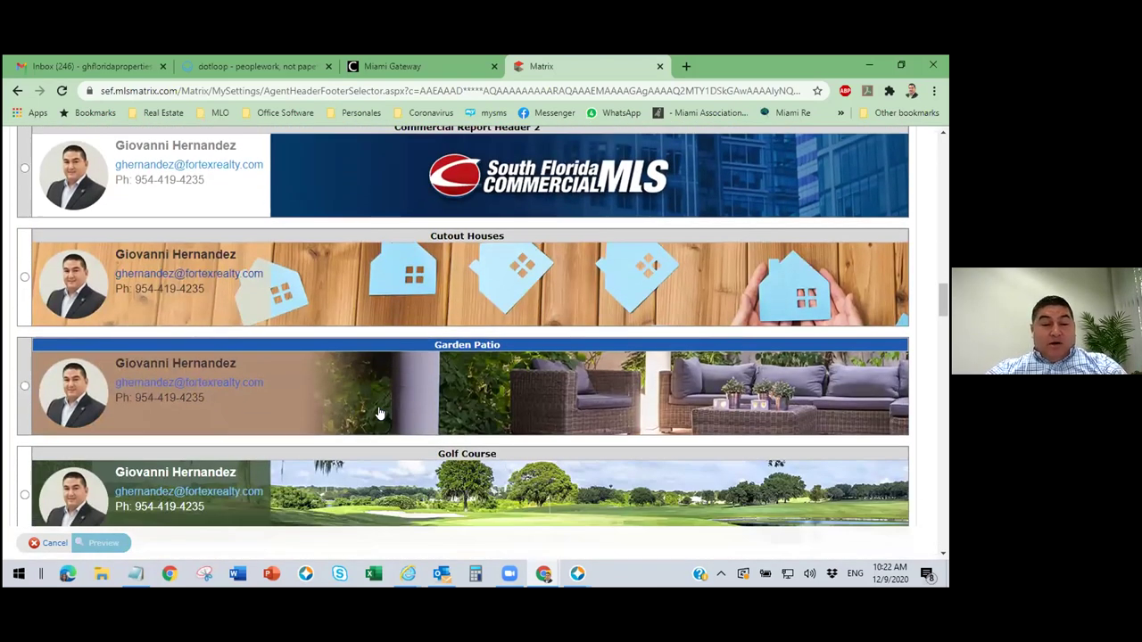
scroll(379, 413, down, 1)
scroll(439, 418, down, 2)
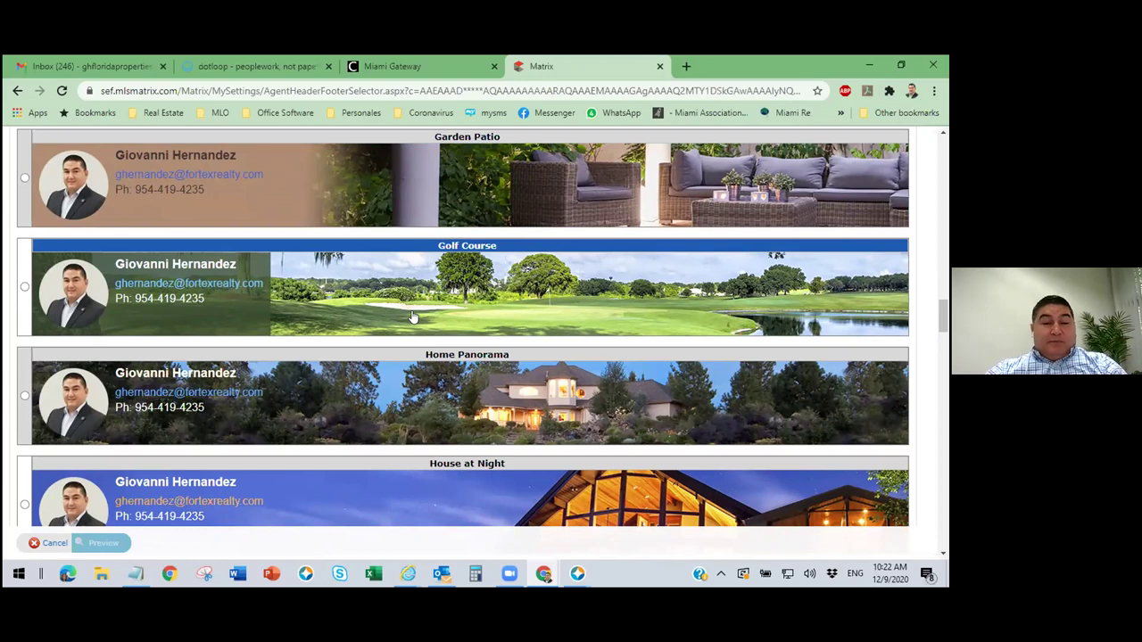
scroll(436, 335, up, 1)
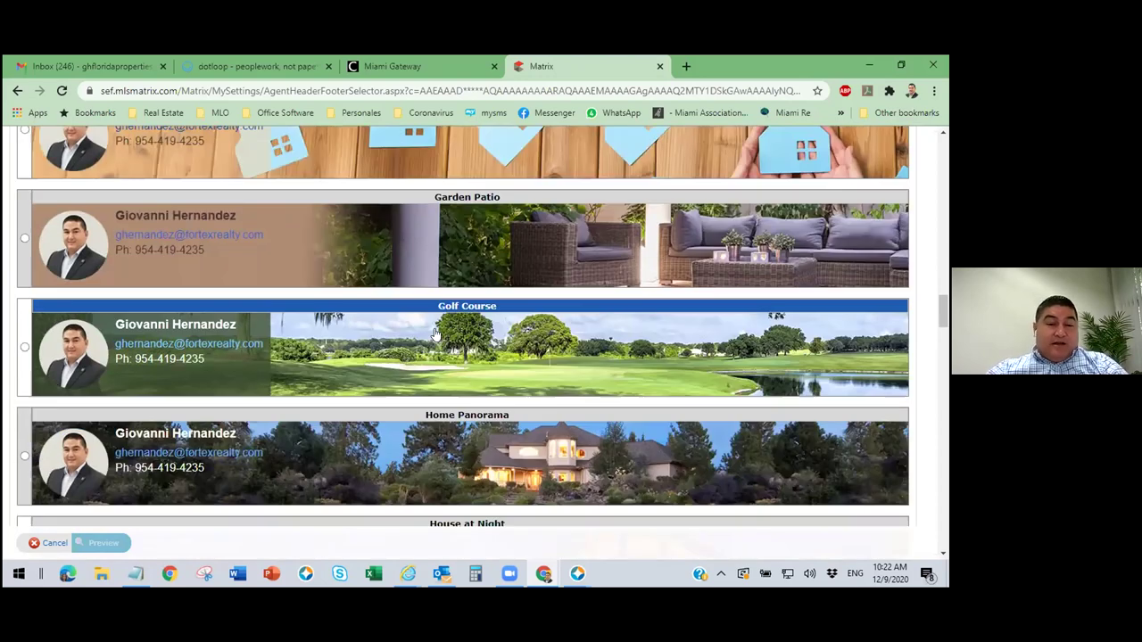
scroll(436, 334, up, 5)
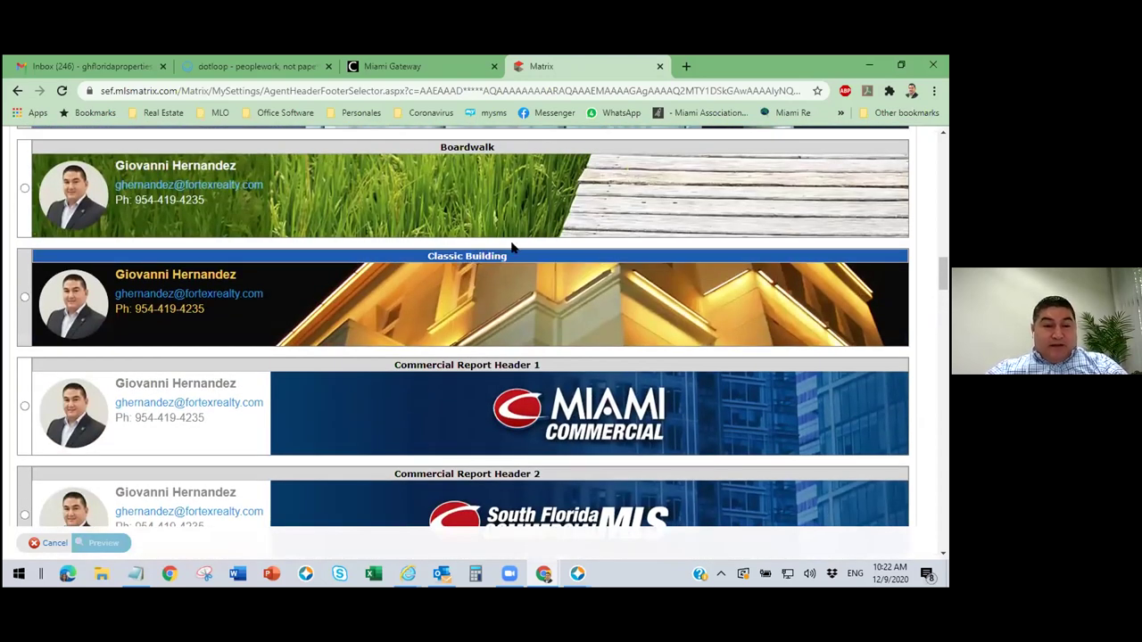
scroll(512, 249, up, 6)
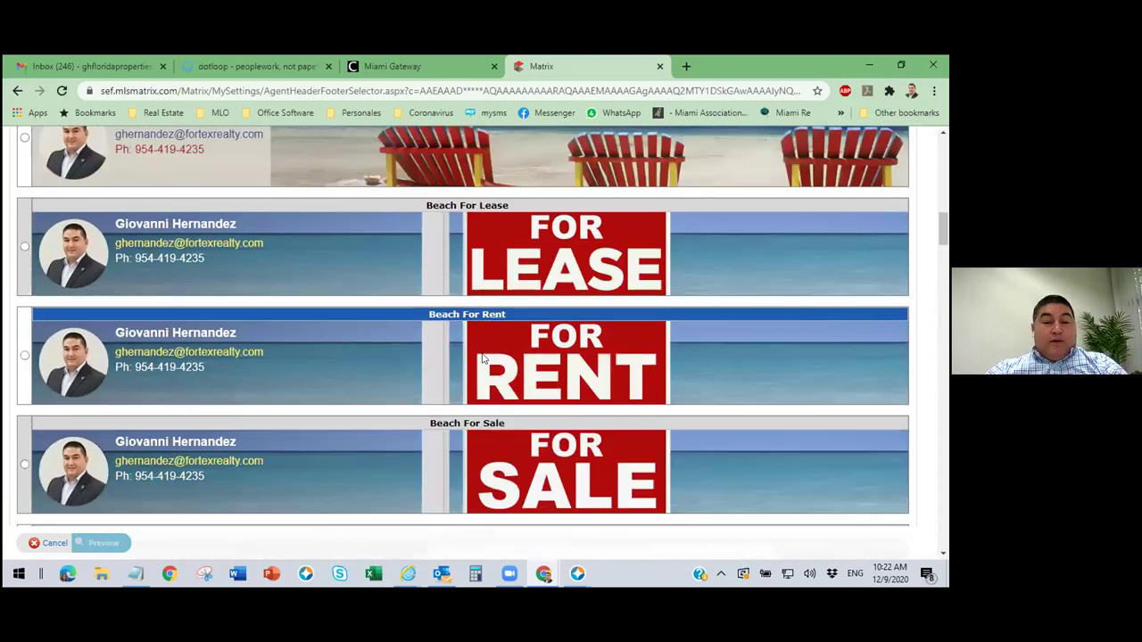
scroll(482, 358, up, 7)
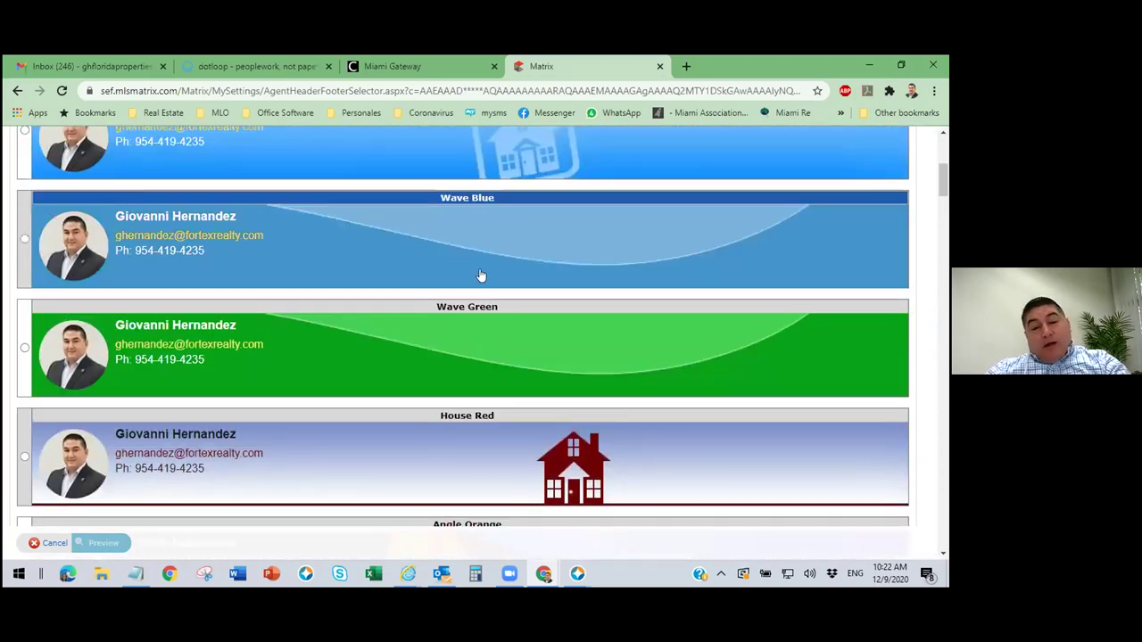
scroll(480, 268, up, 3)
scroll(482, 286, down, 3)
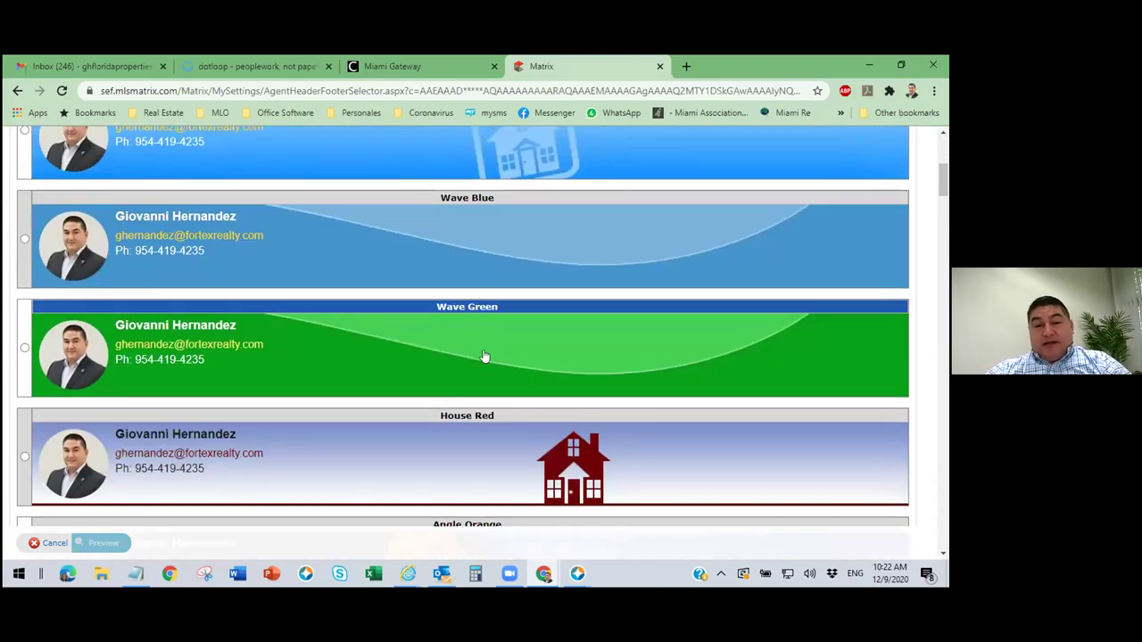
scroll(517, 351, up, 2)
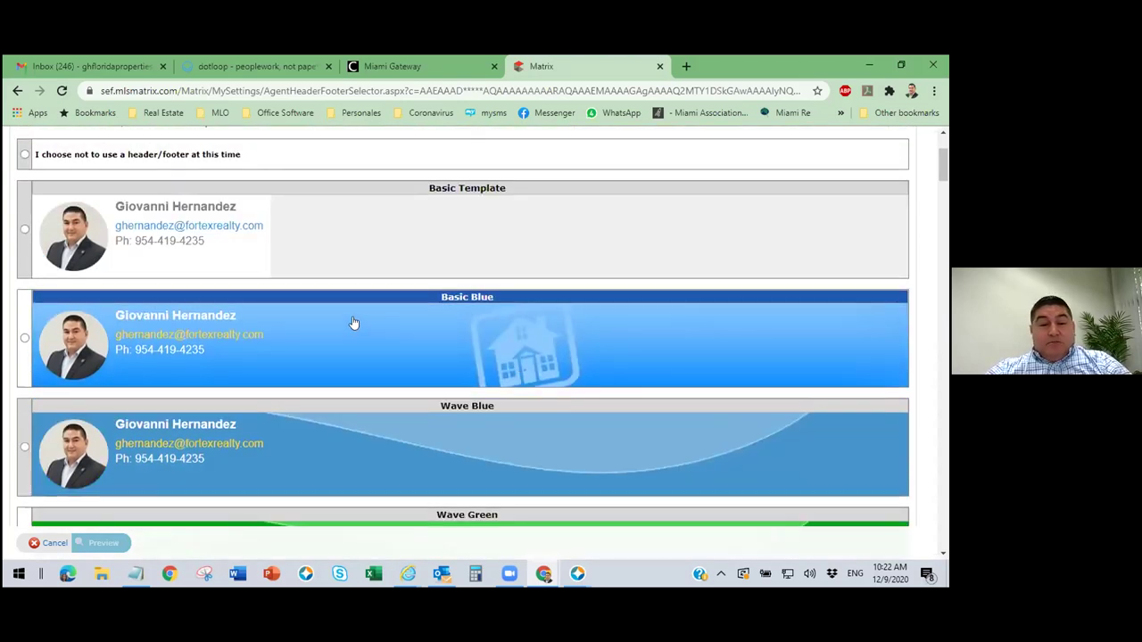
click(419, 333)
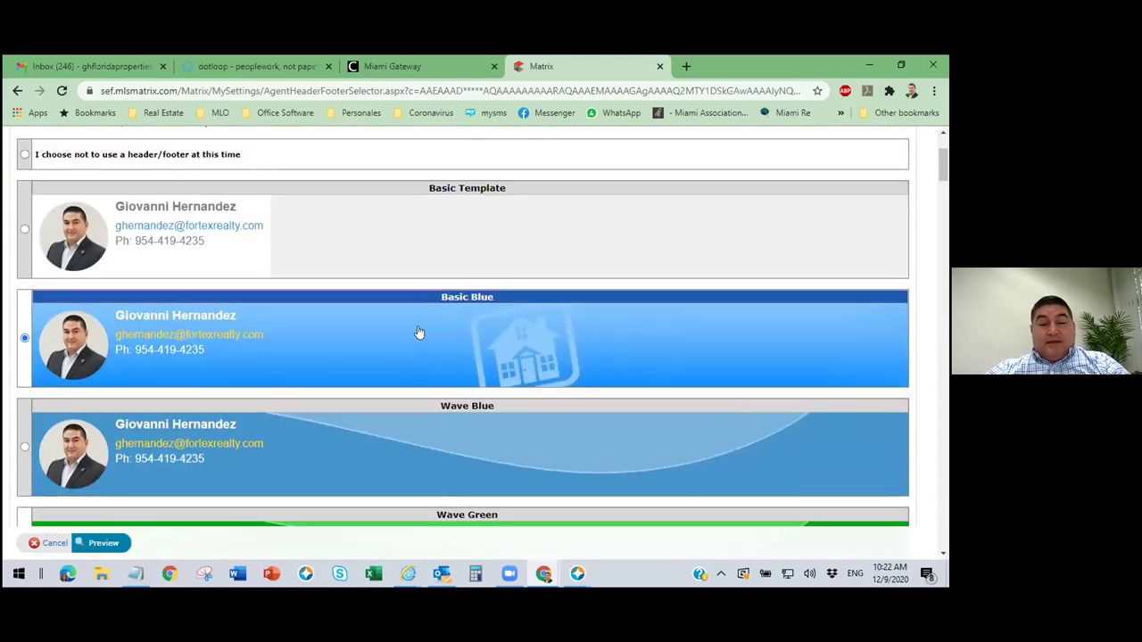
Preview and save the Basic Blue portal header, then go to the My Matrix dashboard.
click(101, 542)
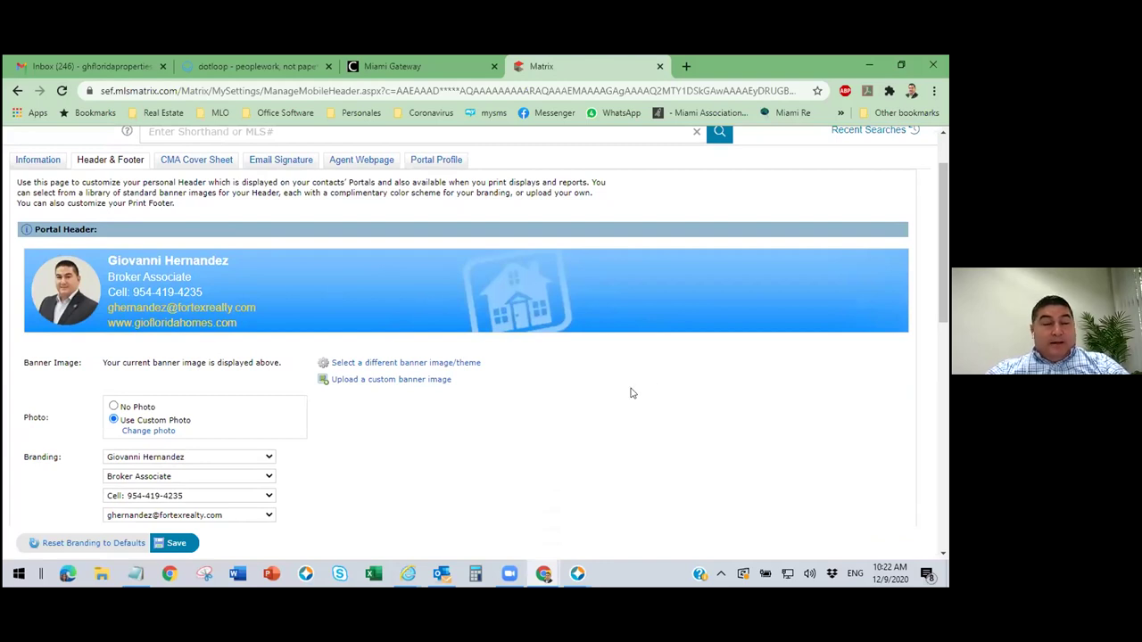
click(176, 545)
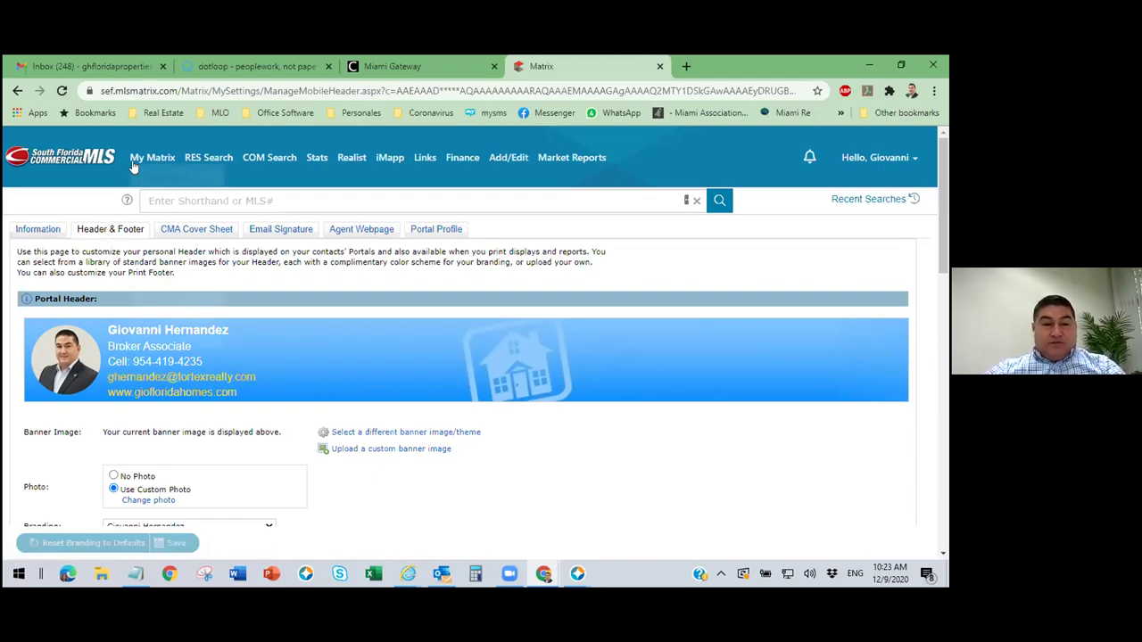
click(162, 178)
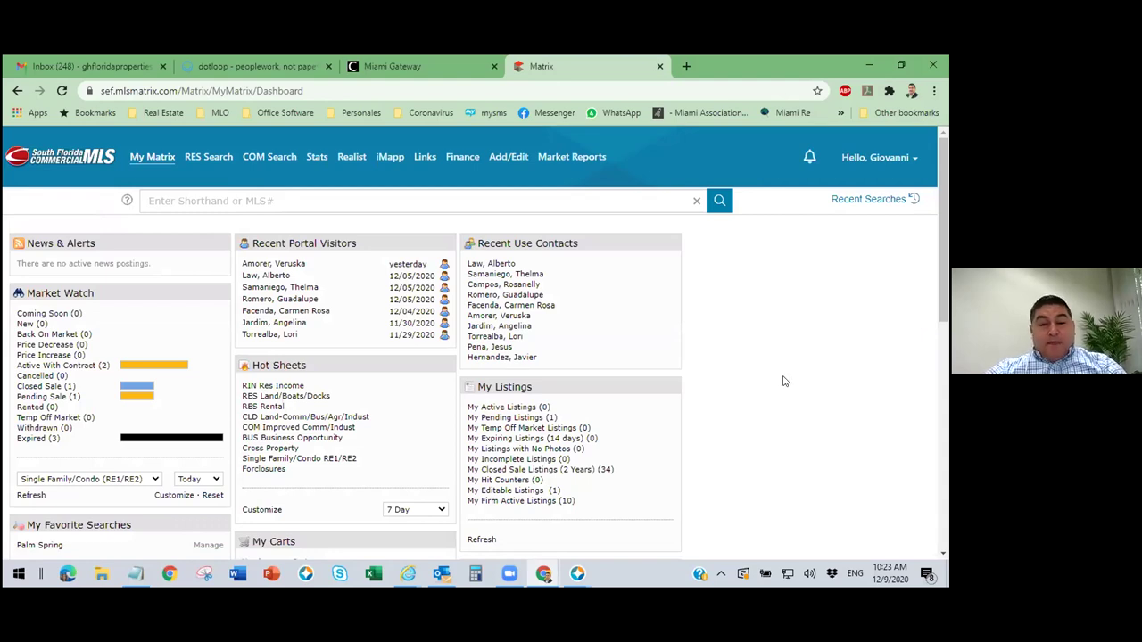
Move the ePropertyWatch panel to the left column and Contact Requests below My Carts.
scroll(783, 381, down, 3)
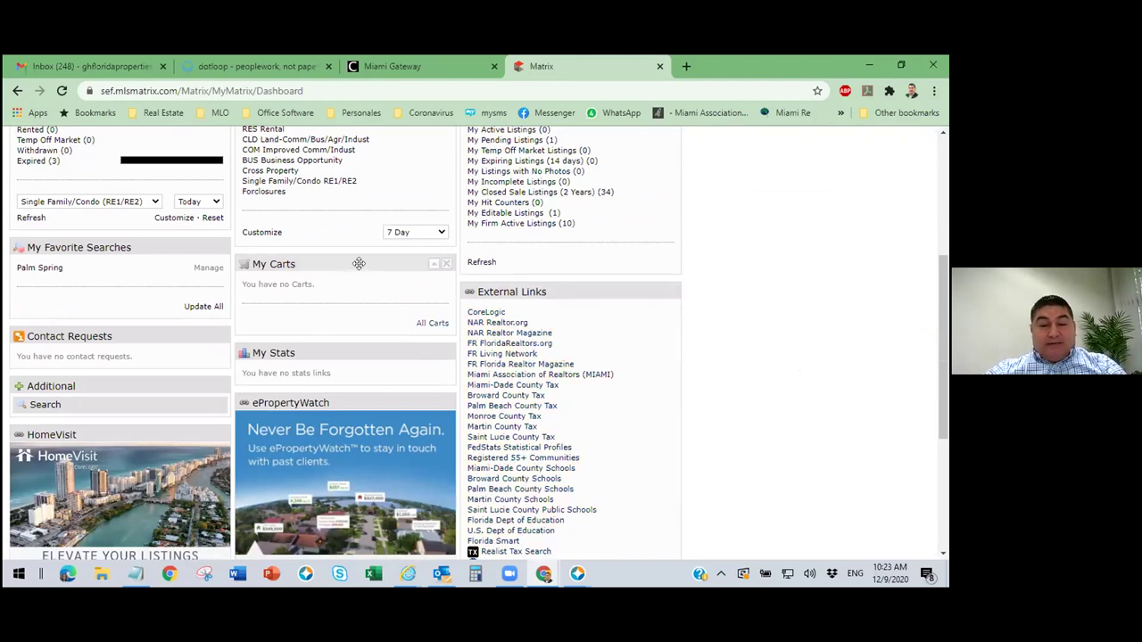
scroll(705, 357, down, 1)
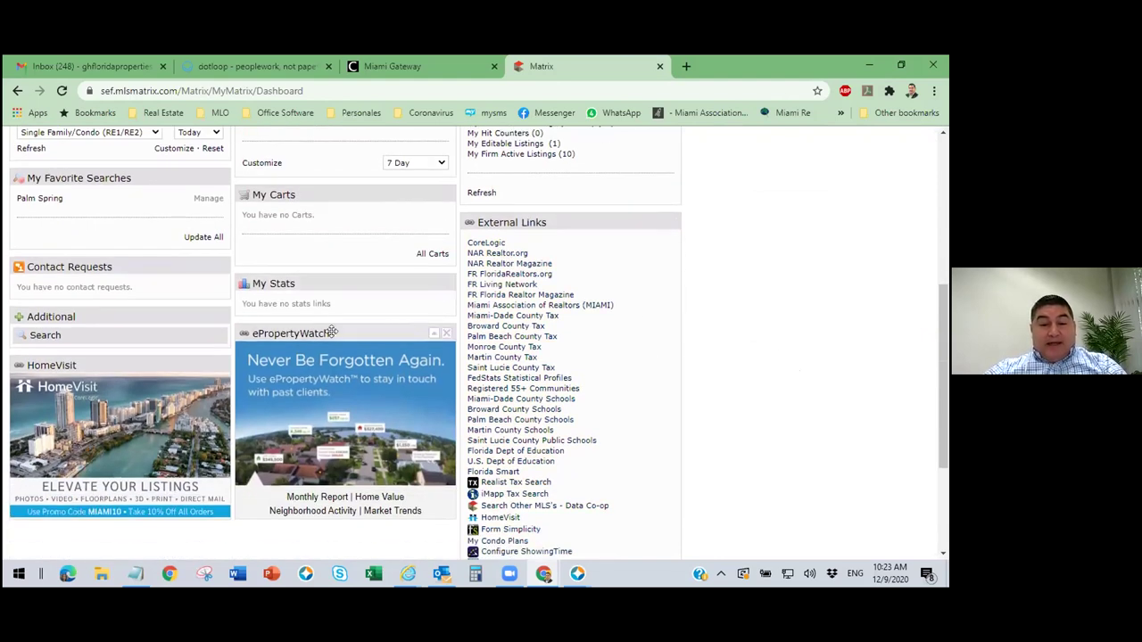
drag(332, 332, 92, 259)
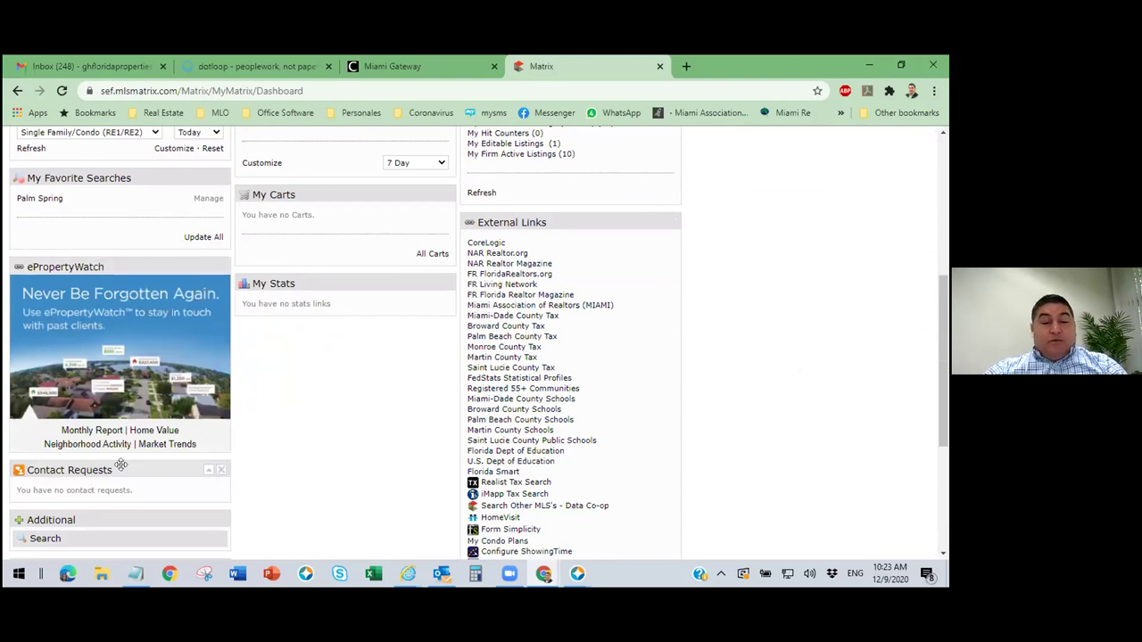
drag(122, 465, 352, 250)
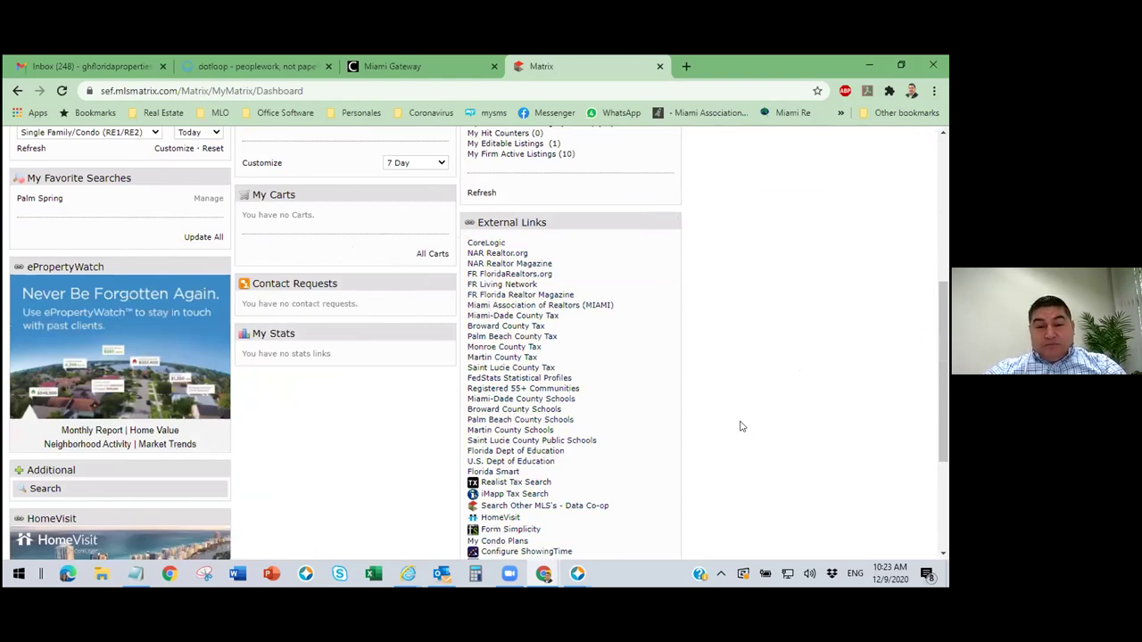
scroll(740, 427, up, 5)
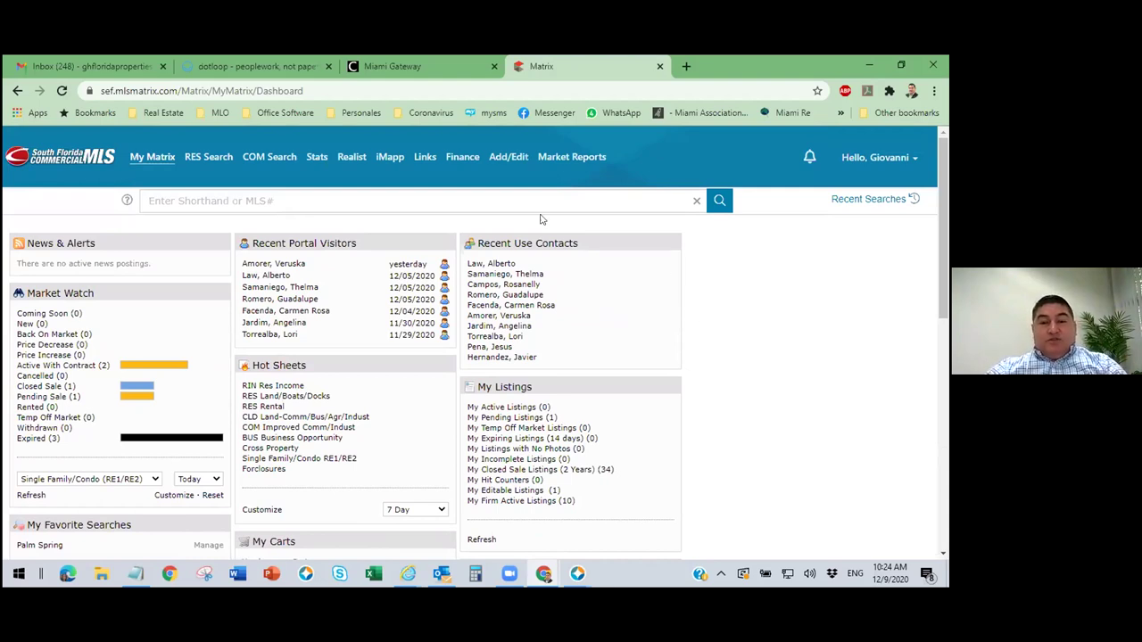
Open the System Links page and scroll to the bottom of its resource list.
click(424, 159)
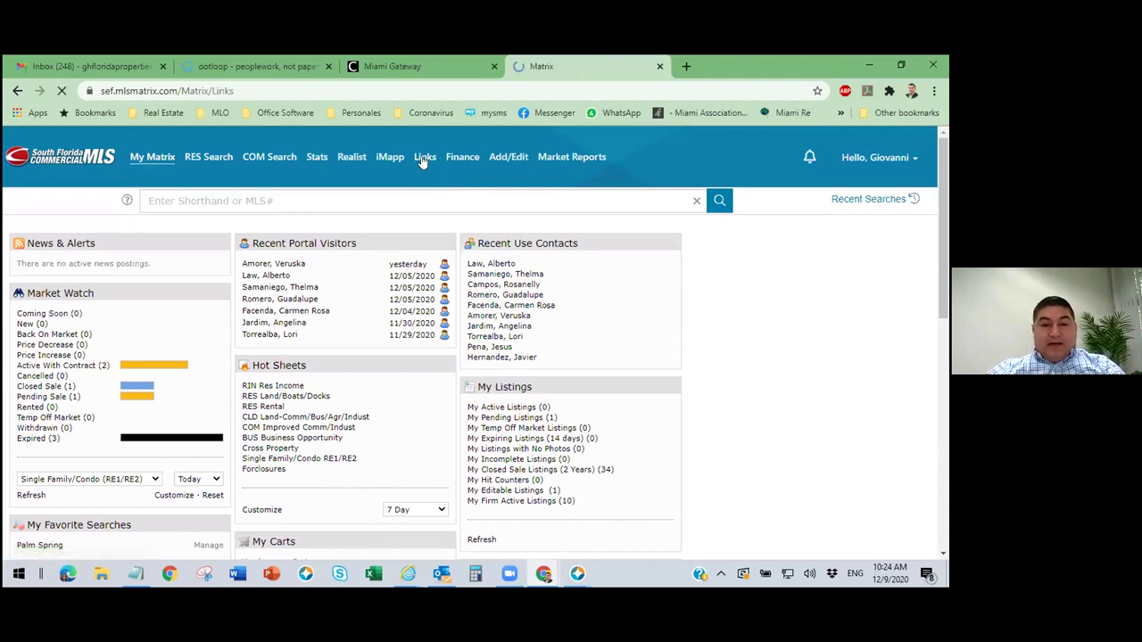
scroll(553, 387, down, 1)
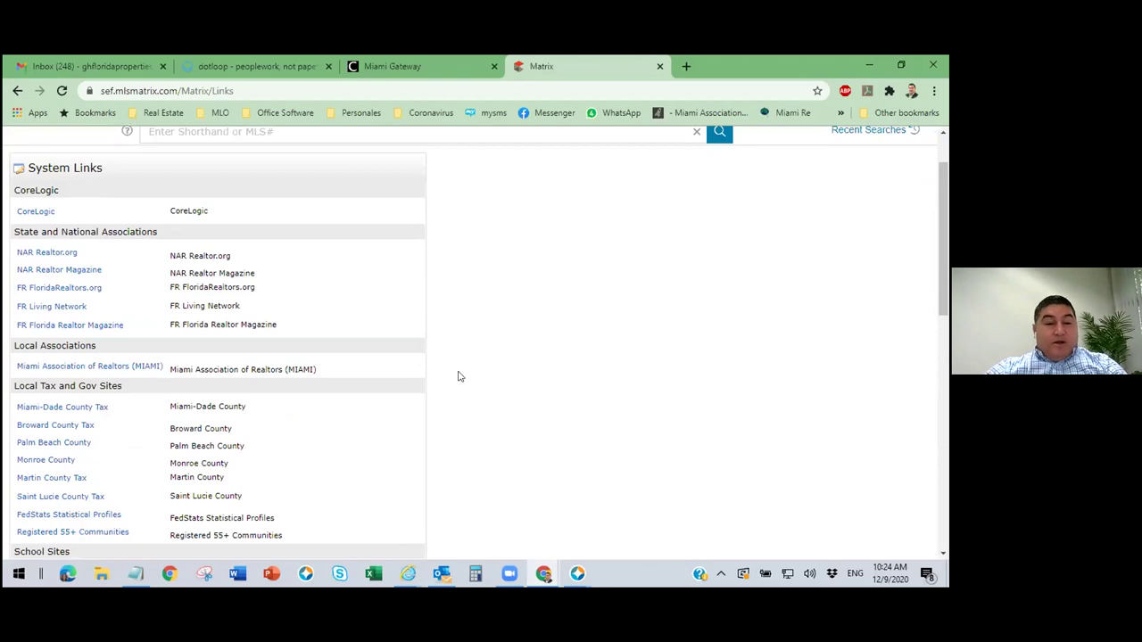
scroll(493, 375, down, 1)
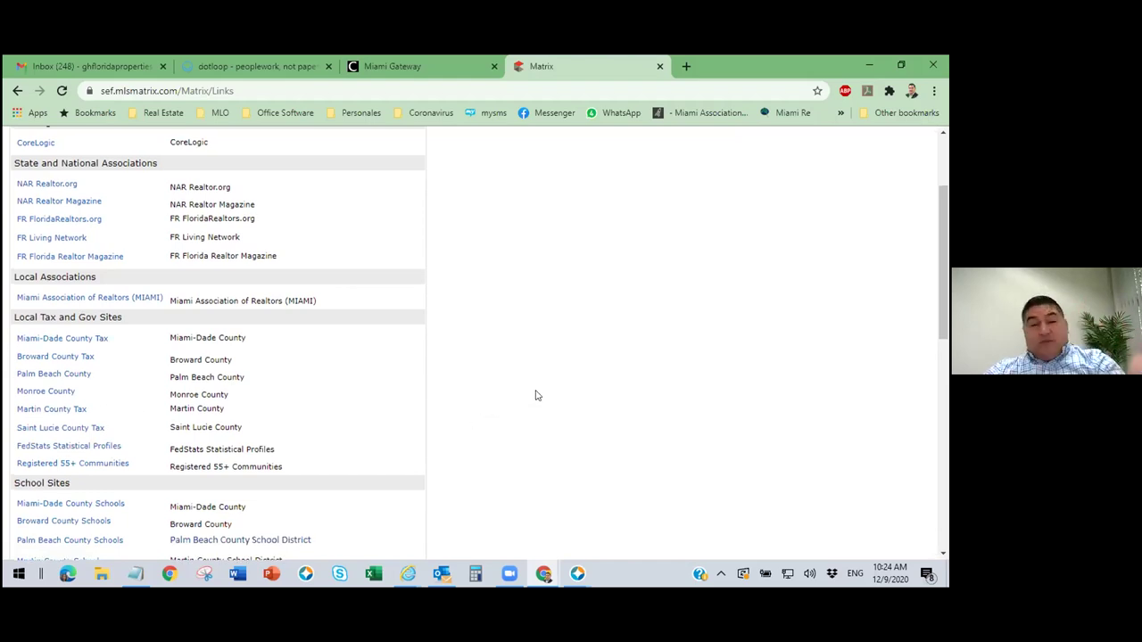
scroll(535, 395, up, 3)
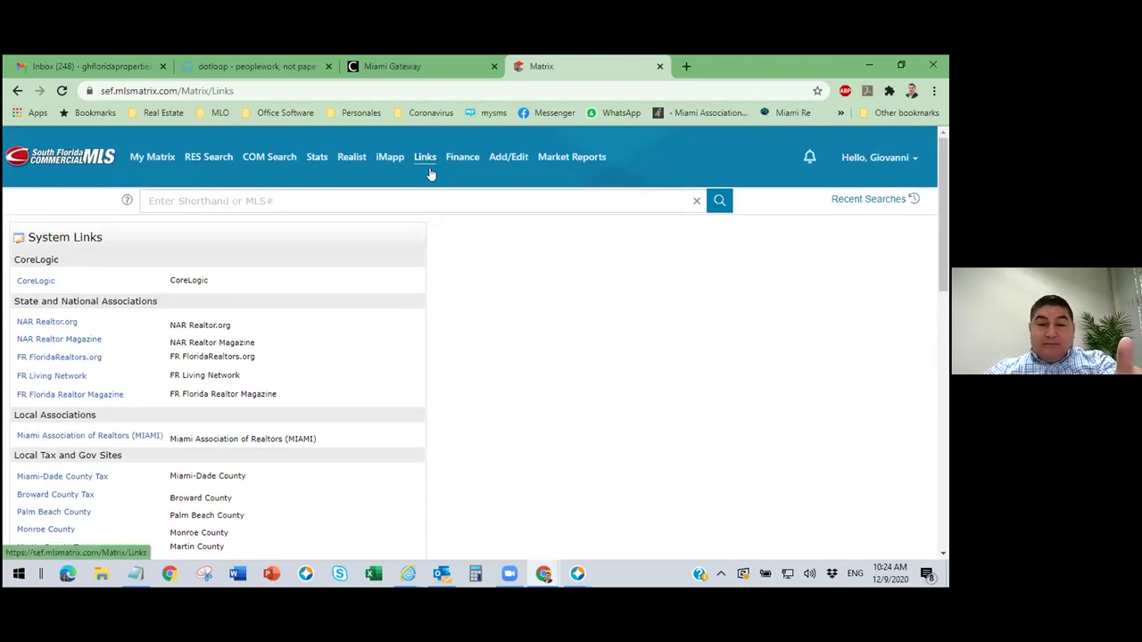
scroll(517, 273, down, 3)
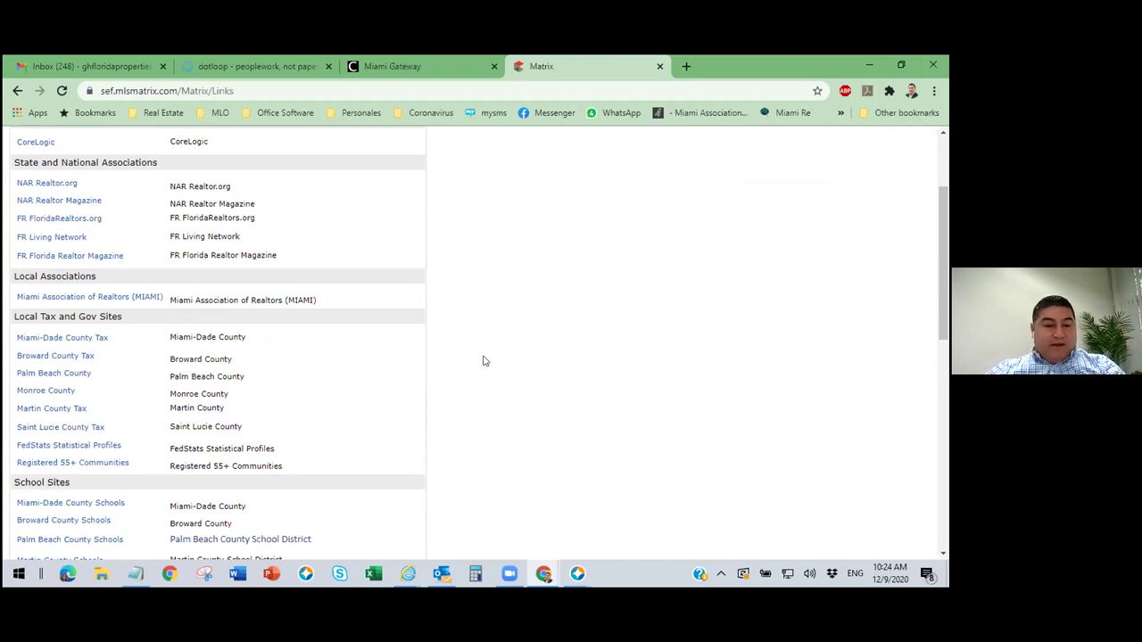
scroll(484, 360, down, 5)
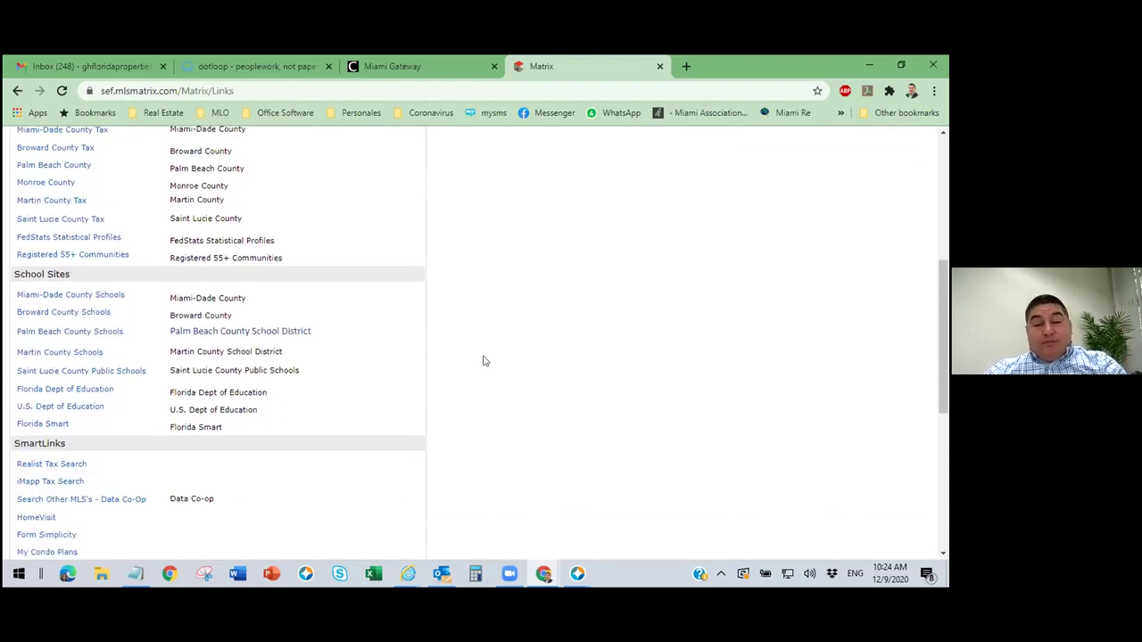
scroll(484, 360, down, 3)
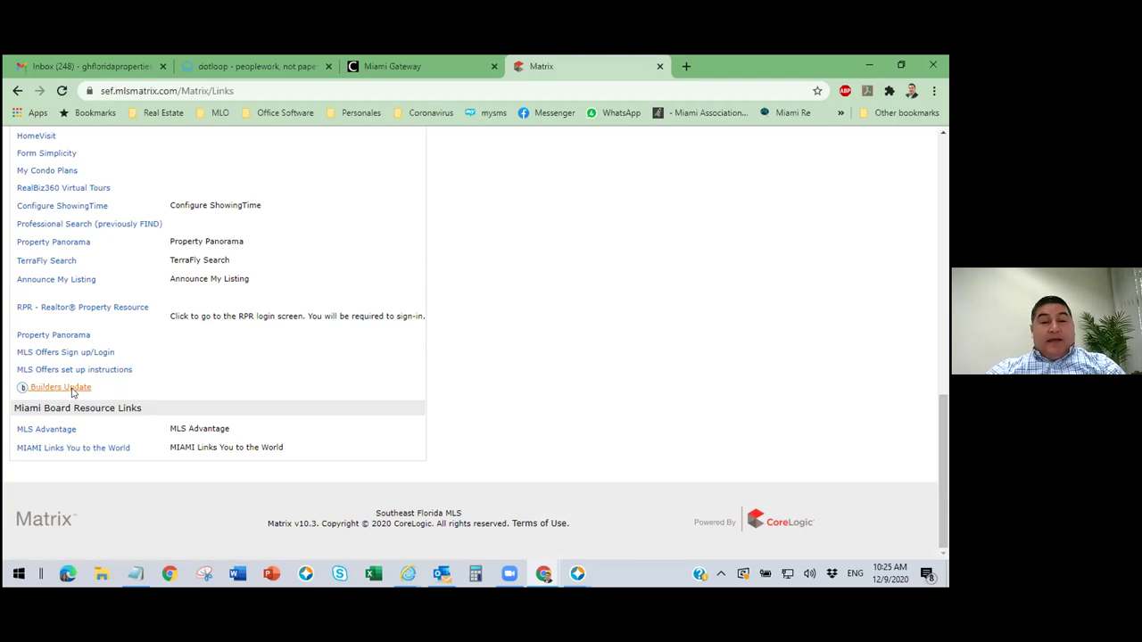
Open Builders Update, dismiss the location prompt, and search ZIP 33178.
click(72, 392)
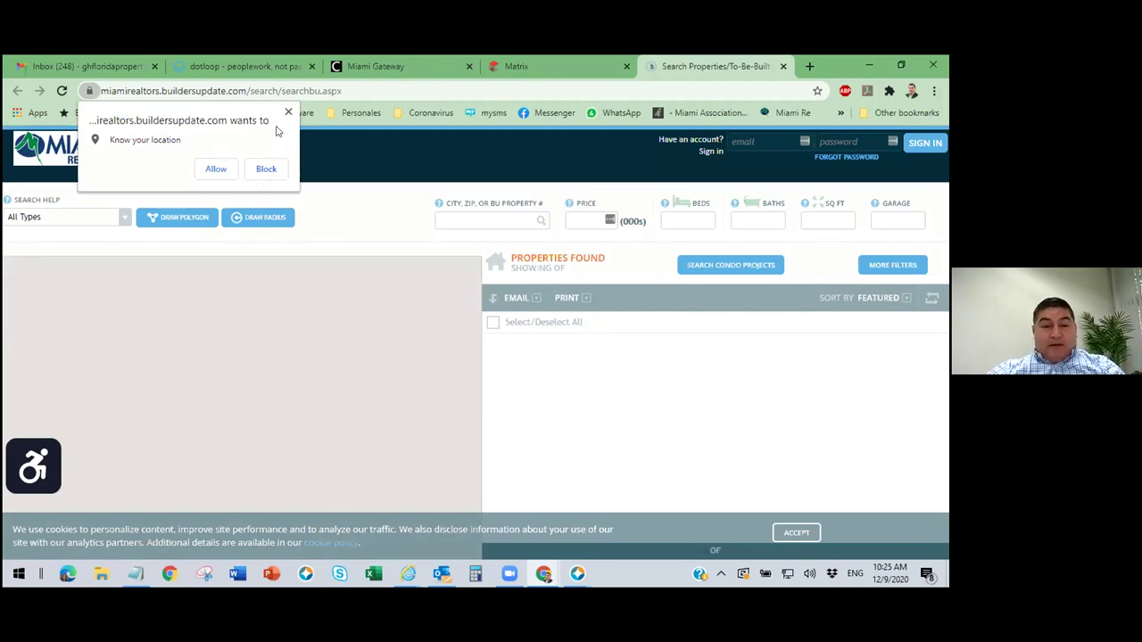
click(288, 112)
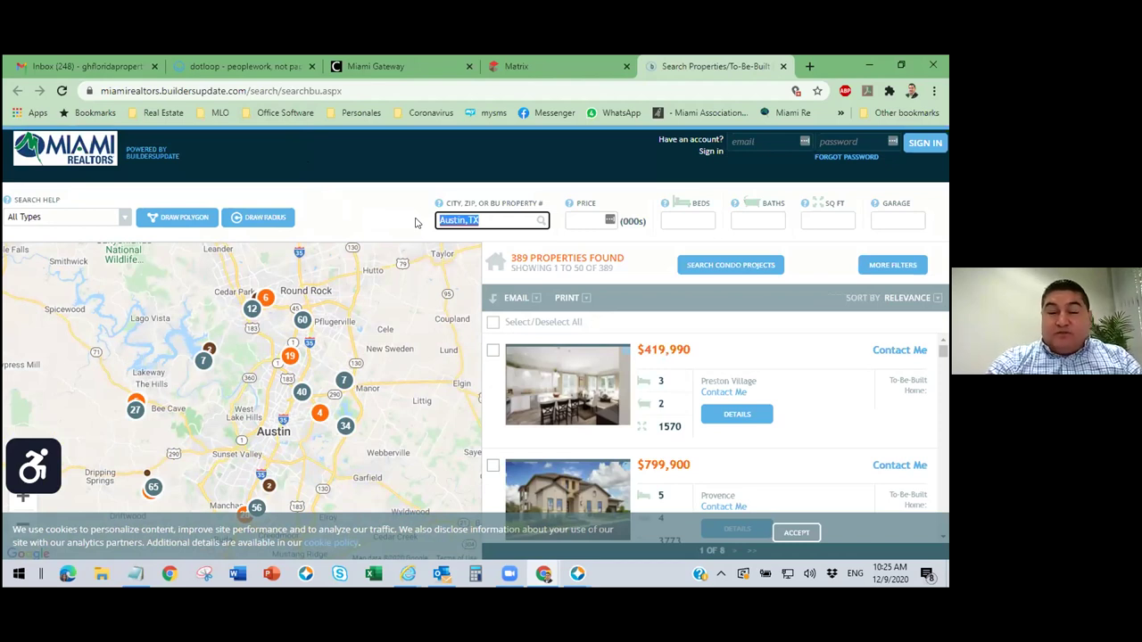
text(33178)
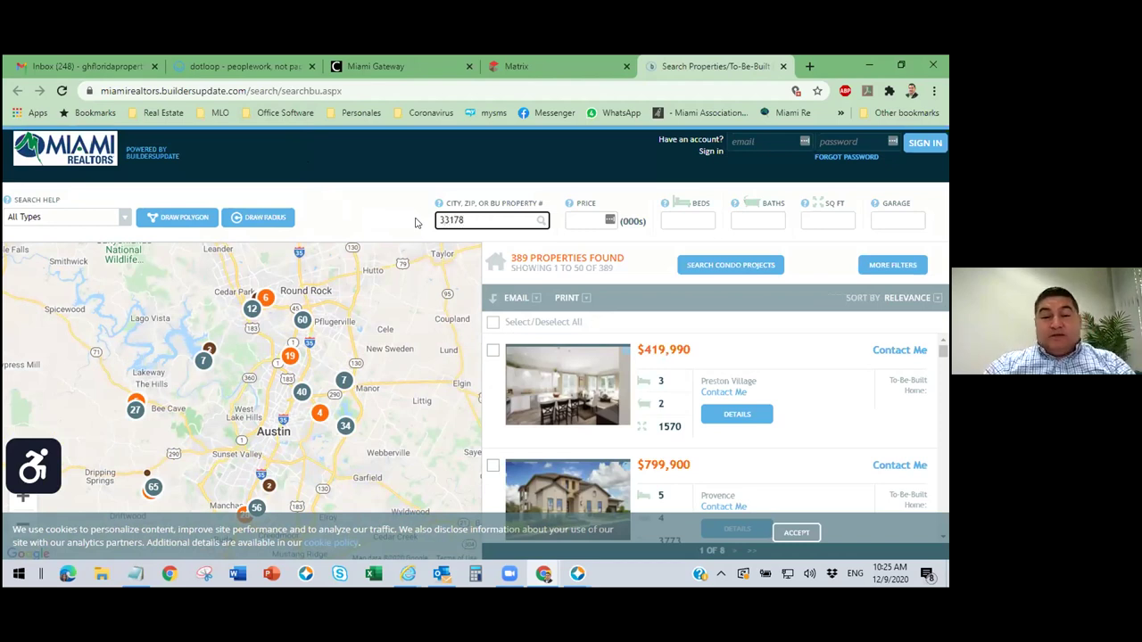
click(777, 273)
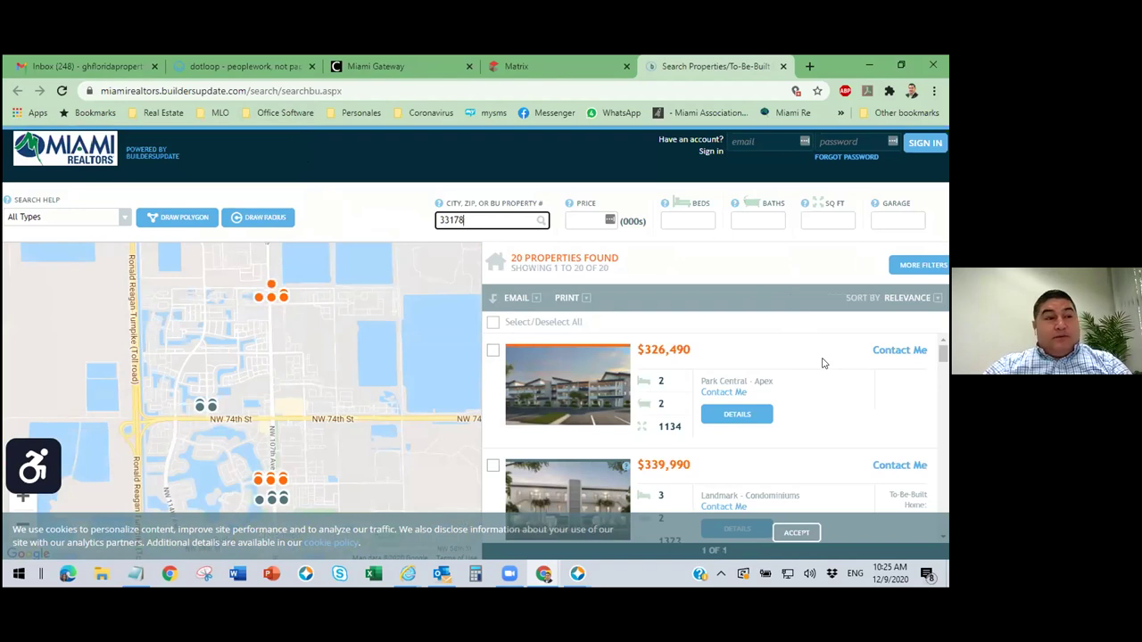
Scroll through the 20 to-be-built results and return to the Matrix tab.
scroll(839, 408, down, 1)
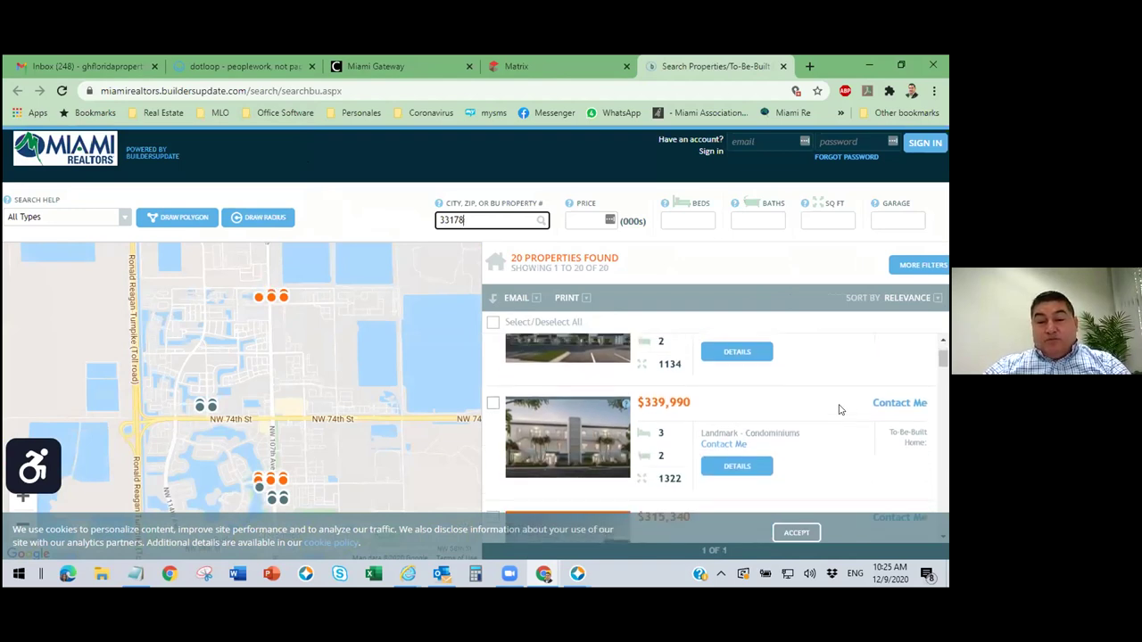
scroll(839, 407, up, 1)
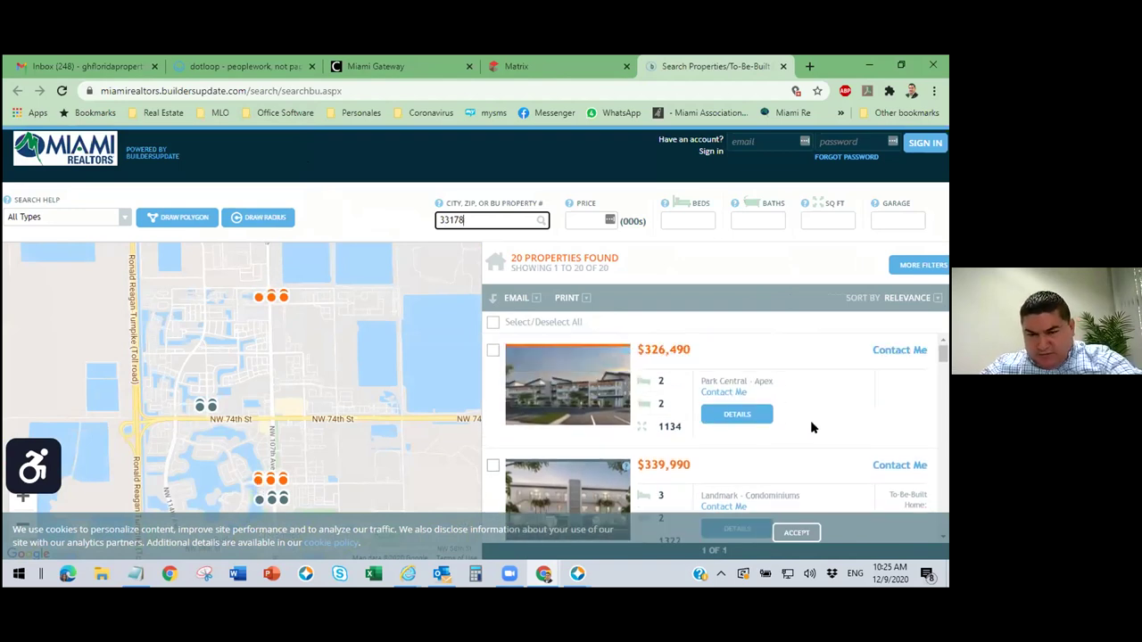
scroll(788, 420, down, 1)
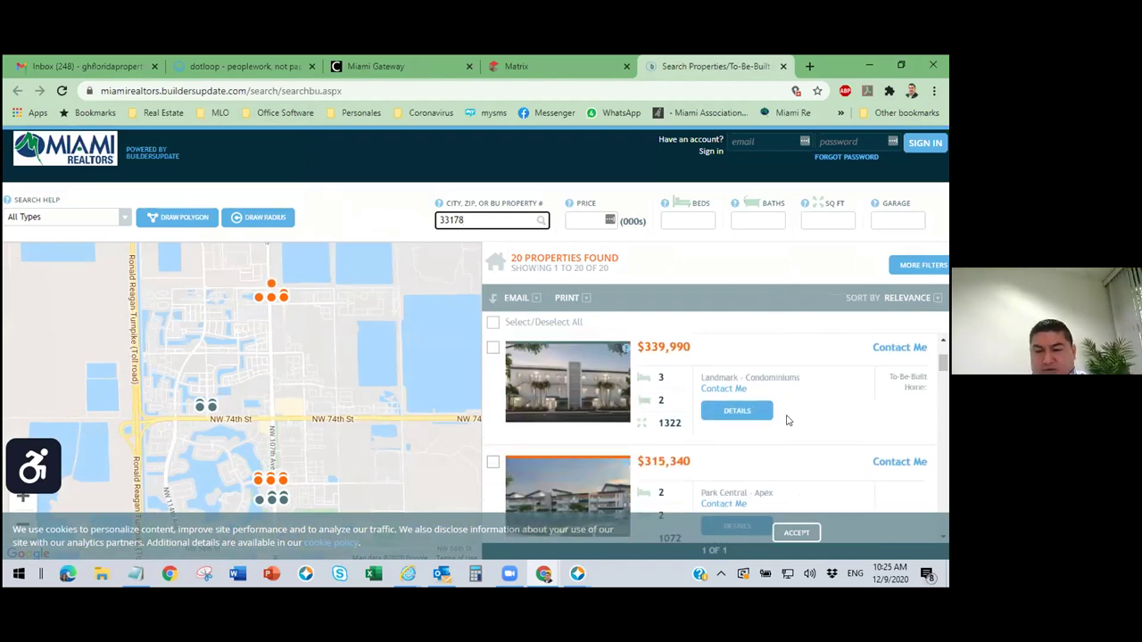
scroll(849, 393, down, 1)
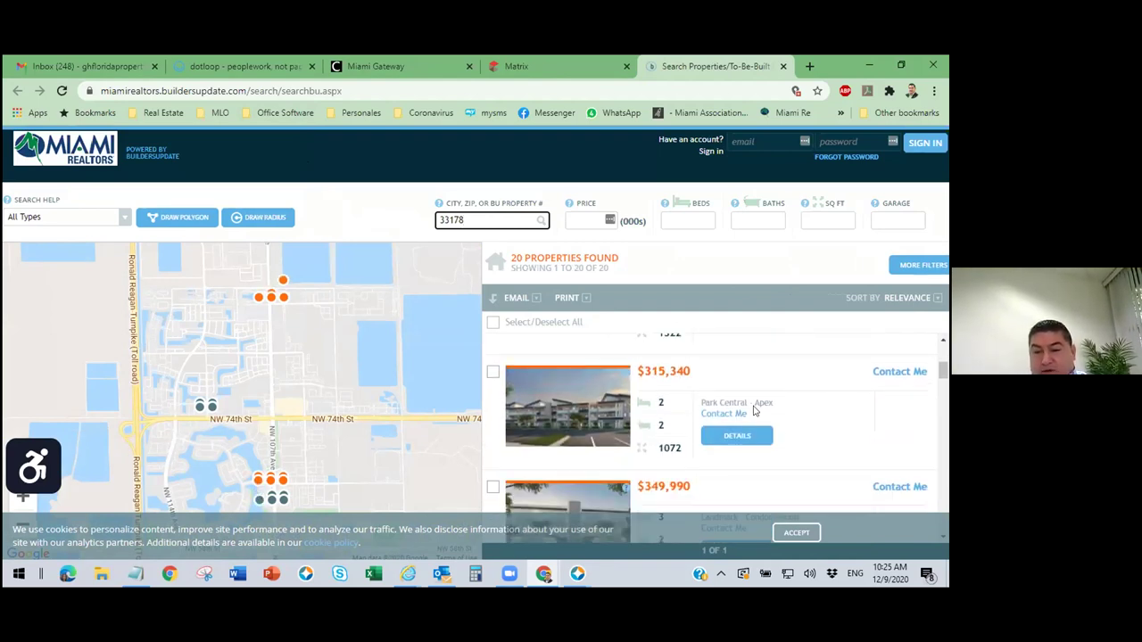
scroll(808, 427, down, 1)
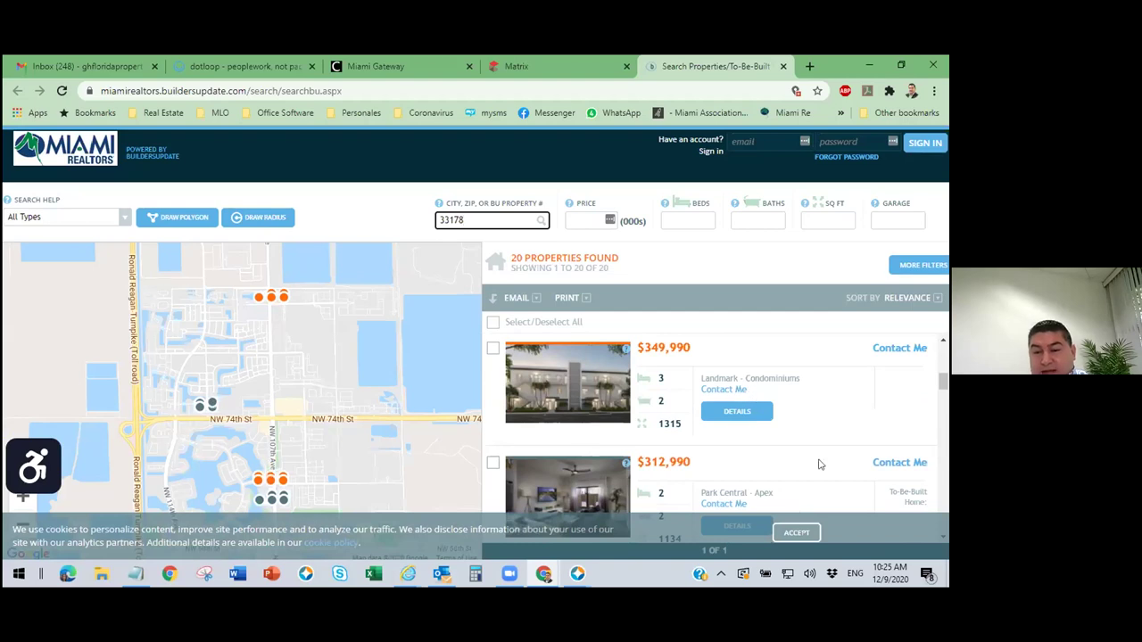
scroll(820, 464, down, 3)
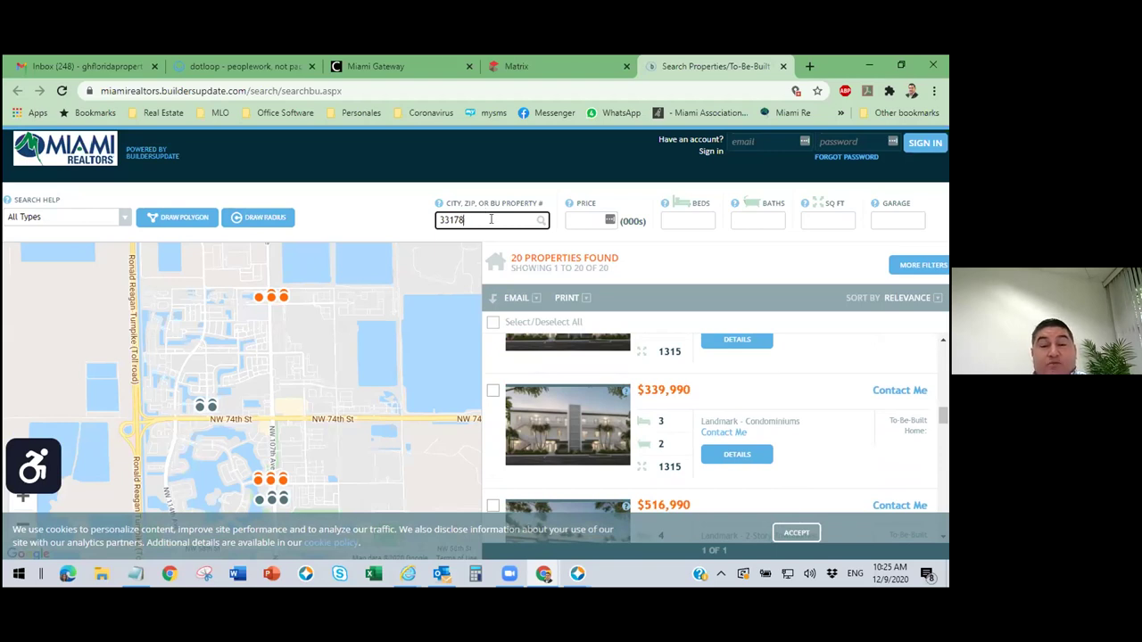
click(547, 60)
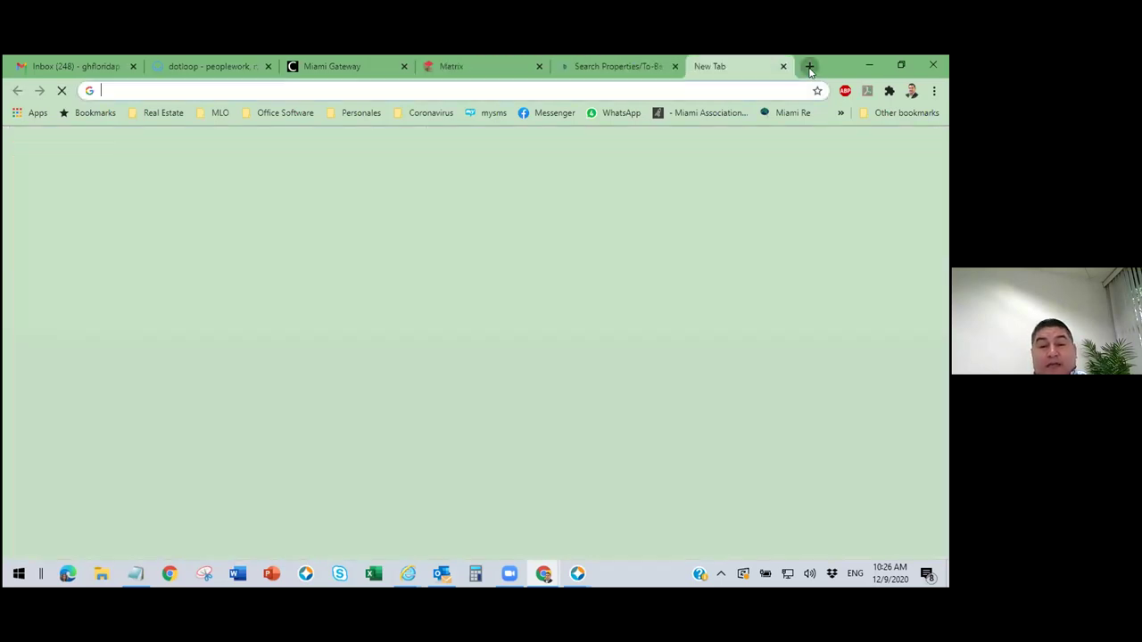
Load the Fortex Realty agent website in a new tab, open New Construction, and return to Matrix.
click(809, 67)
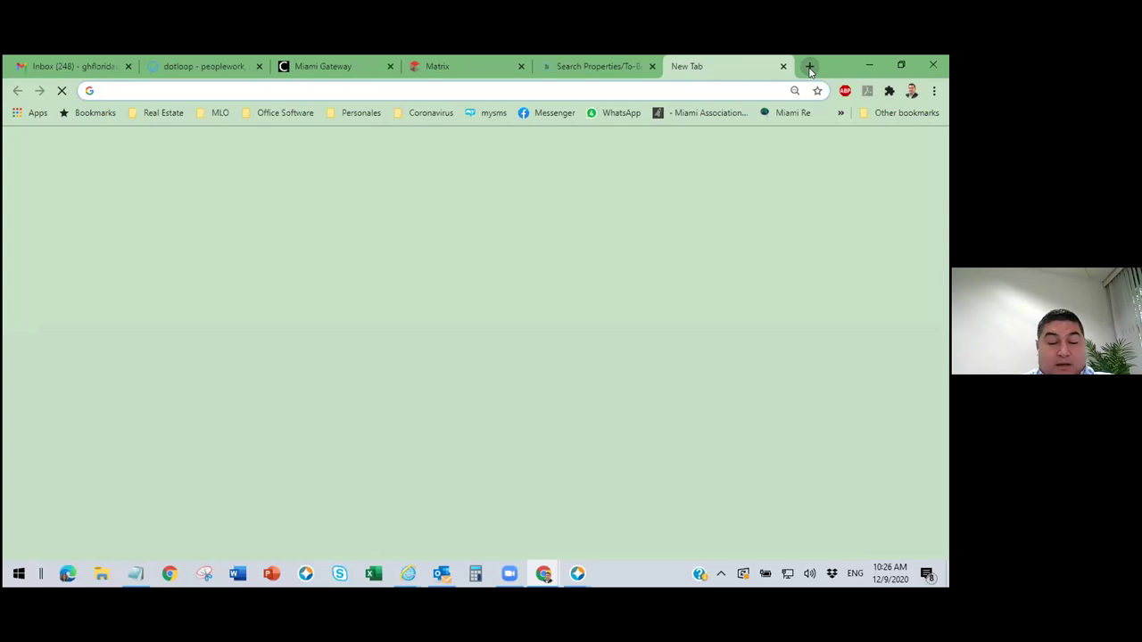
text(f)
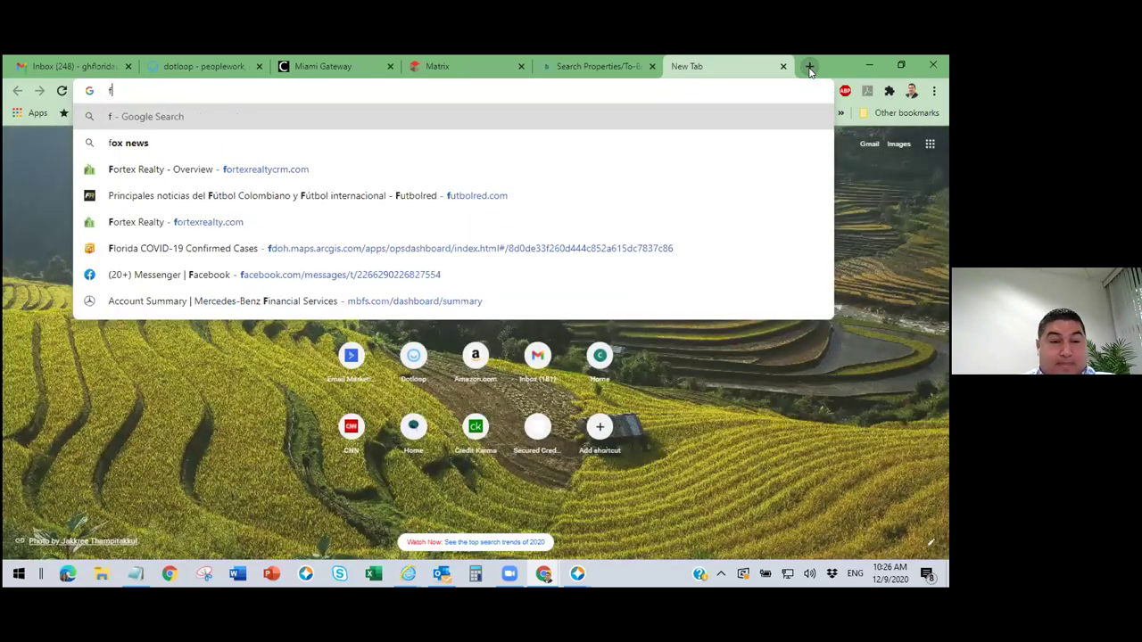
key(BackSpace)
text(gio)
key(Return)
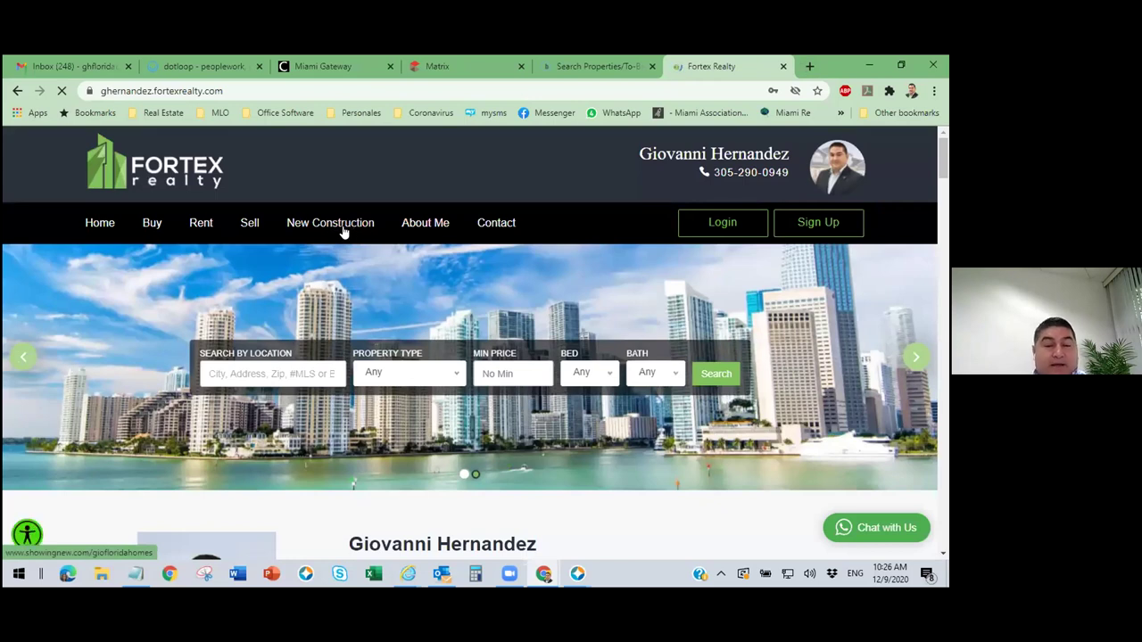
click(347, 228)
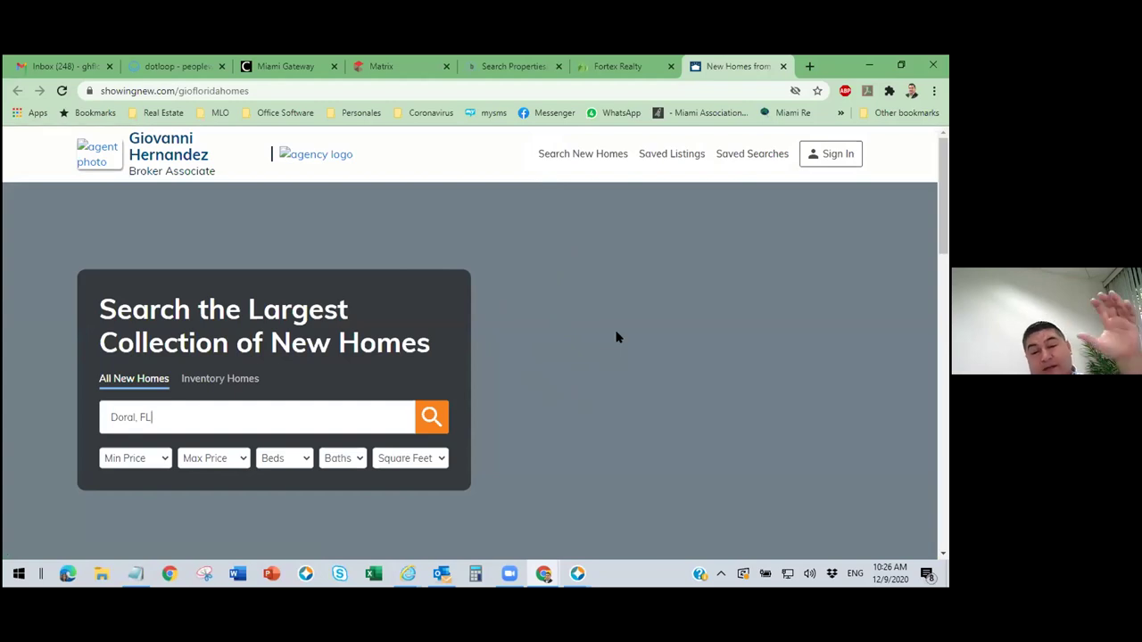
click(386, 68)
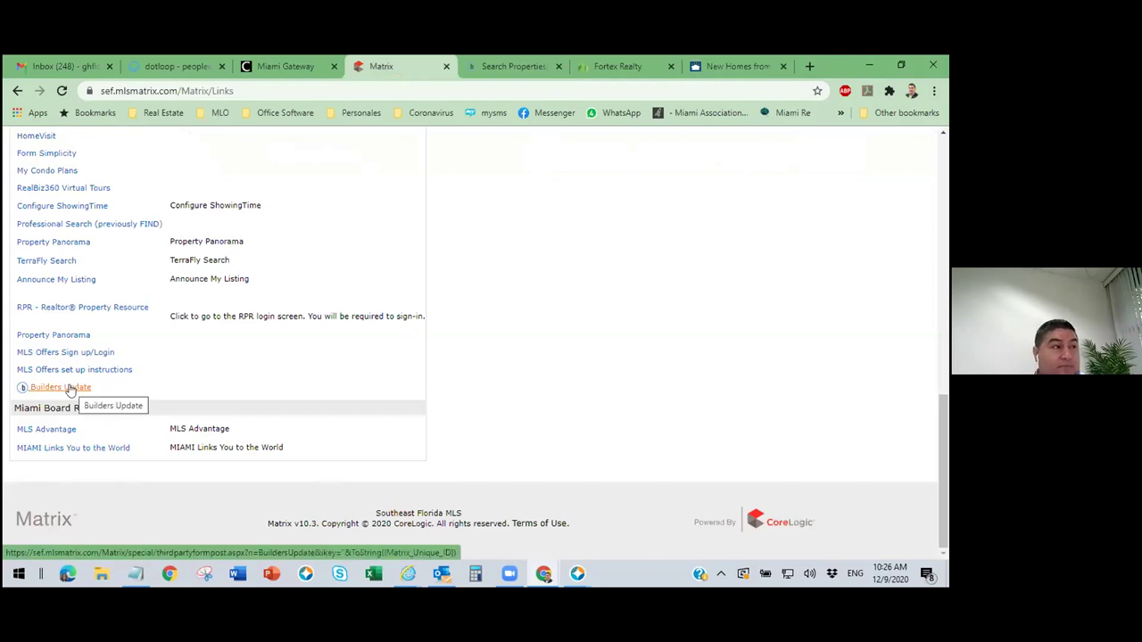
Close the Miami Realtors builders search and New Homes tabs.
scroll(524, 390, up, 10)
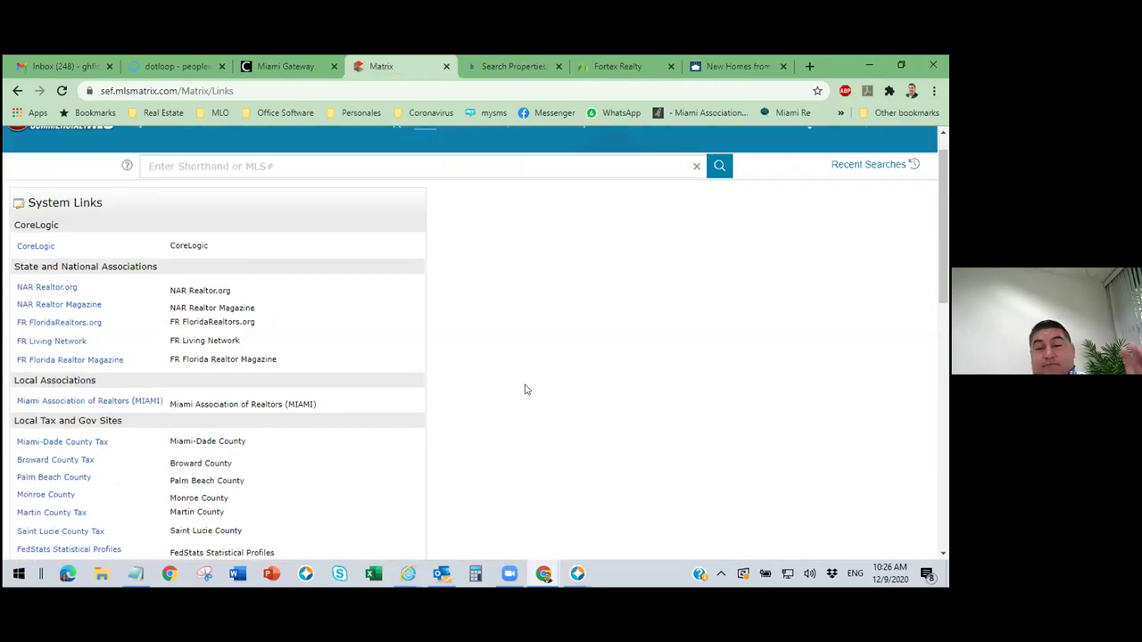
click(504, 66)
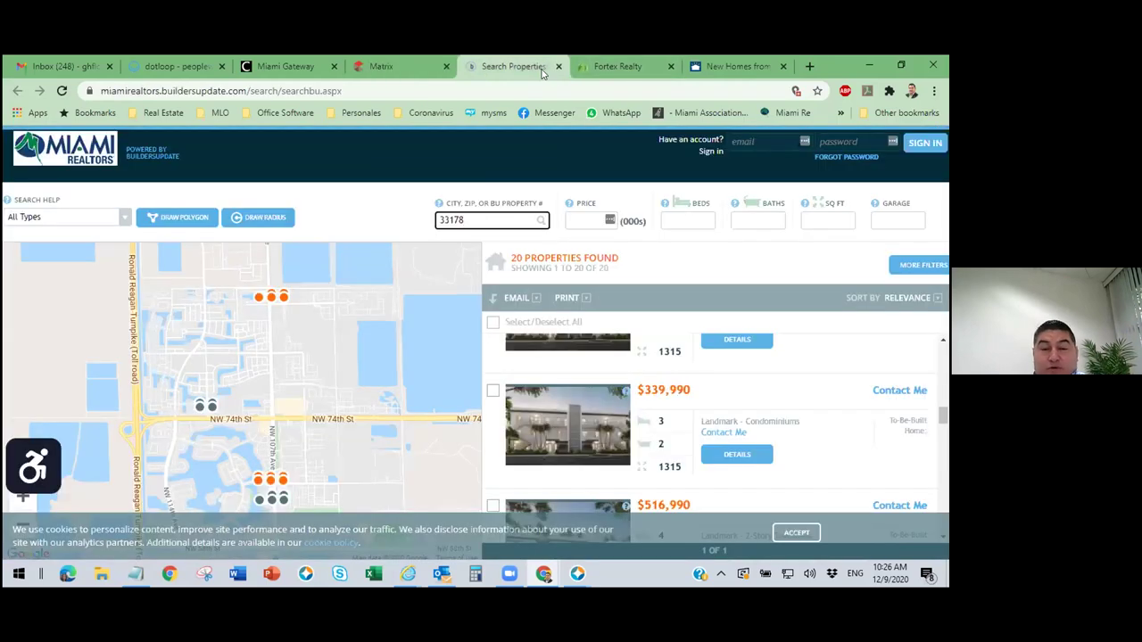
click(558, 67)
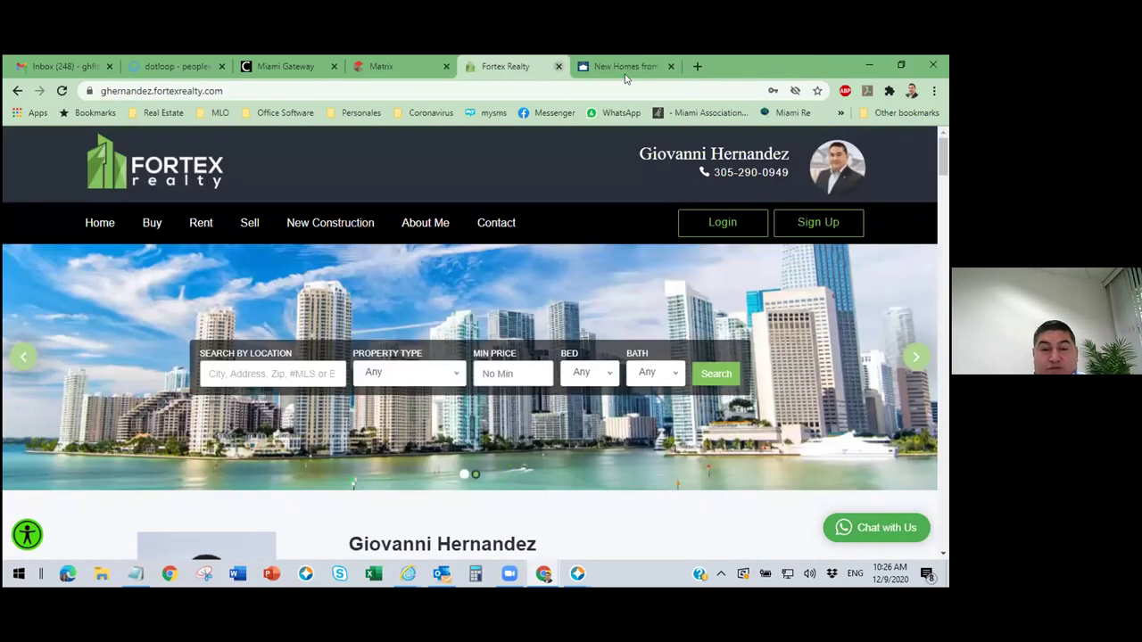
click(652, 67)
click(670, 66)
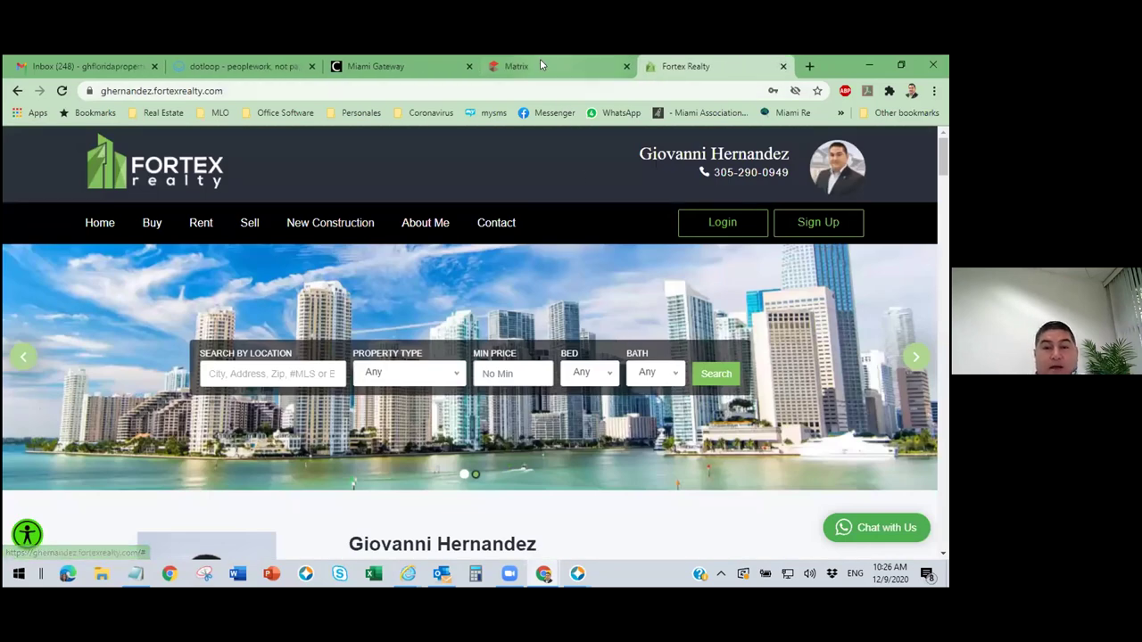
Go back to the Matrix tab and open the My Matrix dashboard.
click(540, 63)
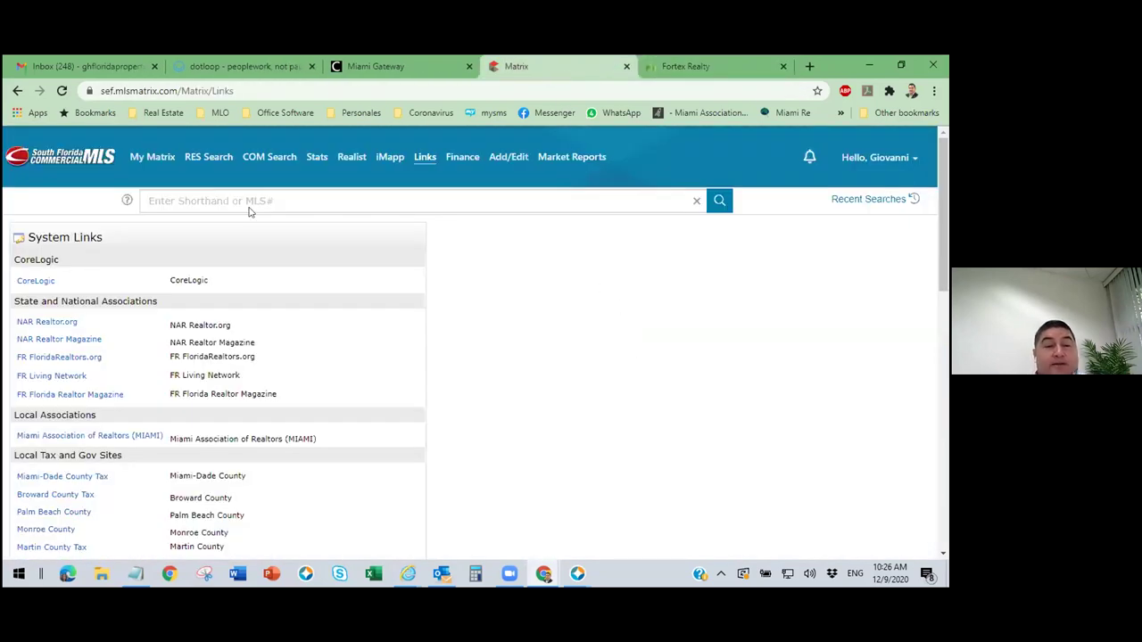
click(158, 175)
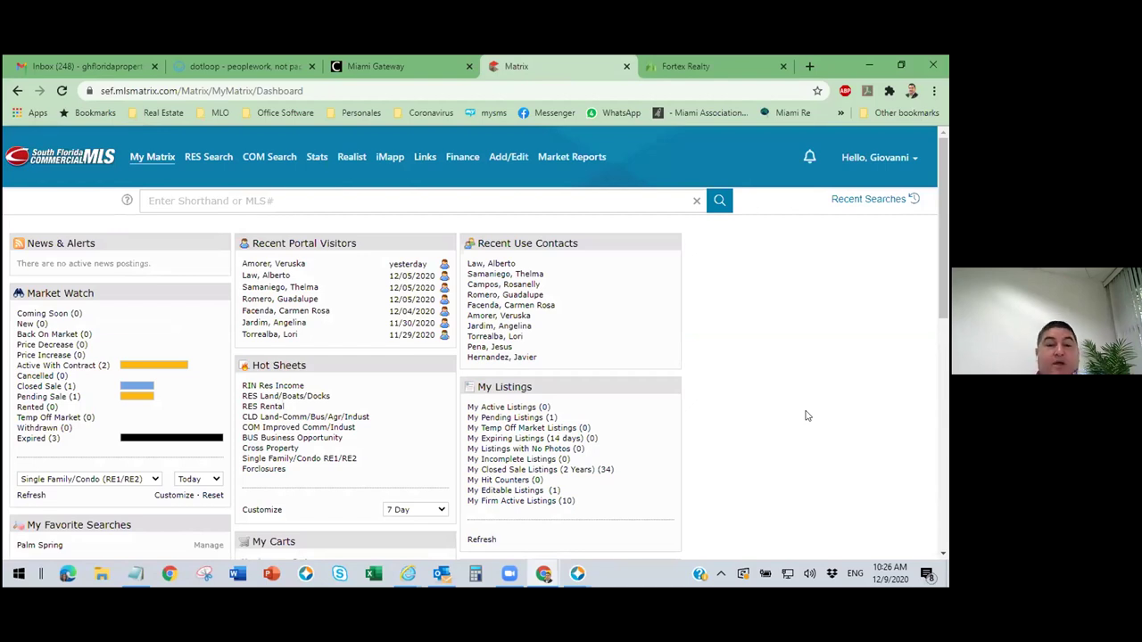
mouse_move(221, 163)
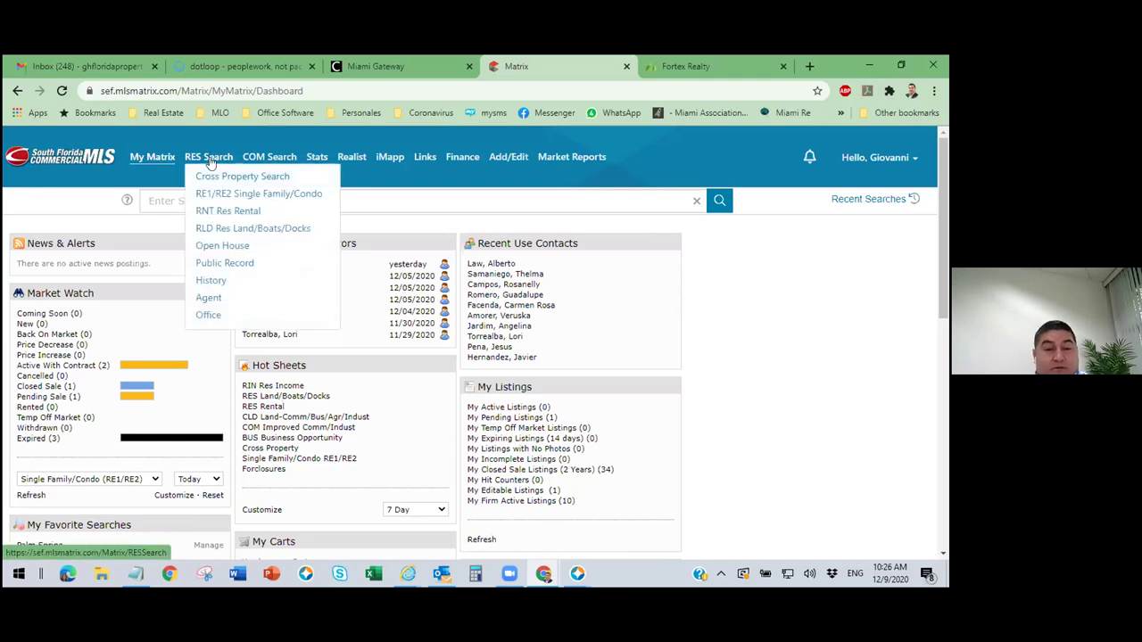
Open the RNT Res Rental search form from the RES Search menu.
click(244, 215)
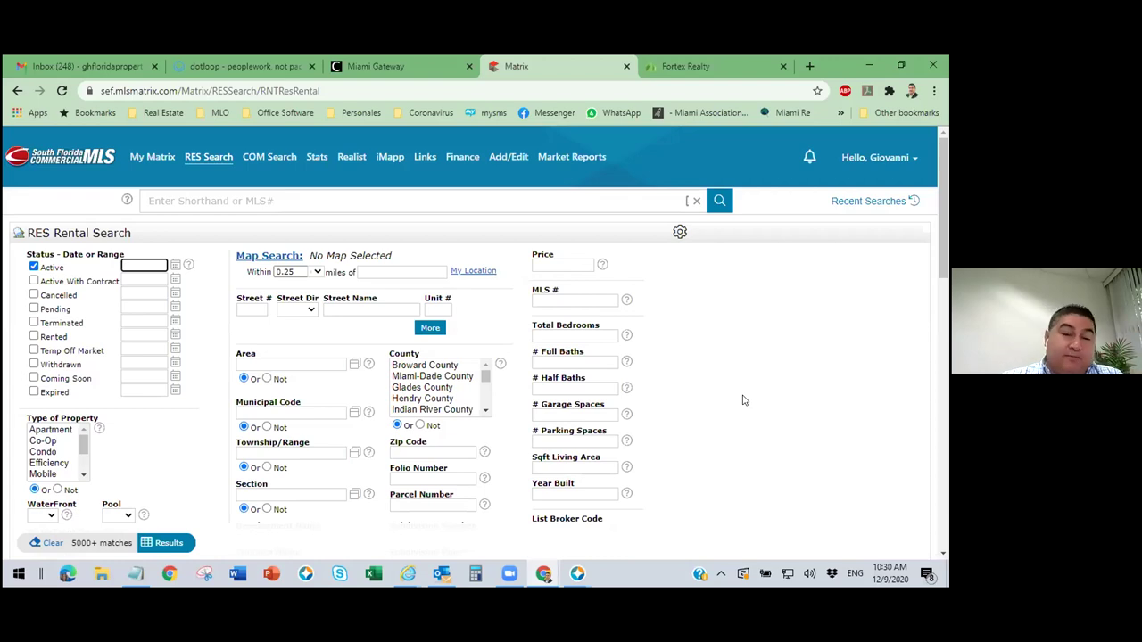
Enter a price range of 2300-2600 in the rental search.
click(683, 372)
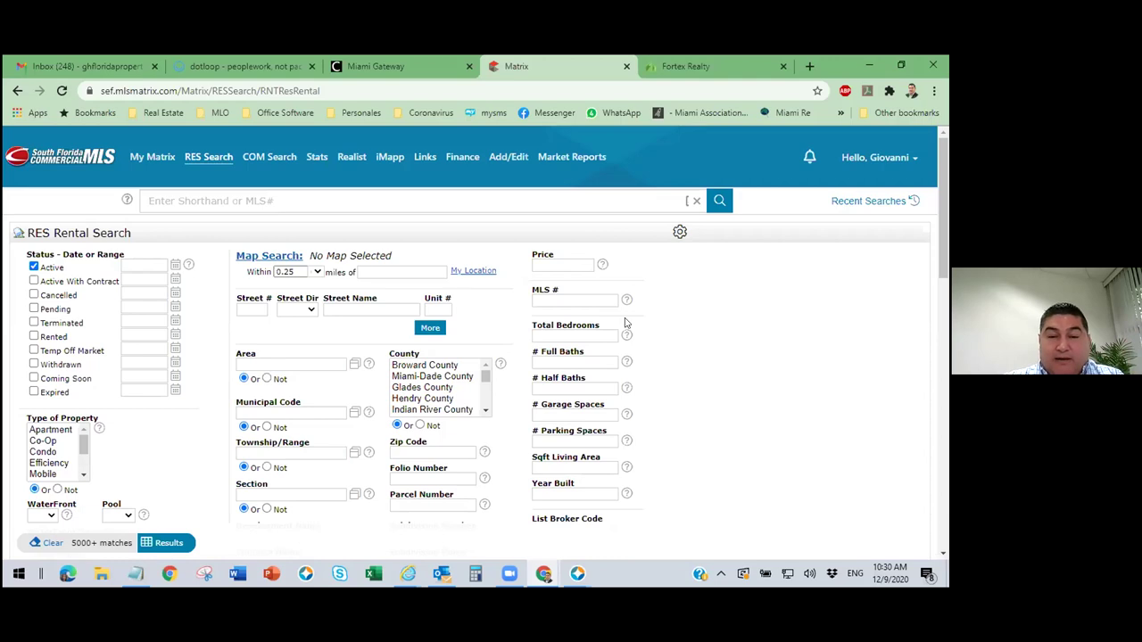
click(562, 265)
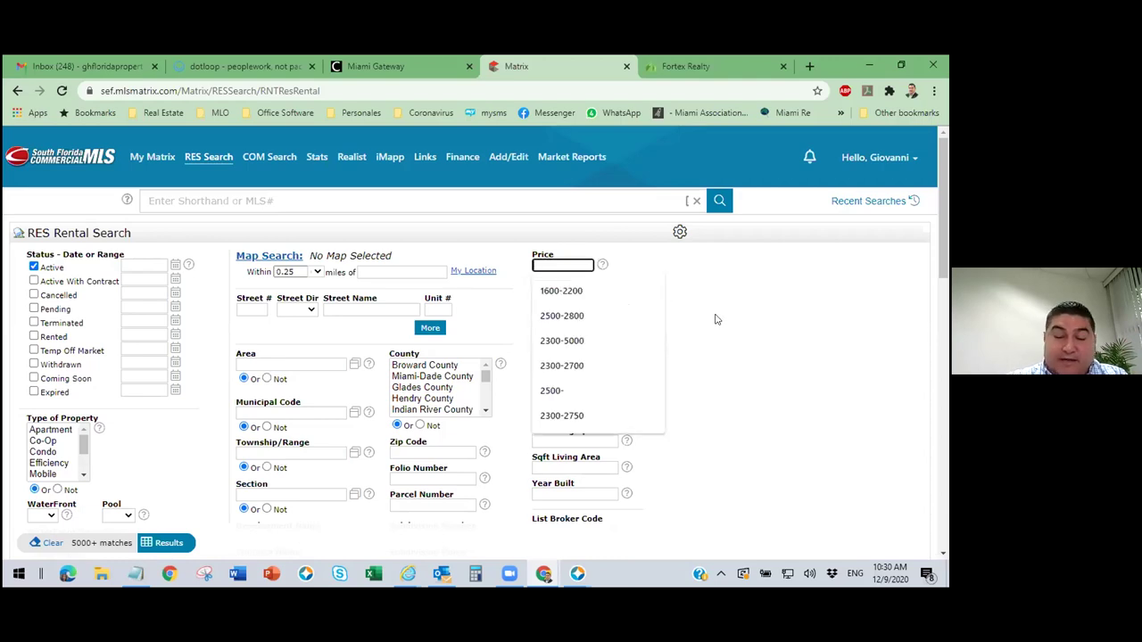
text(2300-)
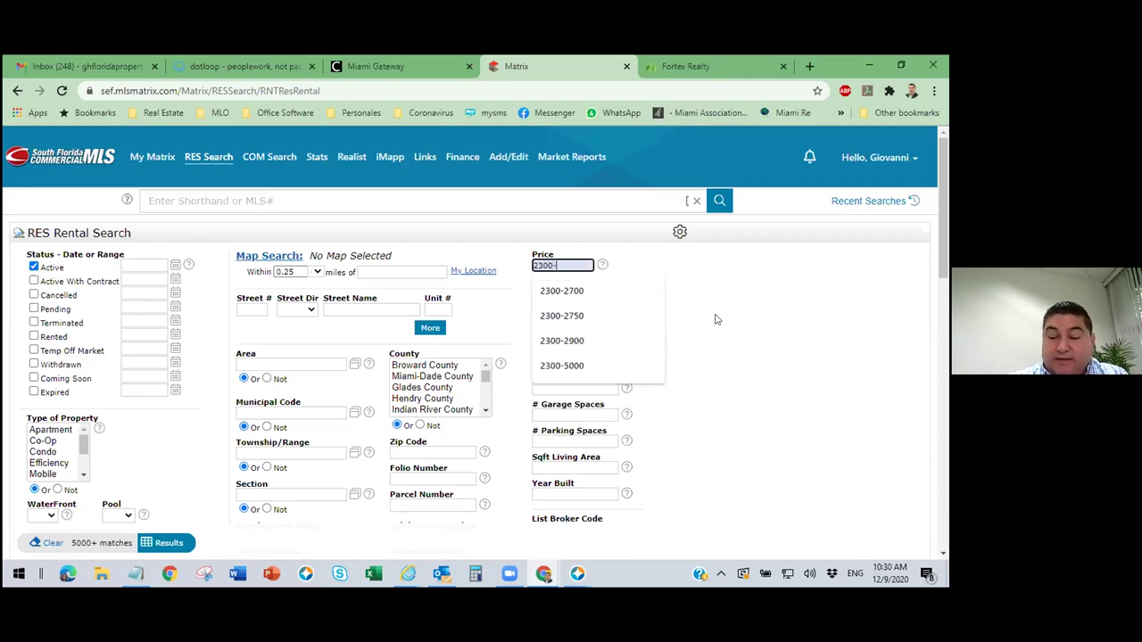
text(2600)
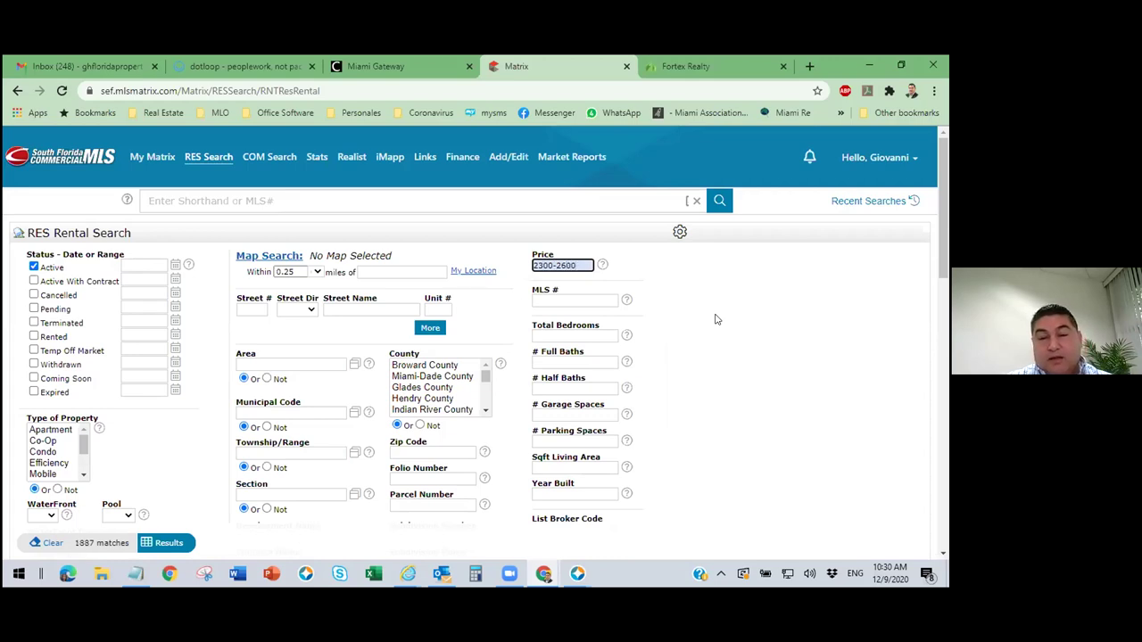
click(714, 359)
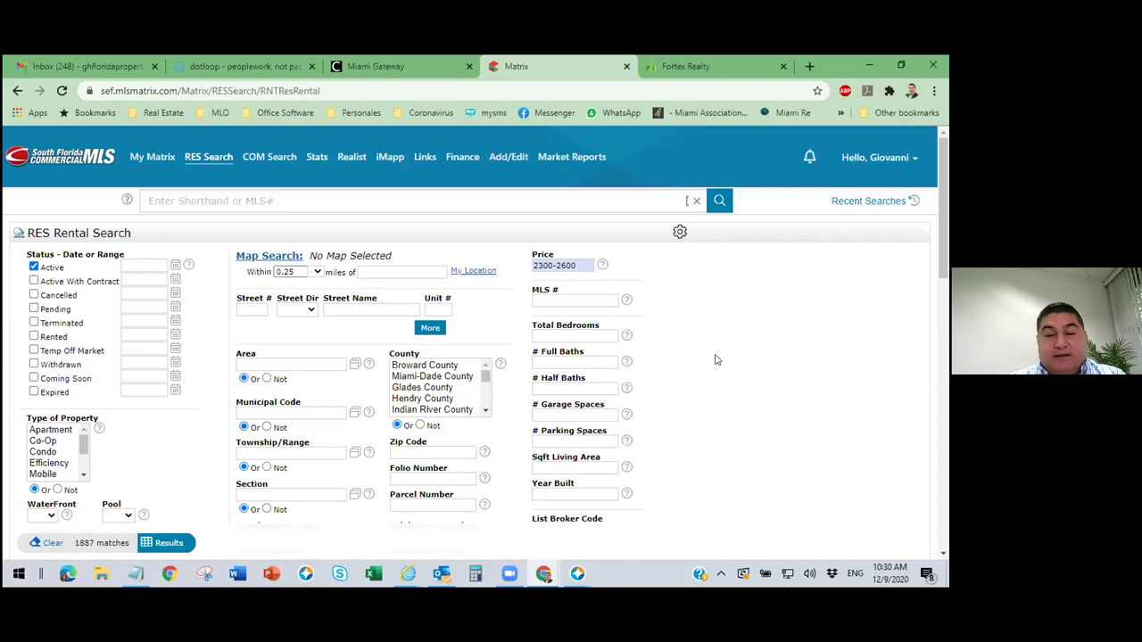
Set Total Bedrooms to 3+, narrowing the results to 446 matches.
click(582, 336)
text(3+)
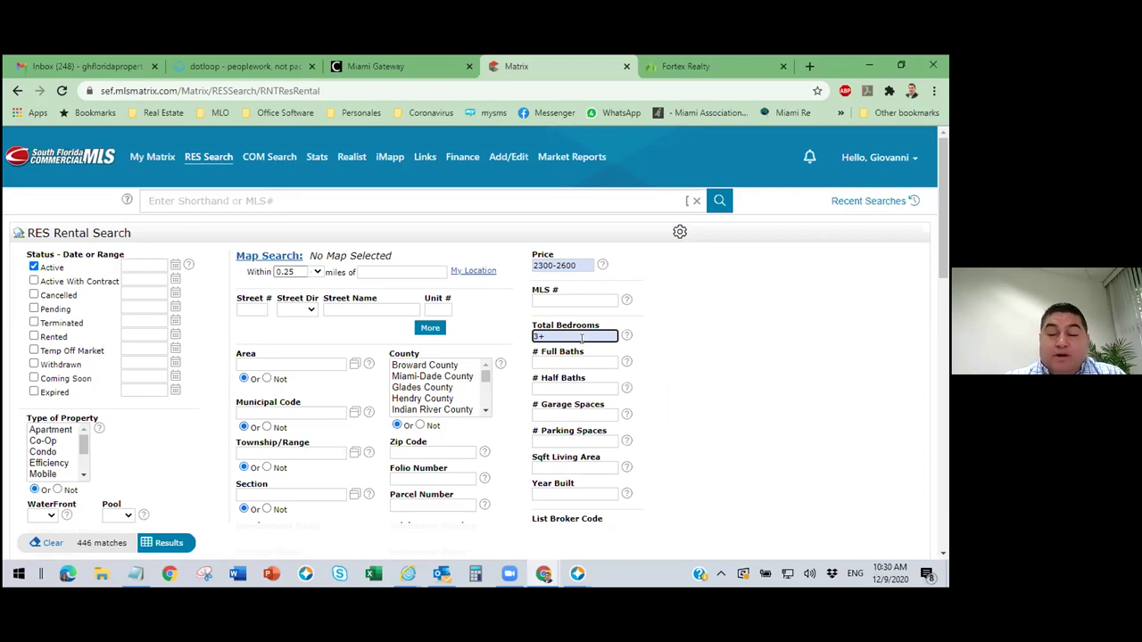
key(BackSpace)
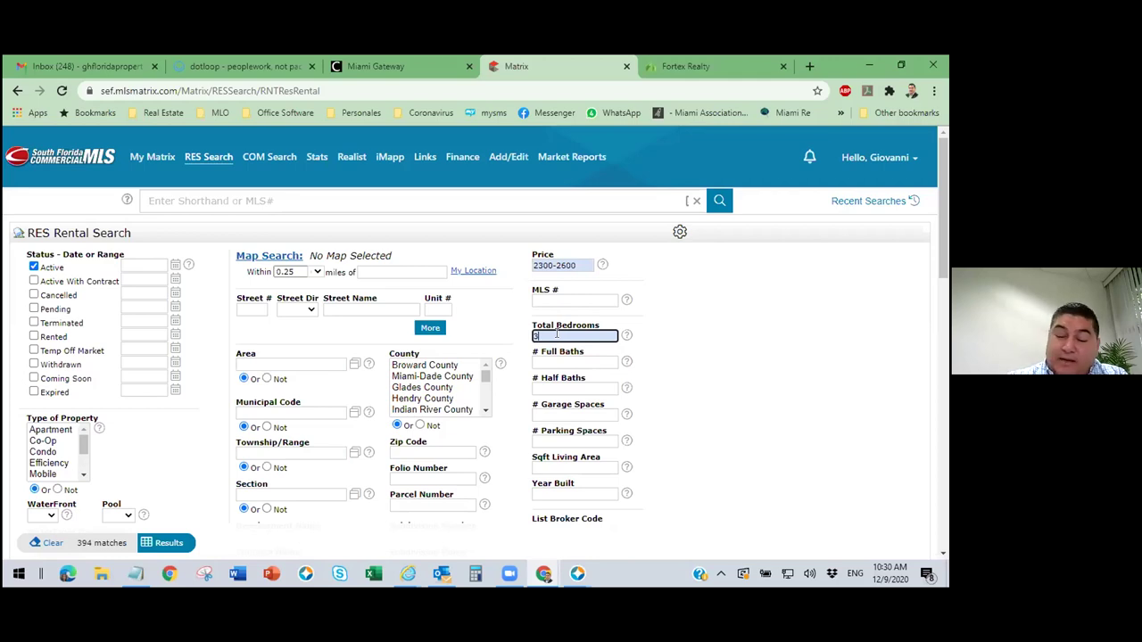
text(+)
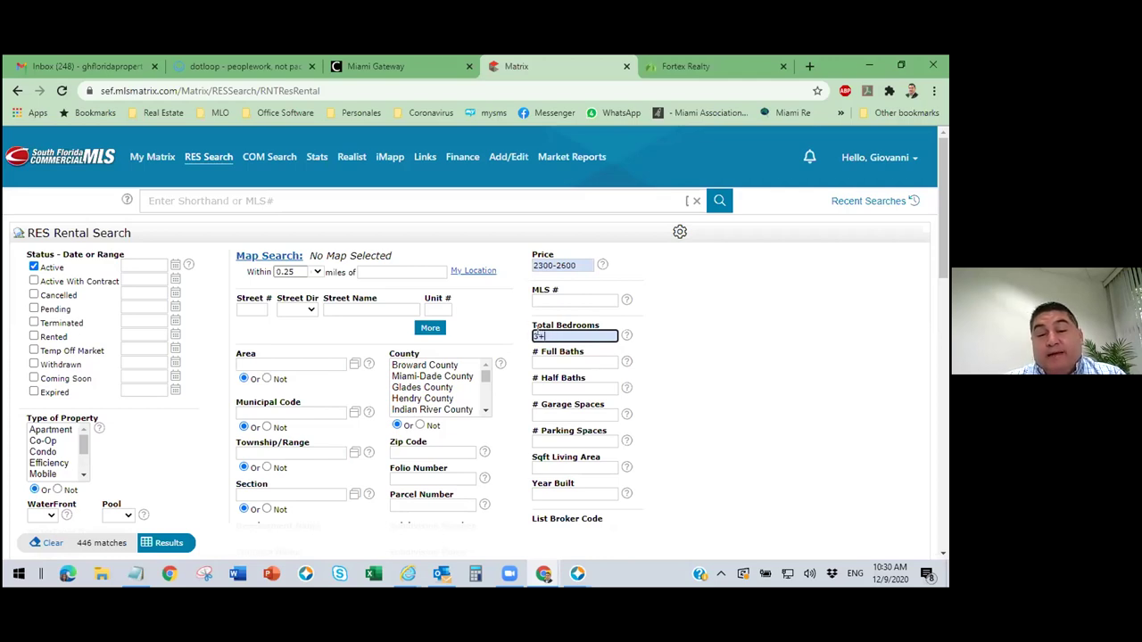
mouse_move(536, 335)
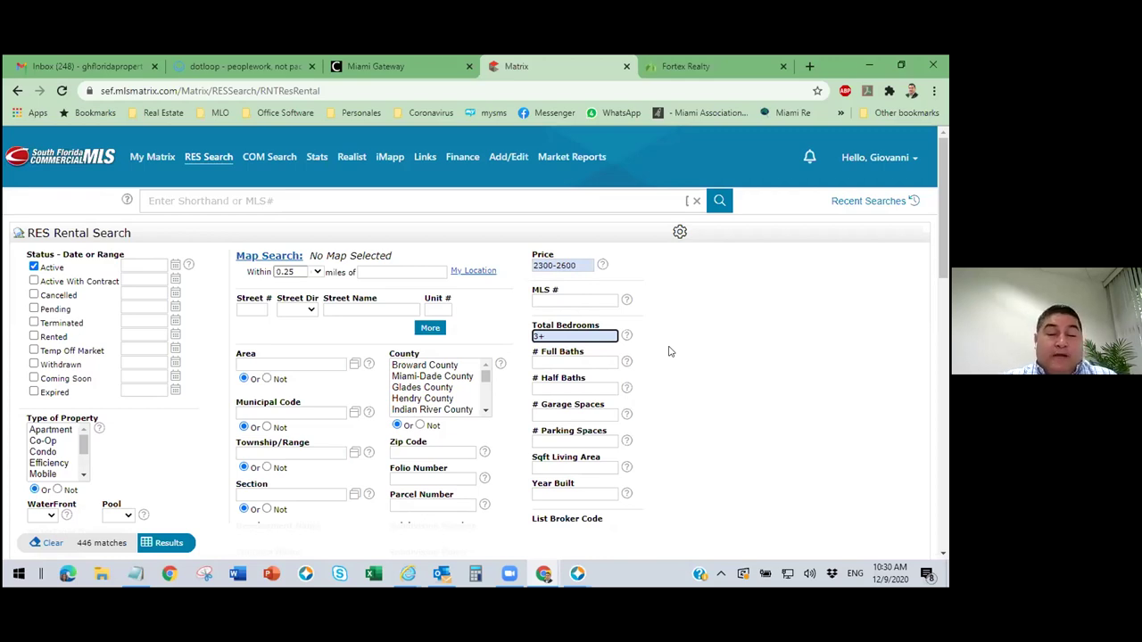
key(Tab)
Enter 2+ for # Full Baths, cutting the rental matches to 430.
text(2)
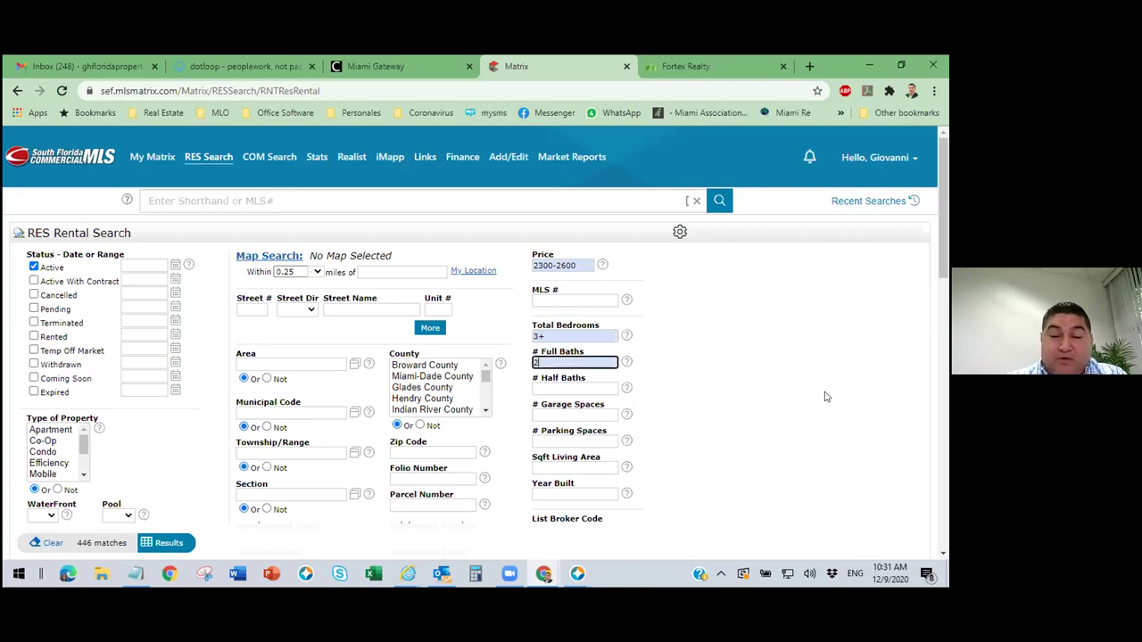
text(+)
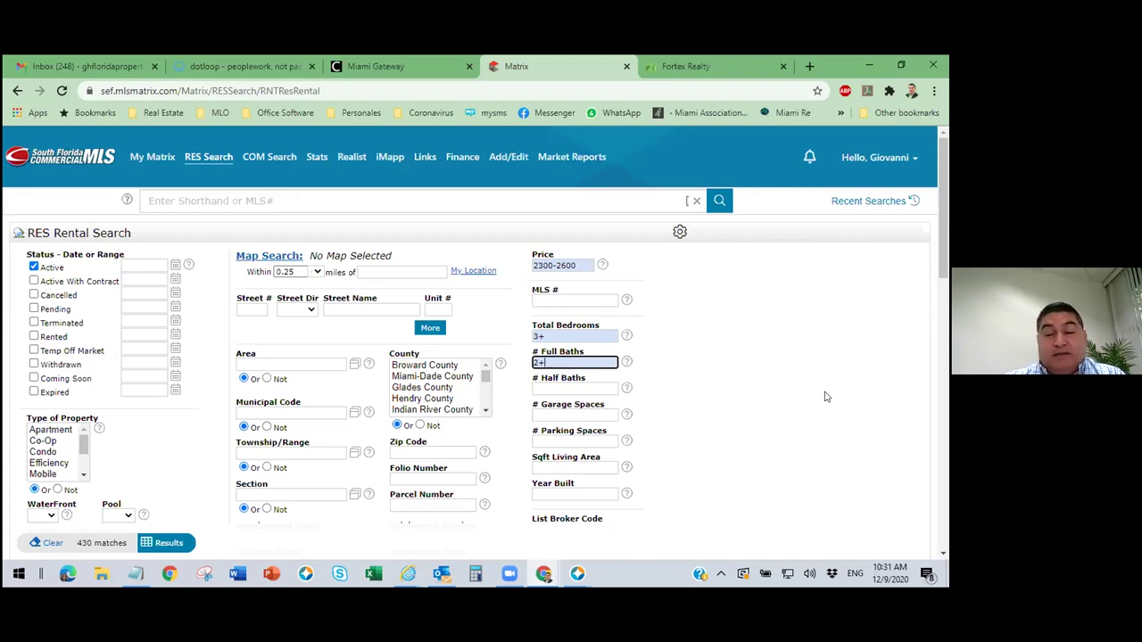
click(570, 335)
click(566, 366)
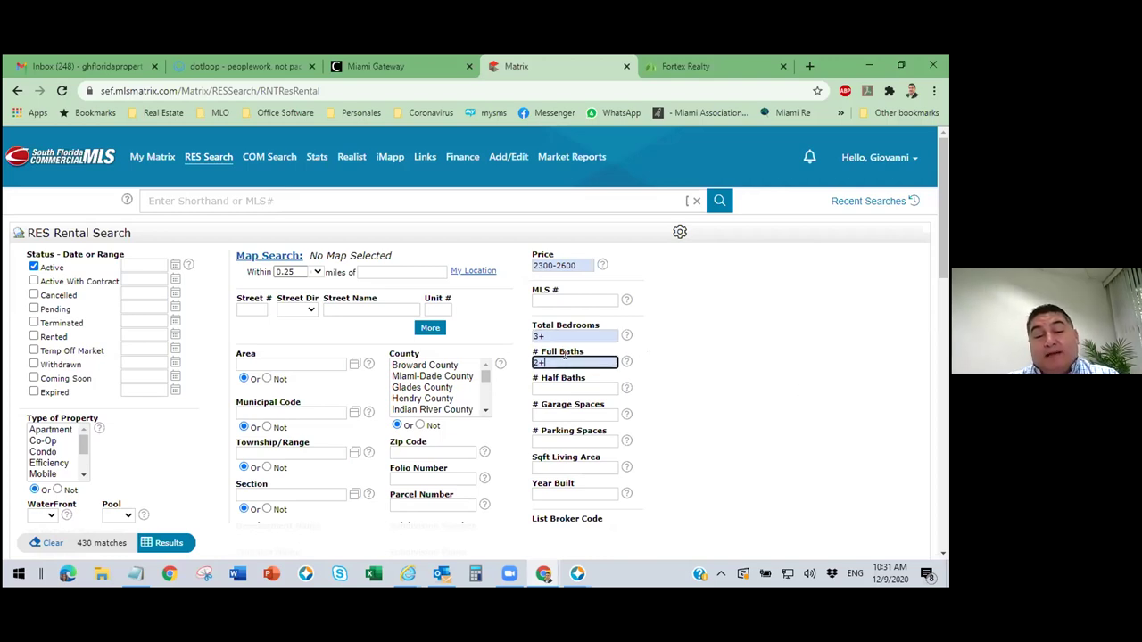
click(562, 334)
click(559, 359)
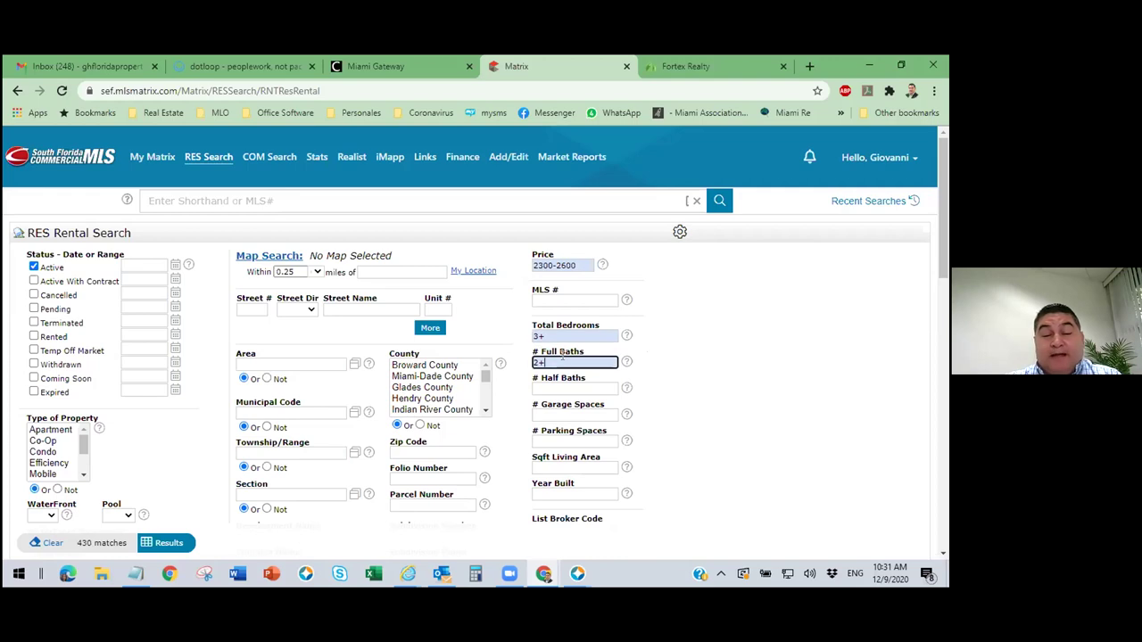
click(565, 333)
click(676, 372)
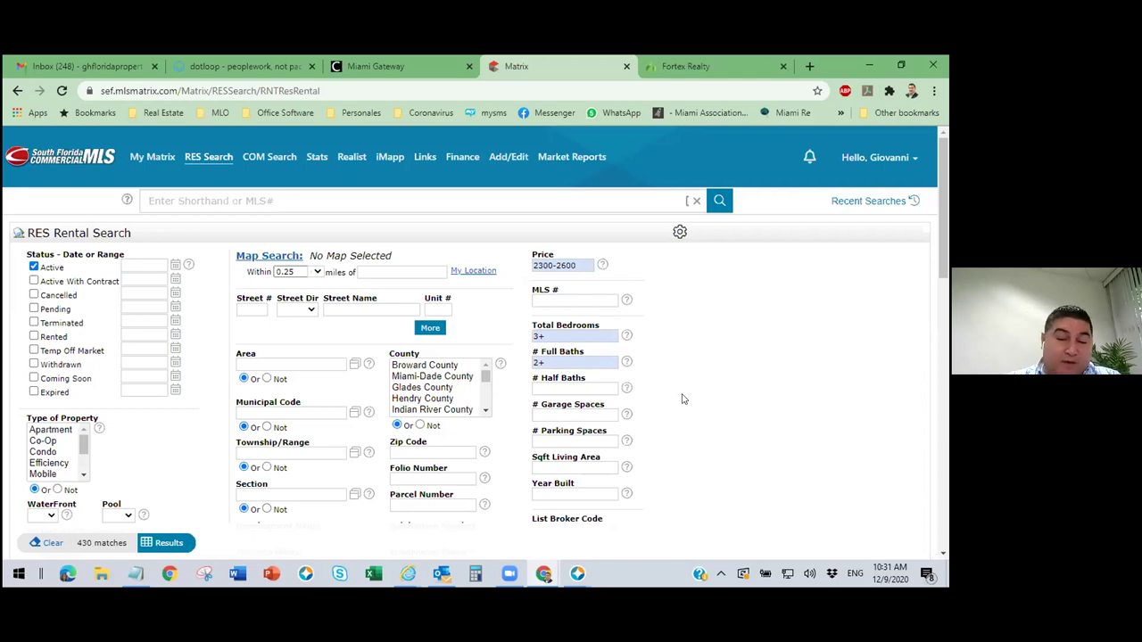
scroll(695, 420, down, 1)
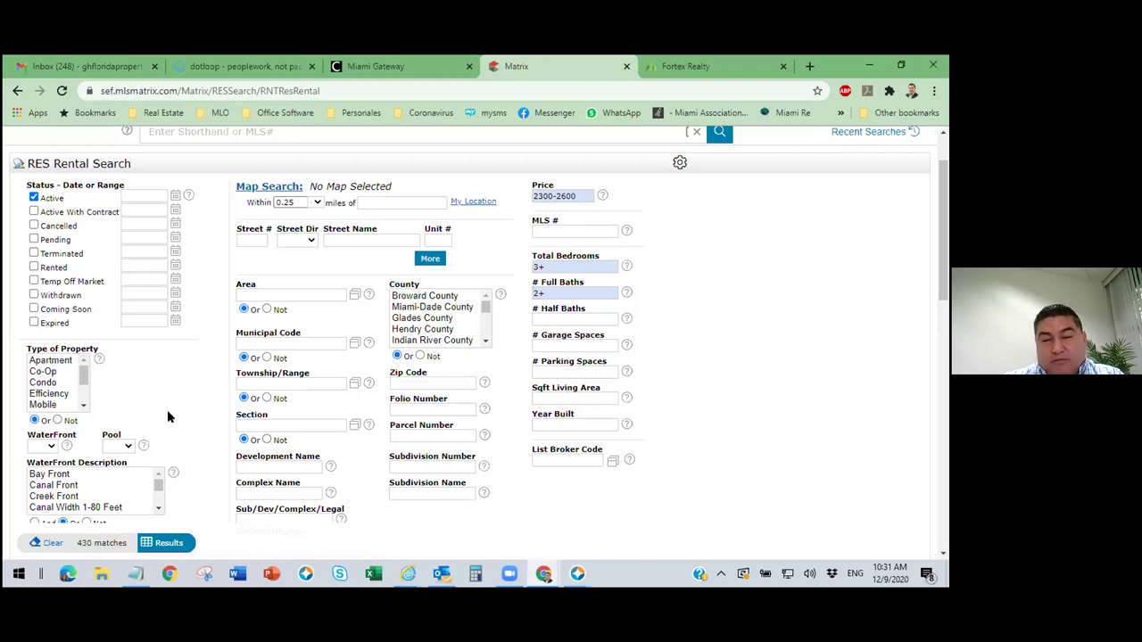
click(456, 382)
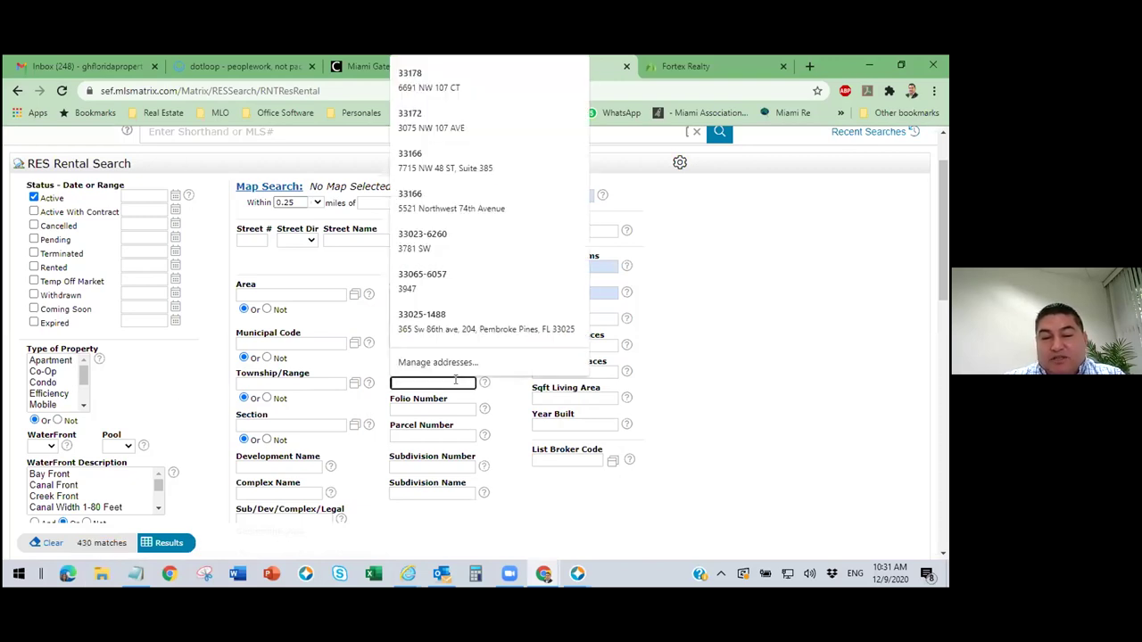
text(33178)
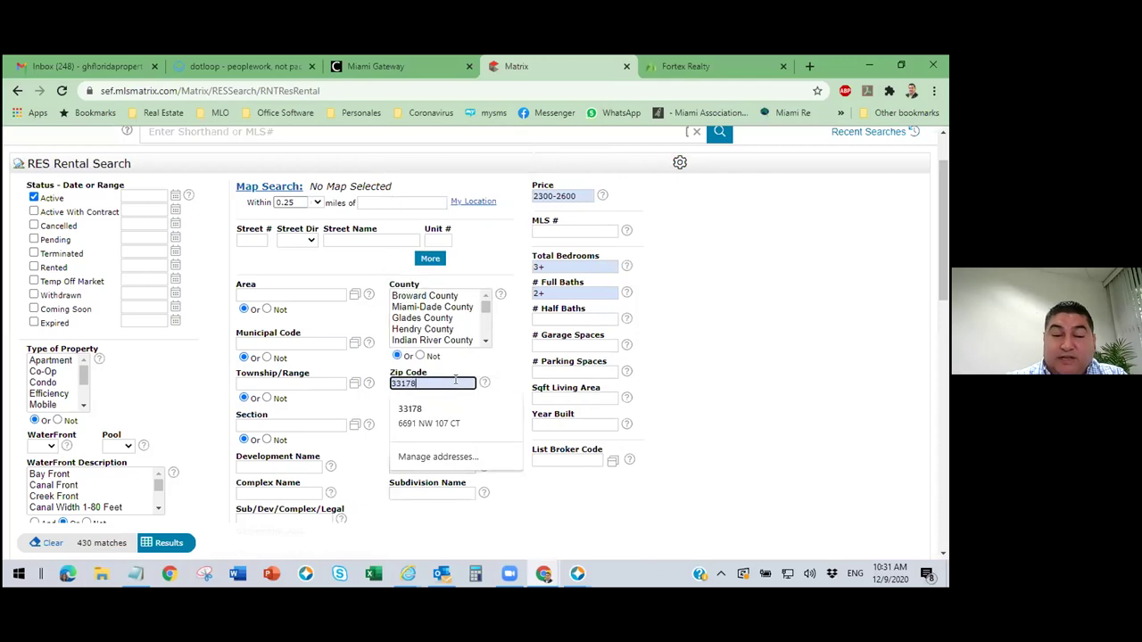
click(771, 386)
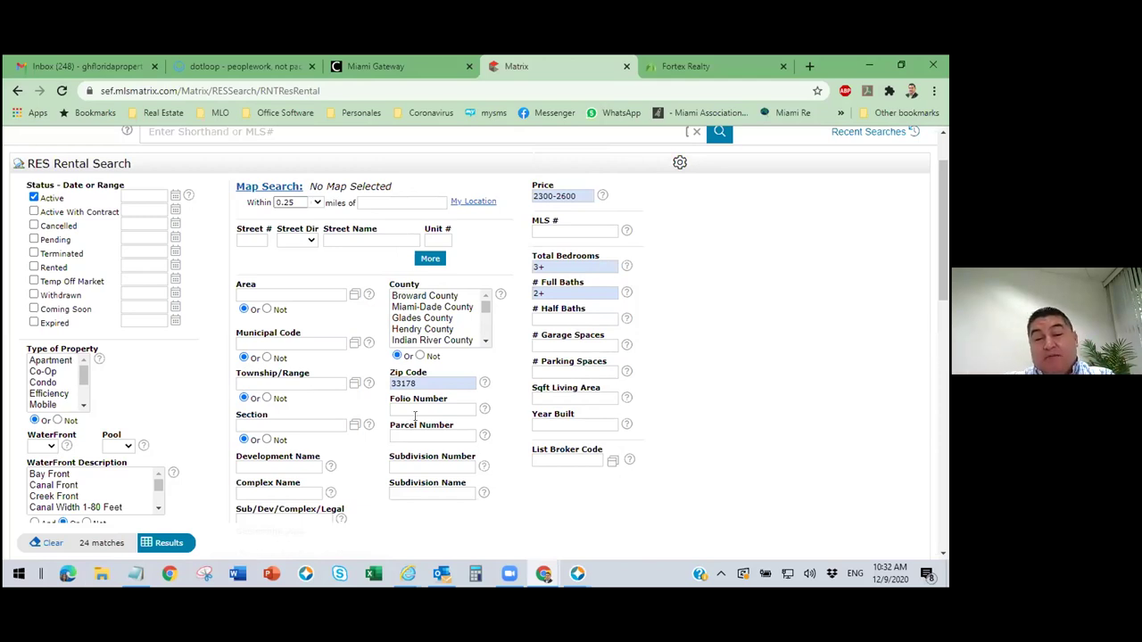
double_click(421, 380)
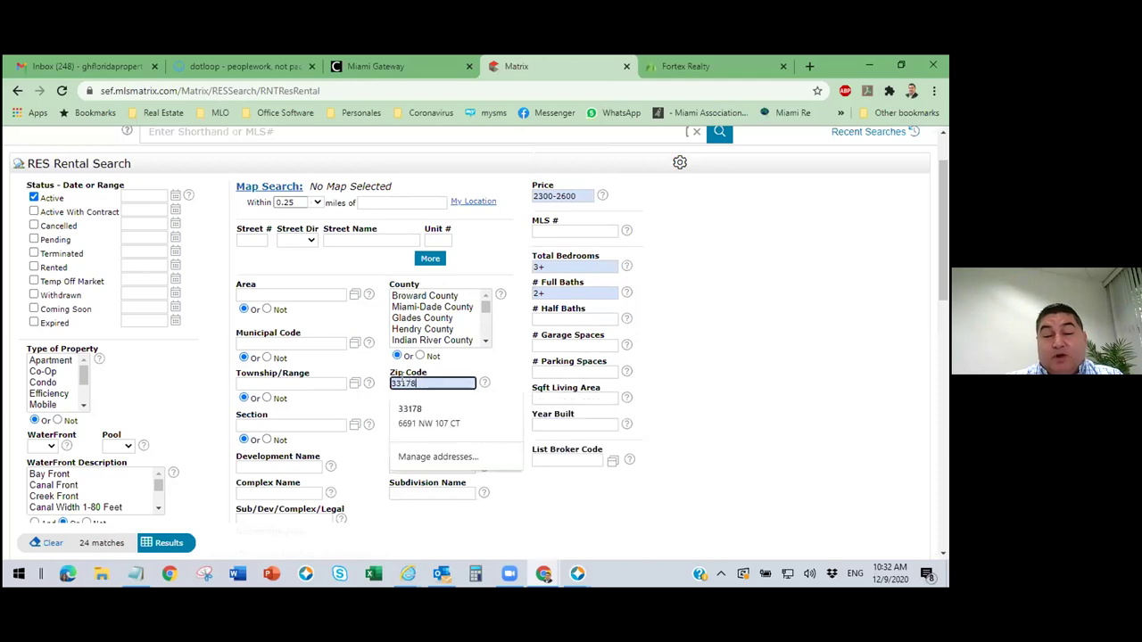
key(BackSpace)
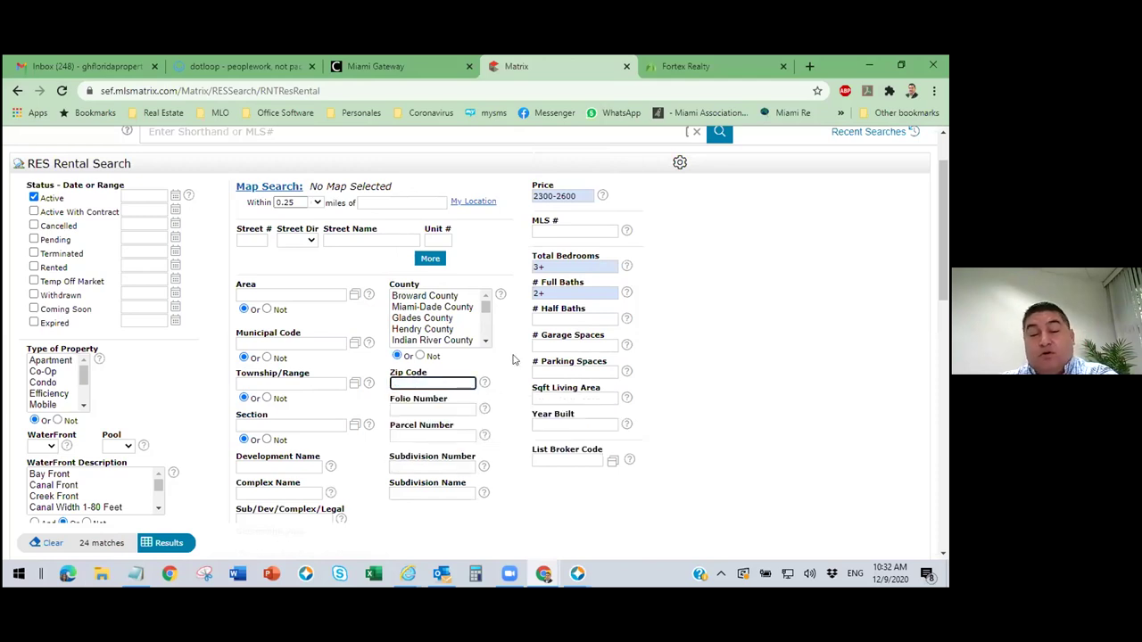
click(516, 361)
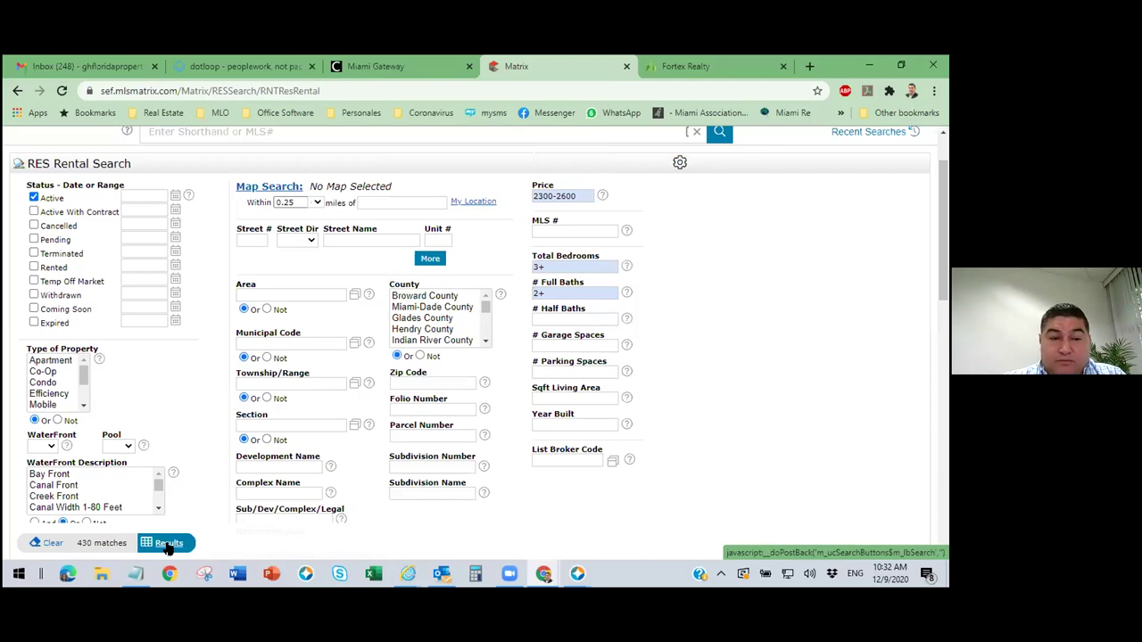
Show the 430 rental results on the map, zoomed and panned to the Hialeah–Doral area.
click(169, 543)
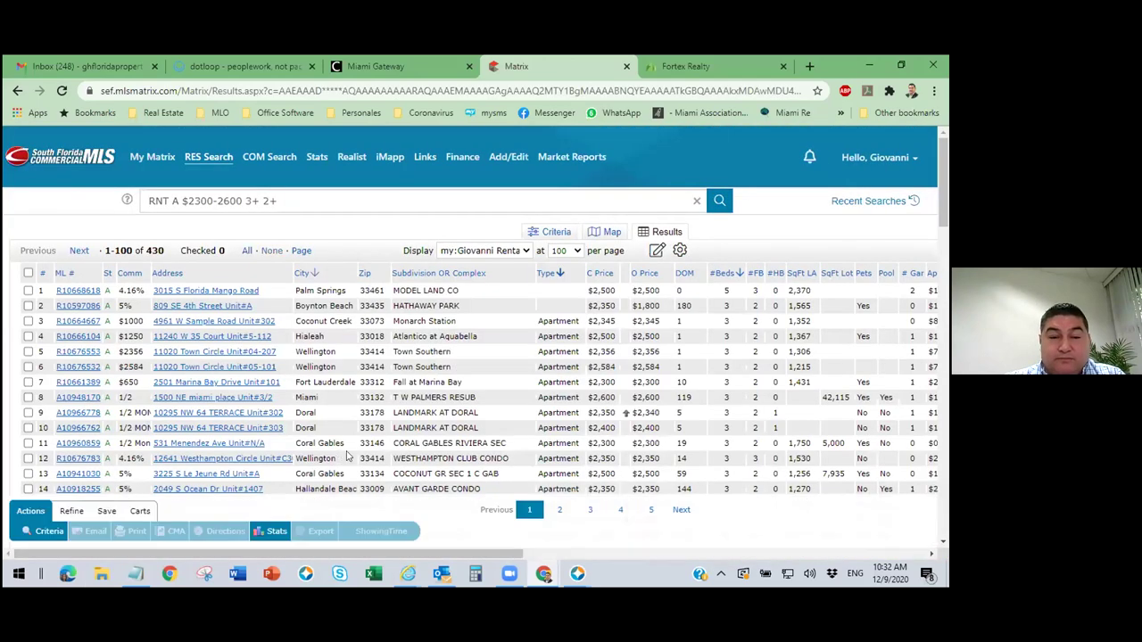
click(612, 234)
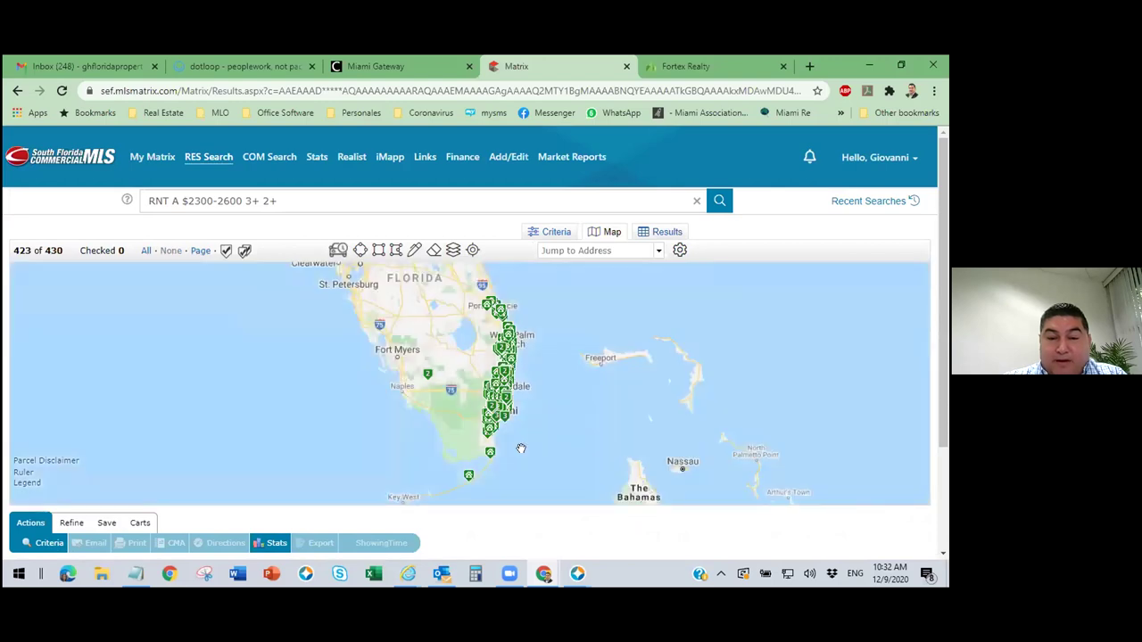
scroll(521, 448, up, 2)
scroll(421, 406, up, 2)
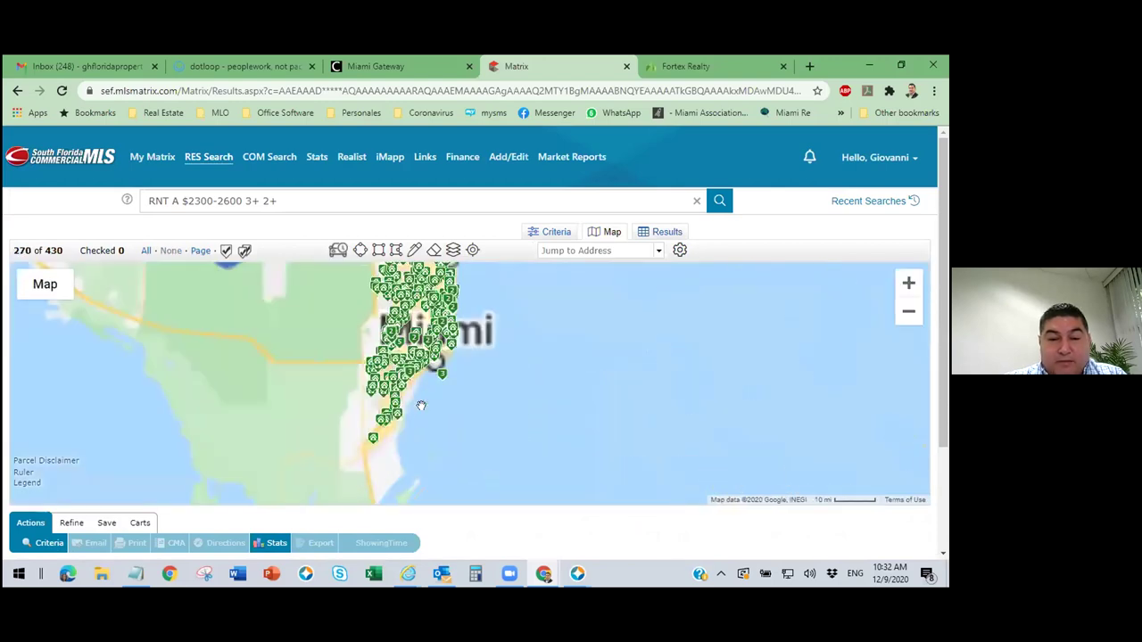
scroll(420, 404, up, 2)
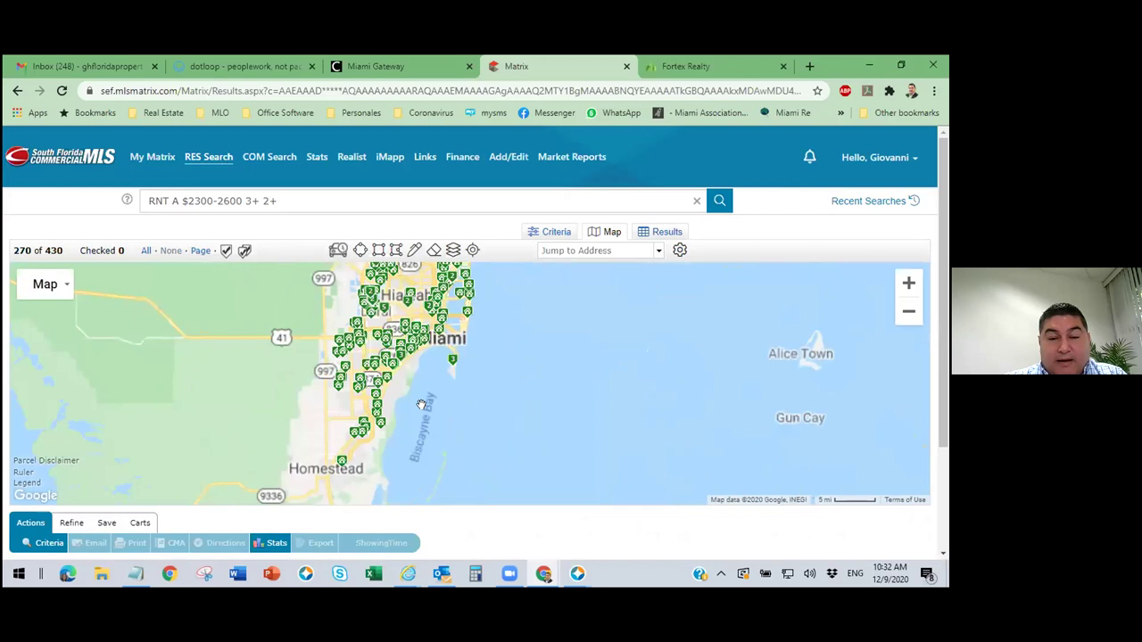
scroll(420, 383, up, 1)
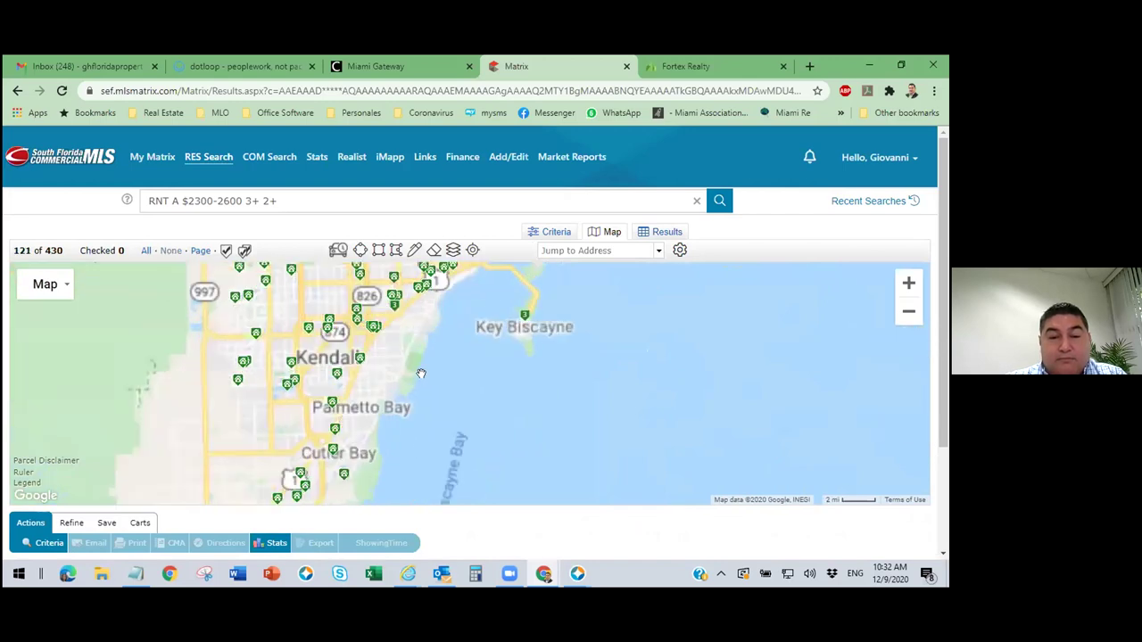
drag(393, 259, 398, 364)
drag(370, 265, 468, 410)
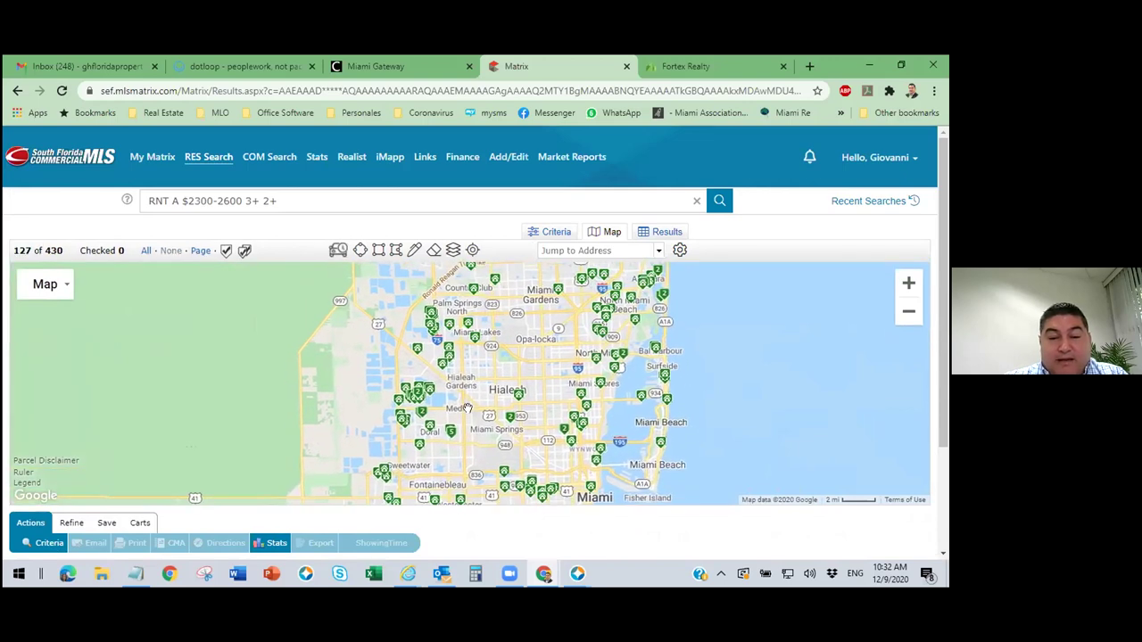
scroll(467, 409, up, 1)
drag(504, 350, 548, 295)
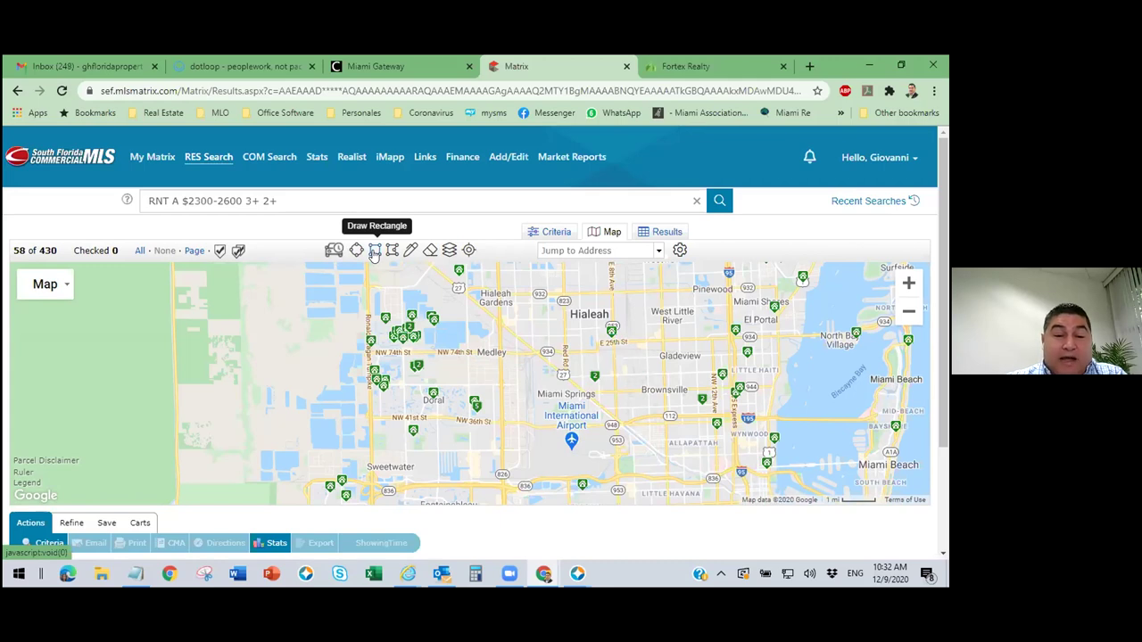
click(374, 253)
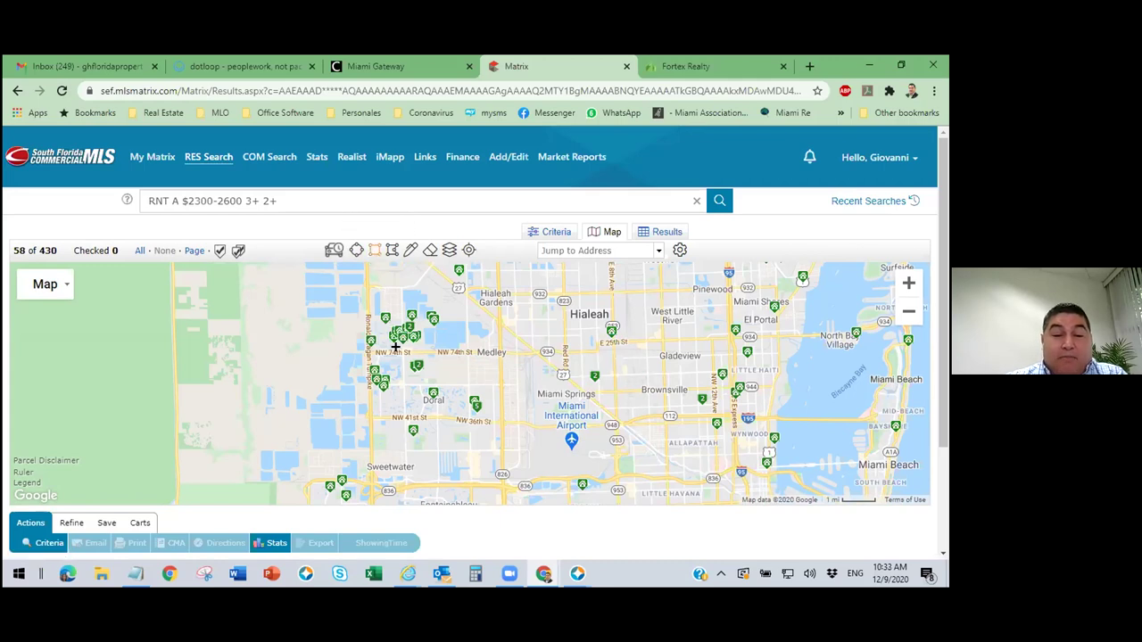
mouse_move(398, 350)
mouse_down()
mouse_move(455, 437)
mouse_move(491, 460)
mouse_up()
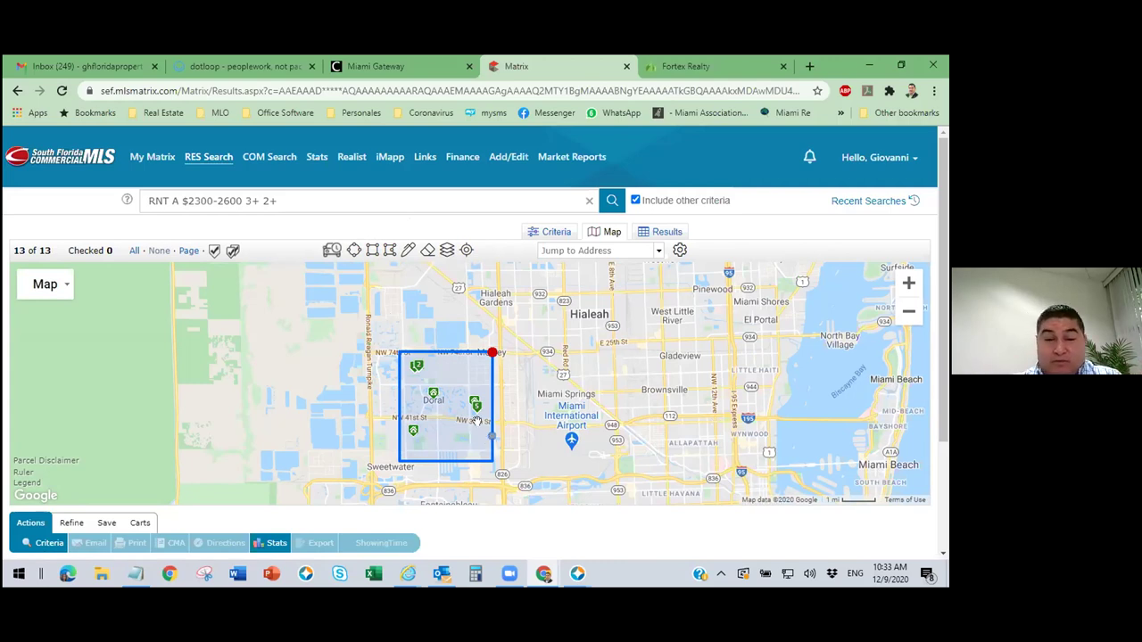
click(478, 352)
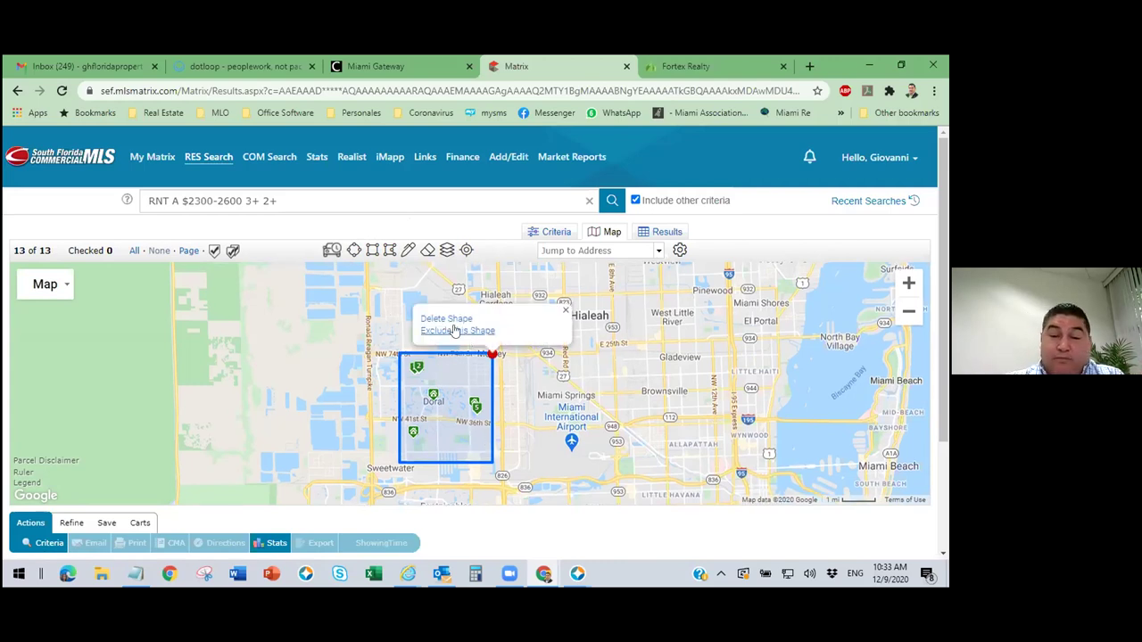
click(446, 319)
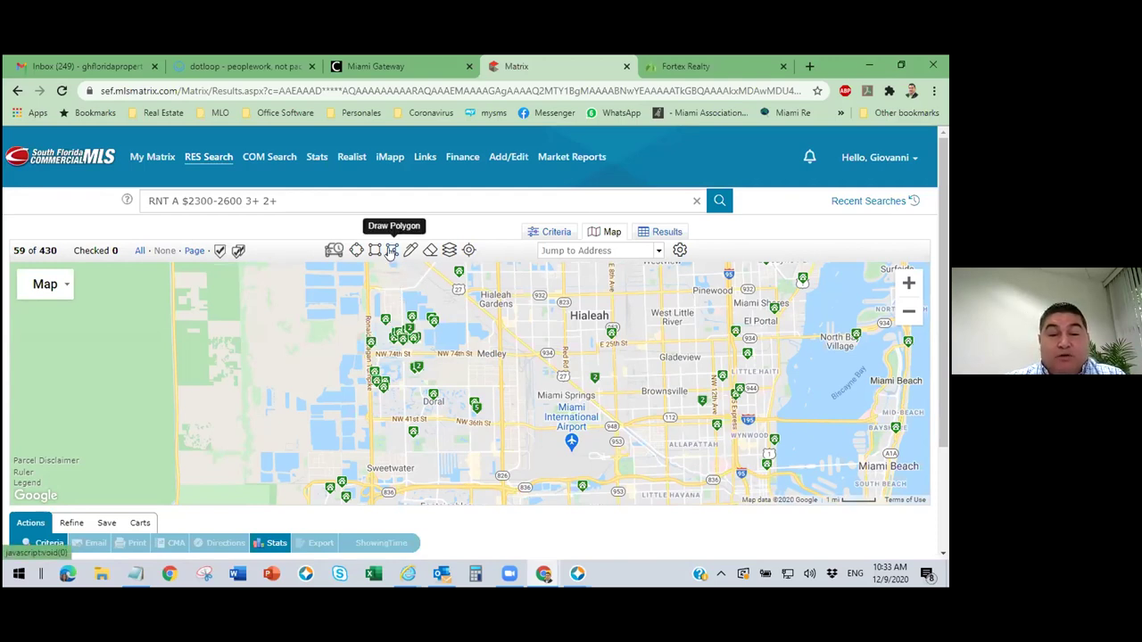
Draw an eight-corner polygon around Doral along NW 41st St, limiting results to 24 listings.
click(391, 250)
click(460, 297)
click(343, 300)
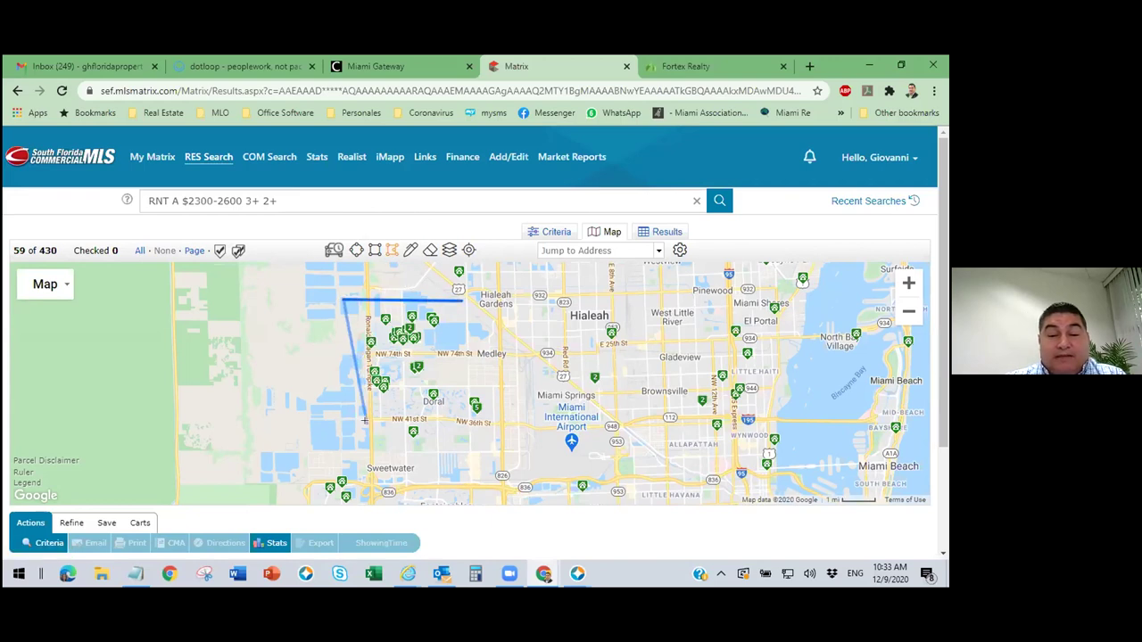
click(366, 425)
click(417, 424)
click(417, 410)
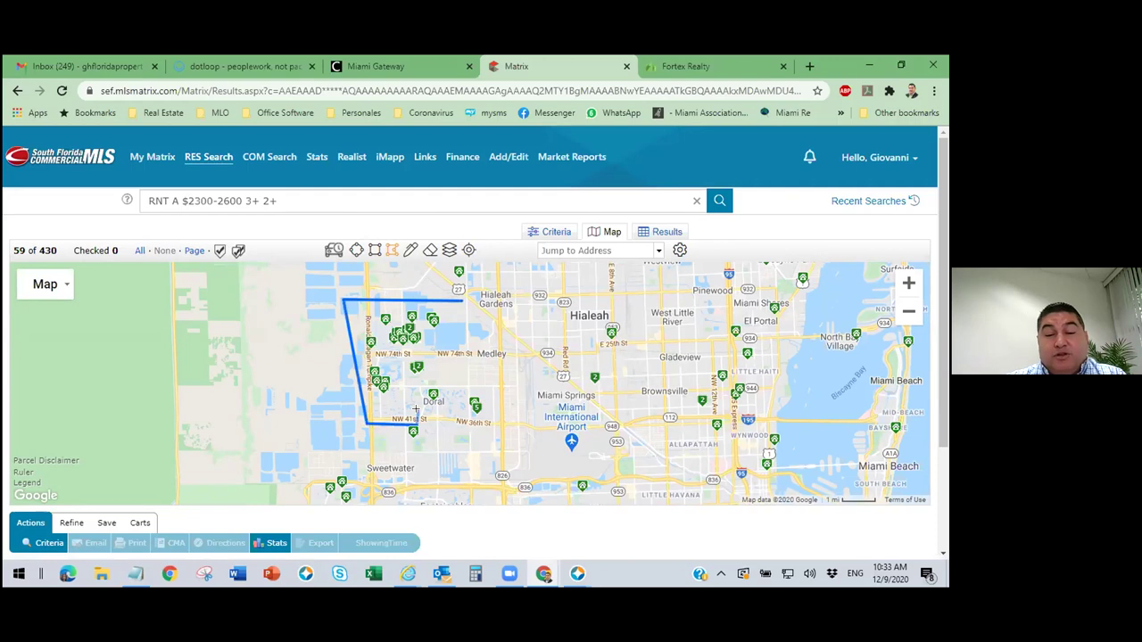
click(453, 416)
click(464, 355)
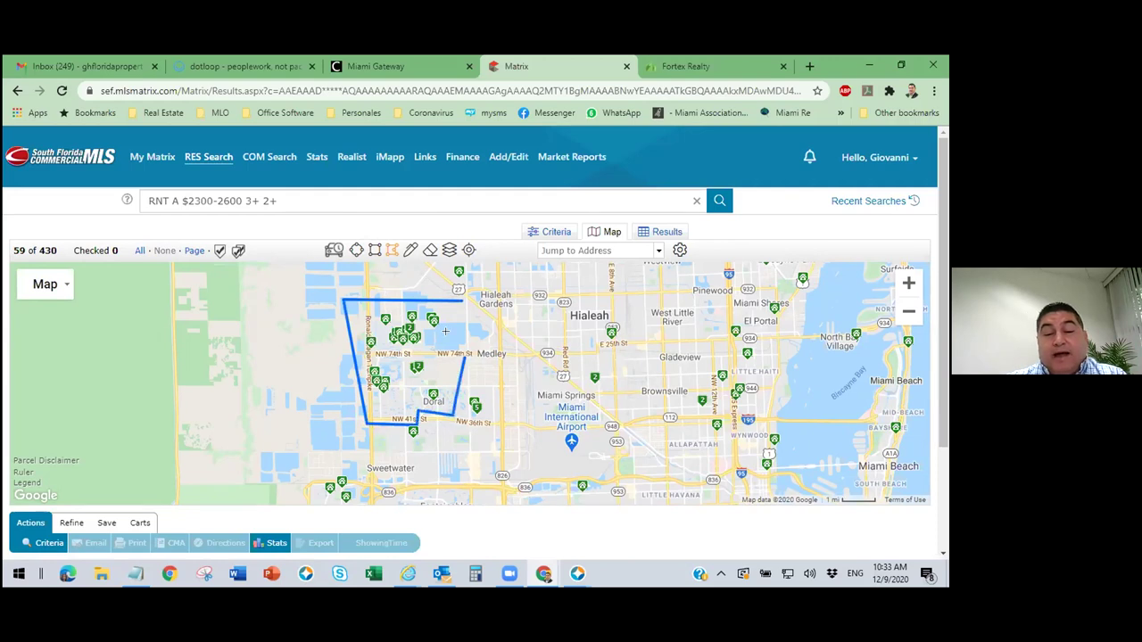
click(445, 323)
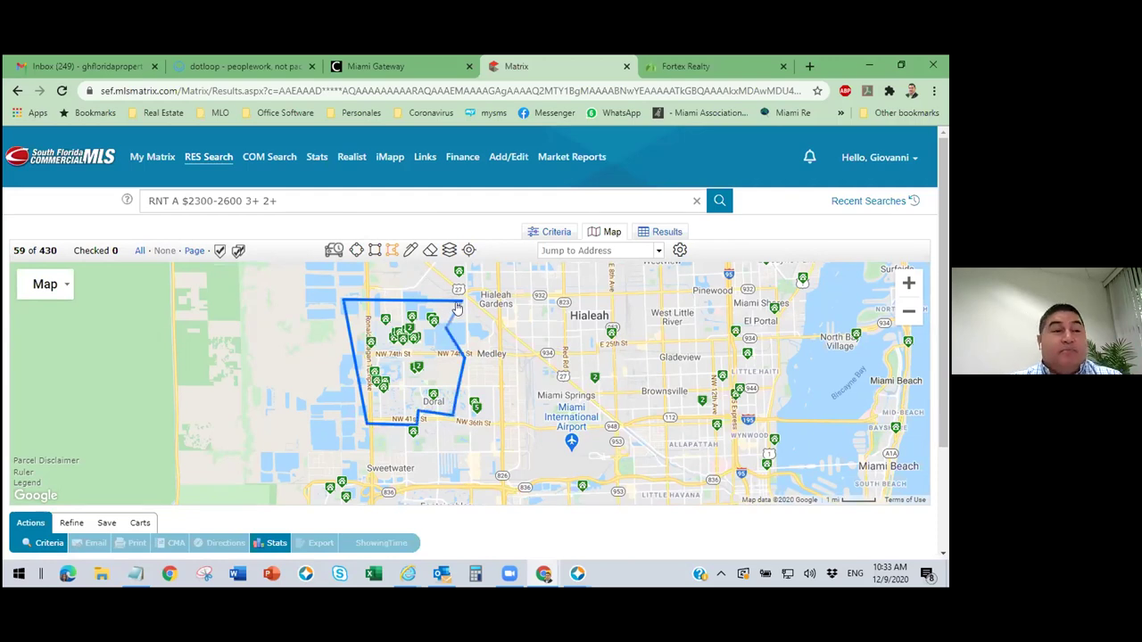
click(457, 303)
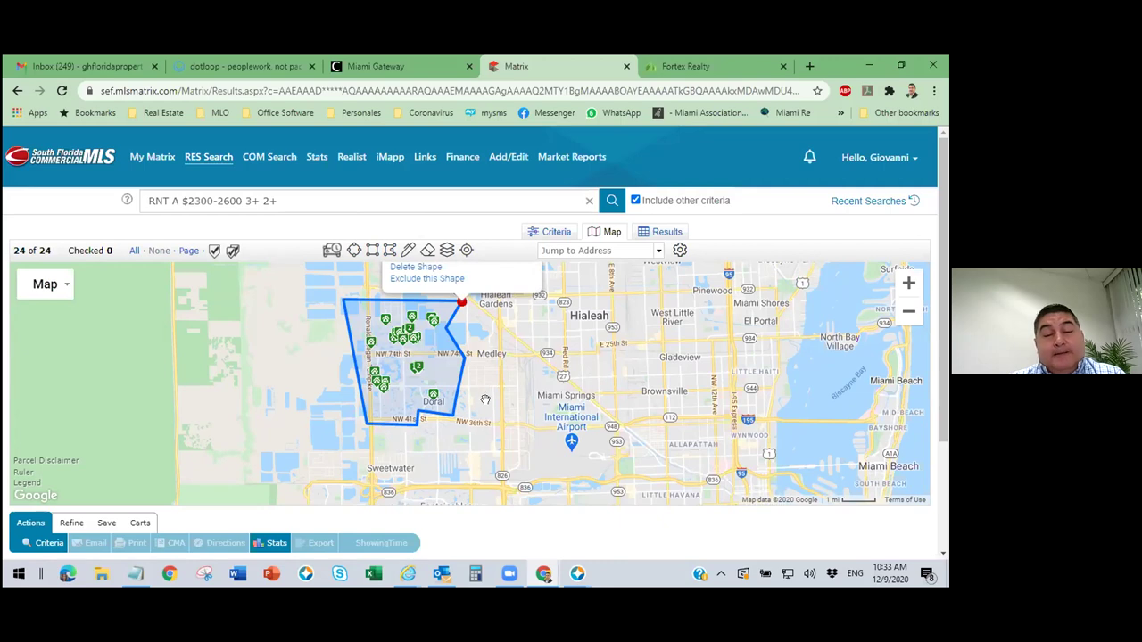
Reshape the polygon's corners along NW 74th St and straighten its bottom edge, leaving 23 matches.
scroll(483, 384, up, 1)
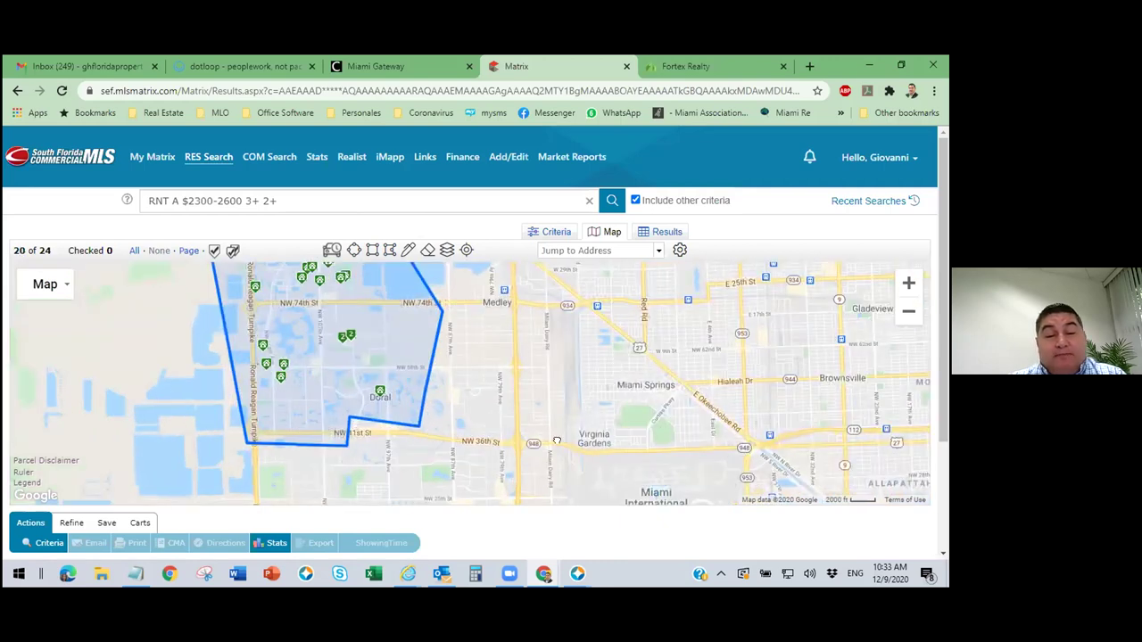
drag(490, 384, 550, 427)
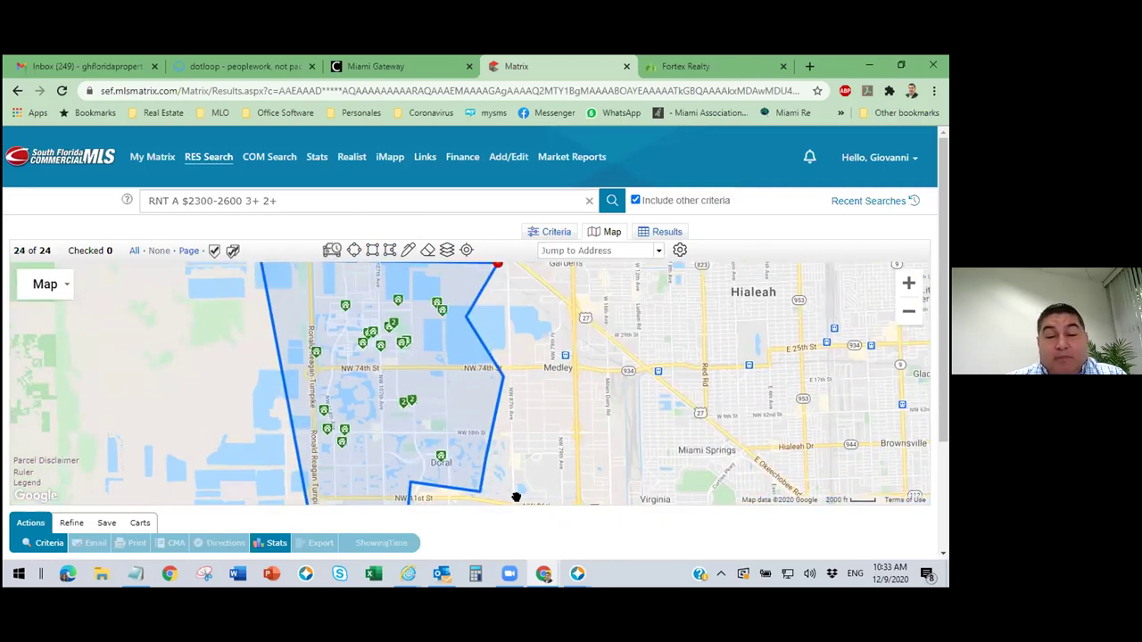
drag(571, 420, 660, 408)
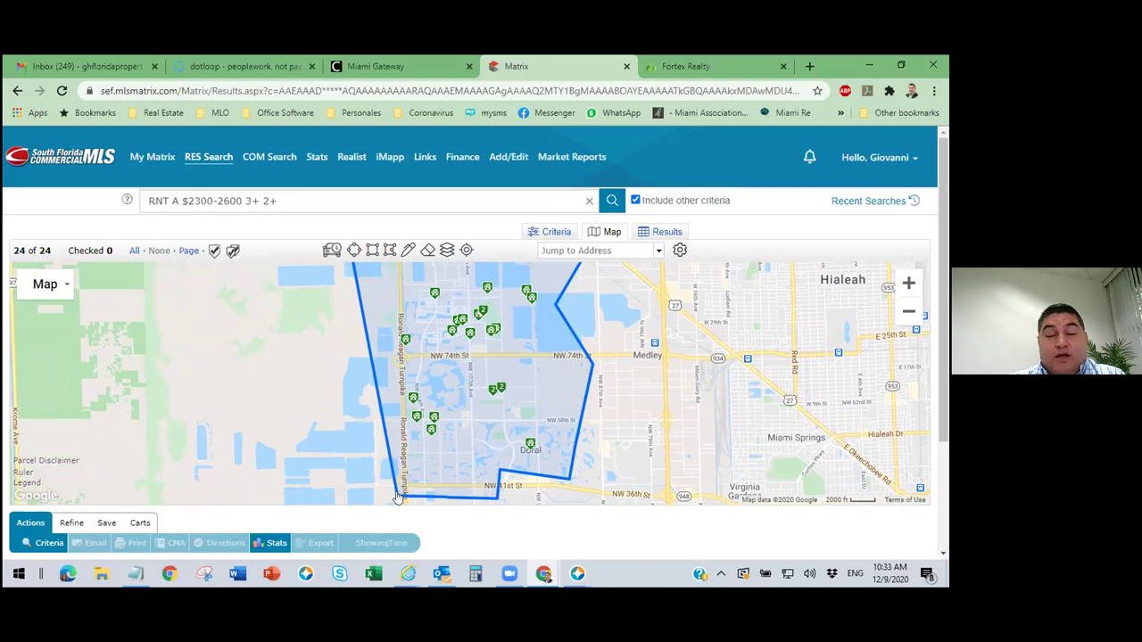
drag(398, 497, 390, 410)
drag(372, 356, 372, 360)
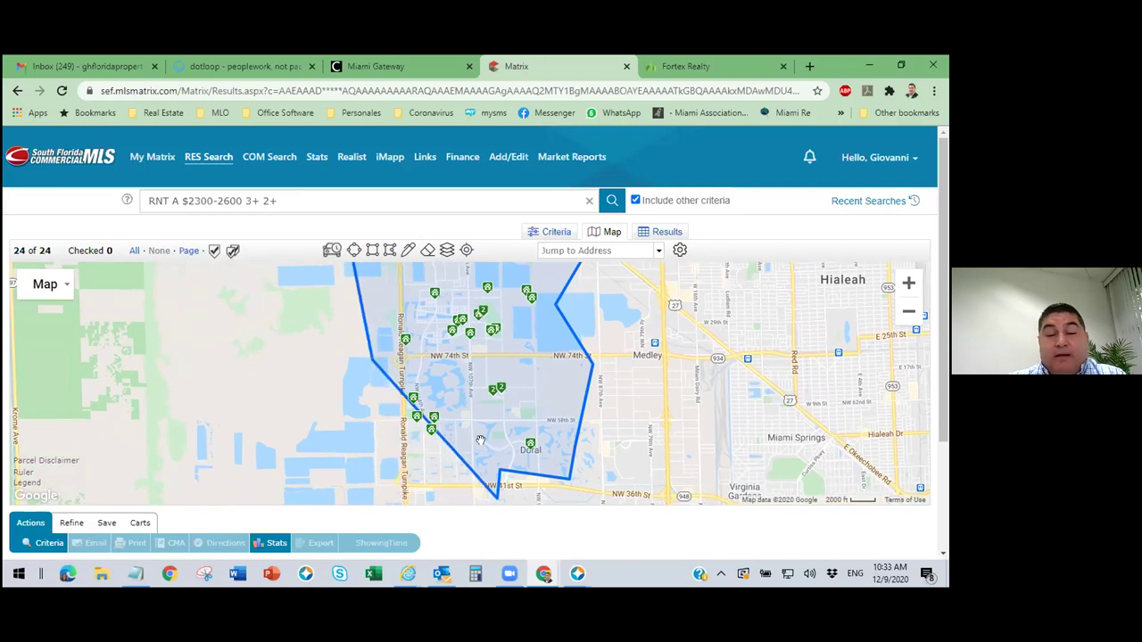
drag(465, 366, 475, 363)
drag(501, 474, 569, 479)
drag(475, 363, 541, 359)
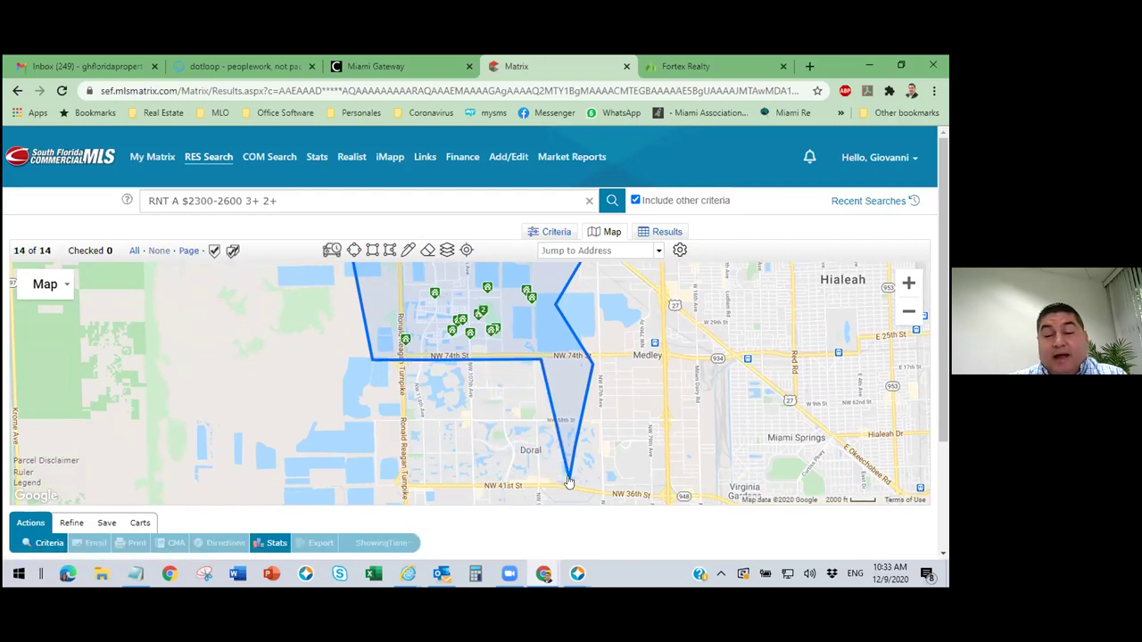
drag(568, 479, 574, 446)
drag(541, 359, 557, 355)
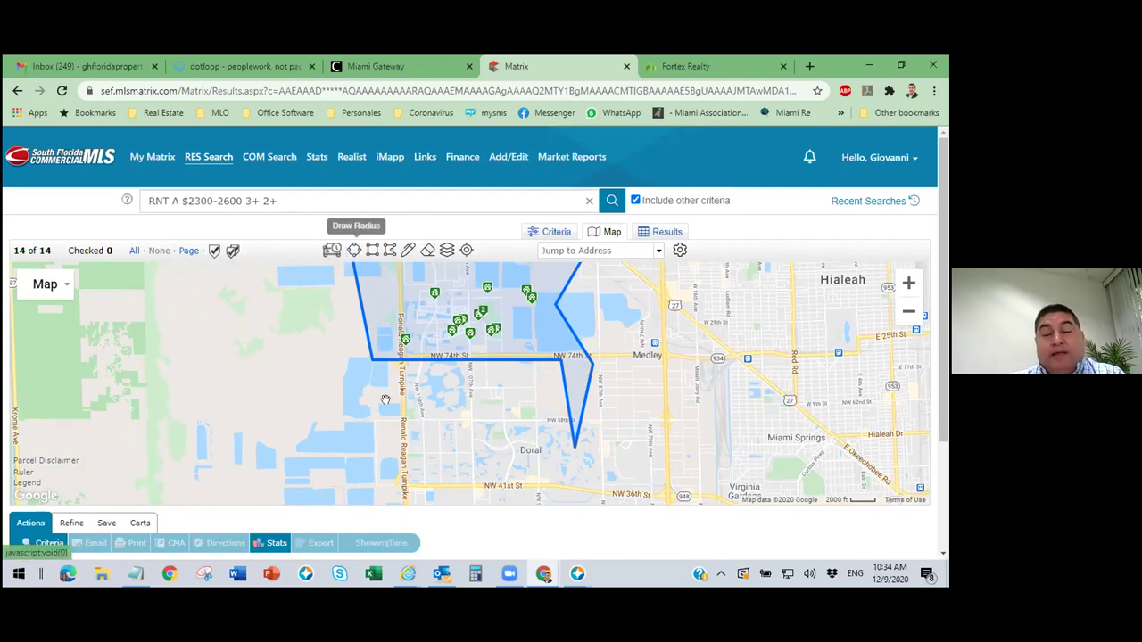
drag(640, 410, 635, 461)
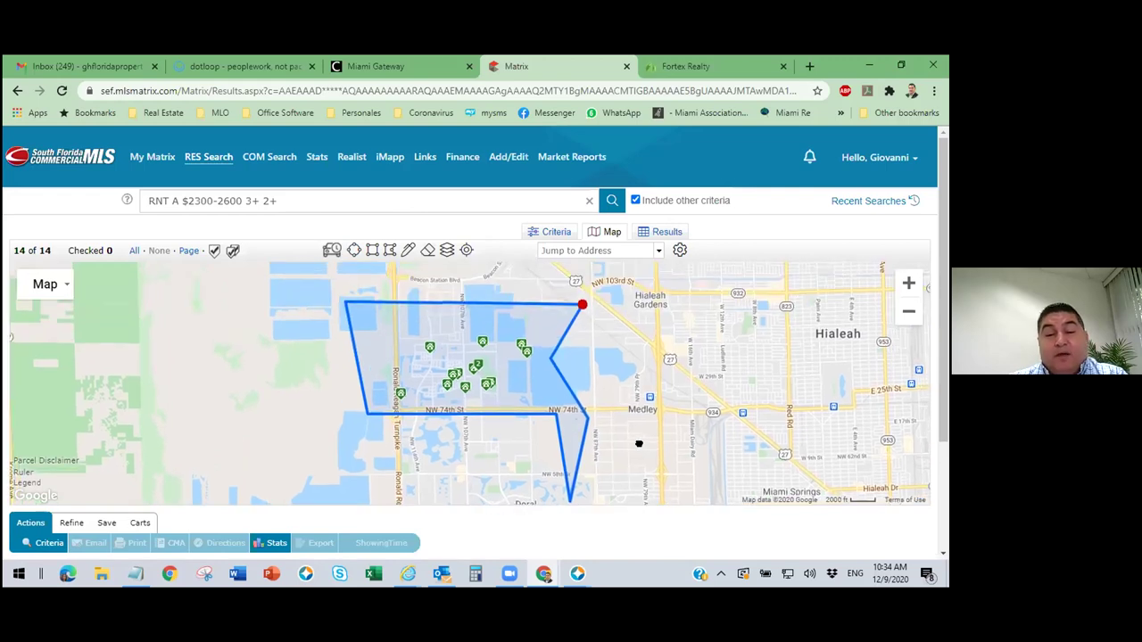
drag(633, 391, 629, 325)
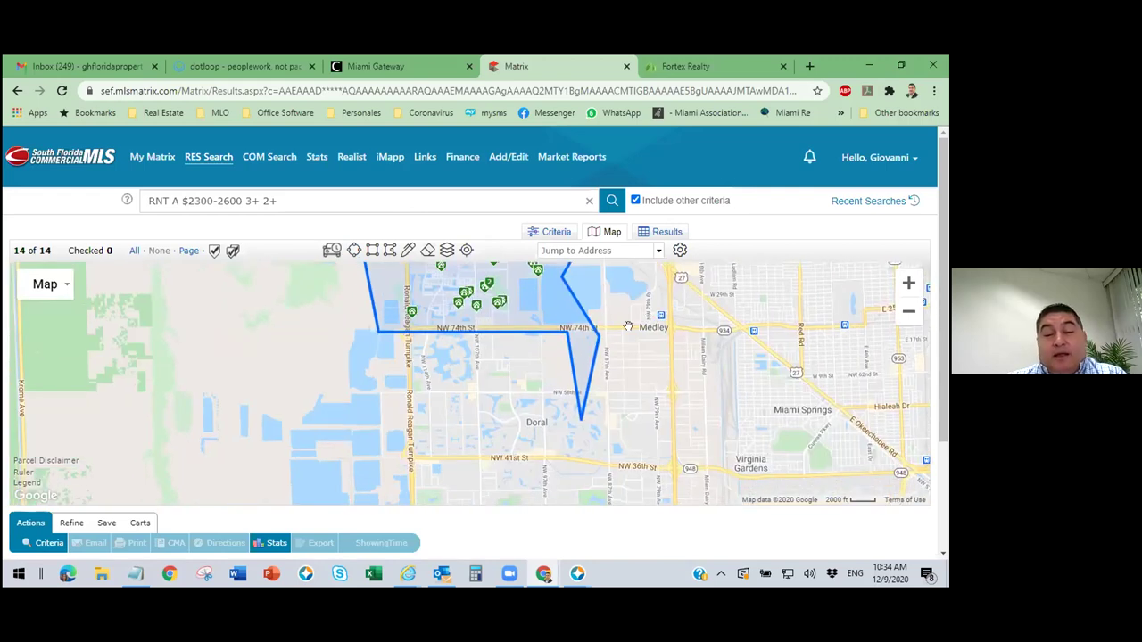
drag(424, 411, 377, 421)
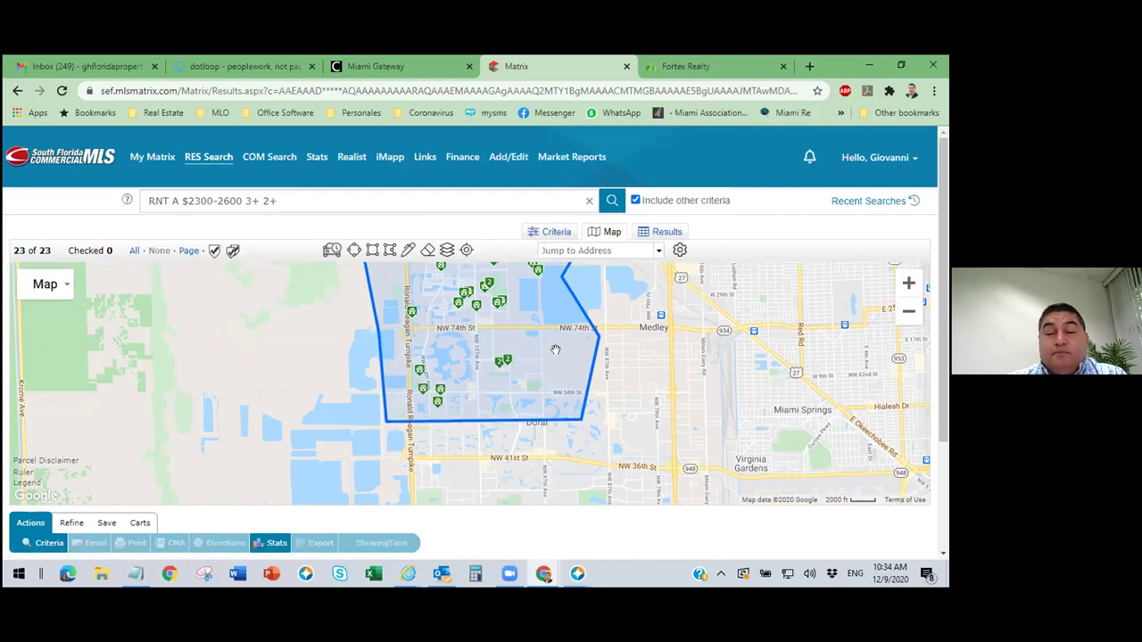
Review the 23 Doral rentals in the results table, scrolling across columns and rows.
click(674, 236)
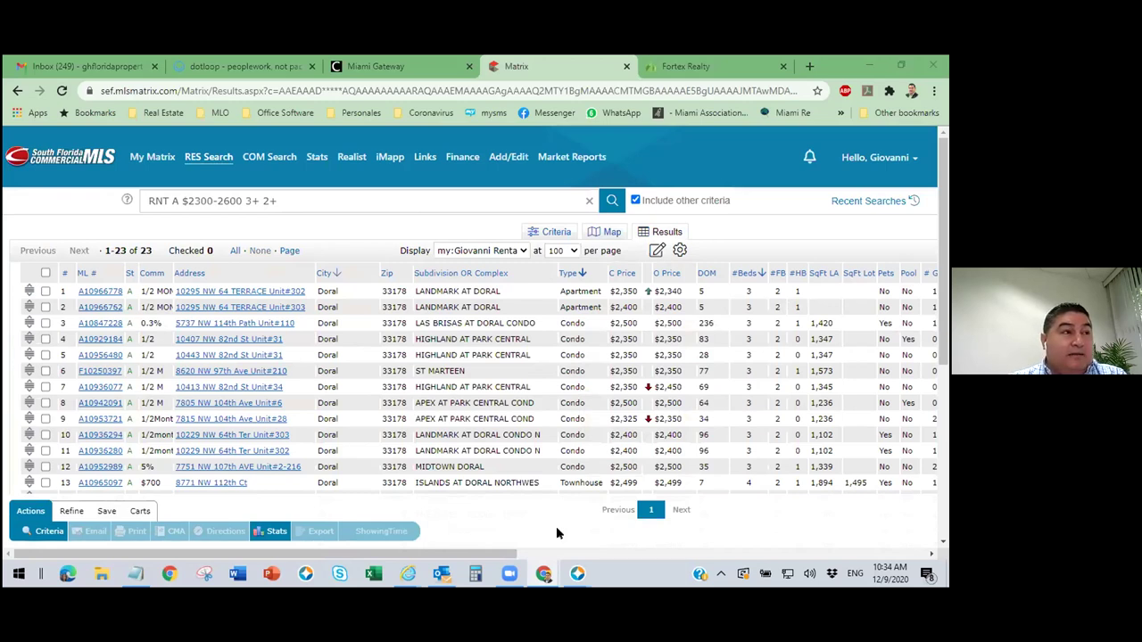
drag(391, 551, 378, 525)
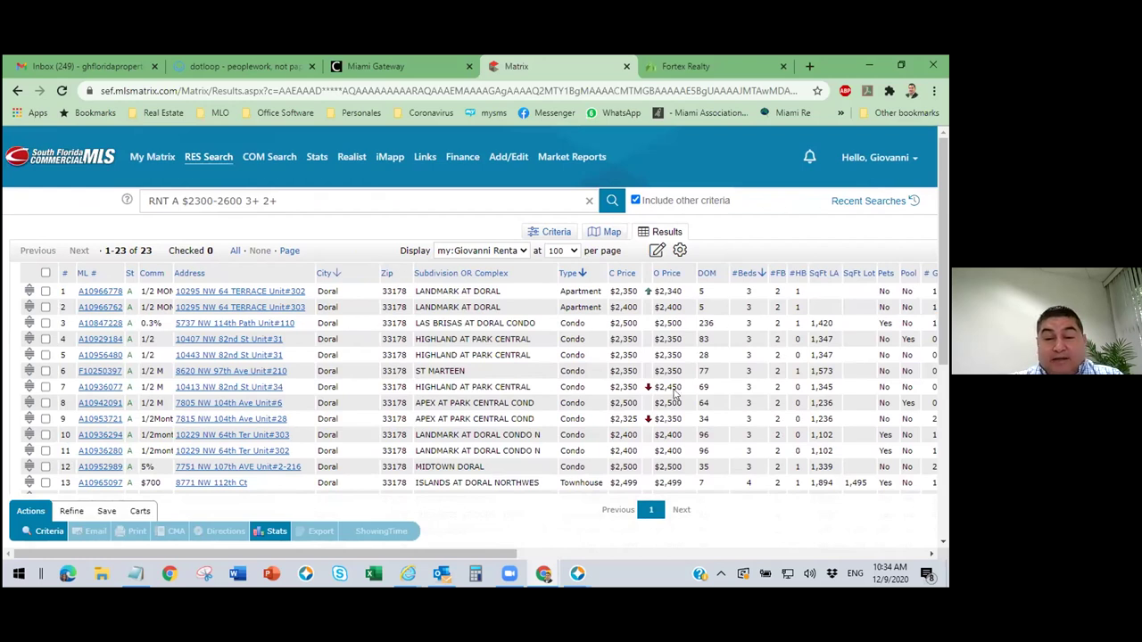
drag(344, 553, 786, 588)
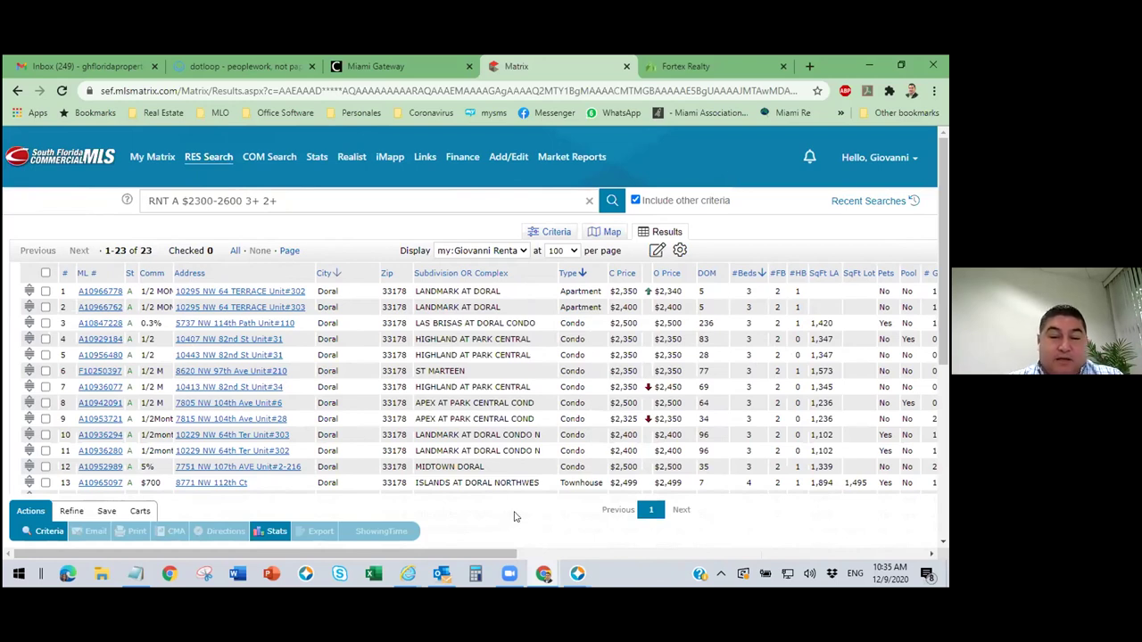
scroll(396, 396, down, 3)
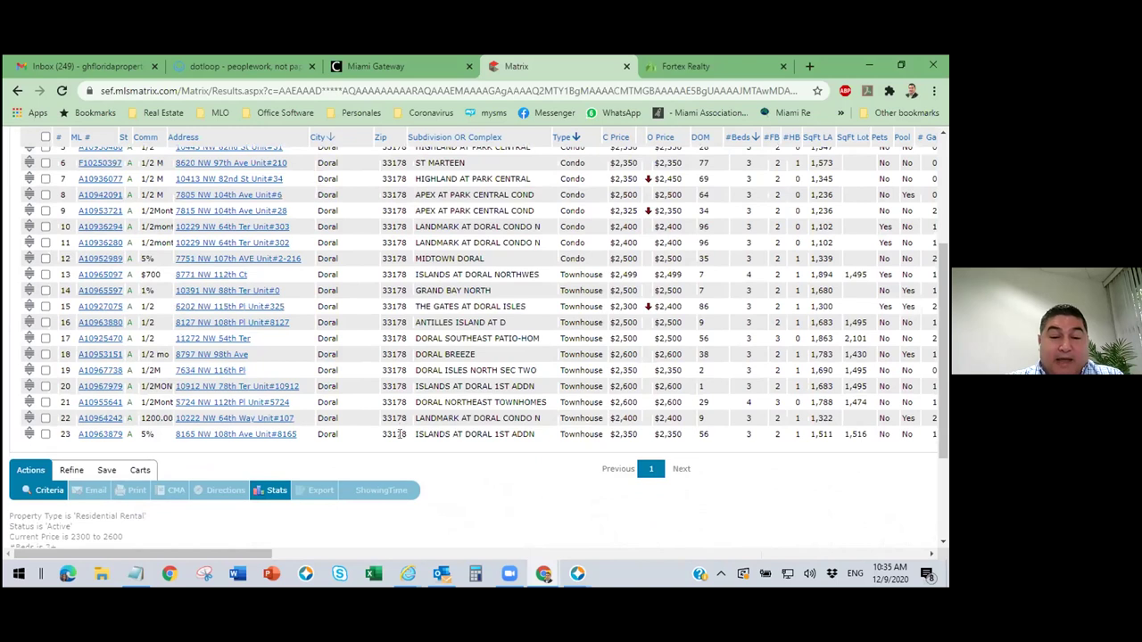
scroll(410, 419, up, 3)
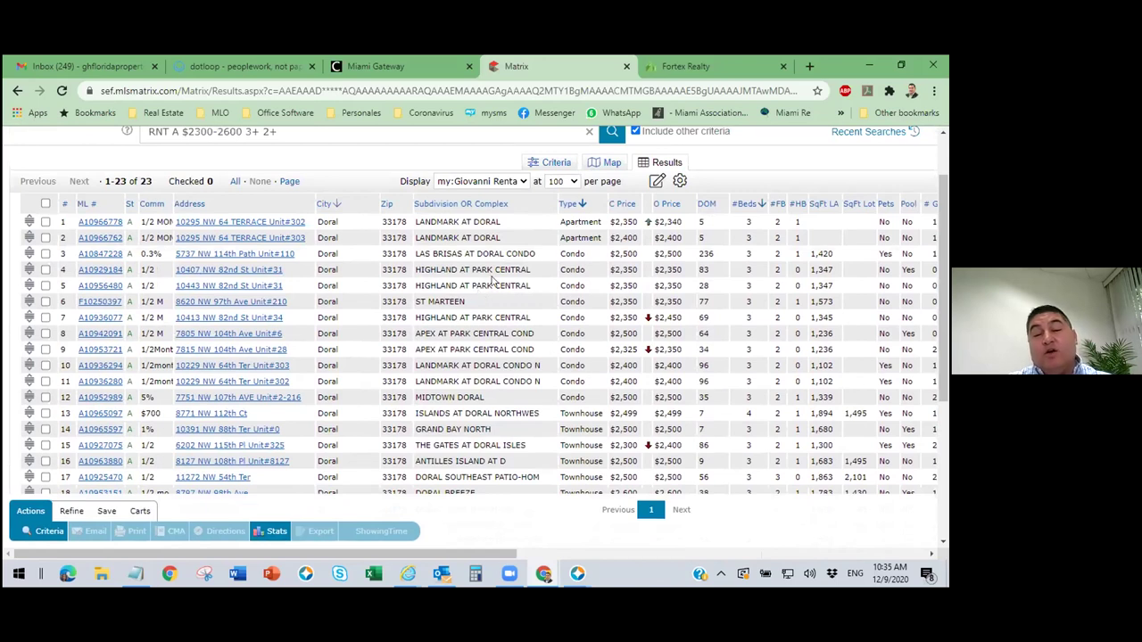
On the criteria map, zoom out and stretch the polygon east and south, raising matches to 31.
click(555, 163)
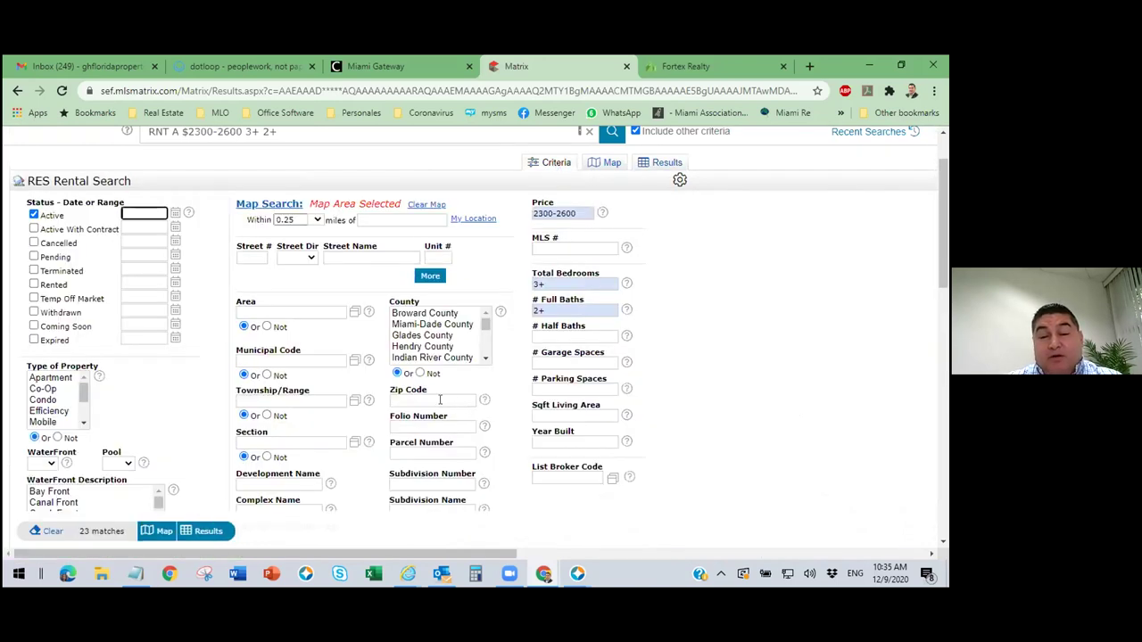
click(612, 163)
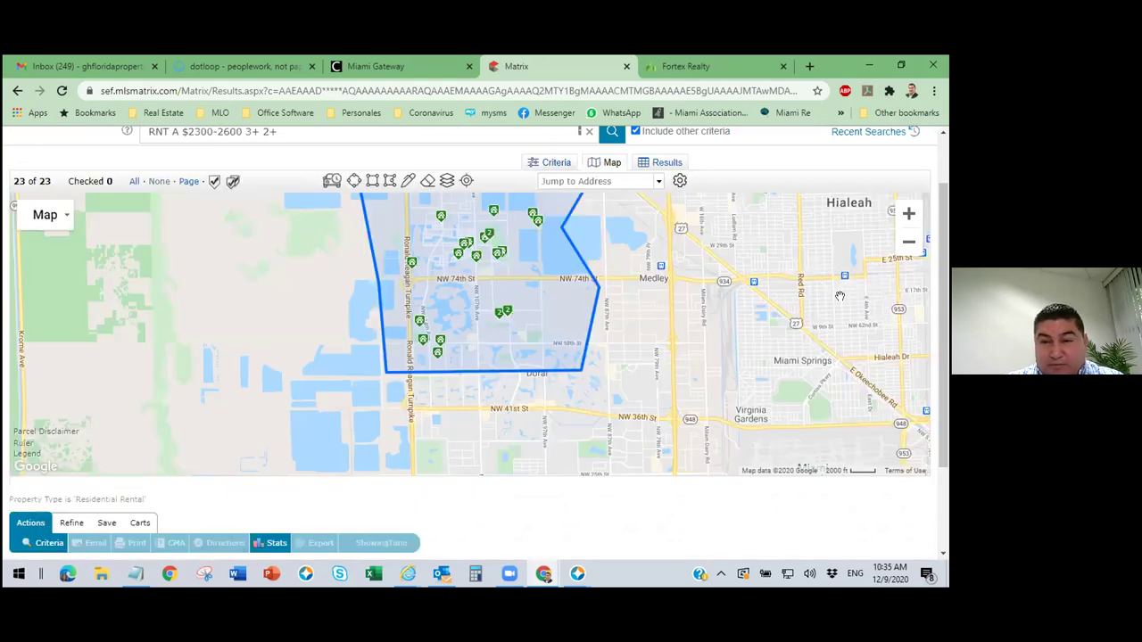
click(908, 242)
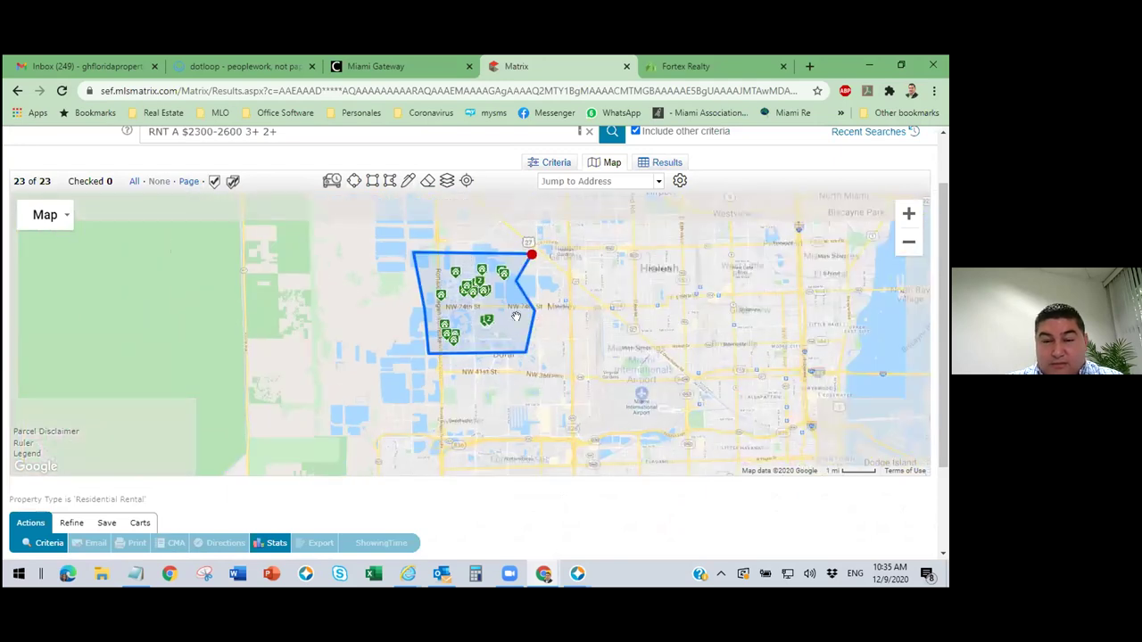
mouse_move(515, 278)
mouse_down()
mouse_move(551, 277)
mouse_move(538, 319)
mouse_move(569, 378)
mouse_move(565, 424)
mouse_up()
drag(523, 355, 431, 428)
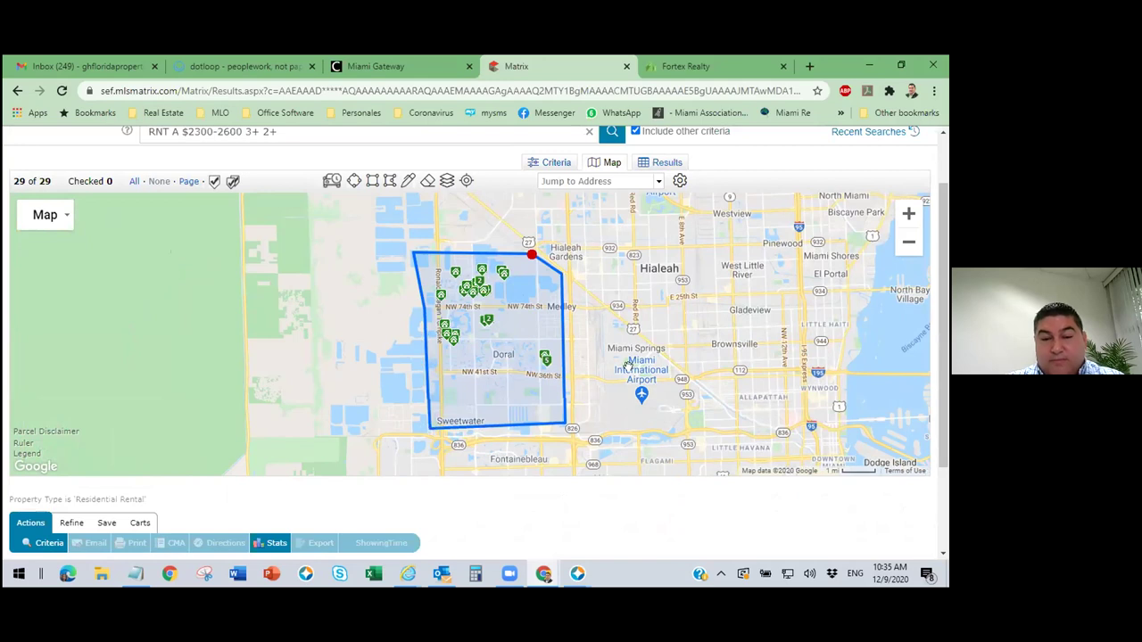
Review the 31 listings in the results table and sort them by Zip.
click(671, 164)
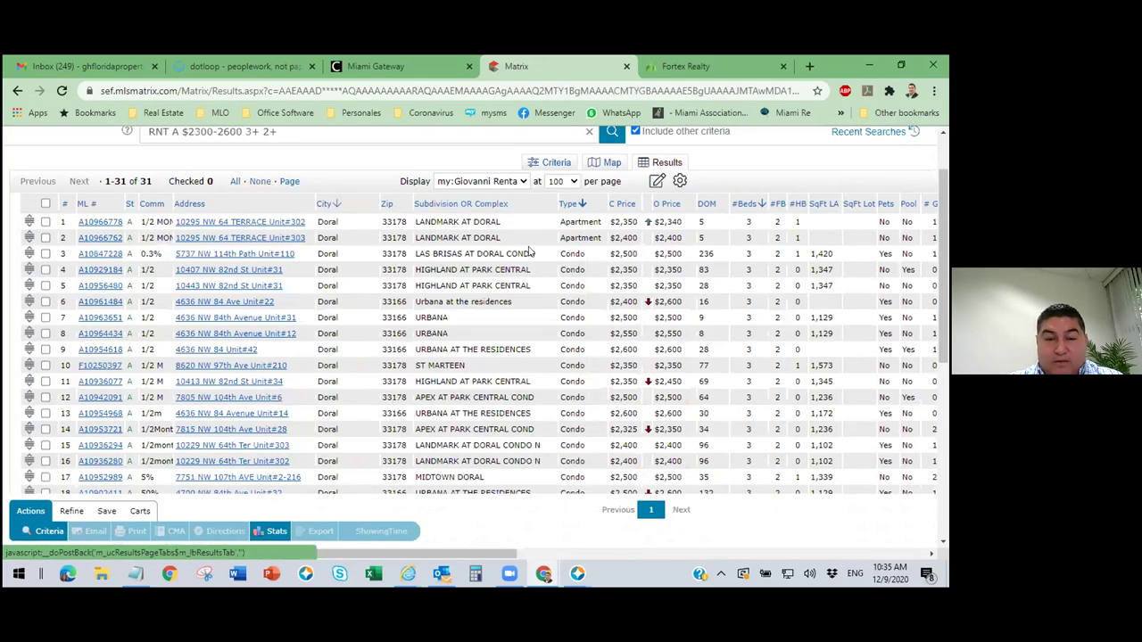
scroll(384, 337, down, 3)
scroll(390, 323, up, 2)
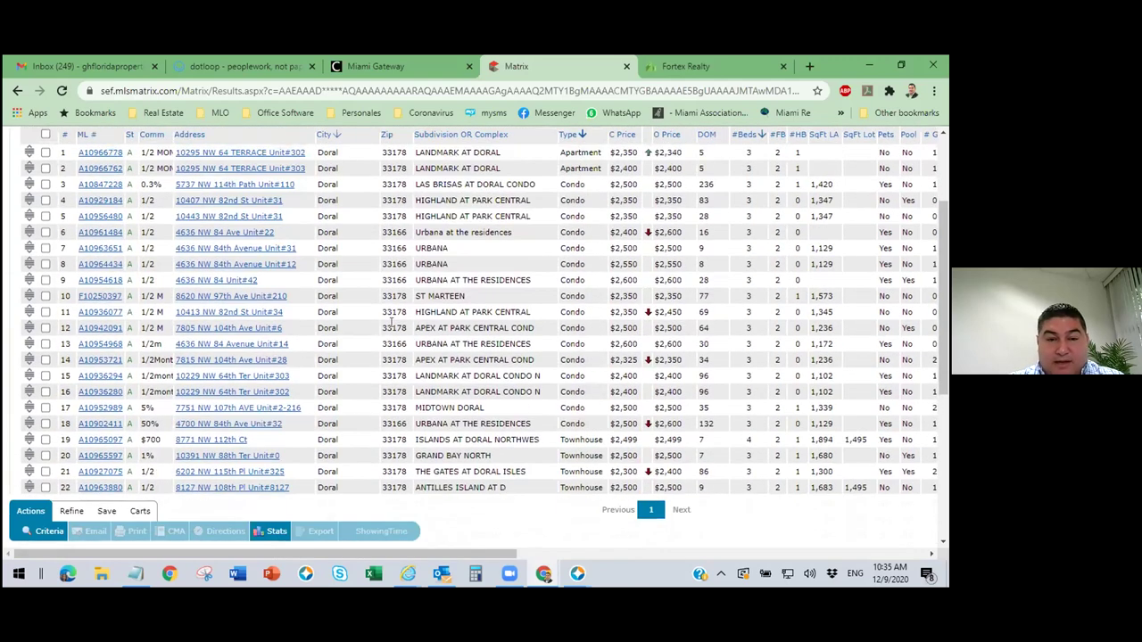
scroll(400, 276, down, 3)
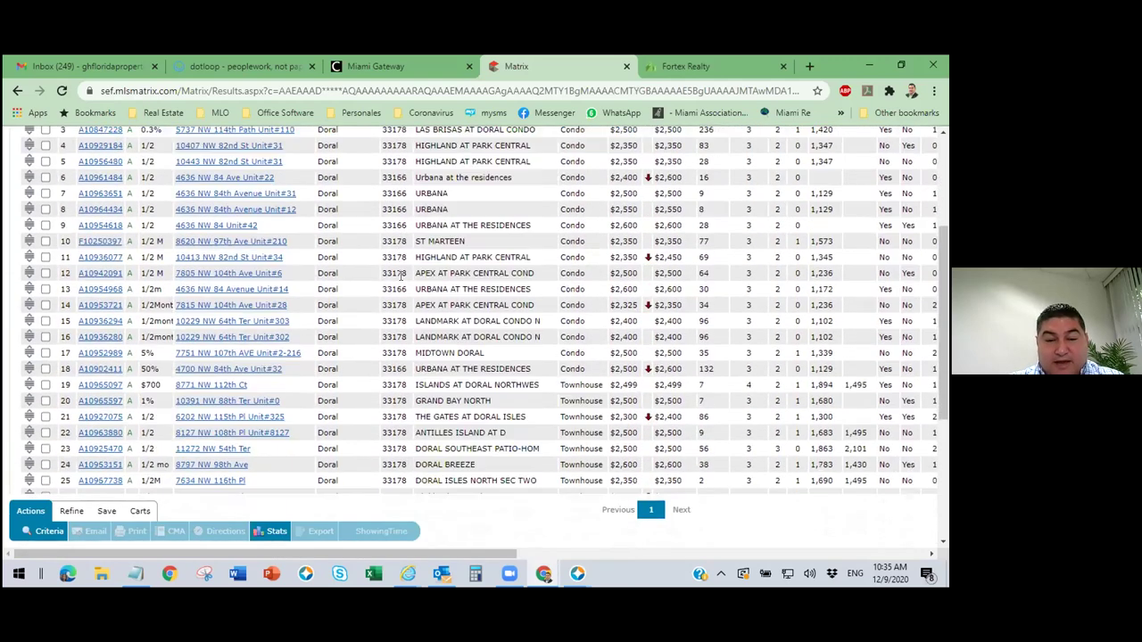
scroll(401, 276, up, 4)
scroll(401, 275, down, 5)
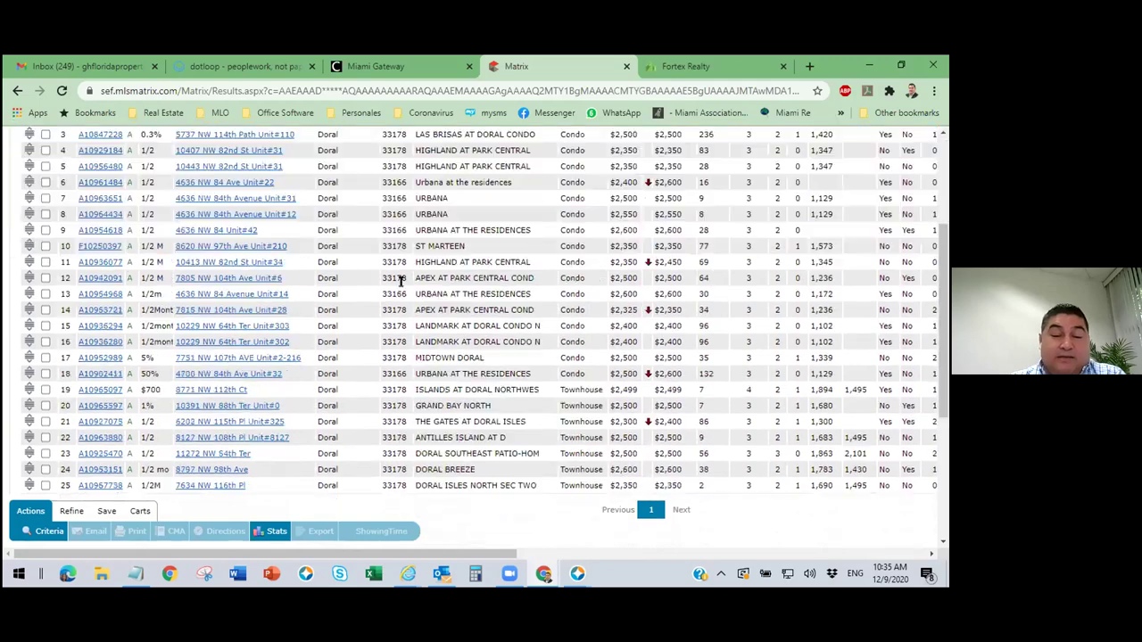
scroll(412, 261, up, 5)
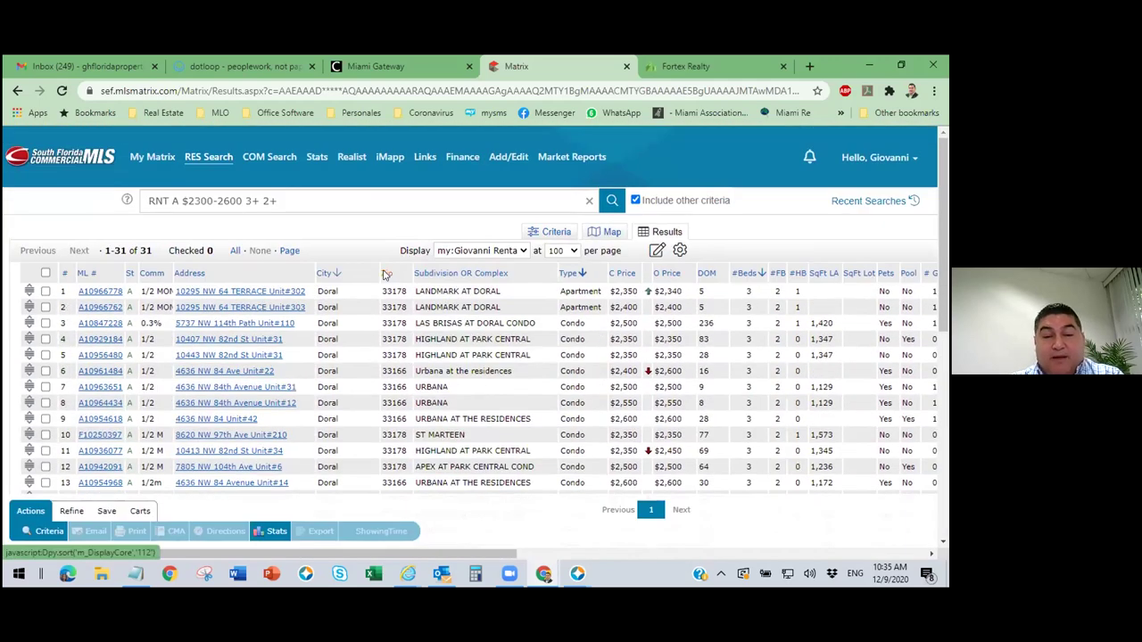
click(386, 275)
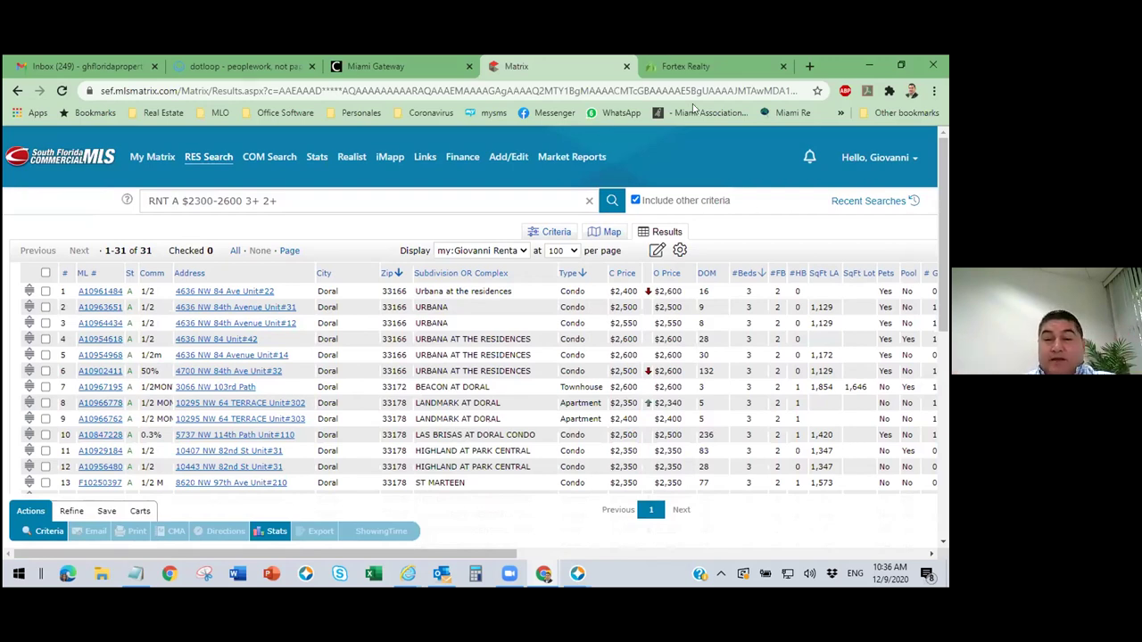
Return to the map and delete the drawn search shape.
click(612, 232)
click(522, 296)
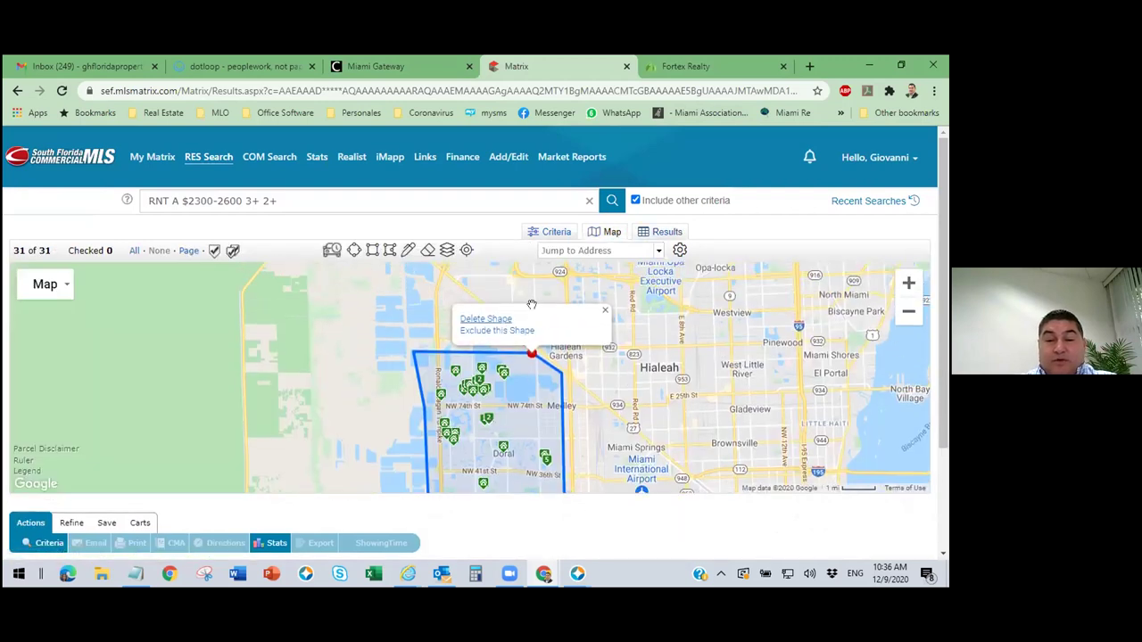
click(477, 320)
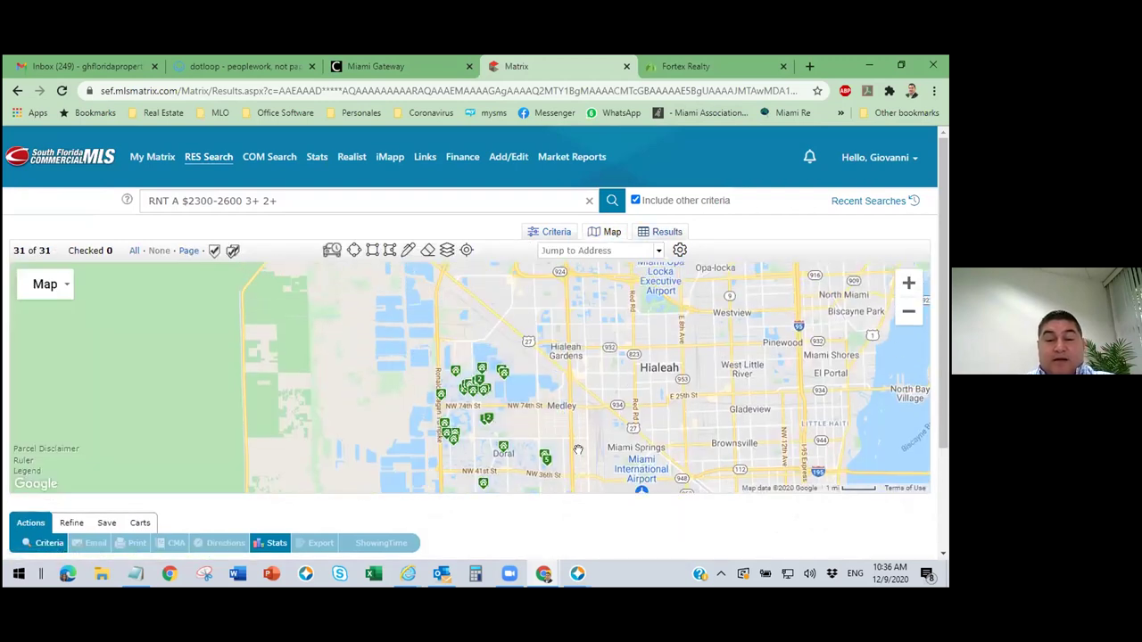
Zoom out and pan the map toward Miami, Coral Gables and the southwest suburbs.
drag(586, 450, 593, 328)
scroll(594, 328, down, 1)
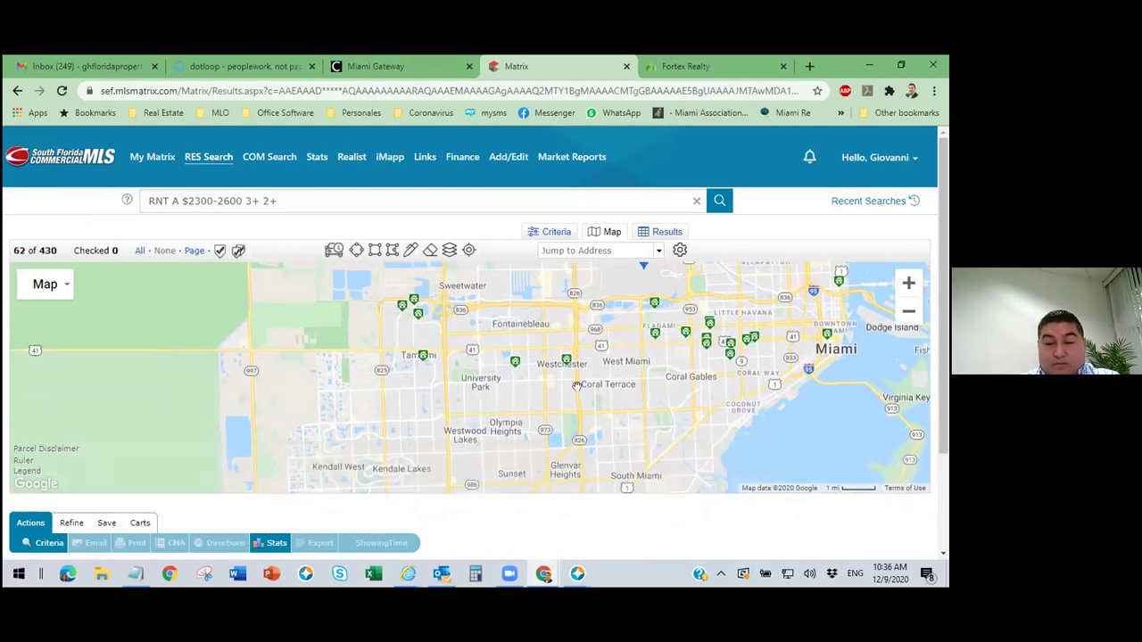
drag(903, 330, 675, 369)
scroll(675, 369, down, 1)
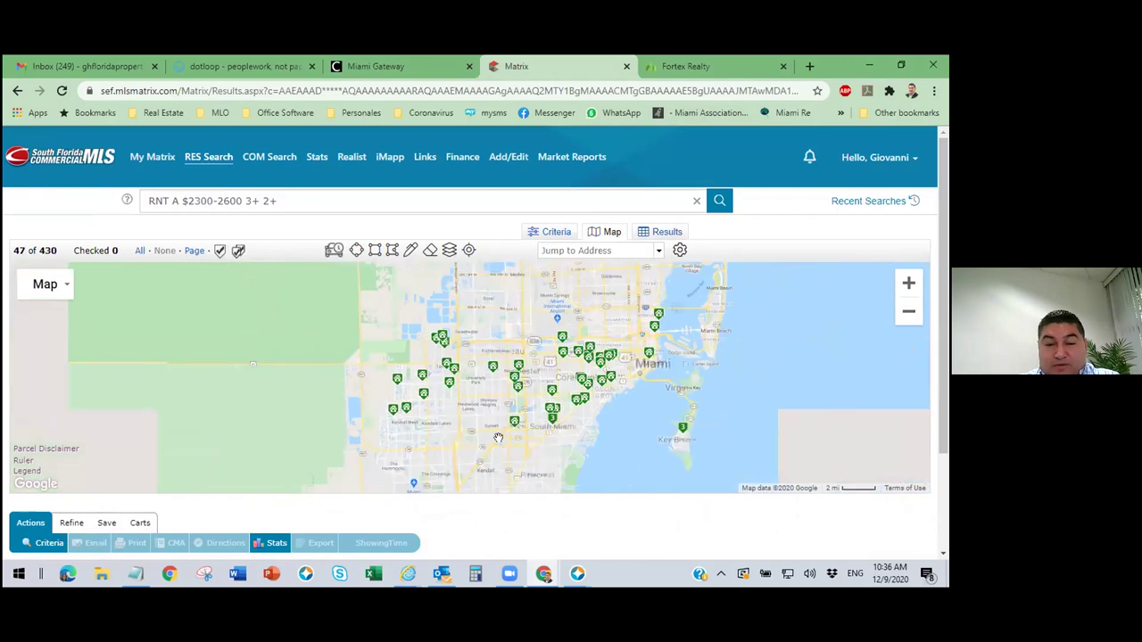
drag(590, 450, 540, 406)
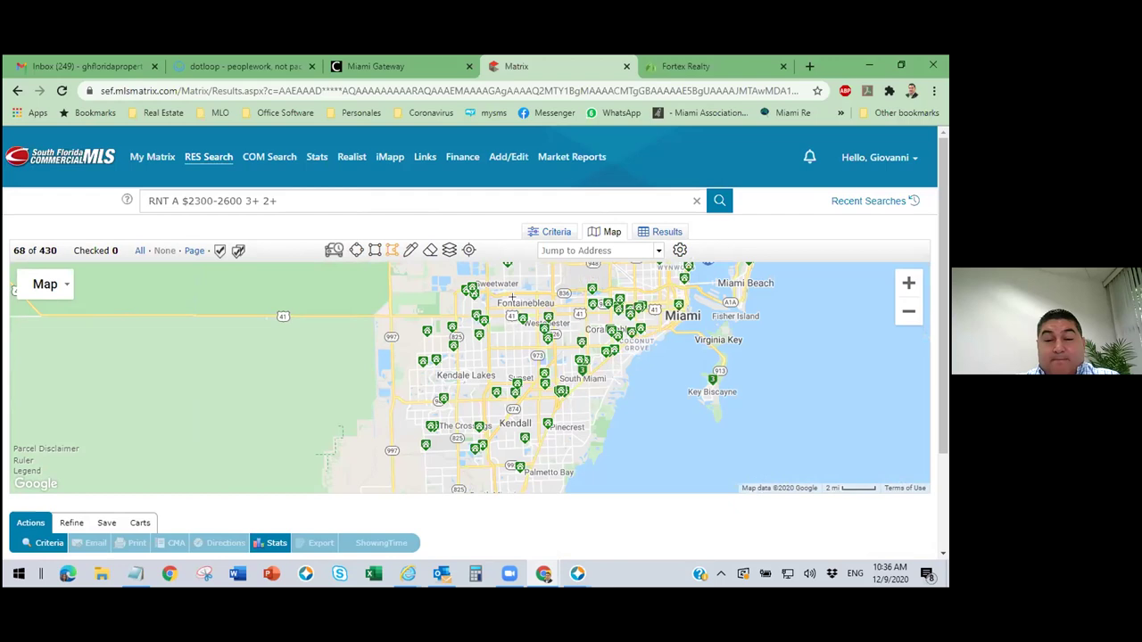
Outline a four-corner search rectangle from Fontainebleau down to Kendall Lakes, closing it at the first corner.
click(539, 302)
click(393, 308)
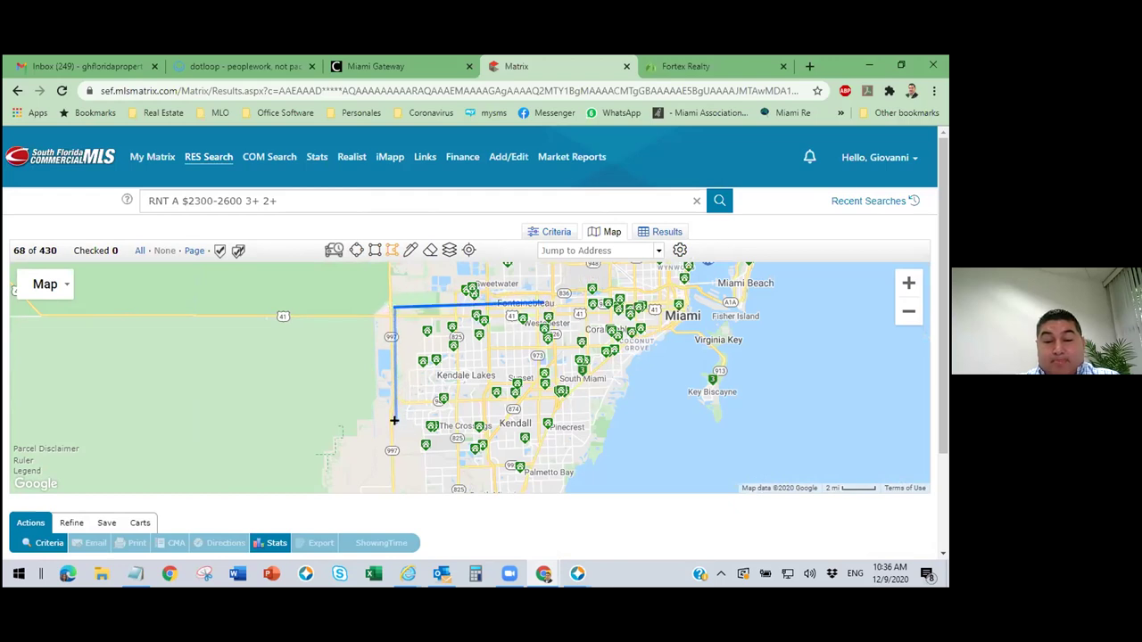
click(390, 426)
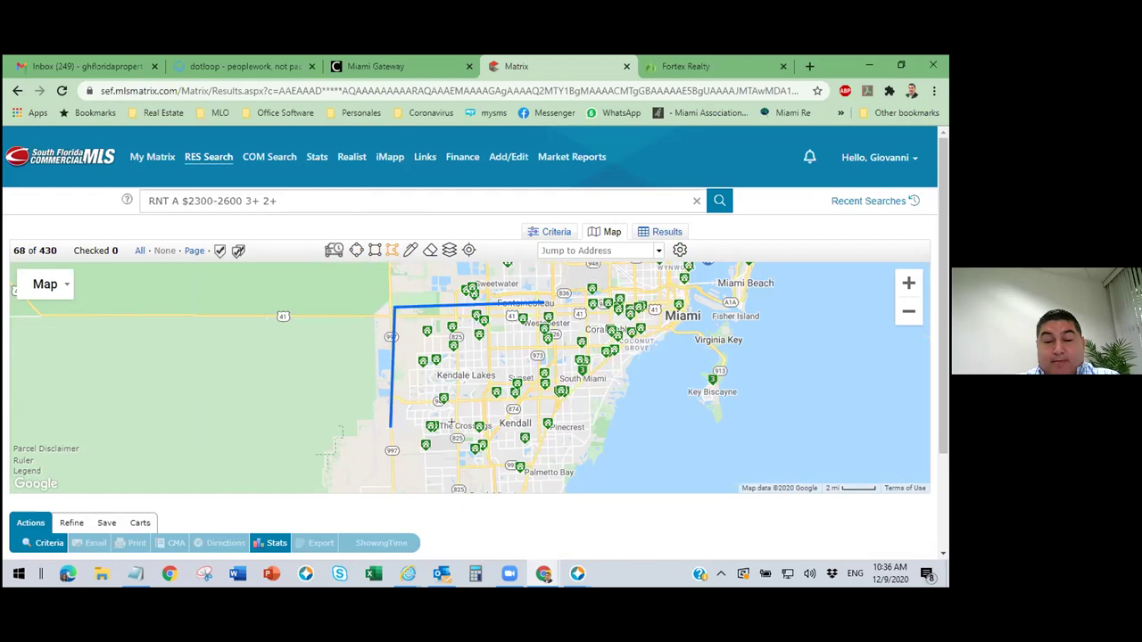
click(543, 413)
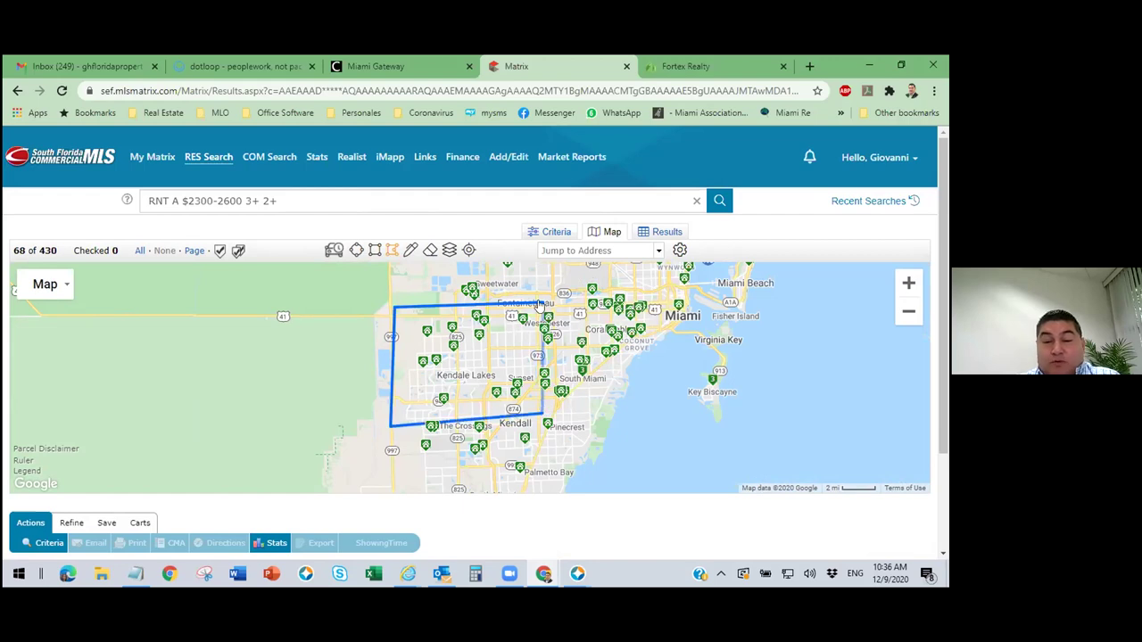
click(540, 304)
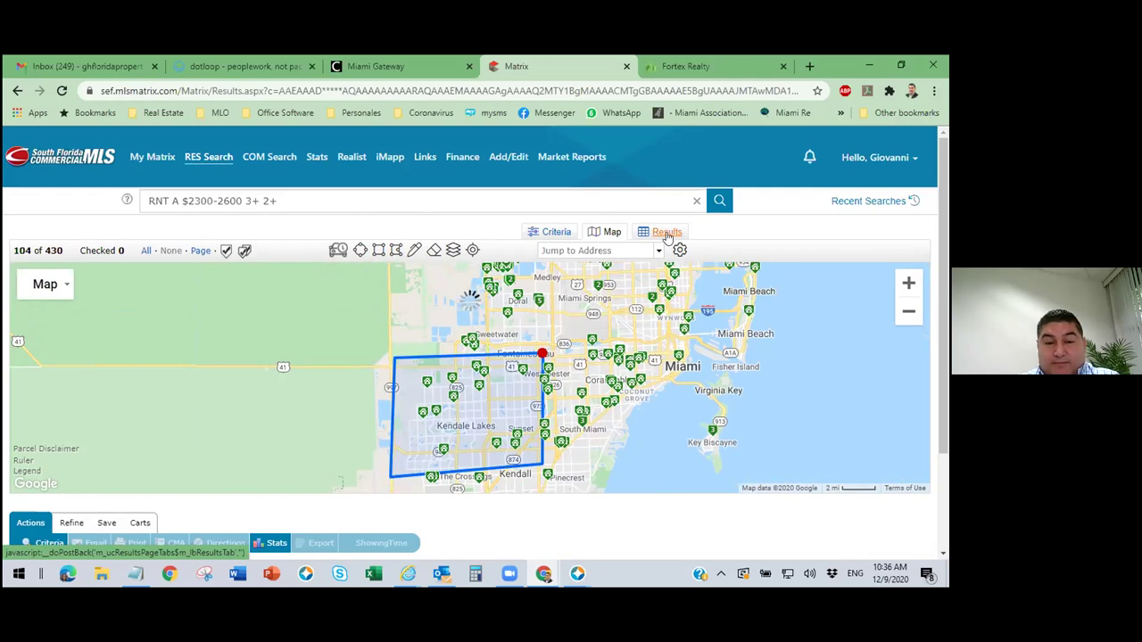
Show the 13 Kendall-area listings as a table, reverse-sorted by Zip from 33186.
click(666, 232)
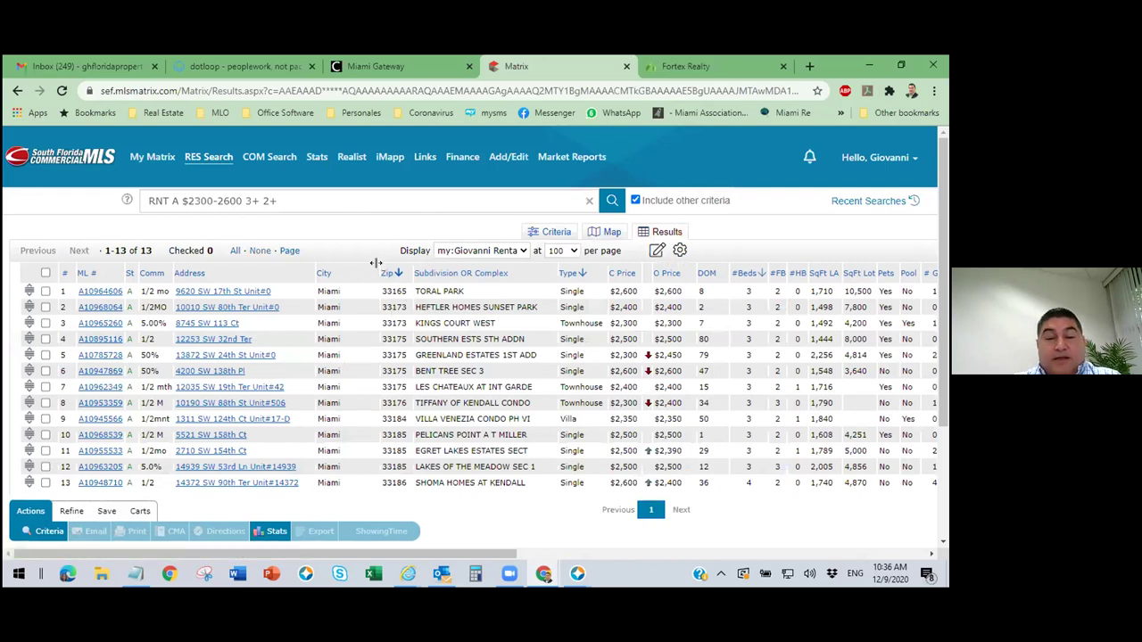
click(386, 273)
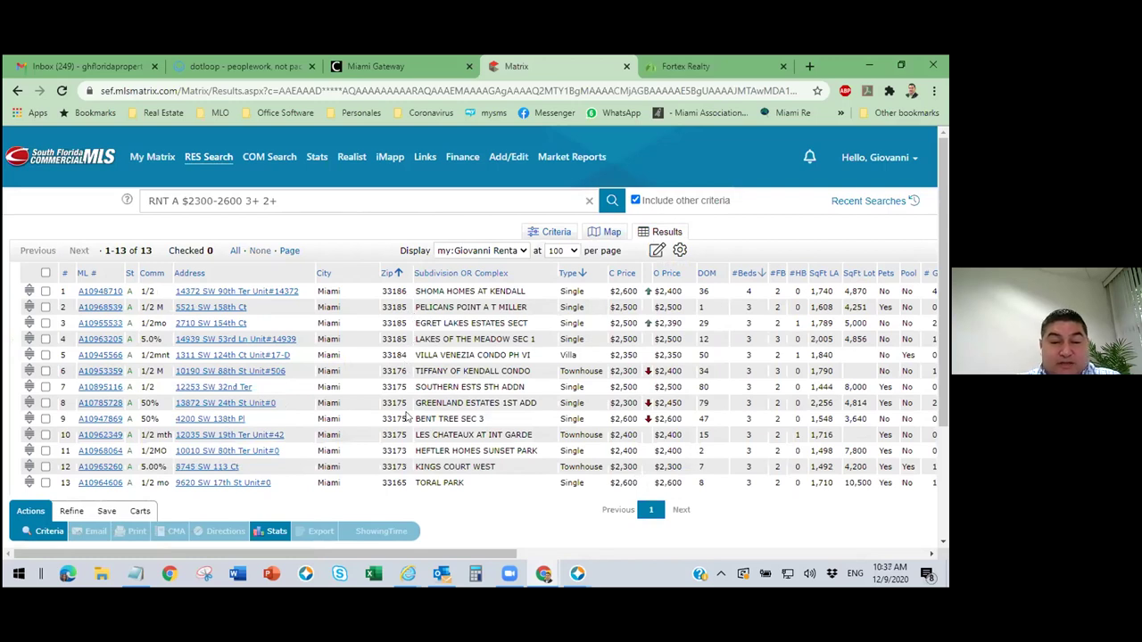
scroll(403, 430, down, 2)
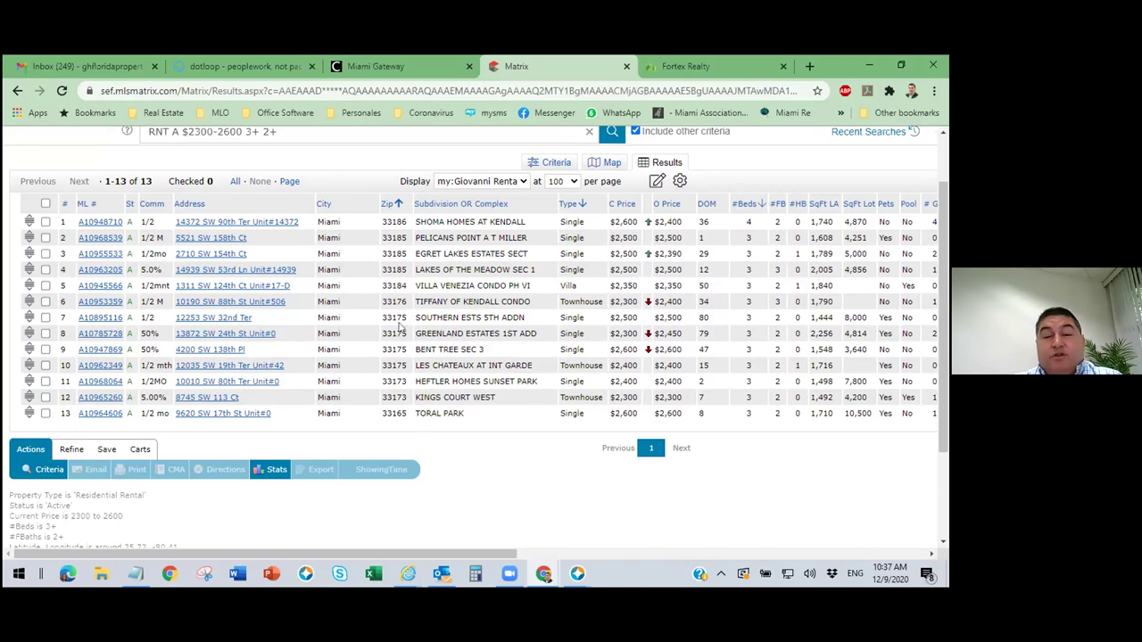
Switch to the map view and zoom in on the Kendall-area search rectangle.
click(611, 163)
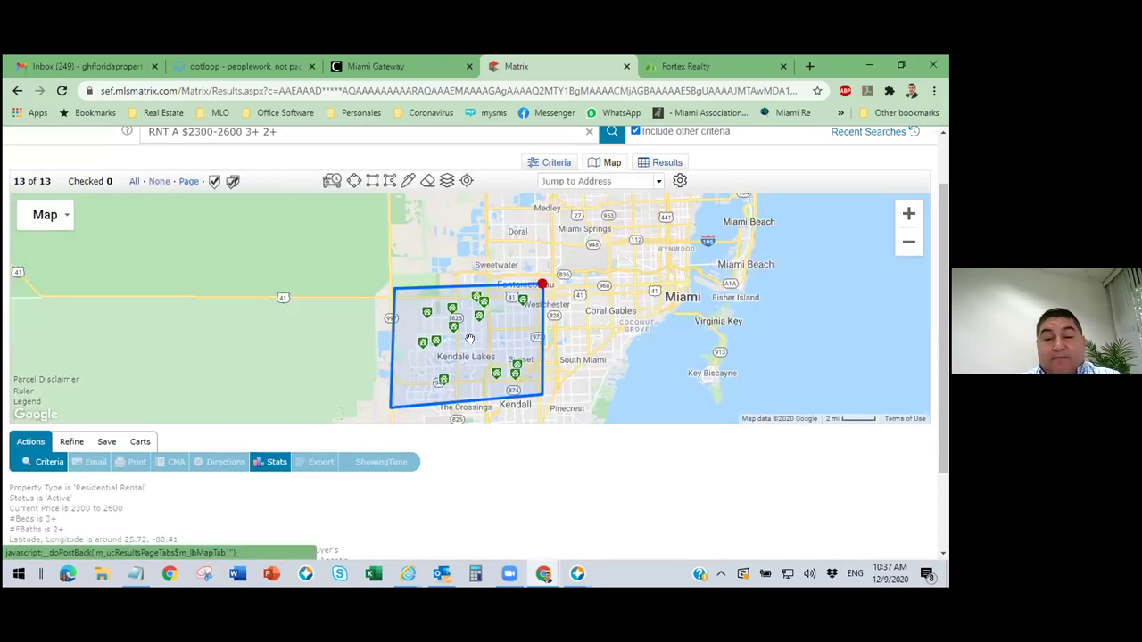
mouse_move(496, 375)
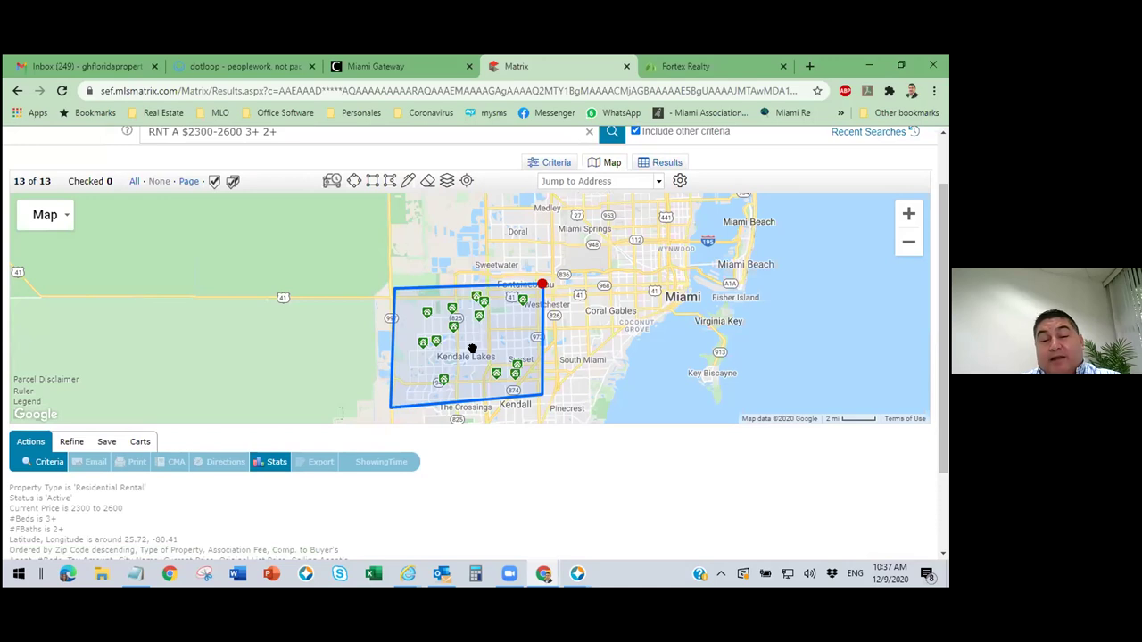
scroll(470, 346, up, 1)
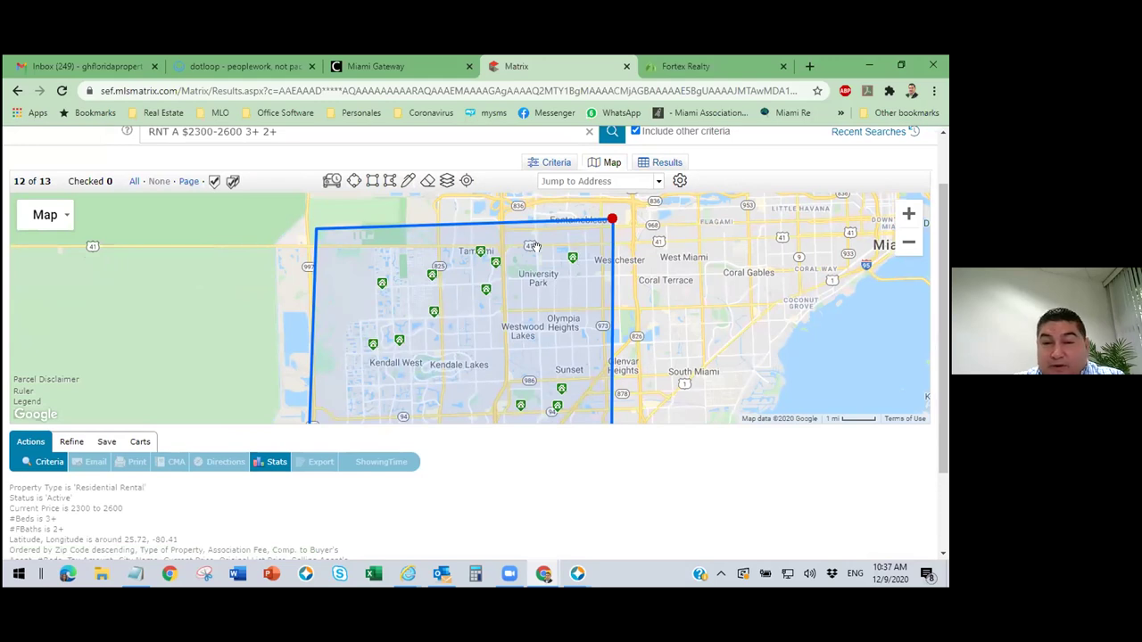
Turn on the Zip boundaries map layer and dismiss the shape options popup.
click(447, 181)
click(449, 265)
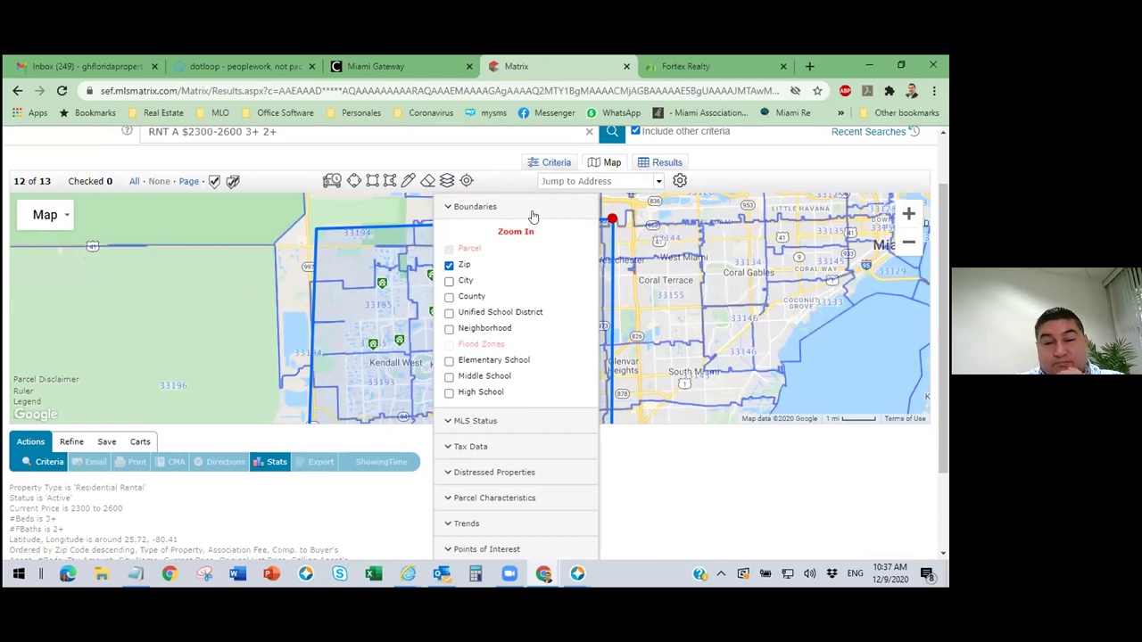
drag(687, 253, 686, 319)
click(615, 234)
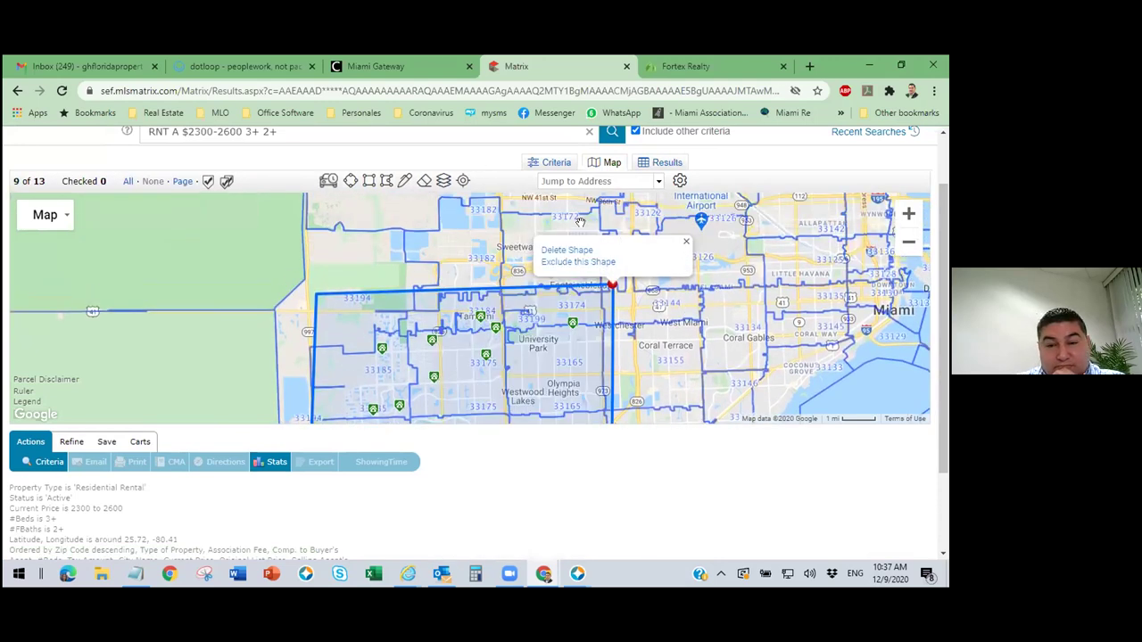
click(625, 296)
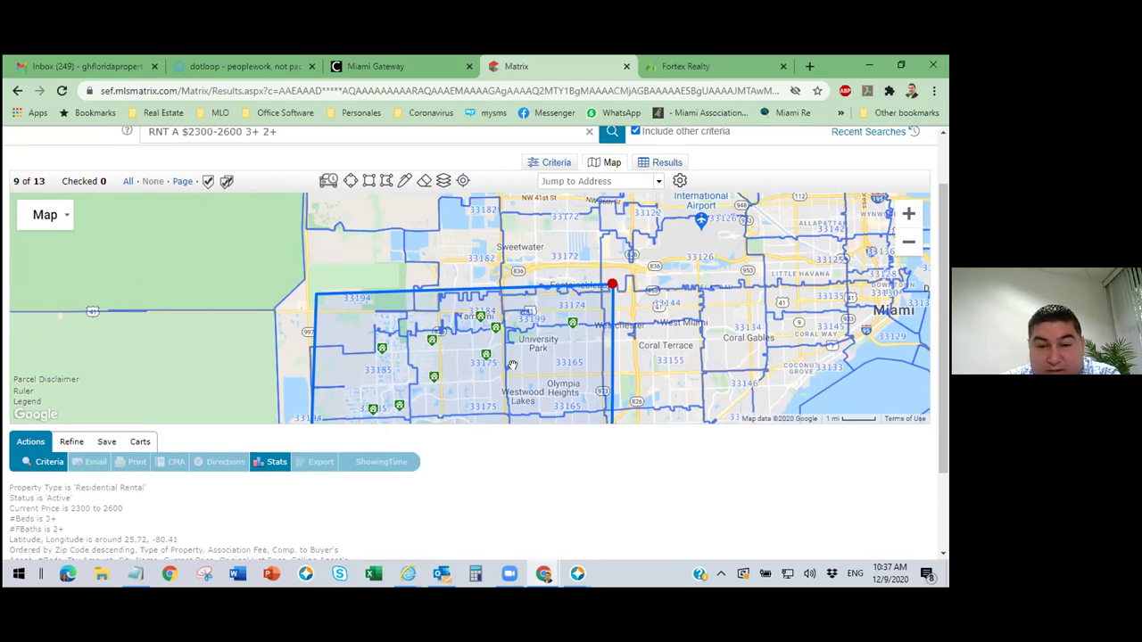
Zoom and pan across the search area to review all 13 pinned listings.
scroll(541, 361, up, 2)
drag(542, 360, 602, 337)
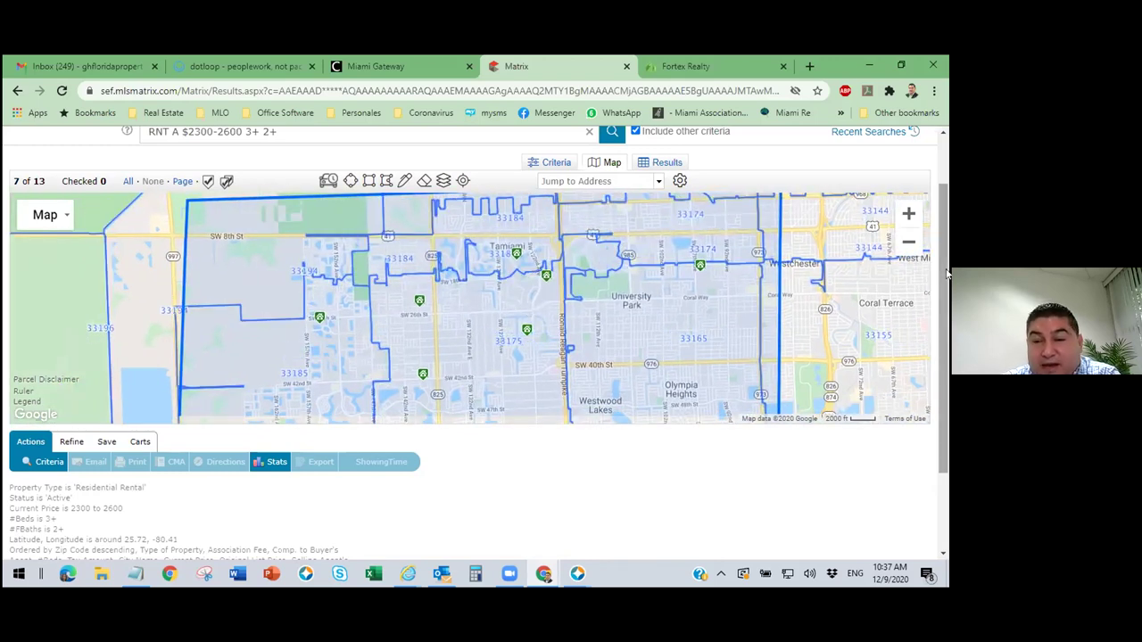
click(908, 241)
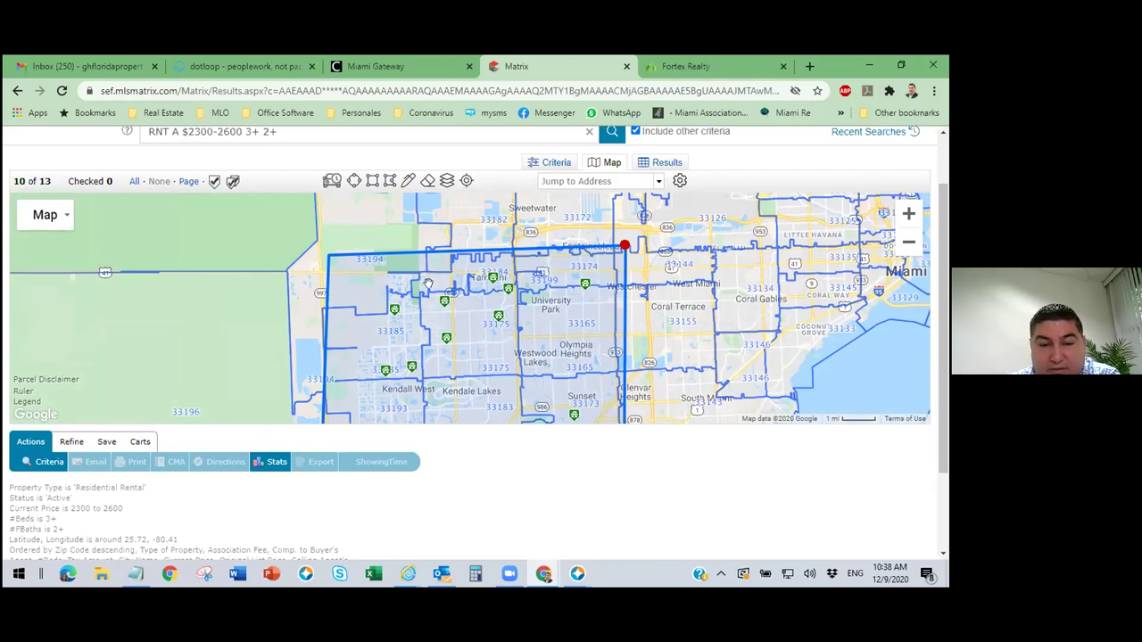
mouse_move(489, 281)
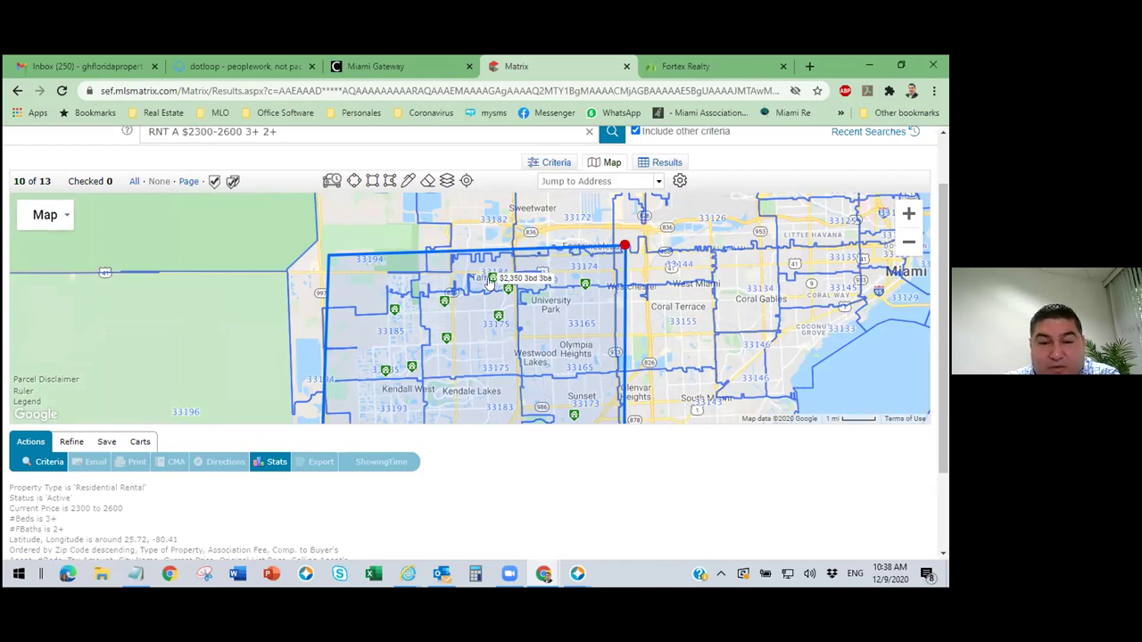
scroll(500, 283, up, 1)
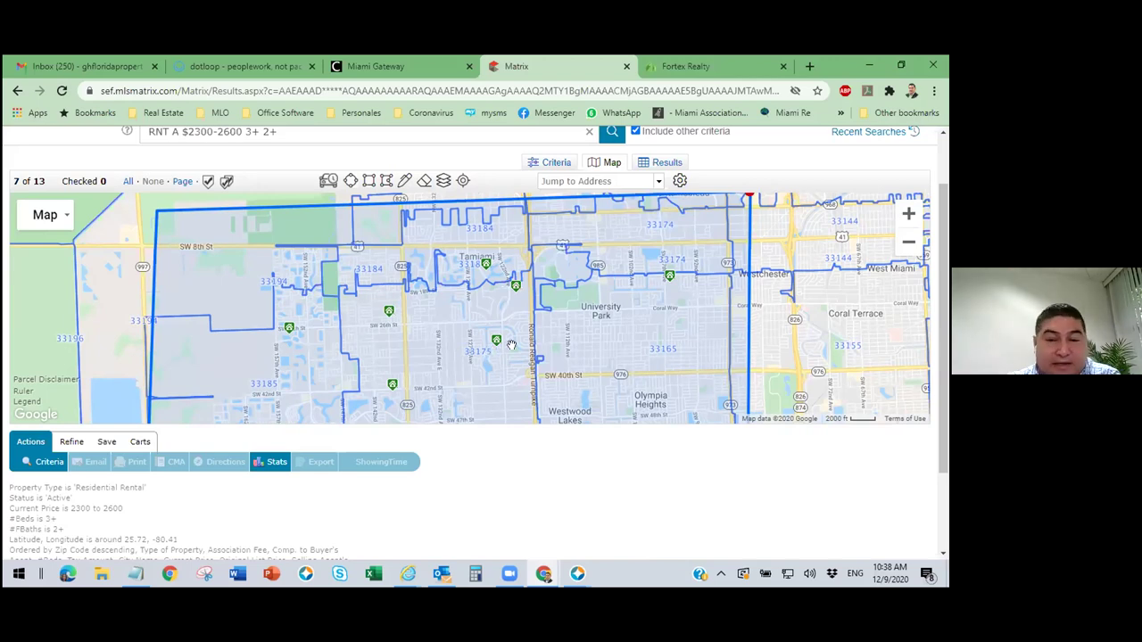
click(908, 242)
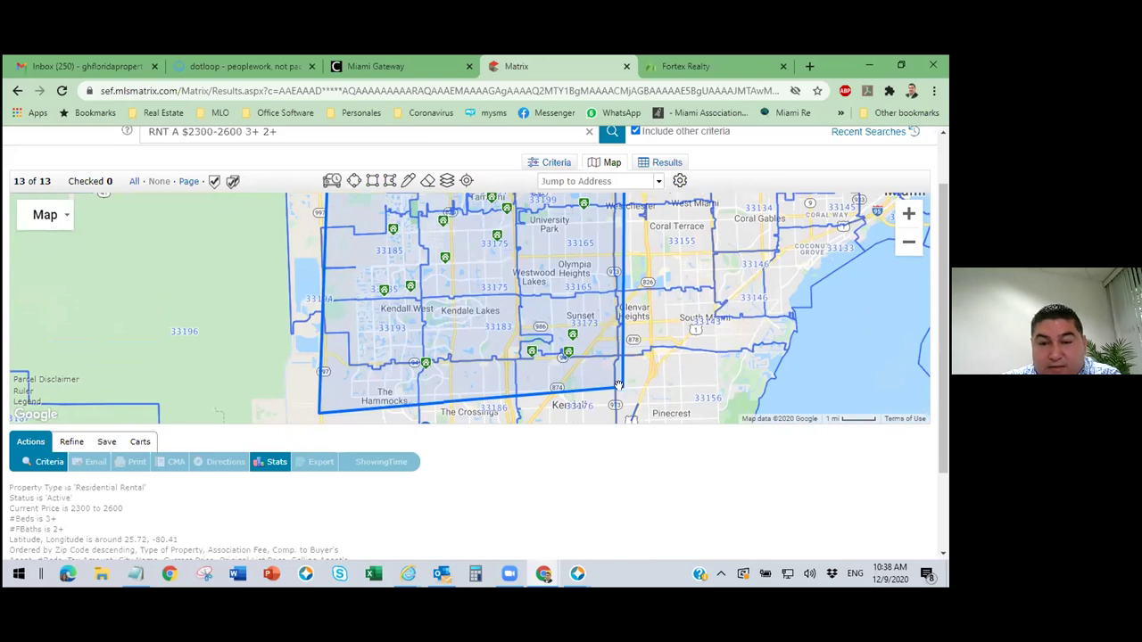
Raise both bottom corners of the search rectangle, narrowing results to 9 listings.
drag(619, 385, 612, 289)
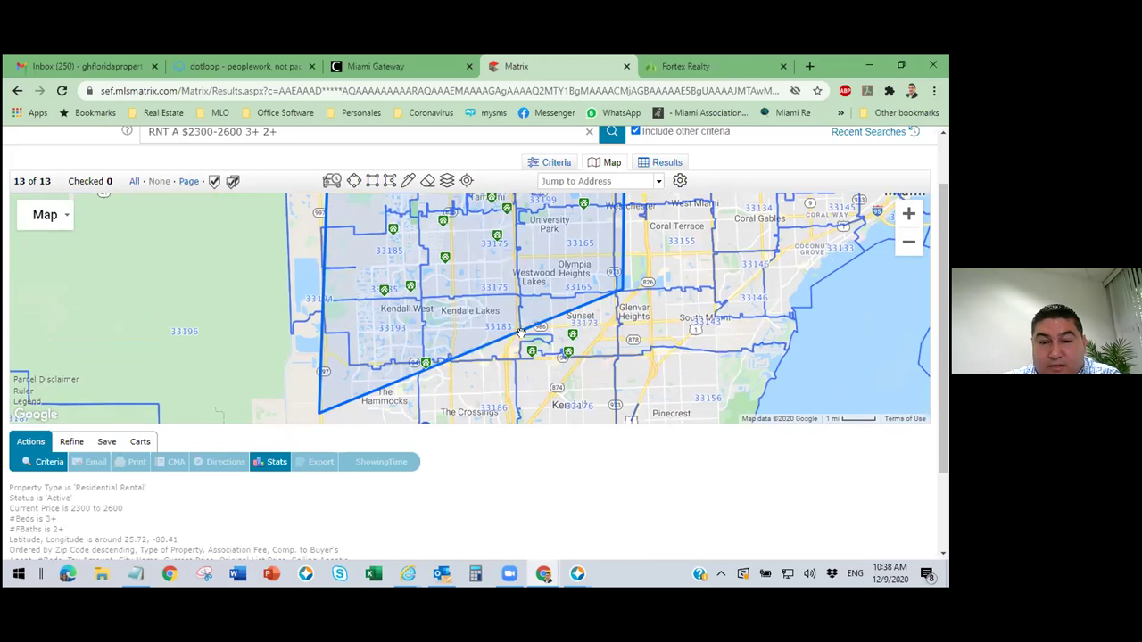
drag(317, 410, 323, 297)
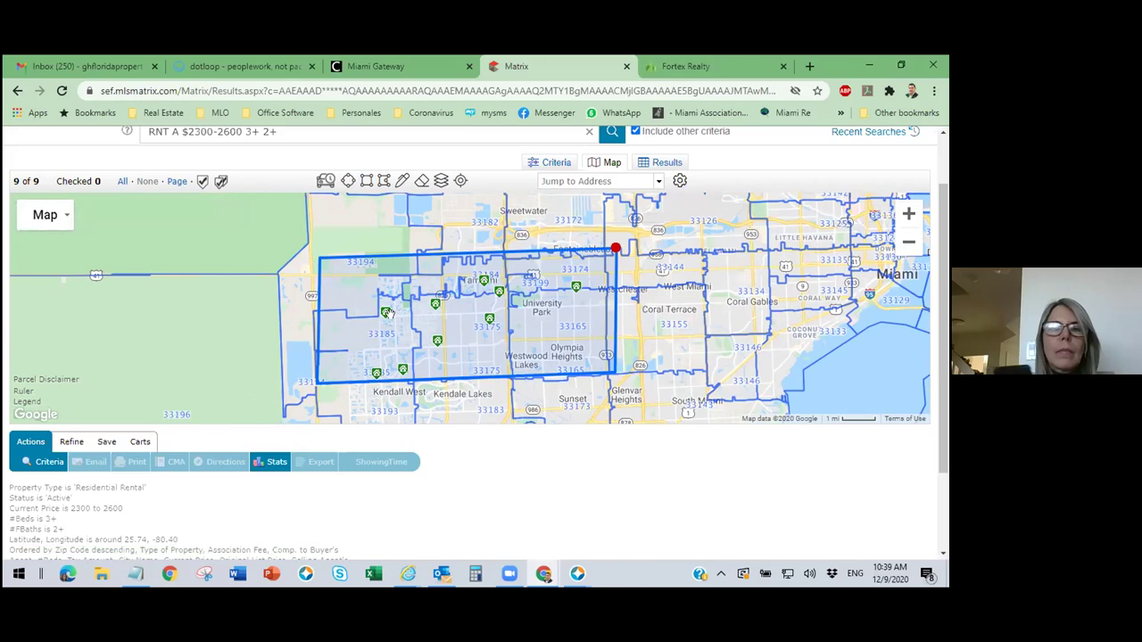
mouse_move(478, 286)
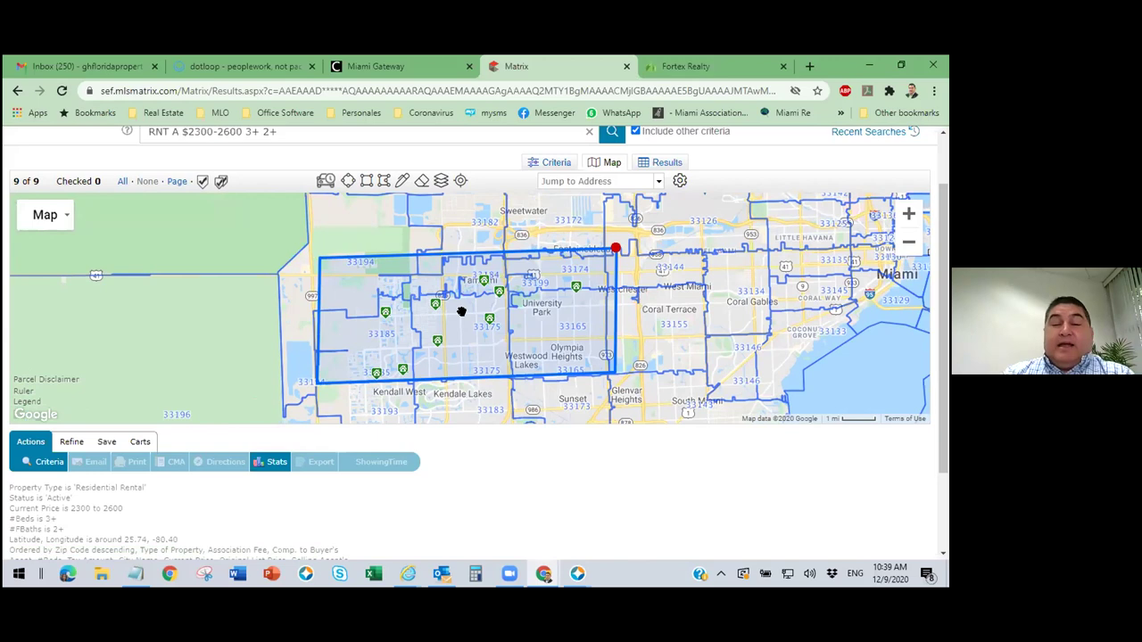
click(441, 181)
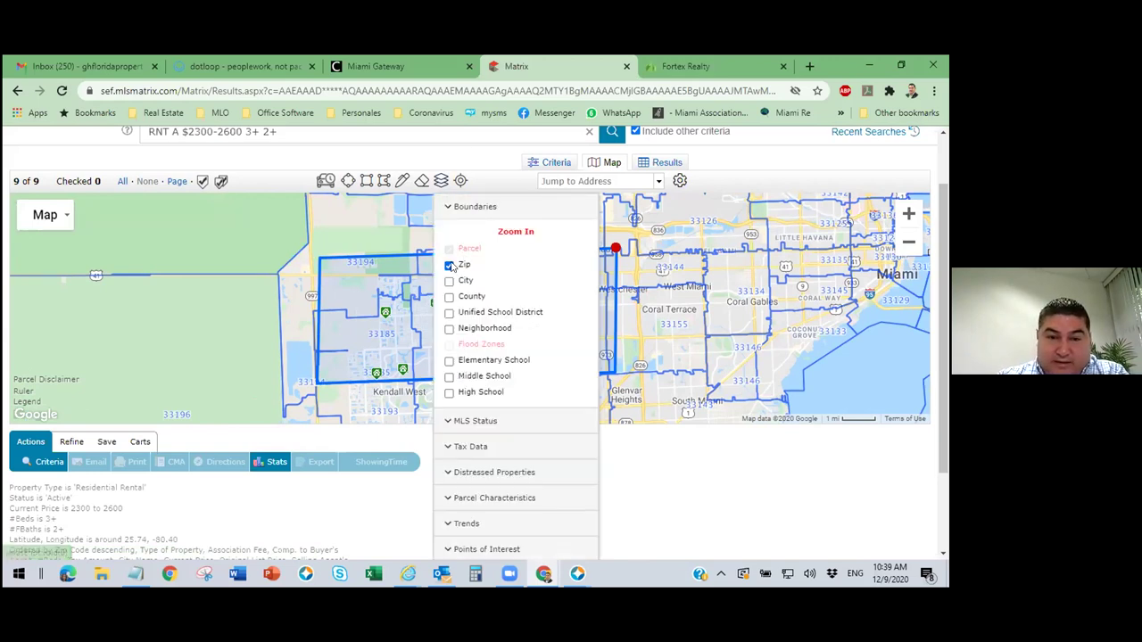
click(463, 266)
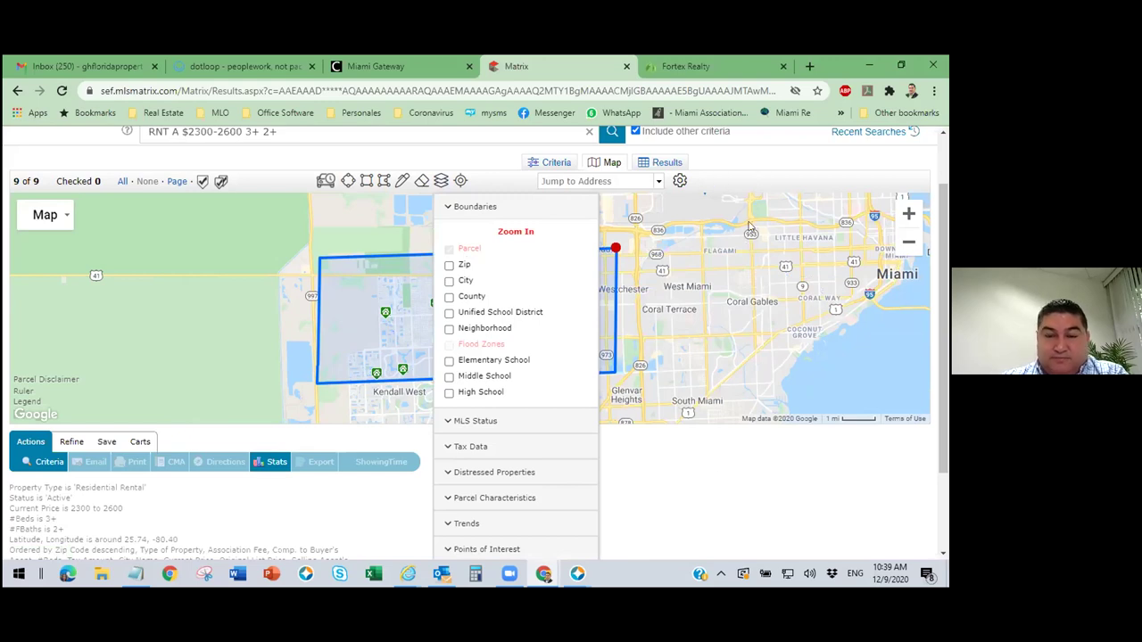
click(687, 357)
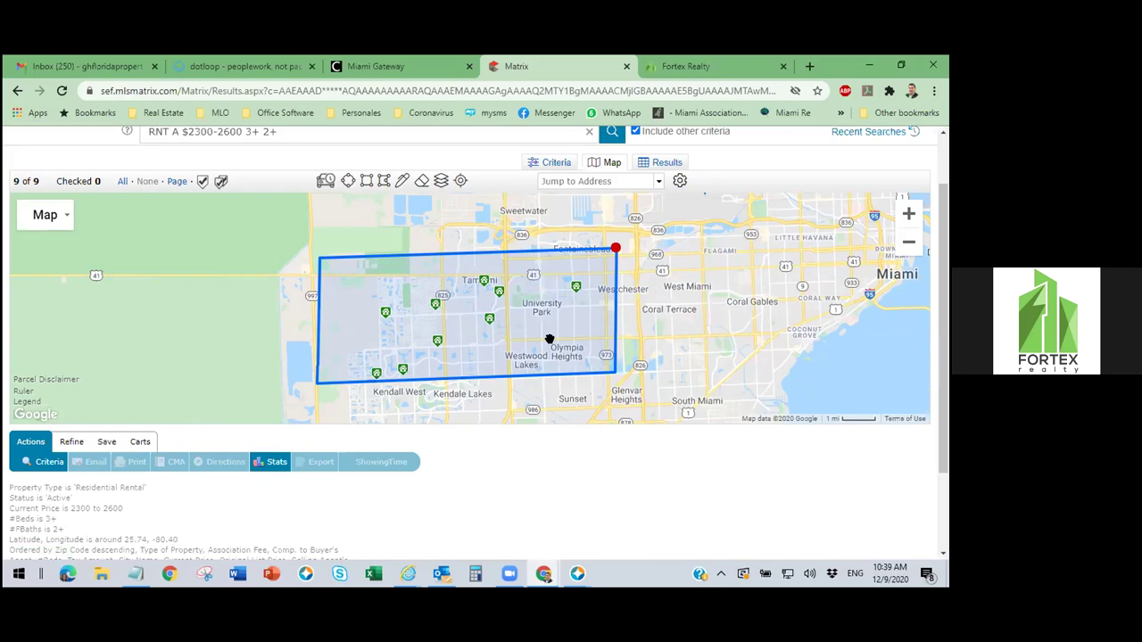
mouse_move(486, 321)
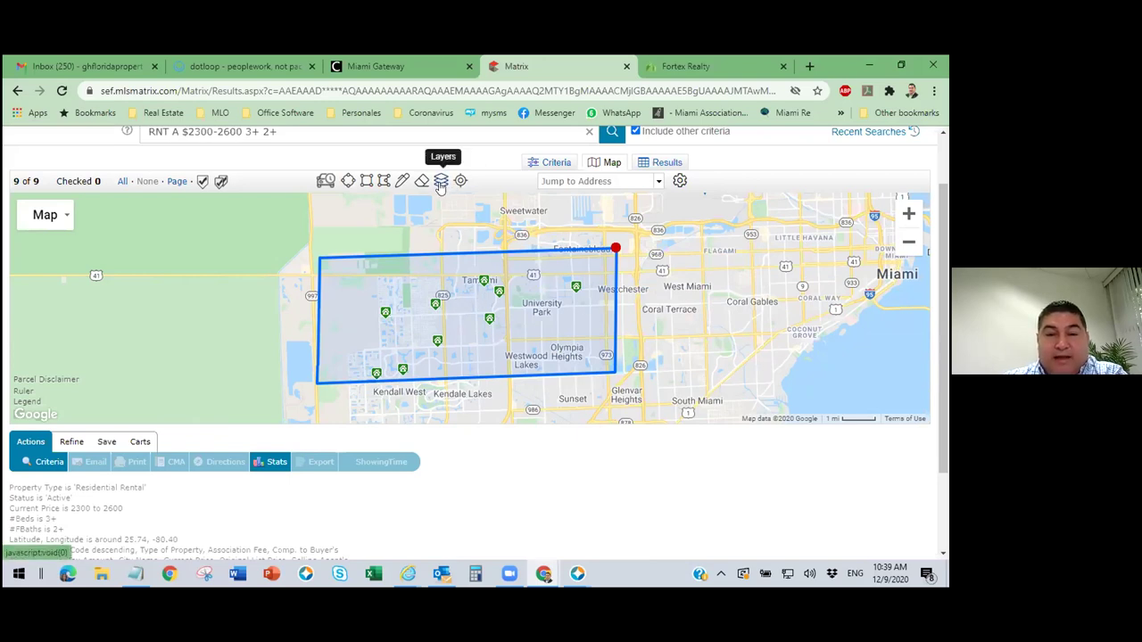
click(441, 182)
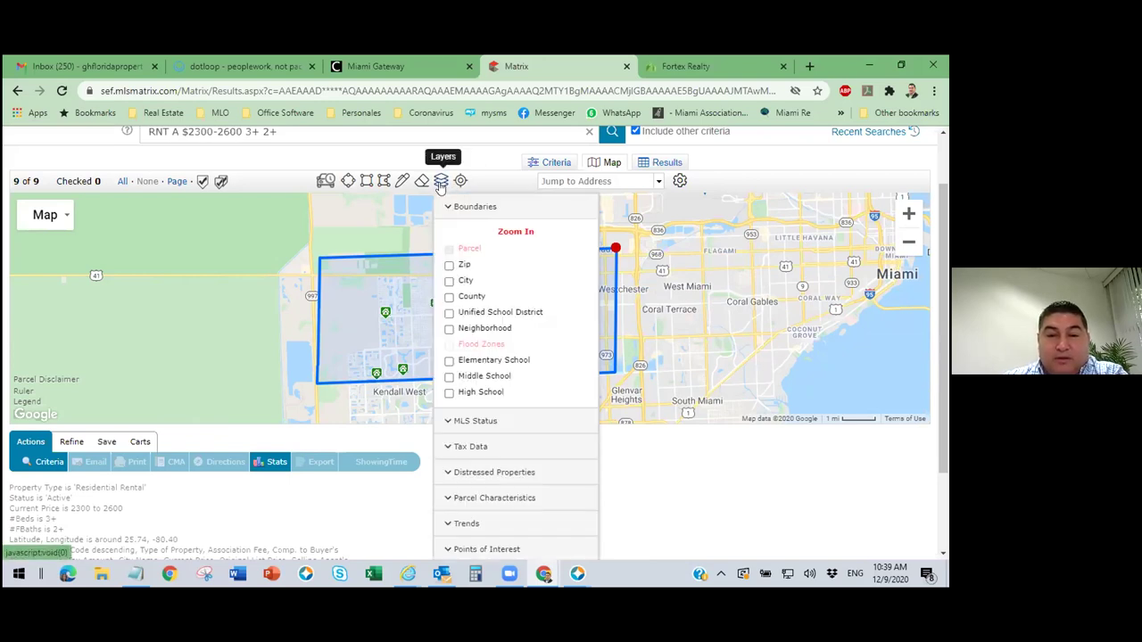
click(449, 267)
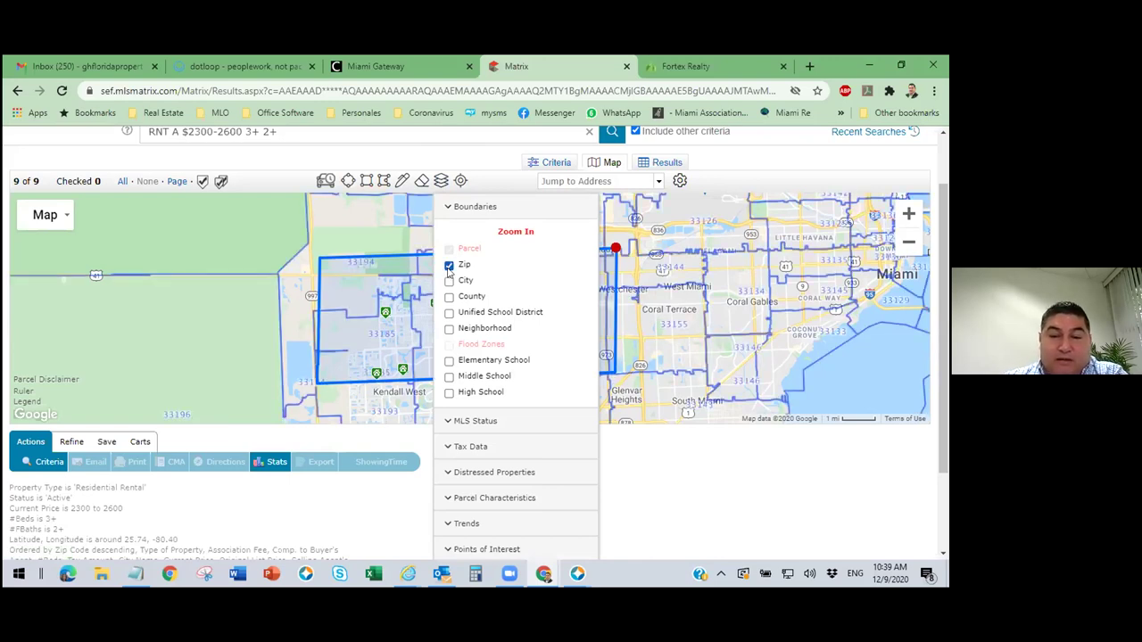
click(672, 319)
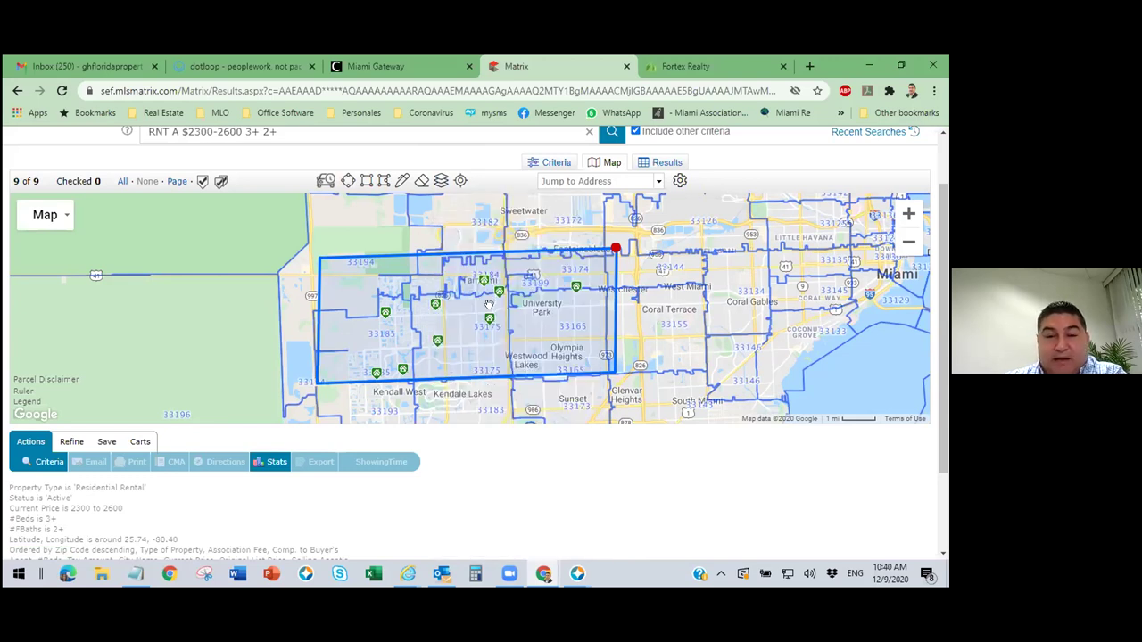
click(441, 181)
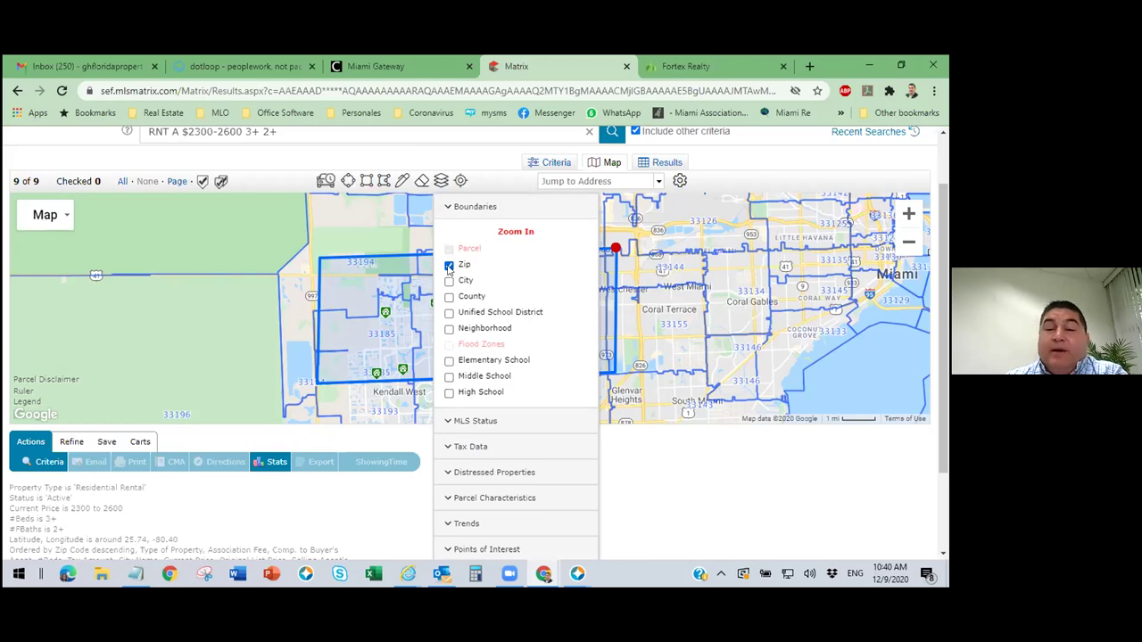
click(448, 266)
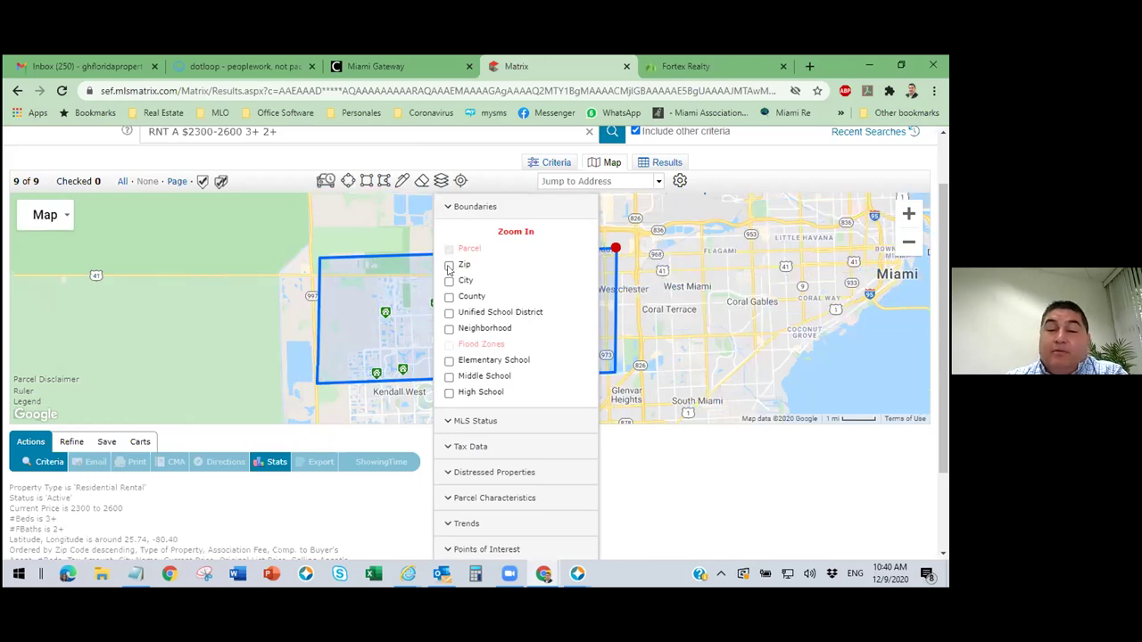
click(765, 186)
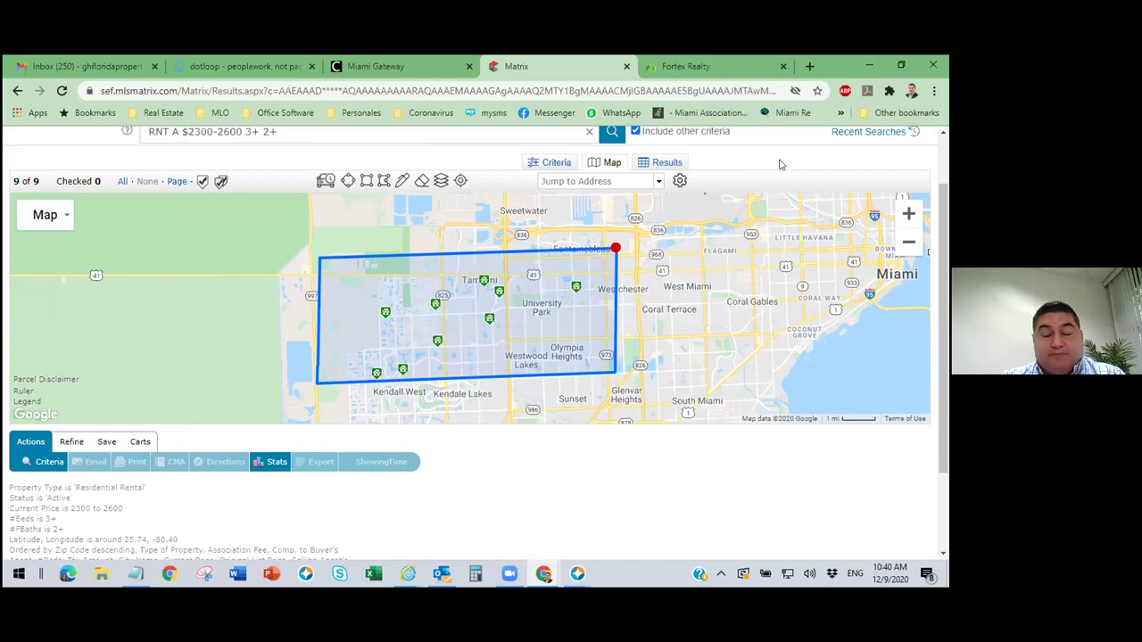
mouse_move(482, 282)
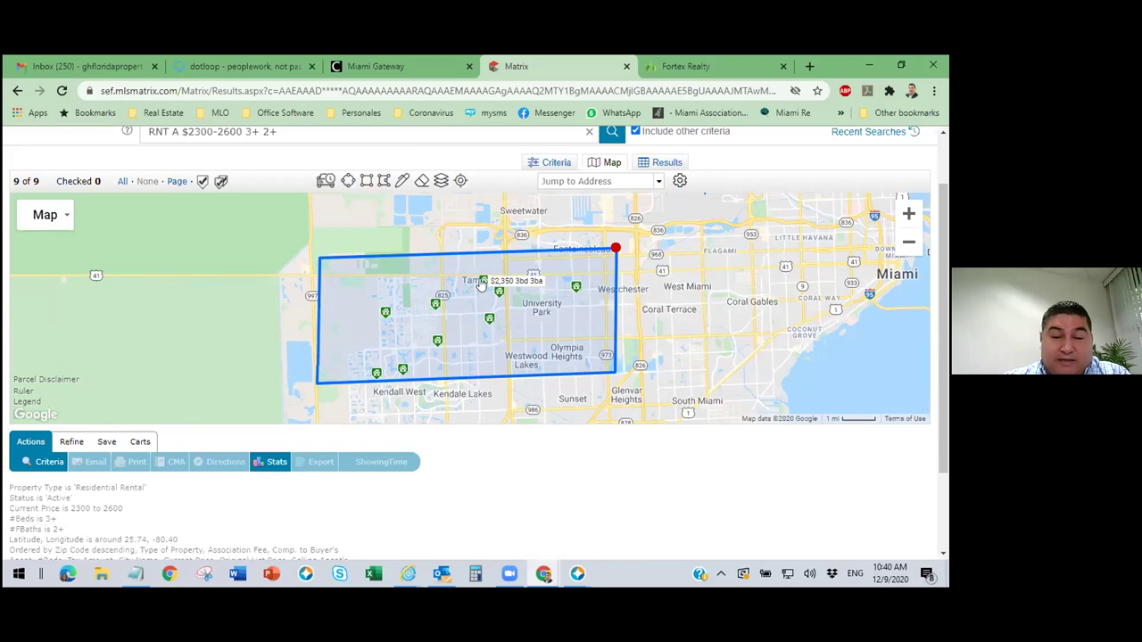
click(441, 180)
click(458, 264)
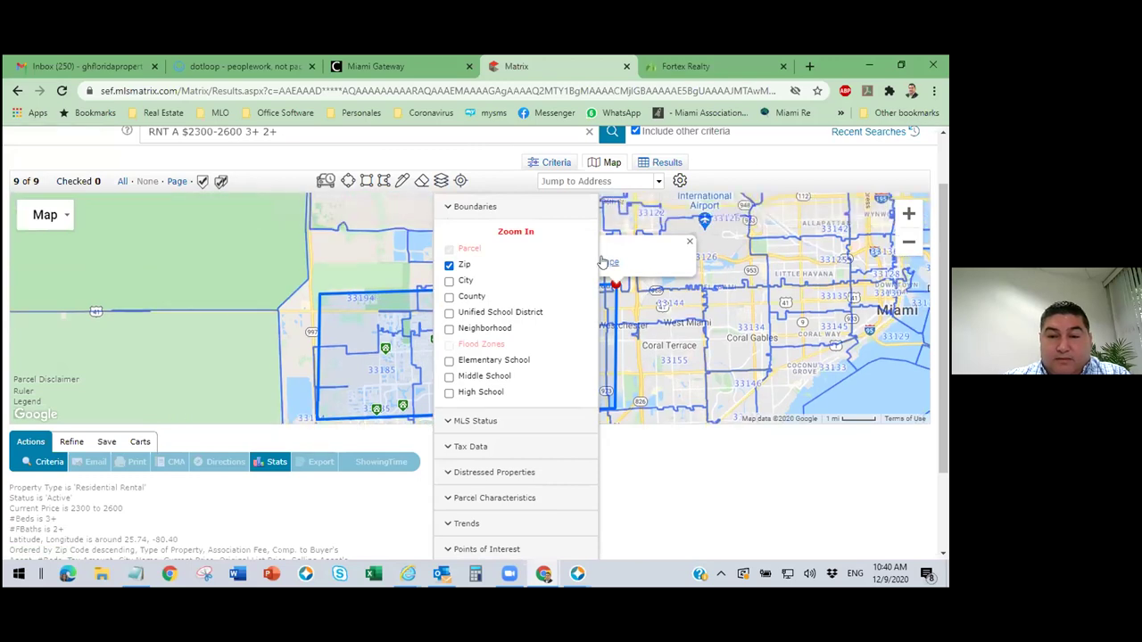
click(603, 263)
drag(565, 365, 565, 333)
mouse_move(483, 284)
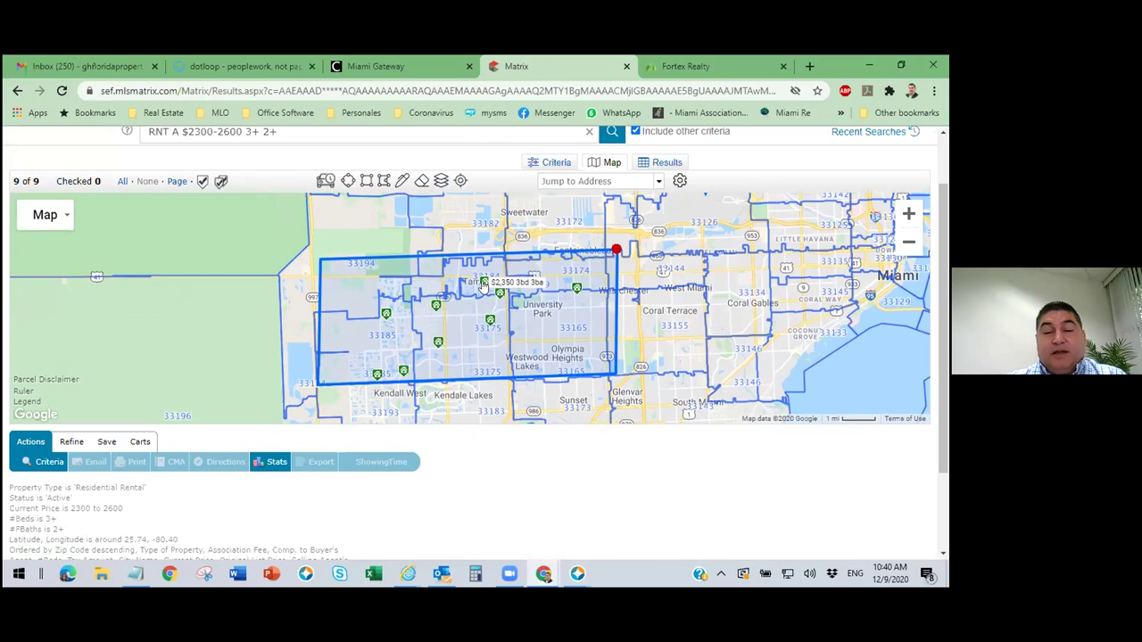
mouse_move(489, 326)
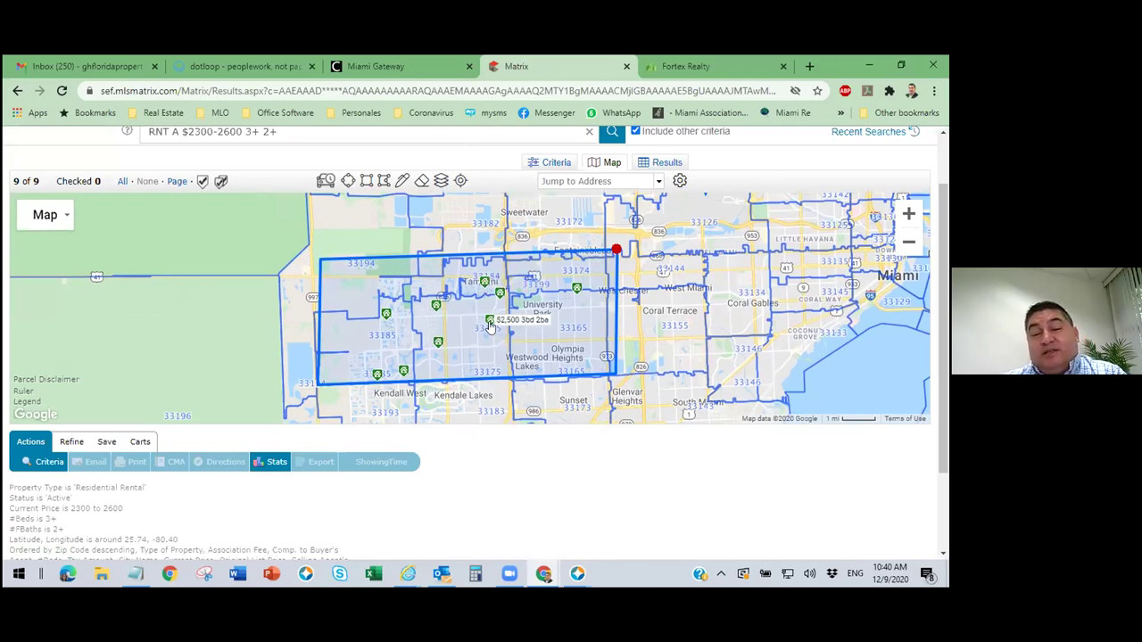
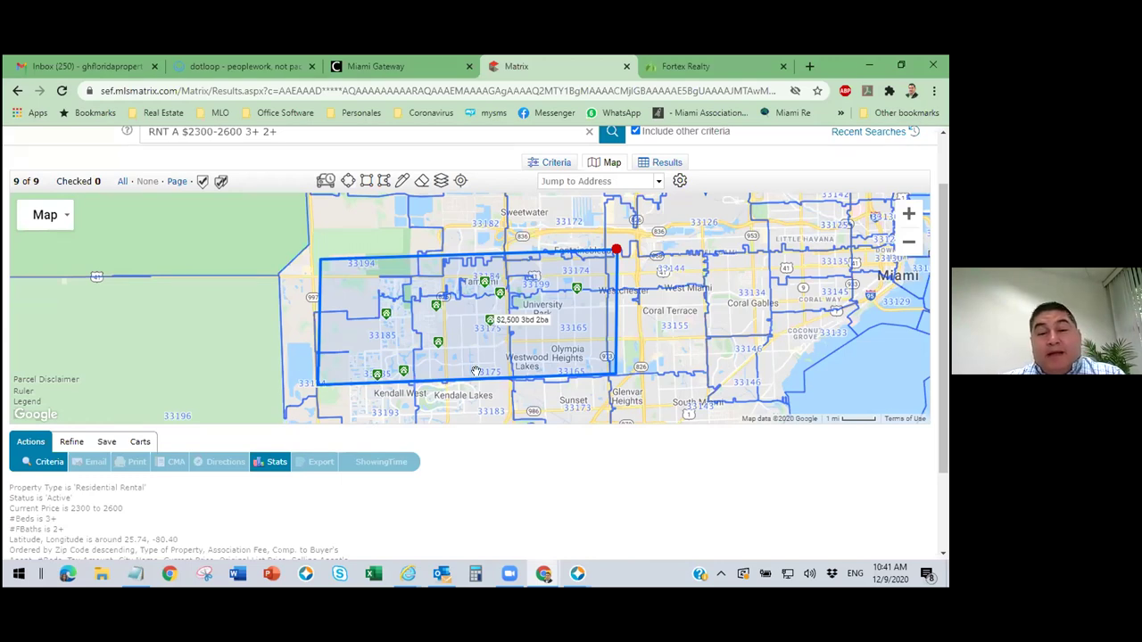
Open the search criteria form, then return to the map of results.
click(564, 165)
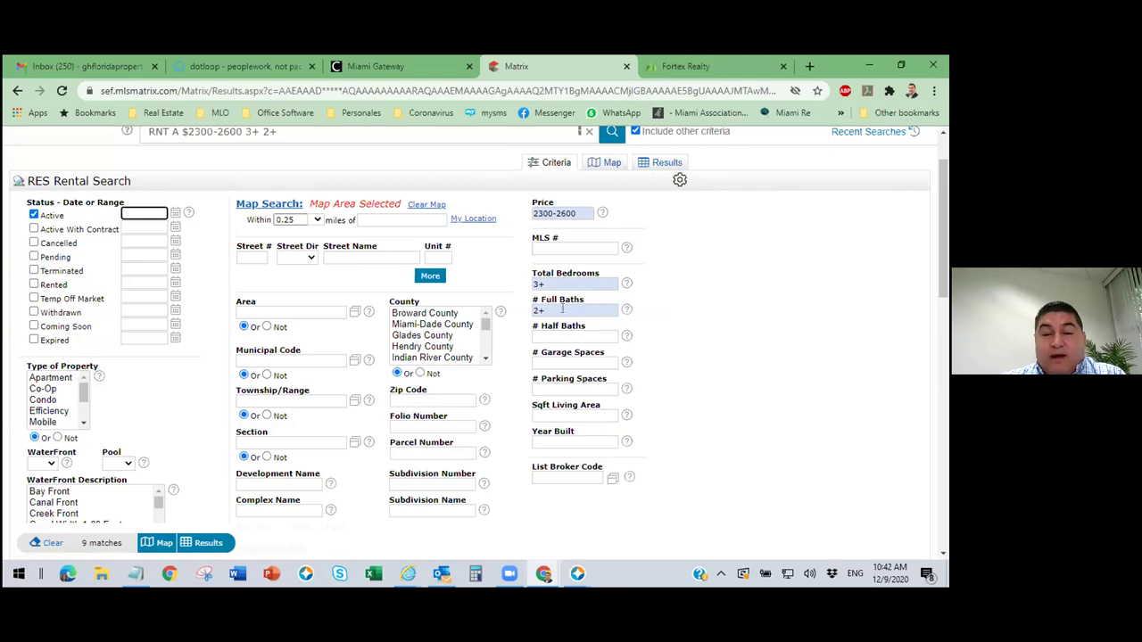
click(755, 329)
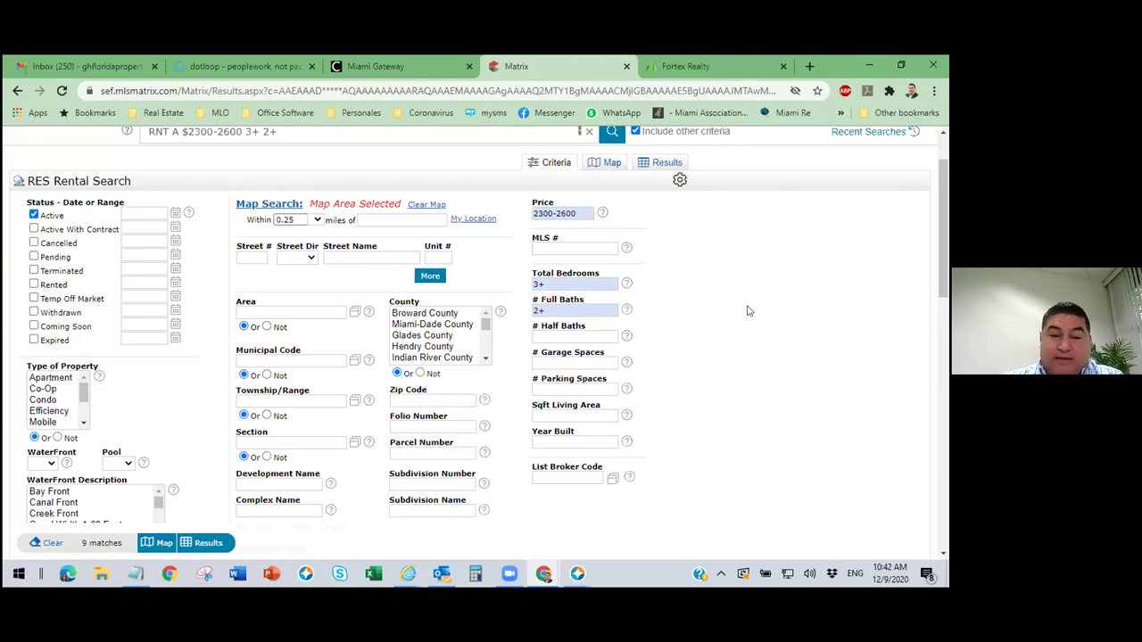
click(612, 163)
mouse_move(494, 337)
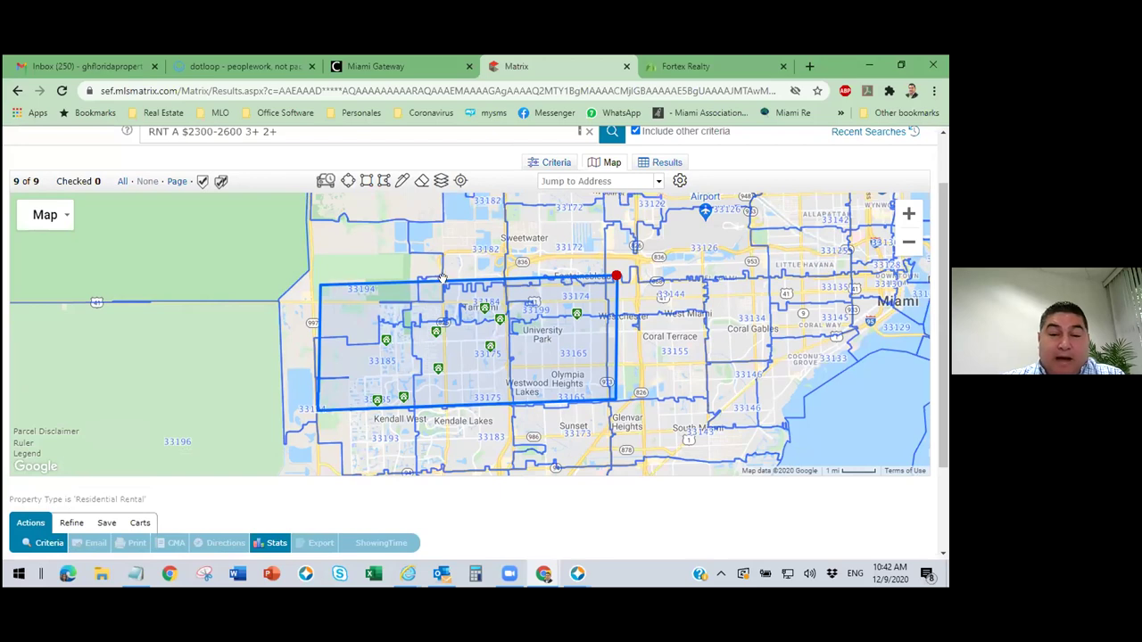
In the map layers, hide ZIP boundaries and toggle city and county boundaries on and off.
click(440, 180)
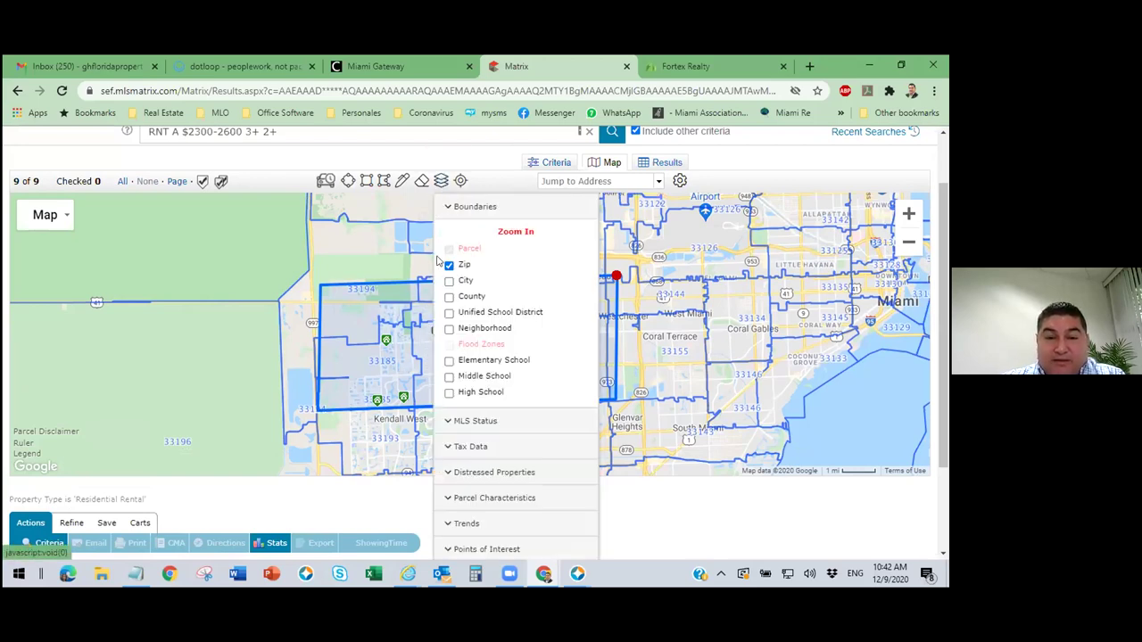
click(449, 265)
click(448, 281)
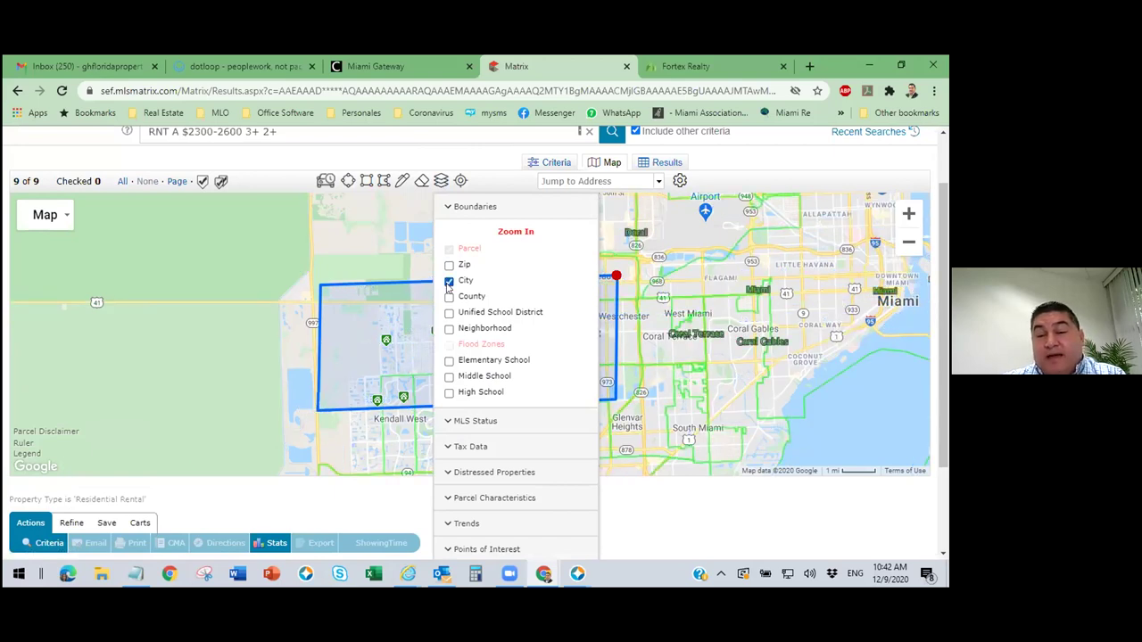
click(449, 281)
click(449, 297)
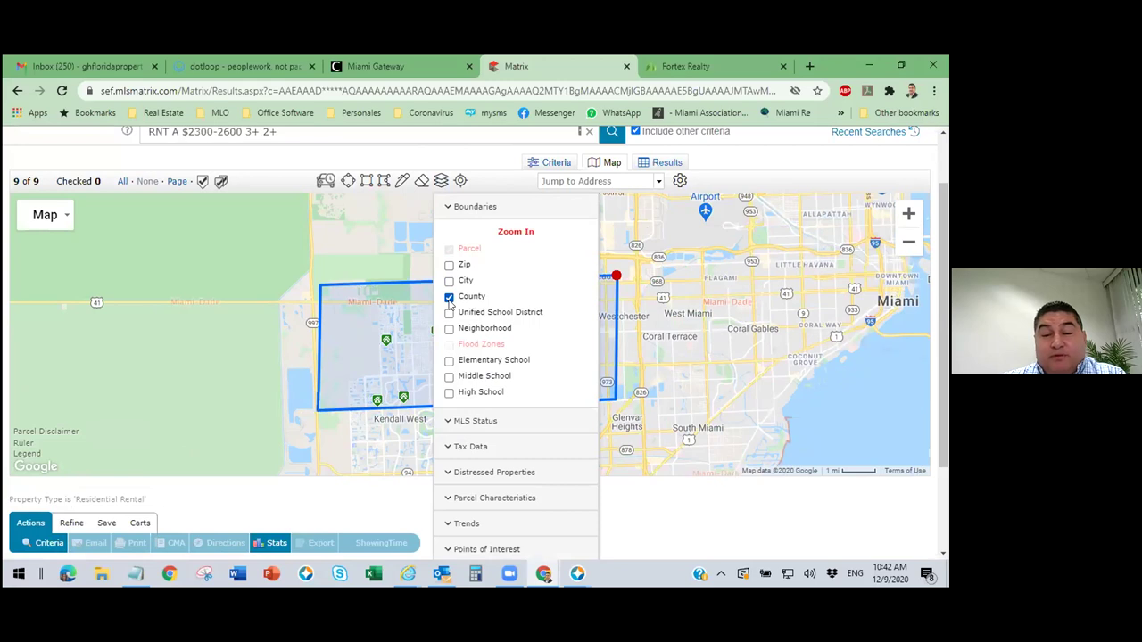
click(448, 297)
Toggle school district and middle school boundaries on and off, then open the drawn rectangle's options.
click(449, 313)
click(449, 313)
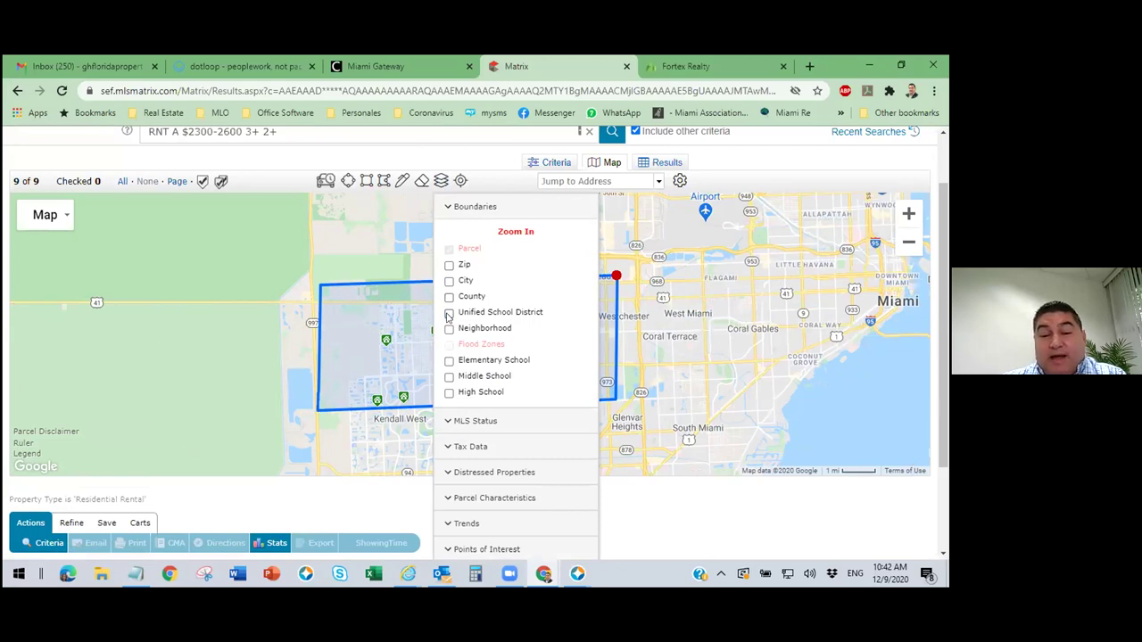
click(449, 376)
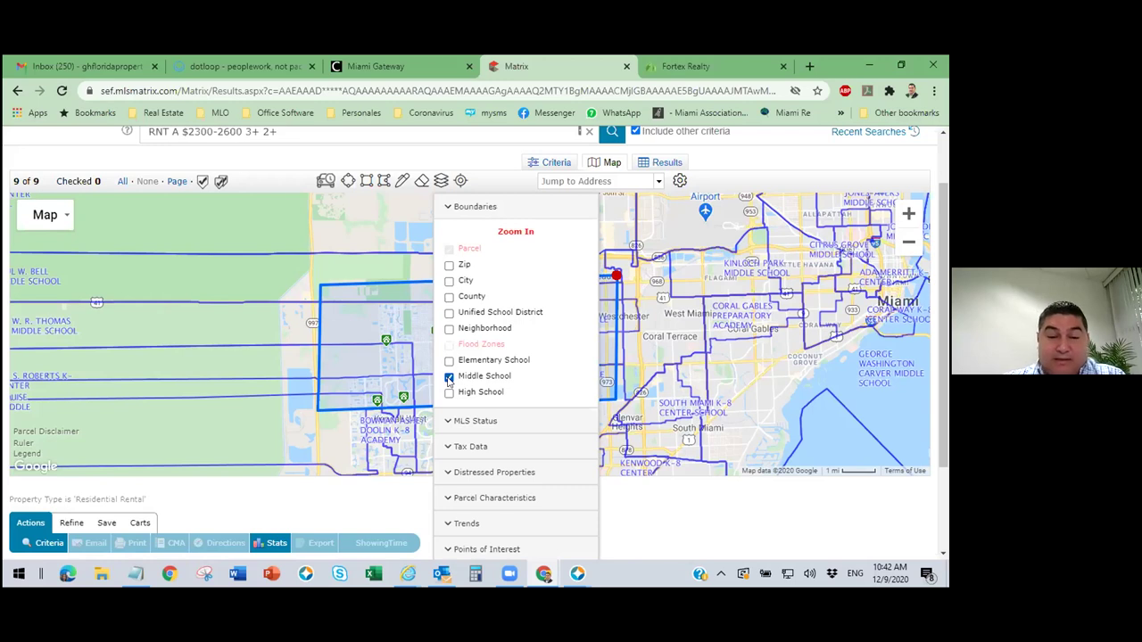
click(448, 376)
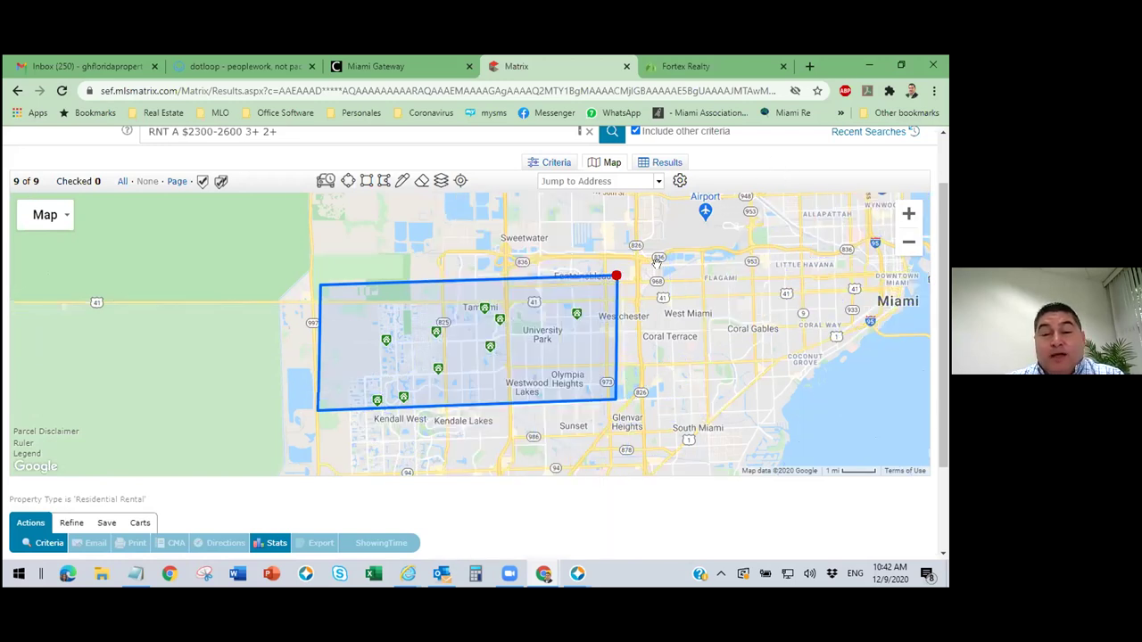
click(562, 341)
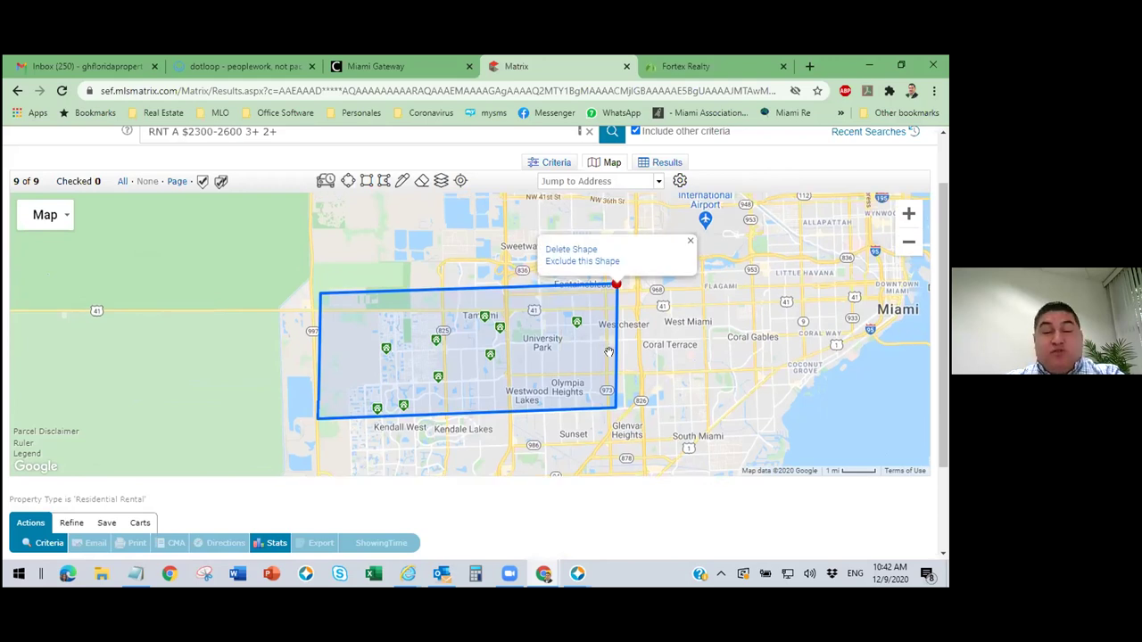
Dismiss the shape options and start a New Saved Search from the Save menu.
click(607, 353)
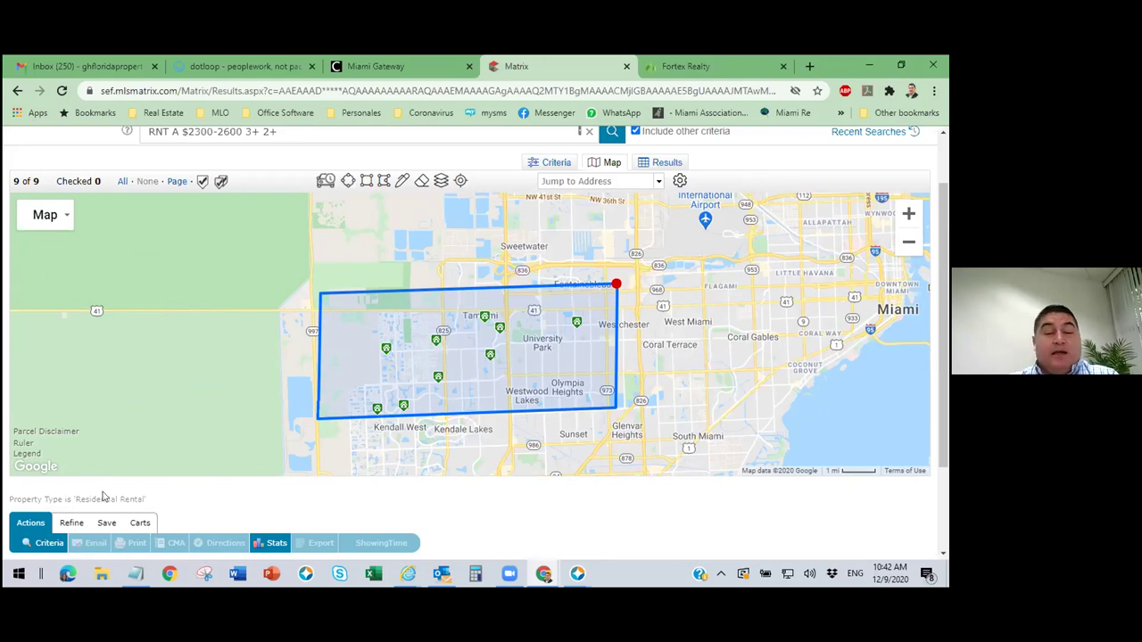
click(106, 523)
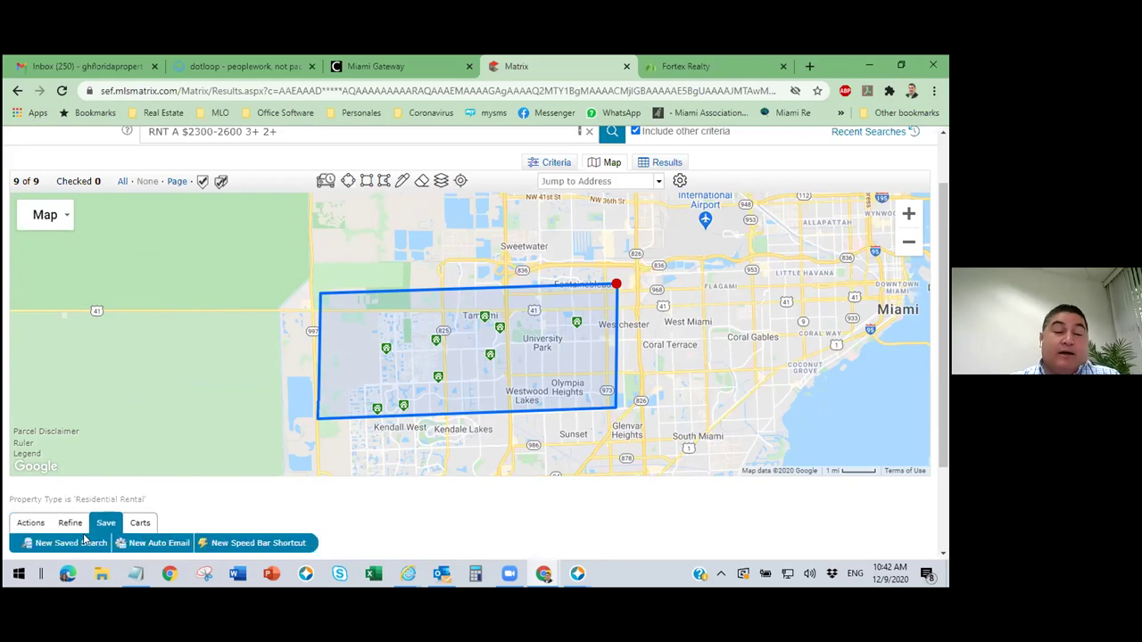
click(89, 544)
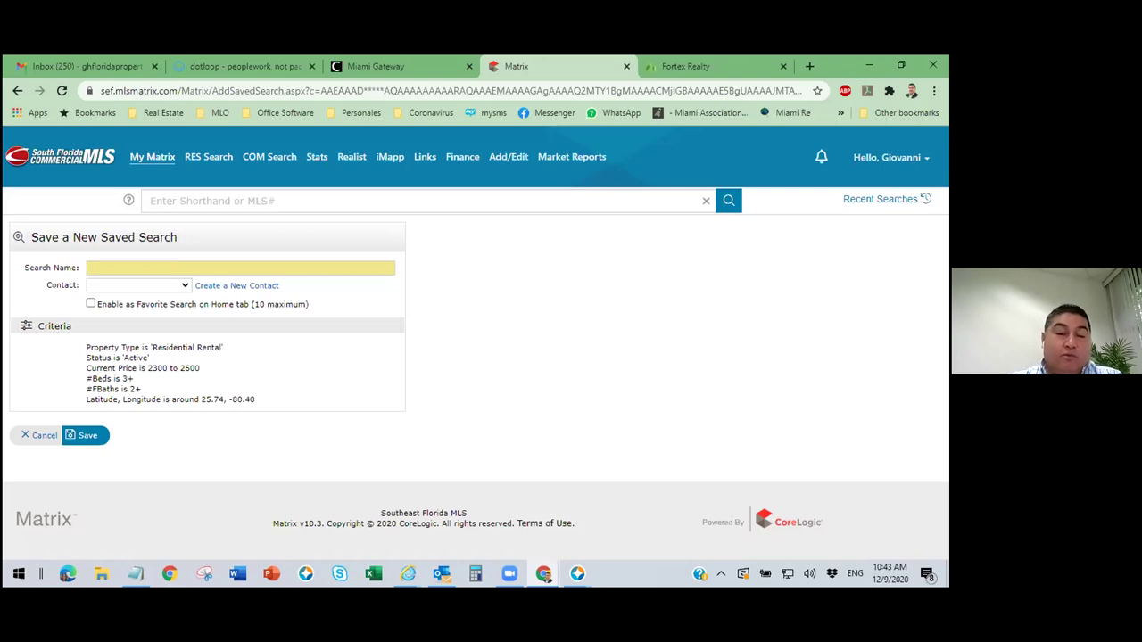
Name the saved search 'Casas Doral' and start creating a new contact.
click(131, 266)
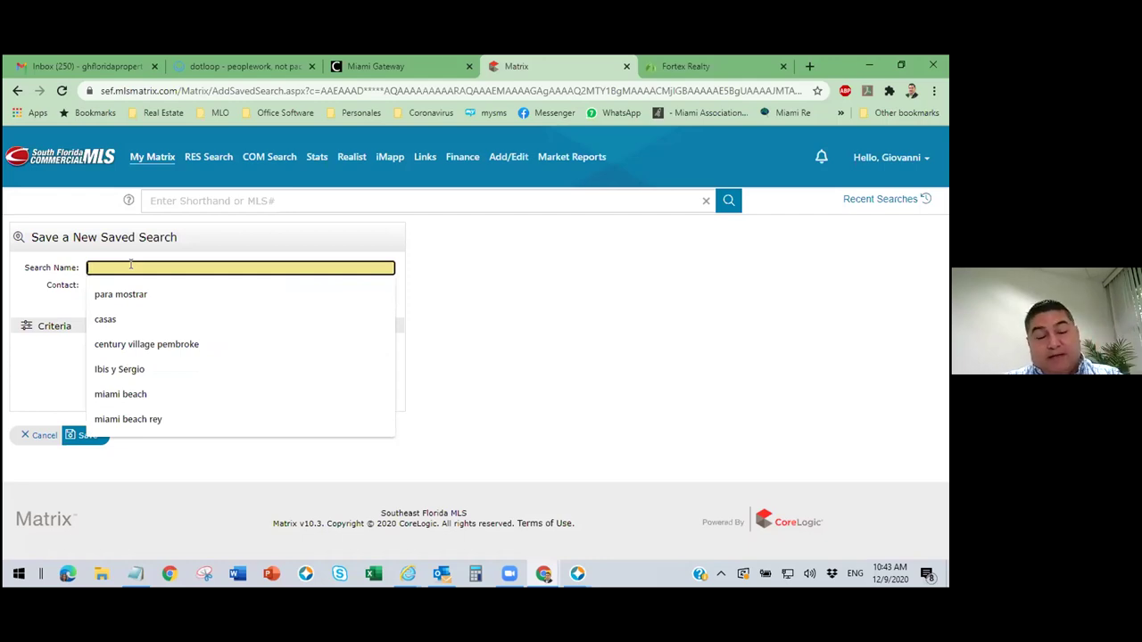
text(Casas)
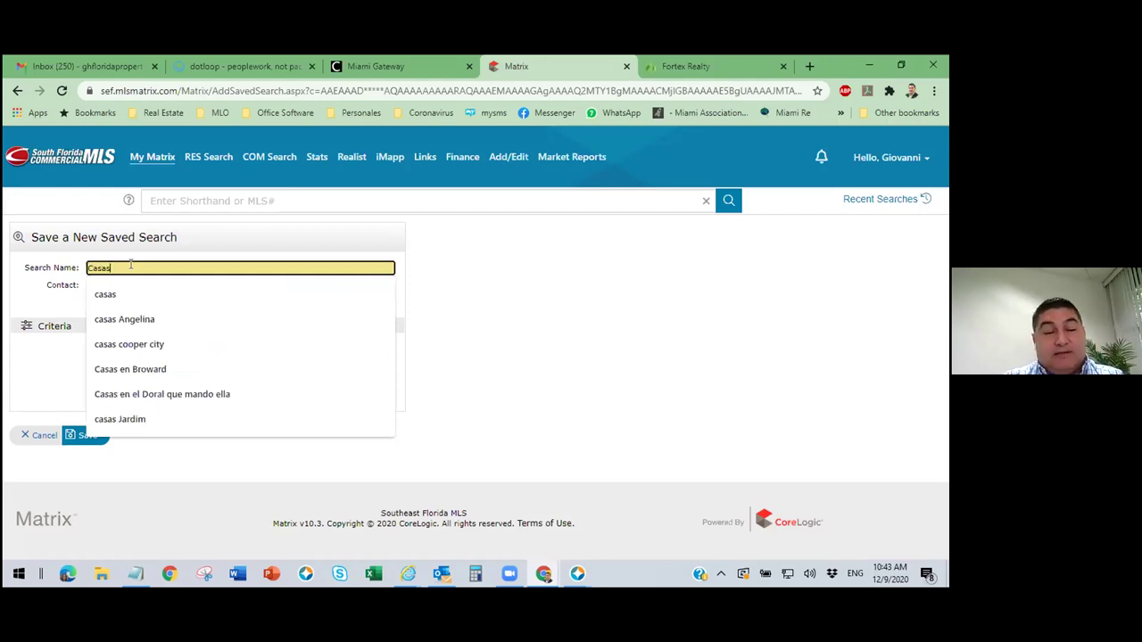
text( Doral)
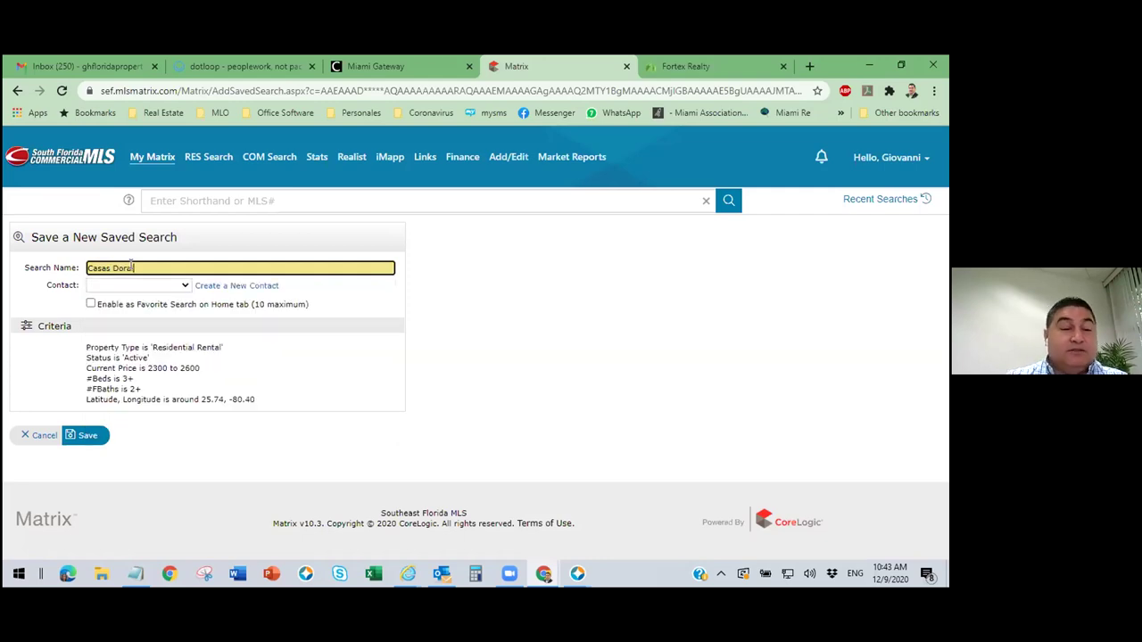
click(254, 286)
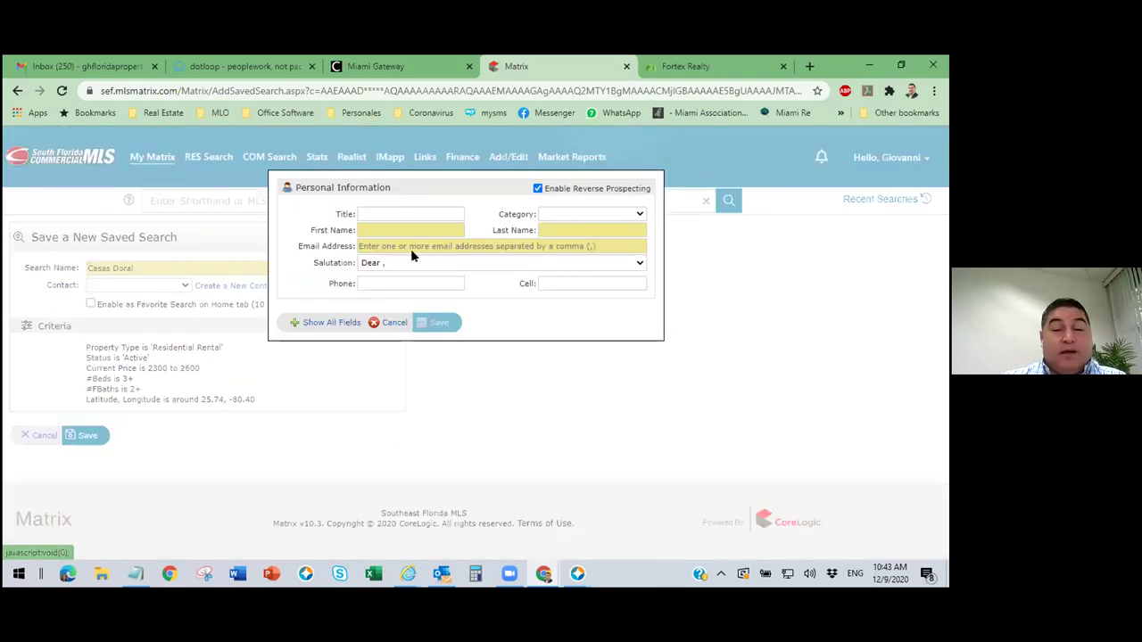
Enter the new contact's first name, last name and e-mail address.
click(415, 230)
text(Cliente)
key(Tab)
text(Prueba2)
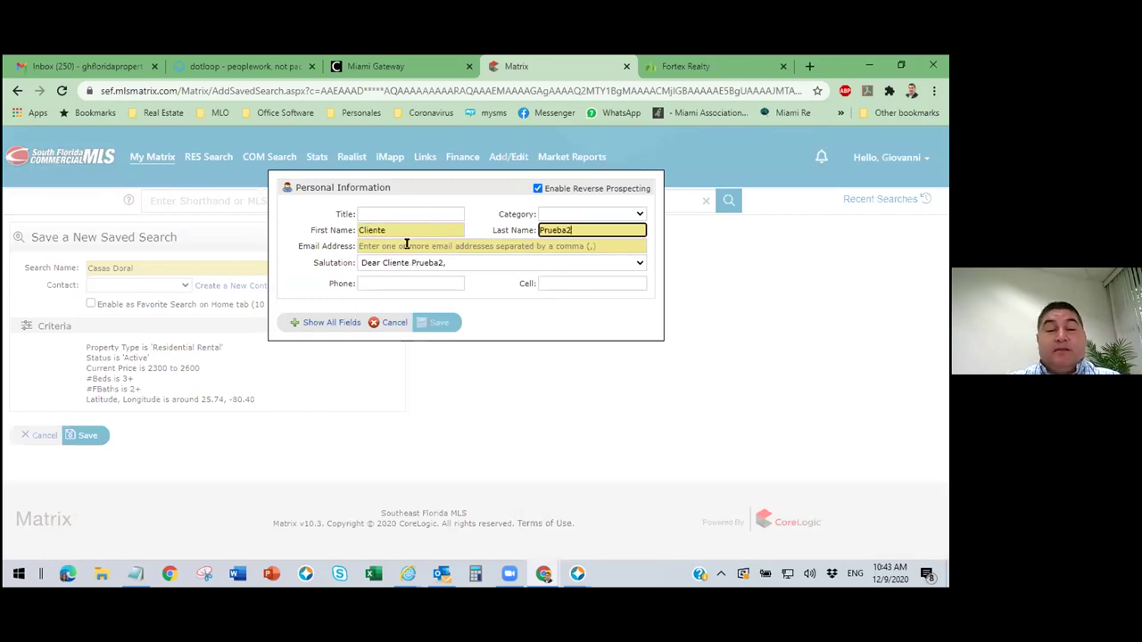
click(406, 246)
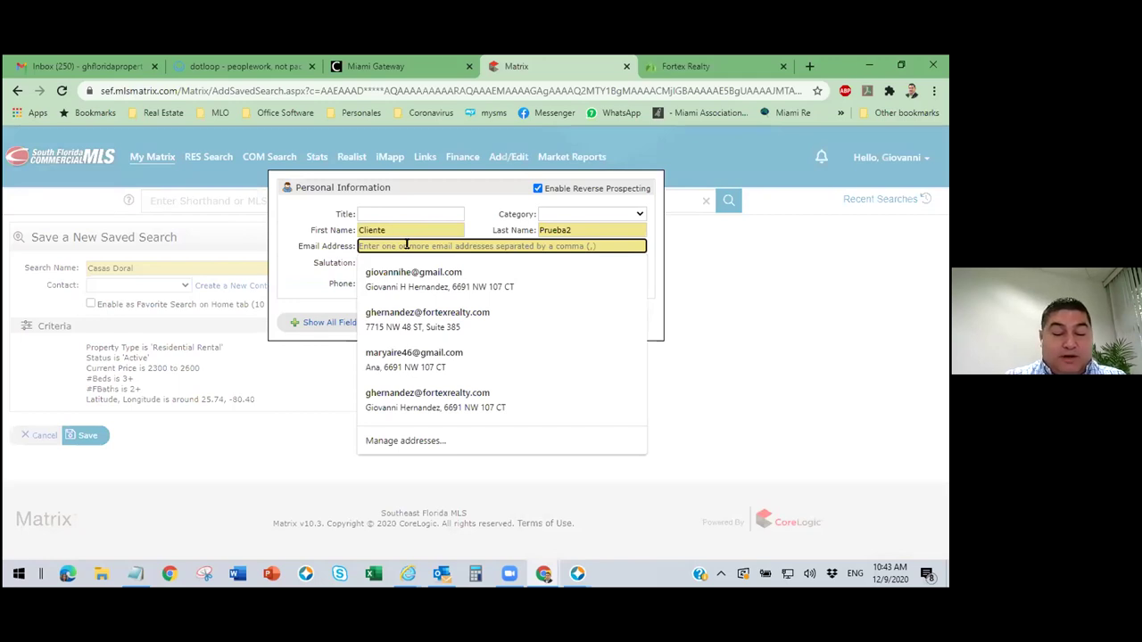
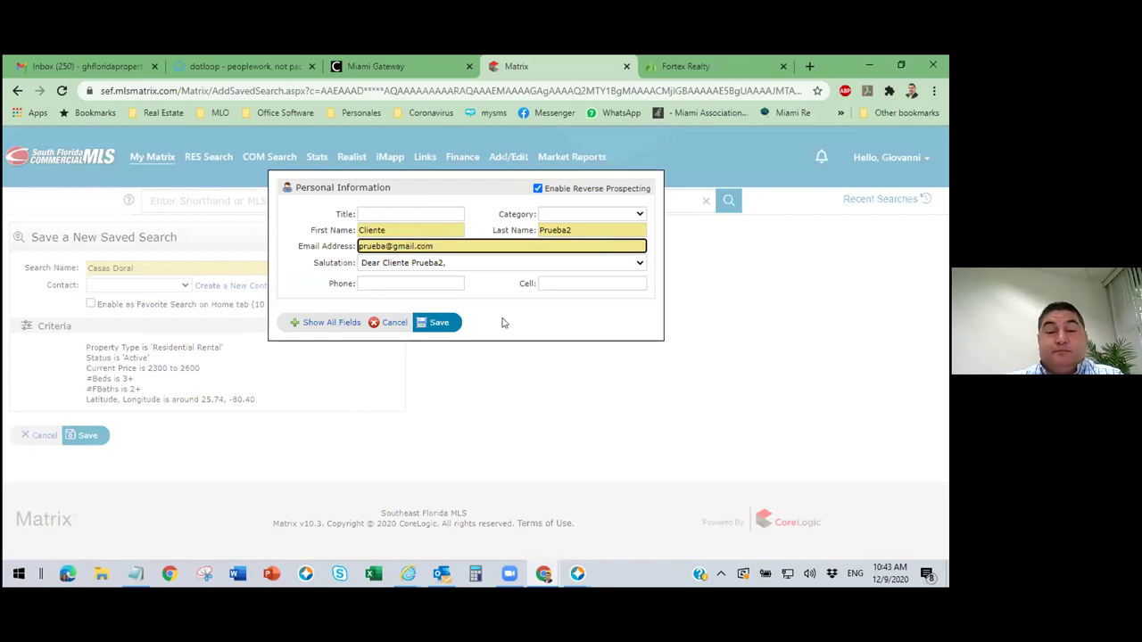
click(504, 323)
Add the contact's cell number, save the contact, and save the search for them.
click(586, 284)
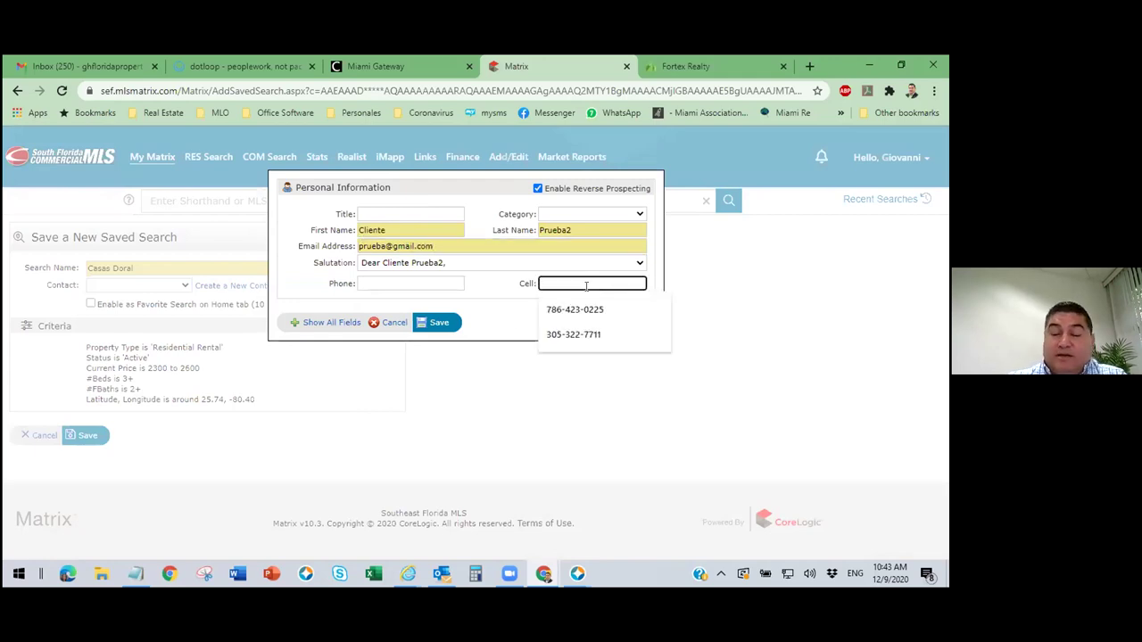
text(305-55)
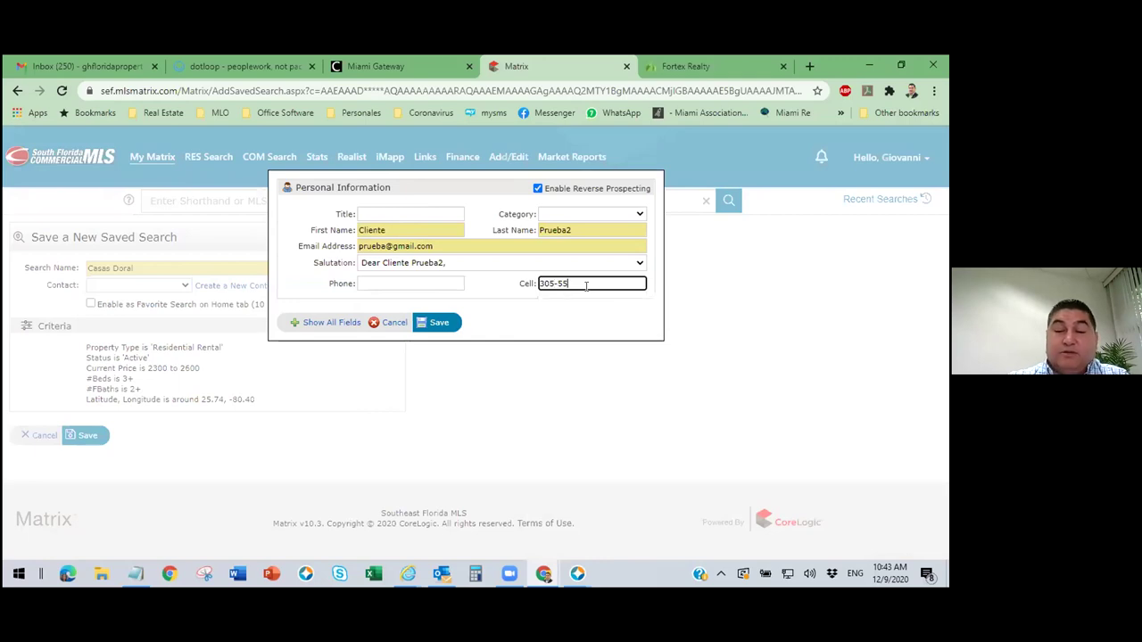
text(55555)
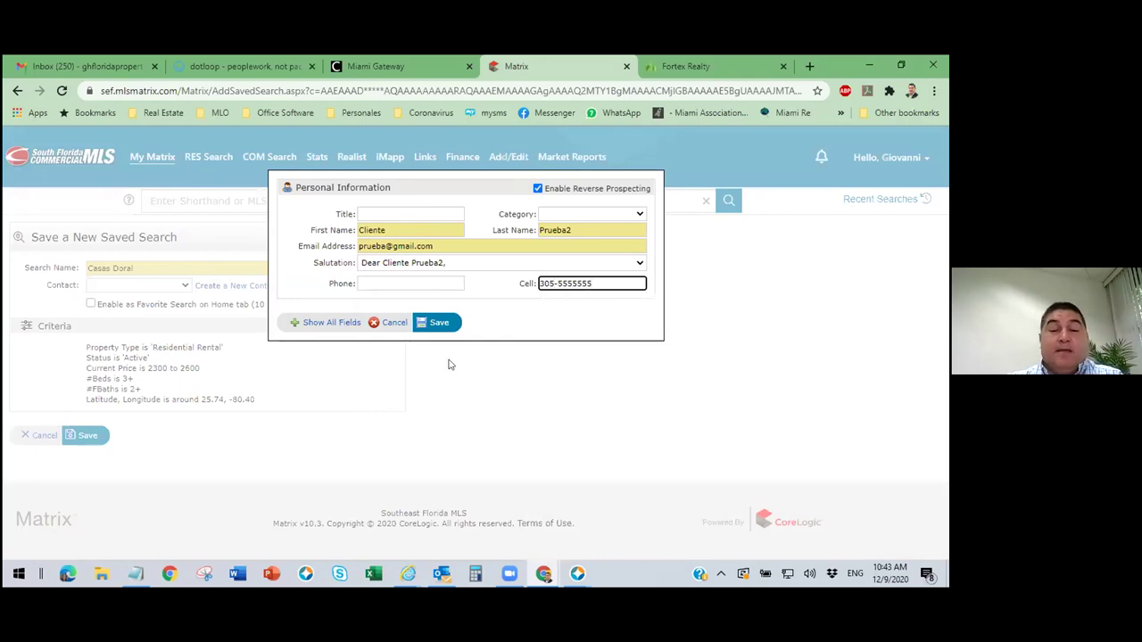
click(441, 324)
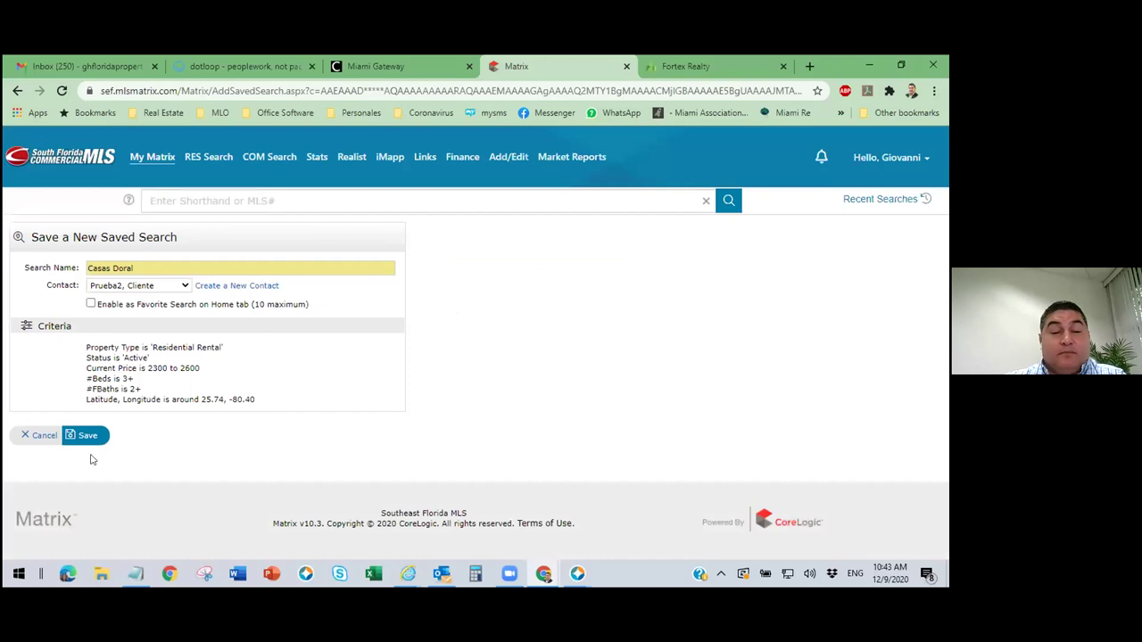
click(86, 435)
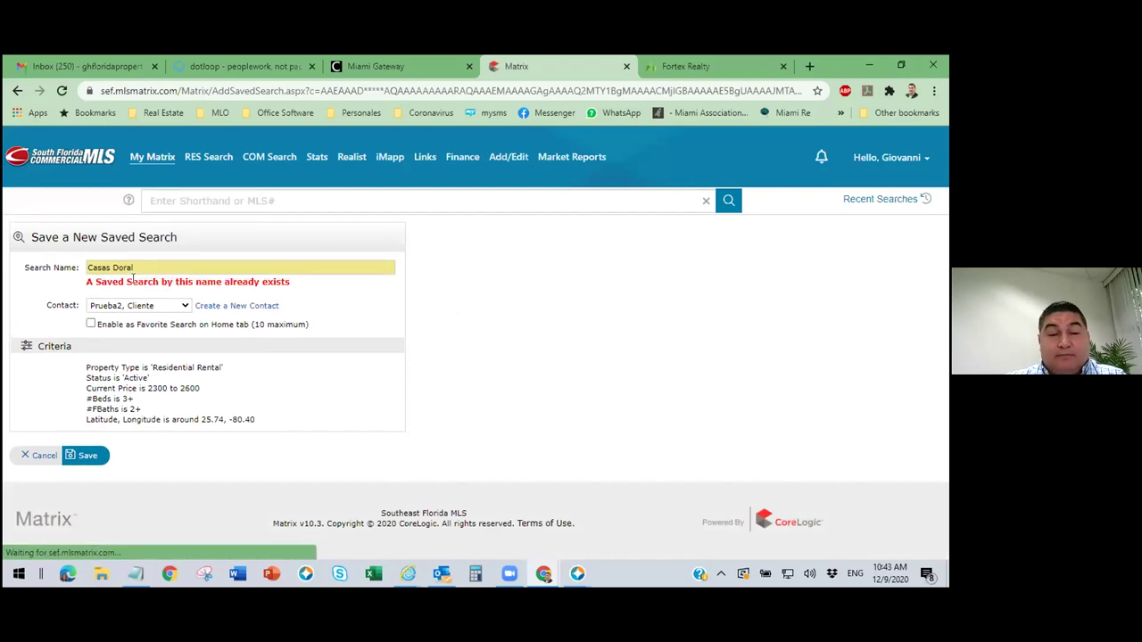
Change the search name to 'Casas Doral111' and save it.
click(143, 266)
text(111)
click(87, 457)
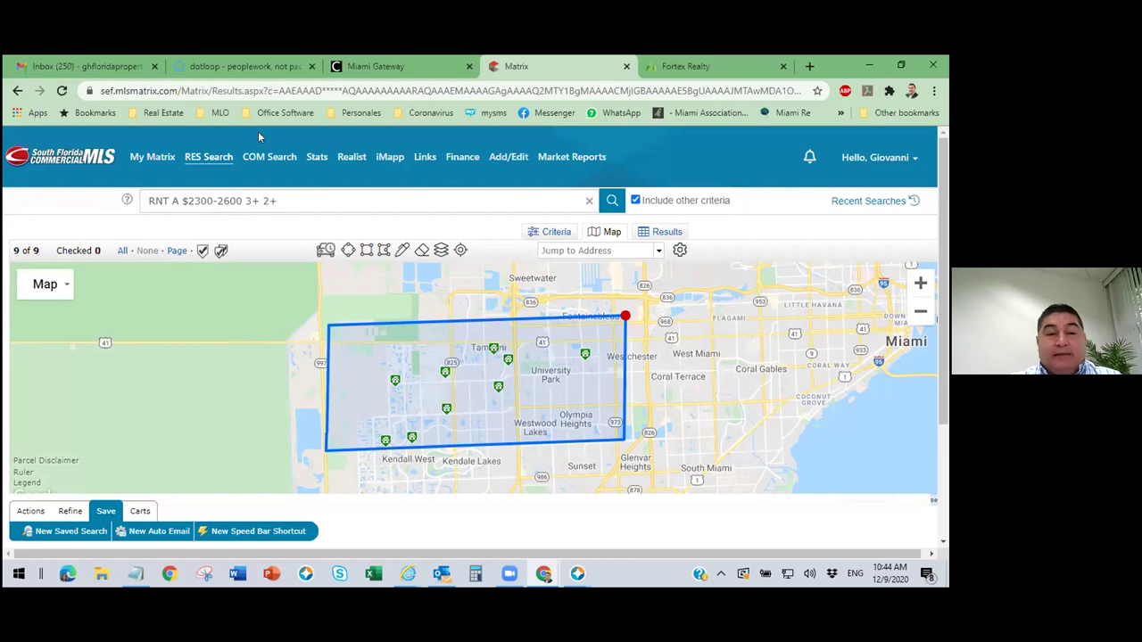
From the dashboard, open the test client's contact record and list its saved searches.
mouse_move(147, 160)
click(165, 177)
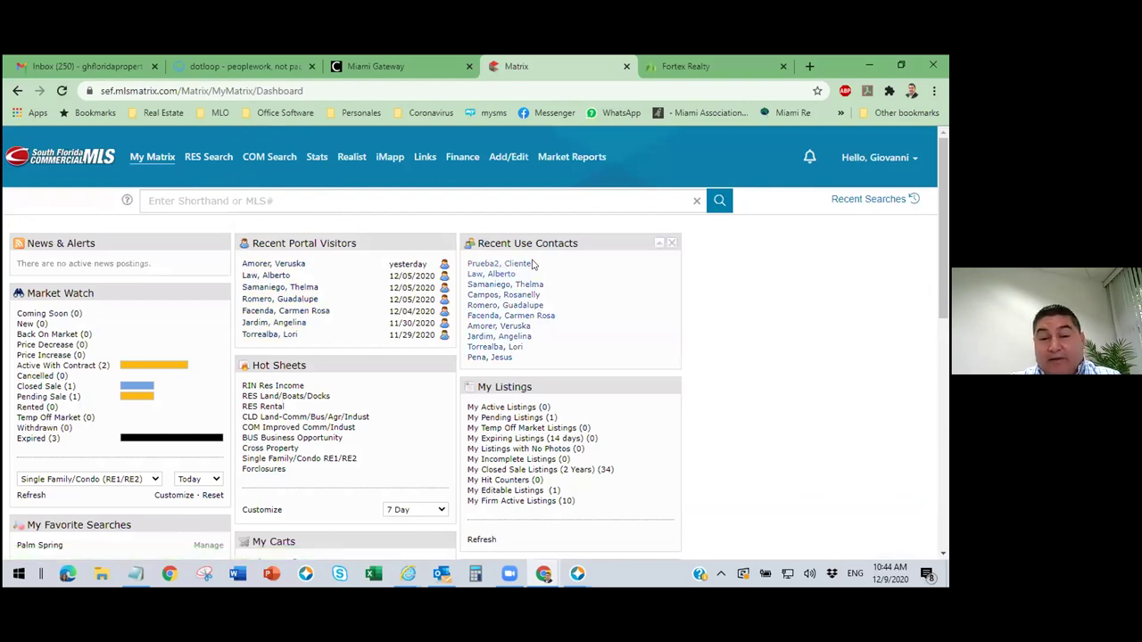
drag(580, 243, 588, 243)
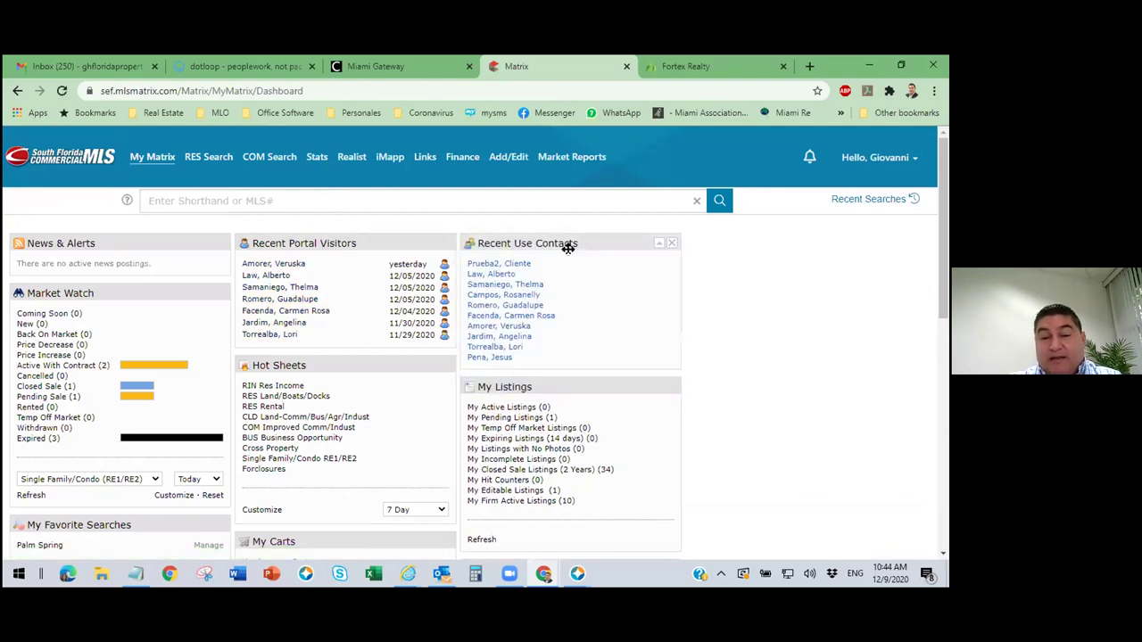
click(519, 264)
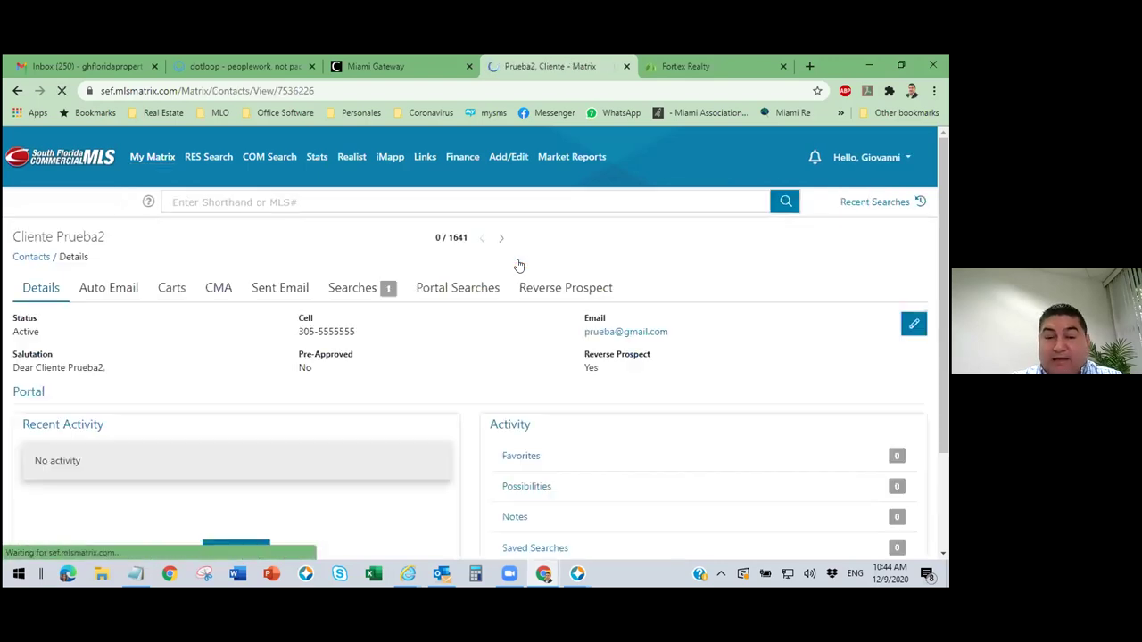
click(353, 290)
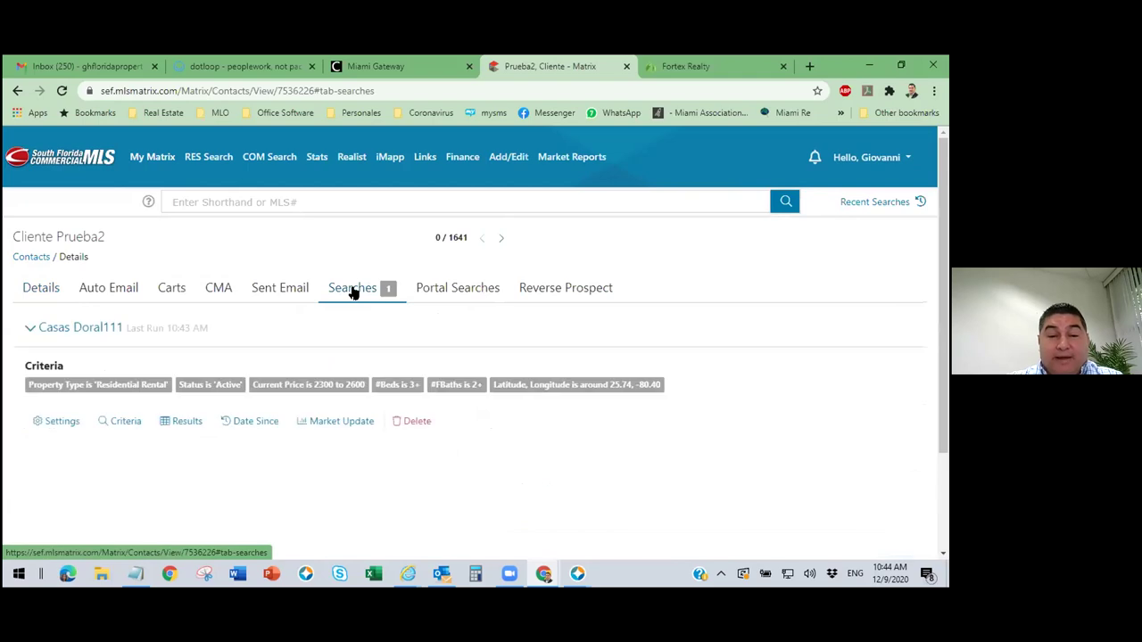
Run the Casas Doral111 search and view its 9 rentals on the map.
click(185, 425)
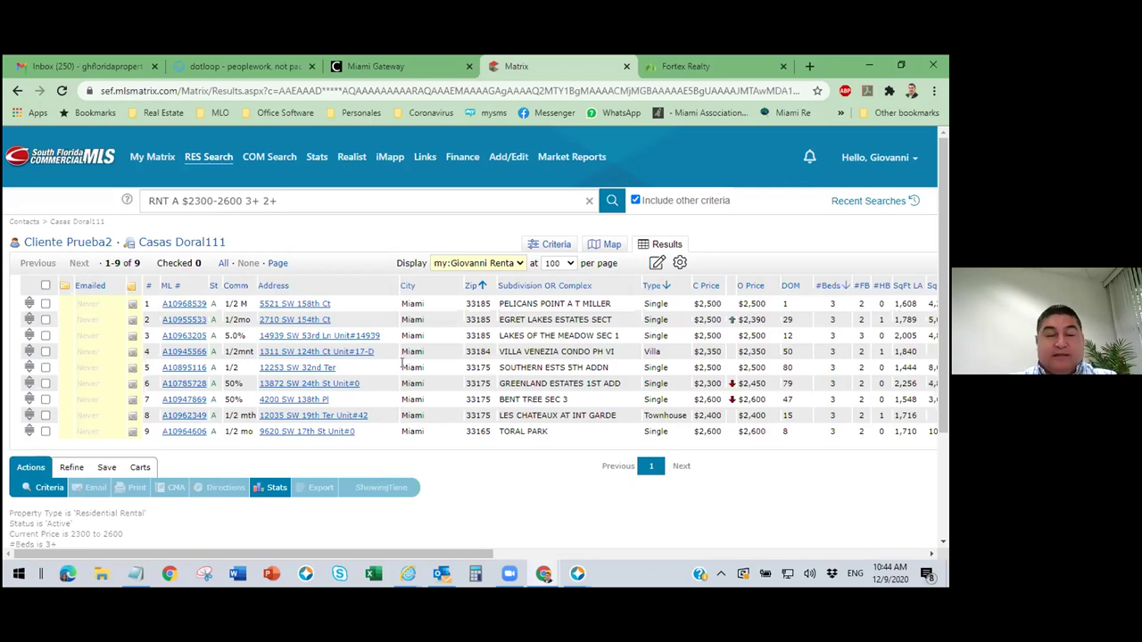
mouse_move(151, 157)
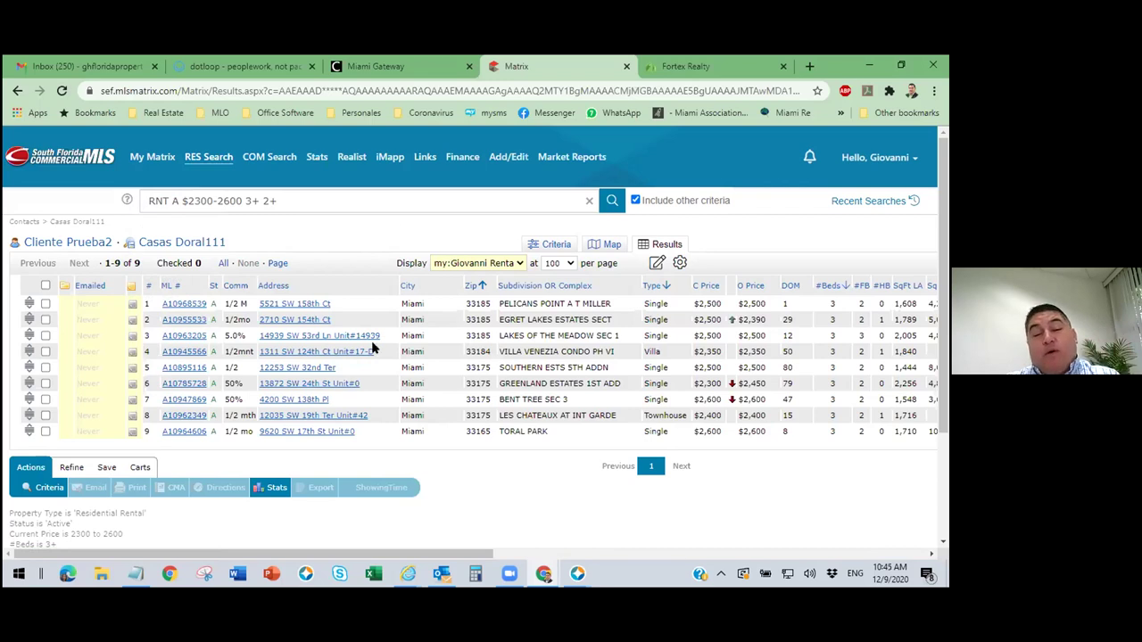
click(608, 244)
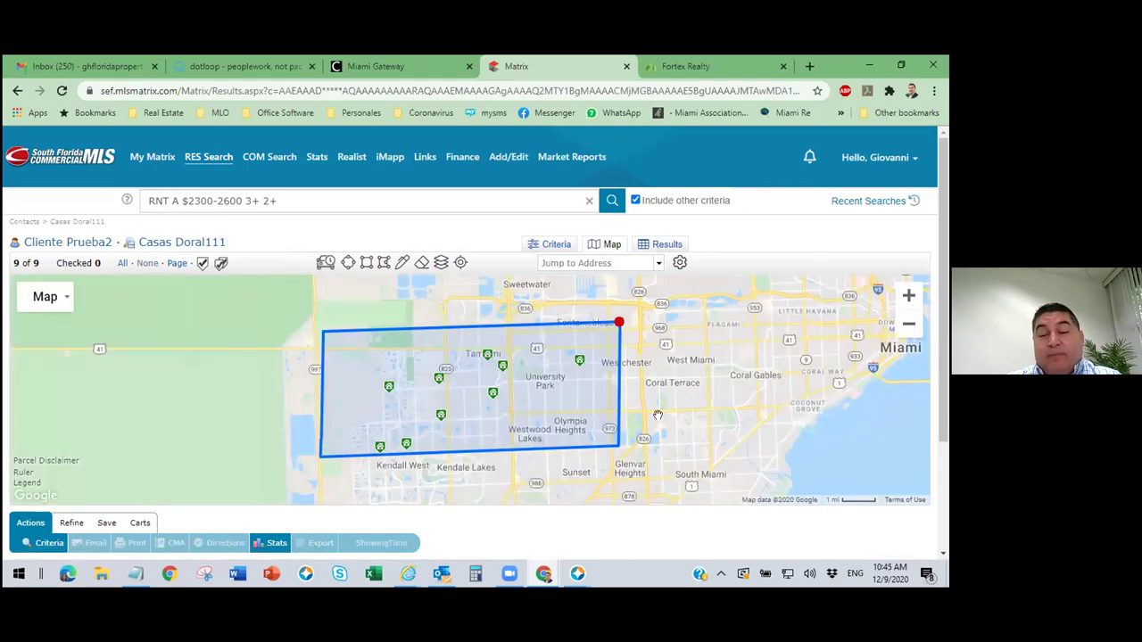
Zoom the map out one level and return to the search criteria.
click(909, 326)
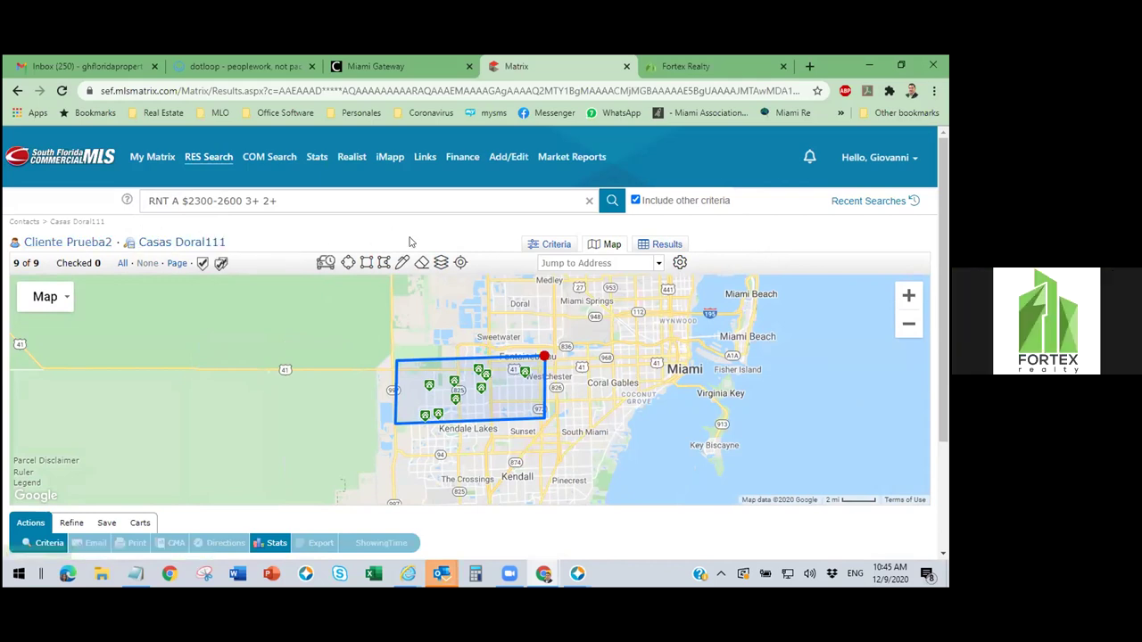
click(556, 246)
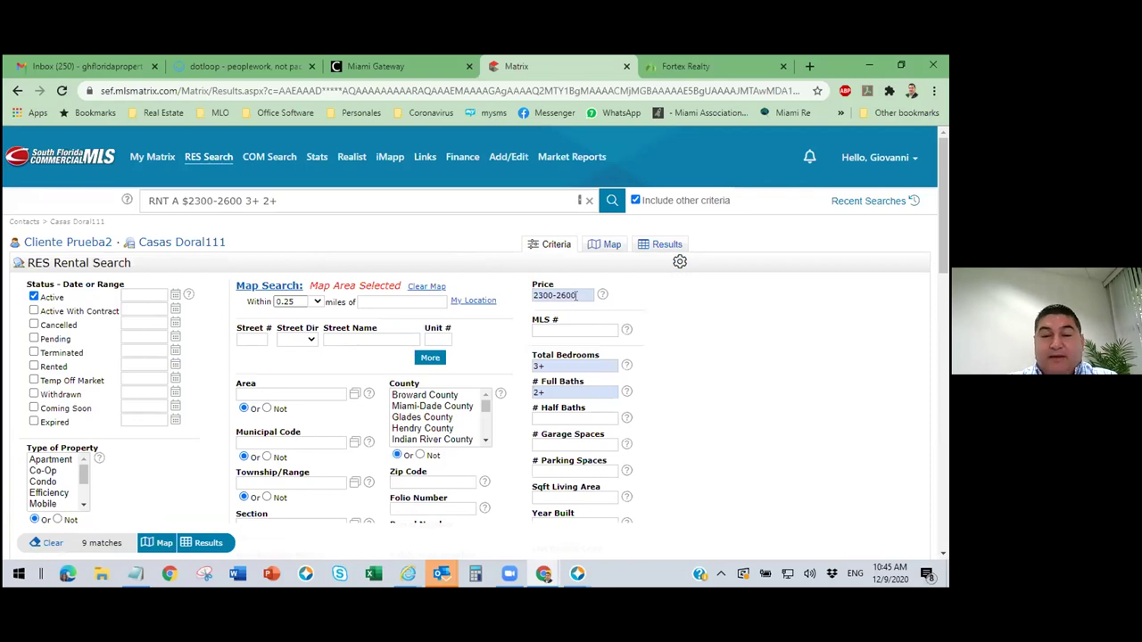
Limit Type of Property to Single and Townhouse and view the 8 results.
mouse_move(577, 294)
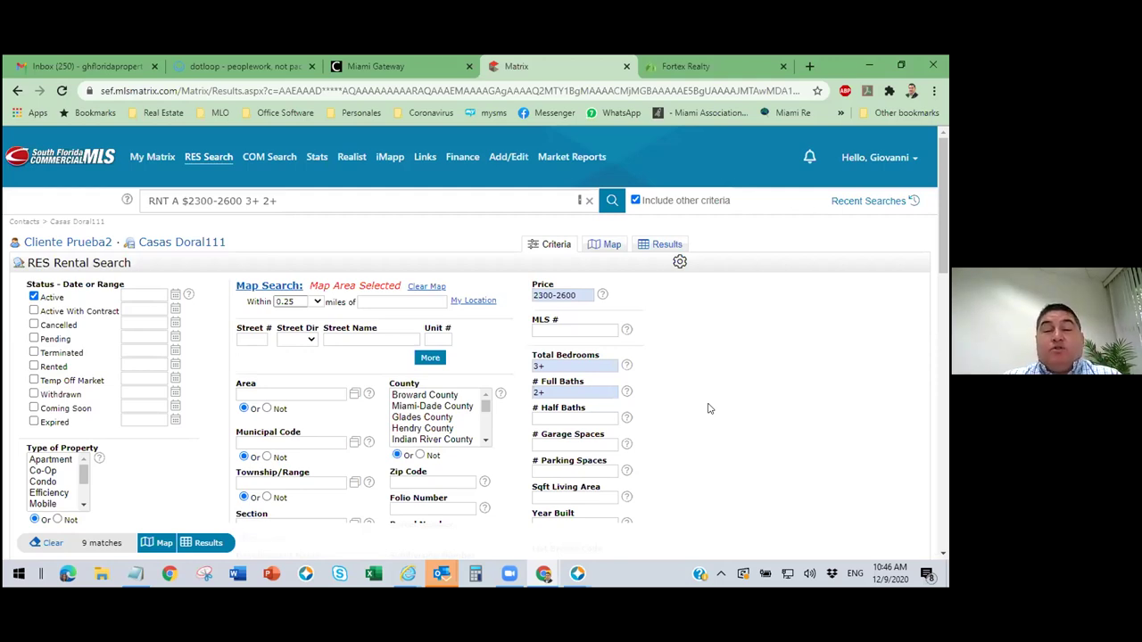
click(87, 493)
click(55, 482)
key(shift+Down)
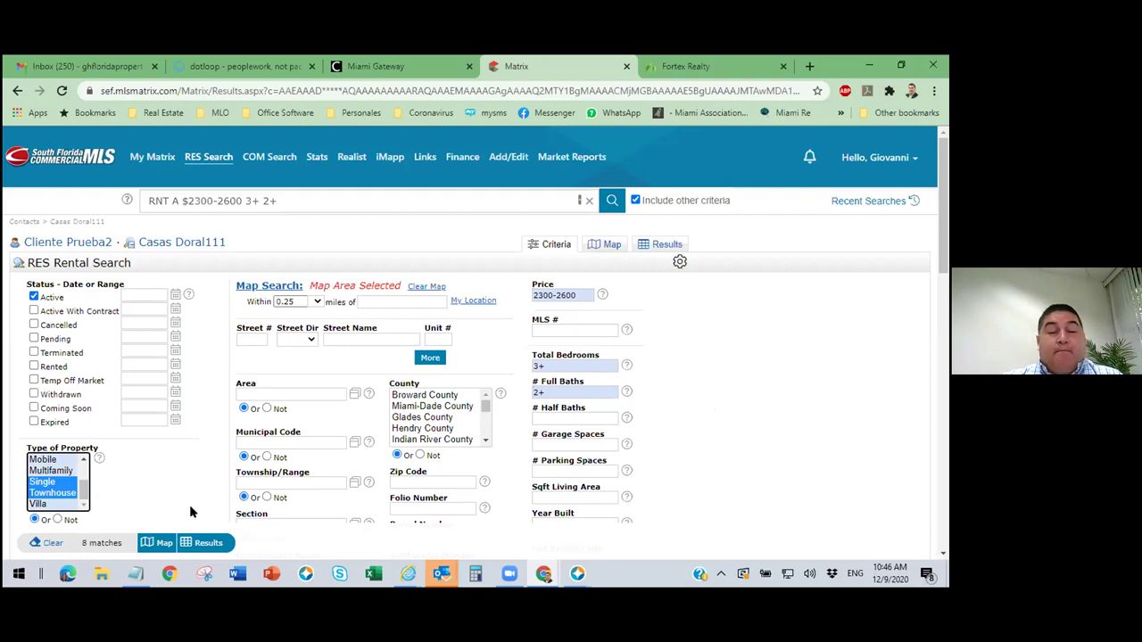
click(210, 544)
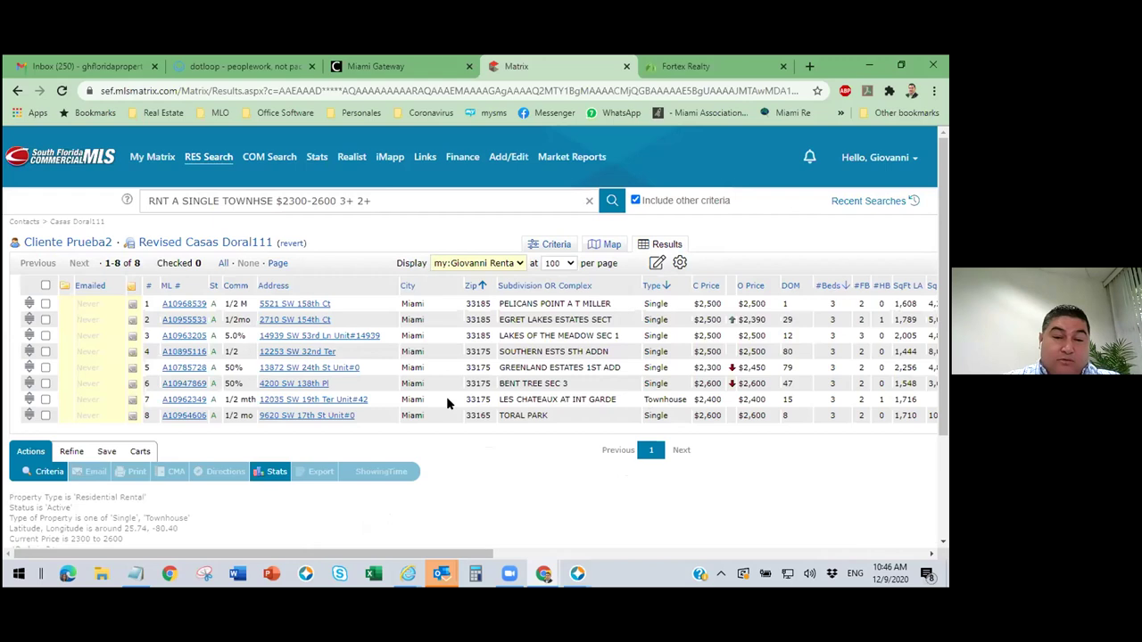
Back in the criteria, deselect Single and Townhouse from Type of Property.
click(557, 247)
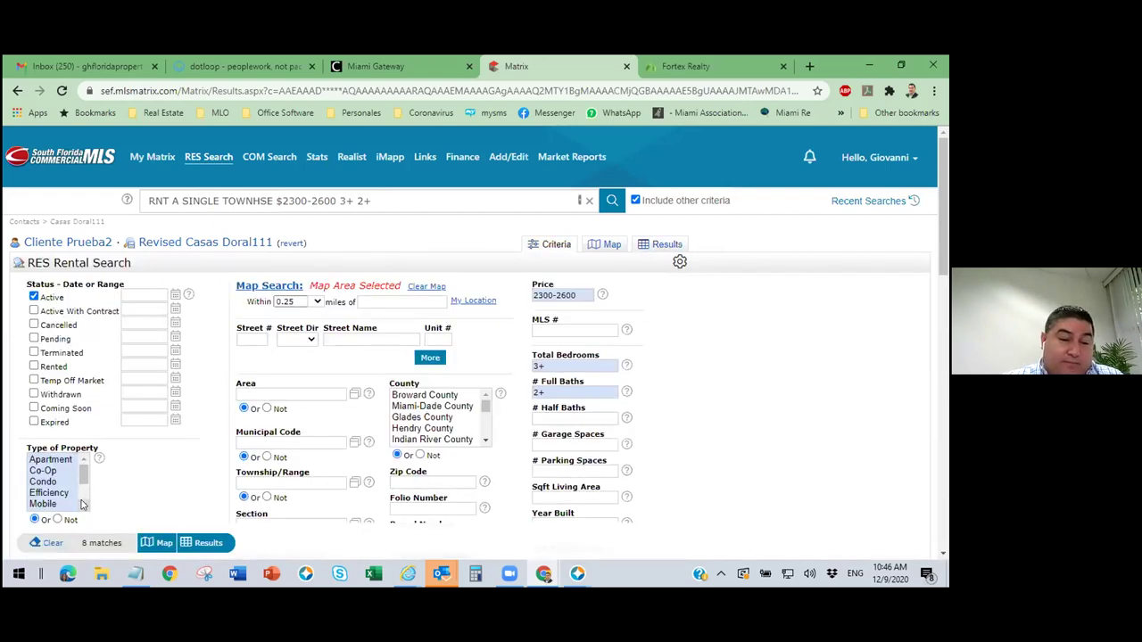
click(84, 504)
ctrl+click(59, 494)
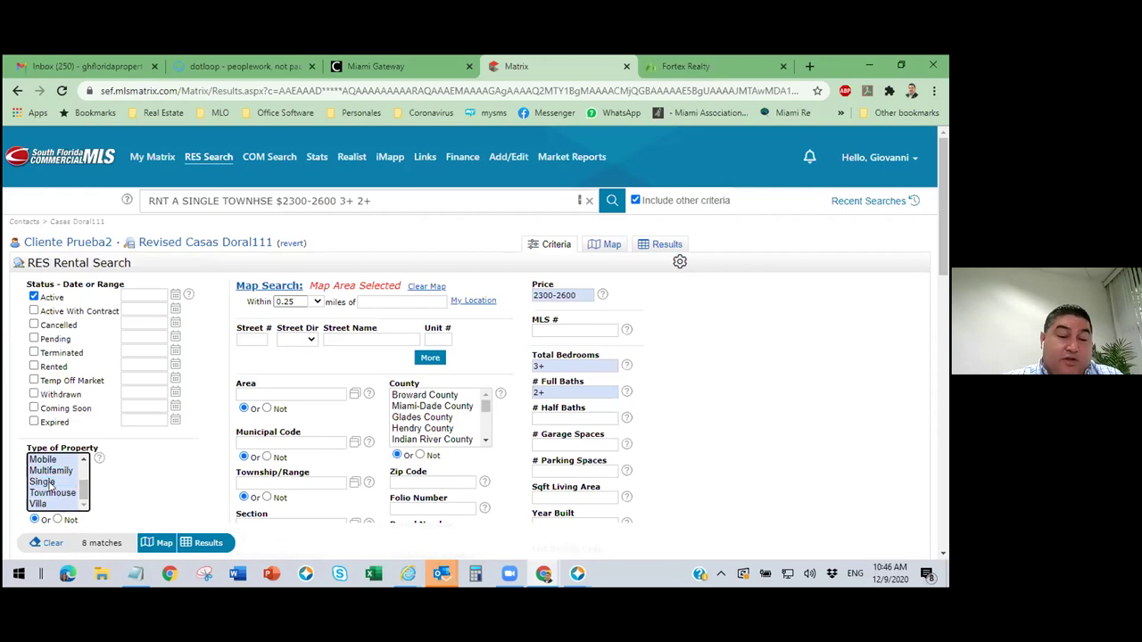
ctrl+click(45, 481)
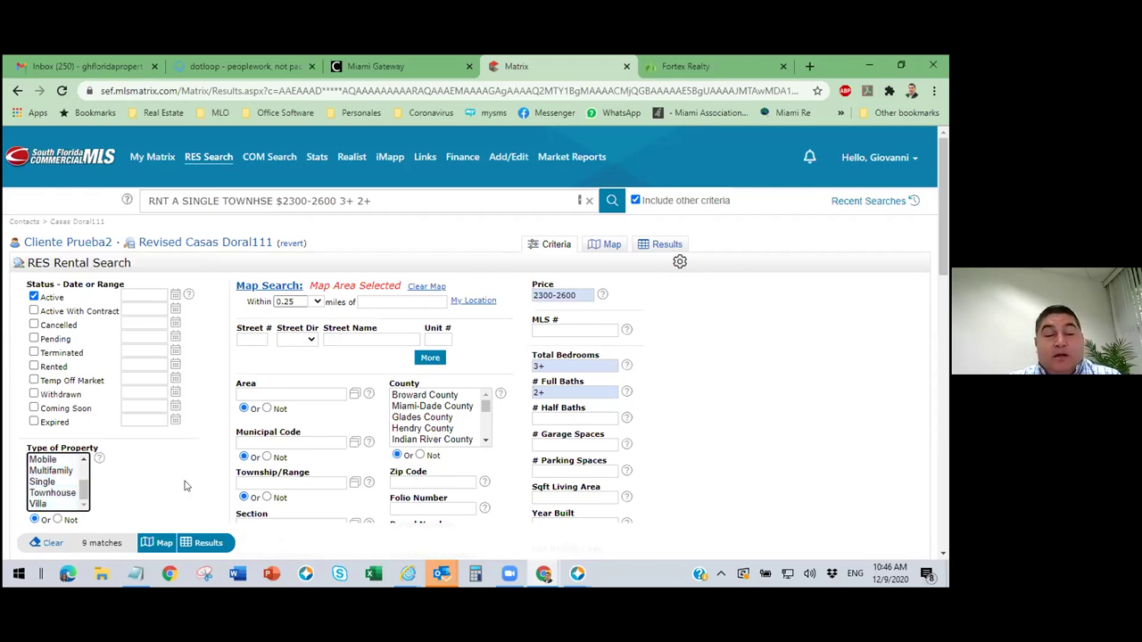
Show the 9 results sorted by the Type column, then view them on the map.
click(207, 543)
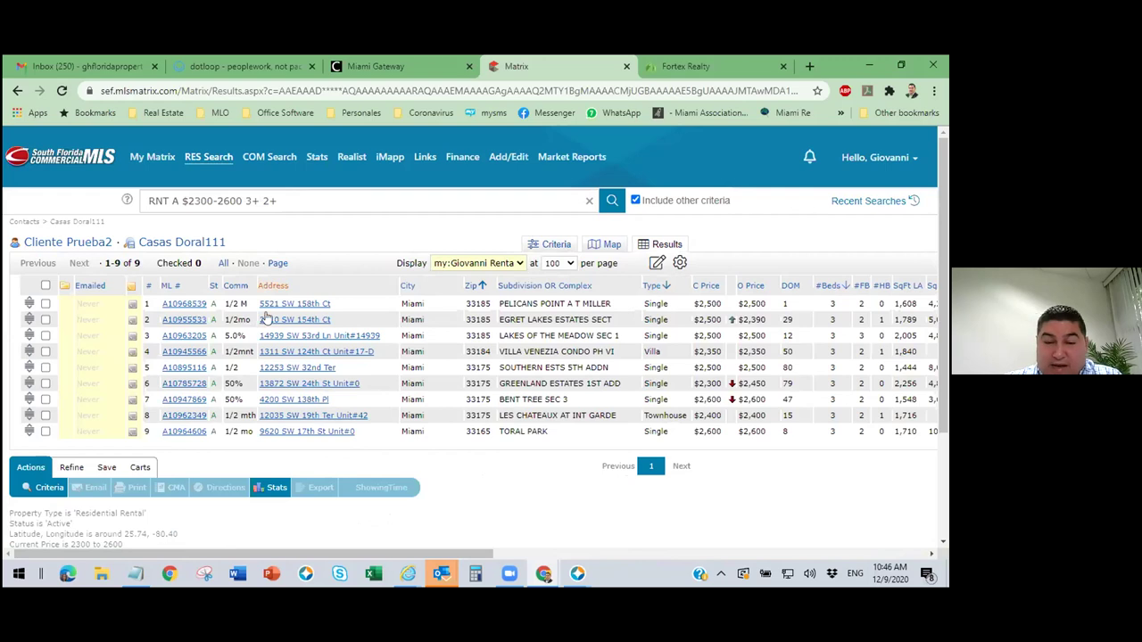
click(653, 287)
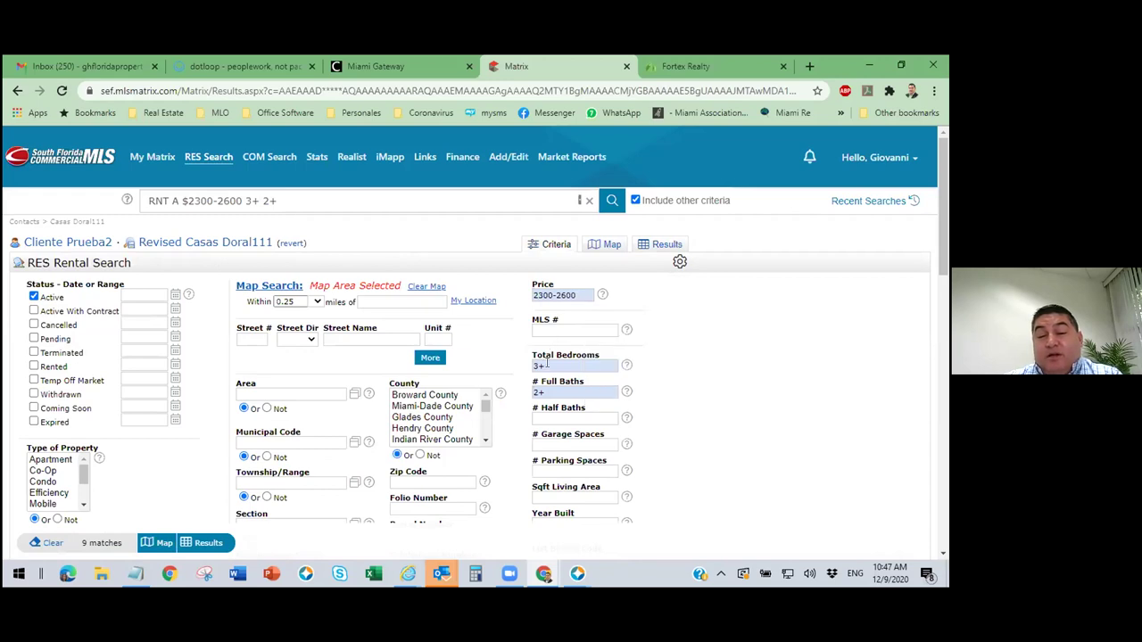
click(610, 249)
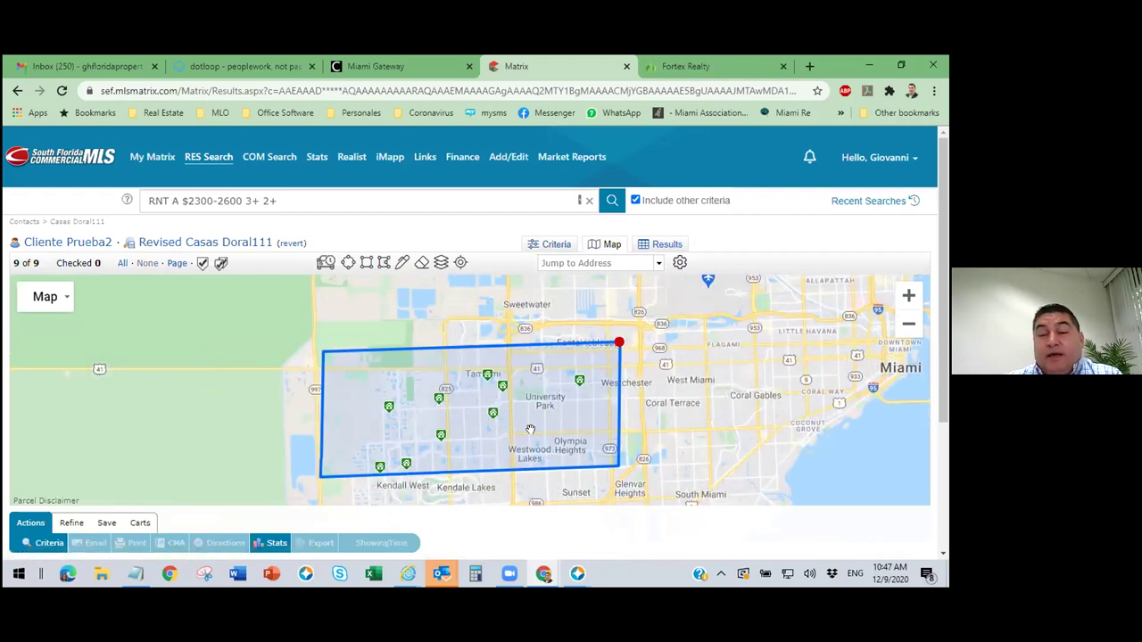
Zoom the Miami map out one level, keeping the search rectangle and all 9 listings.
click(671, 248)
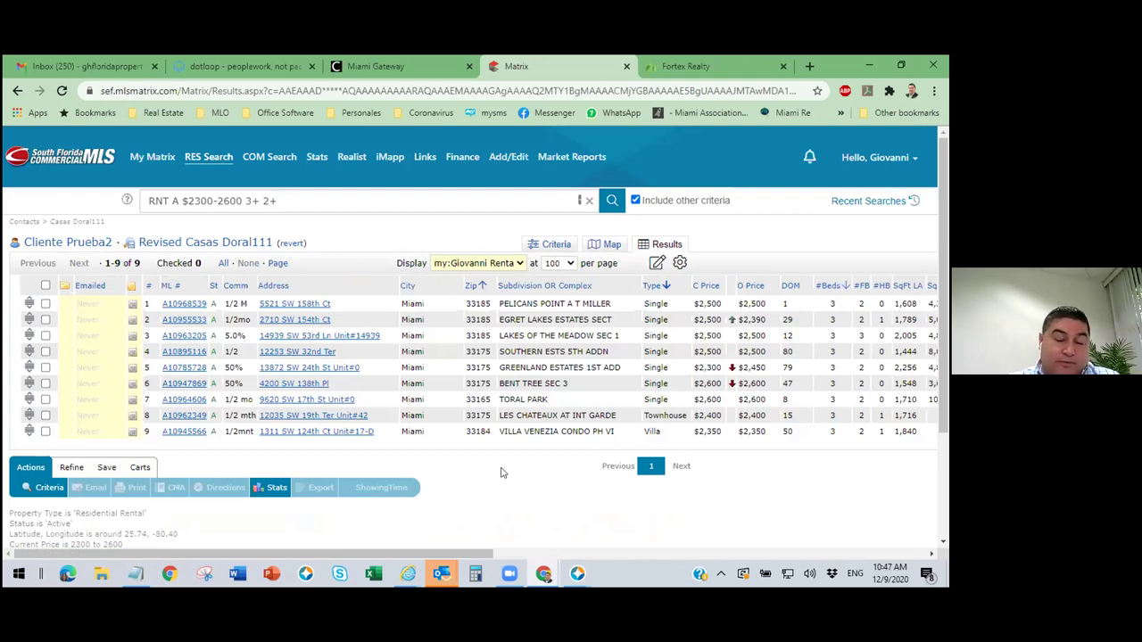
click(612, 245)
click(619, 317)
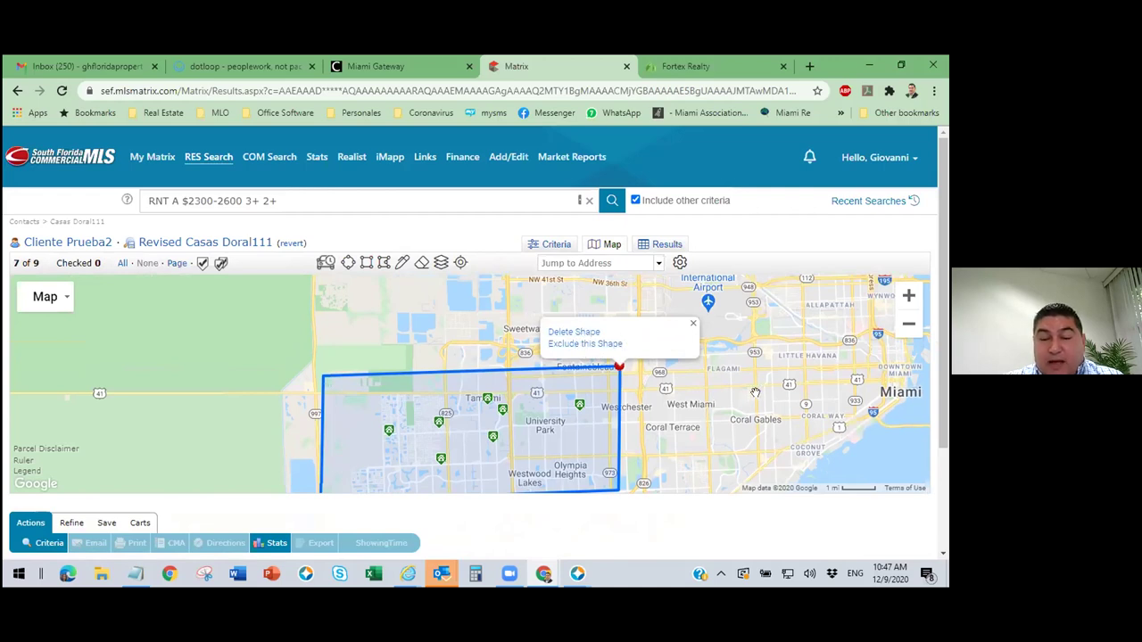
click(905, 328)
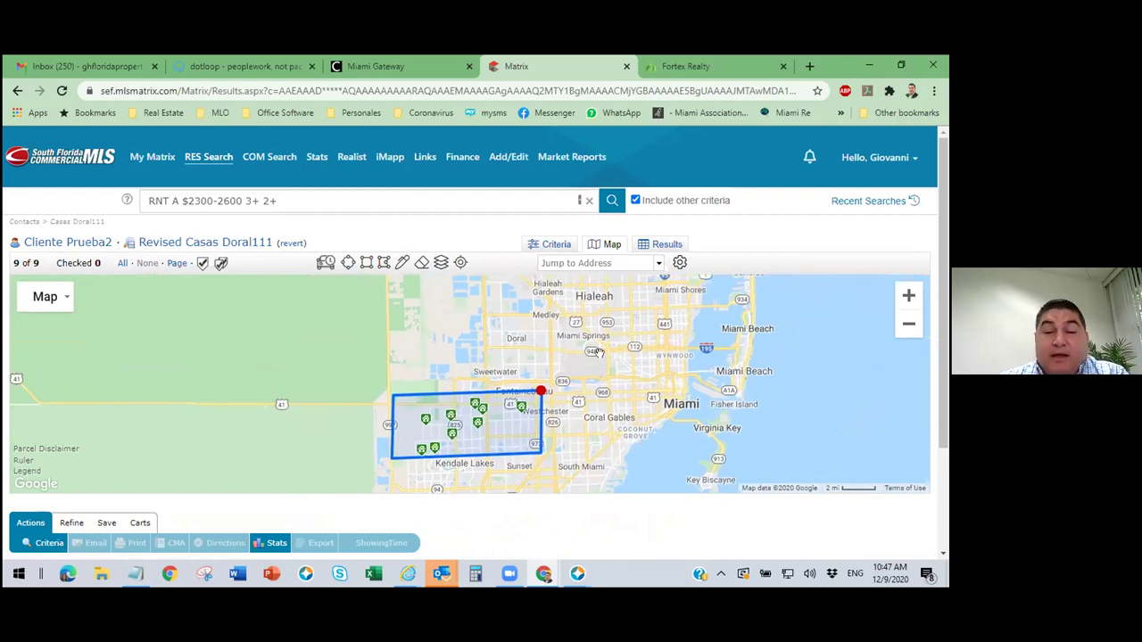
click(541, 390)
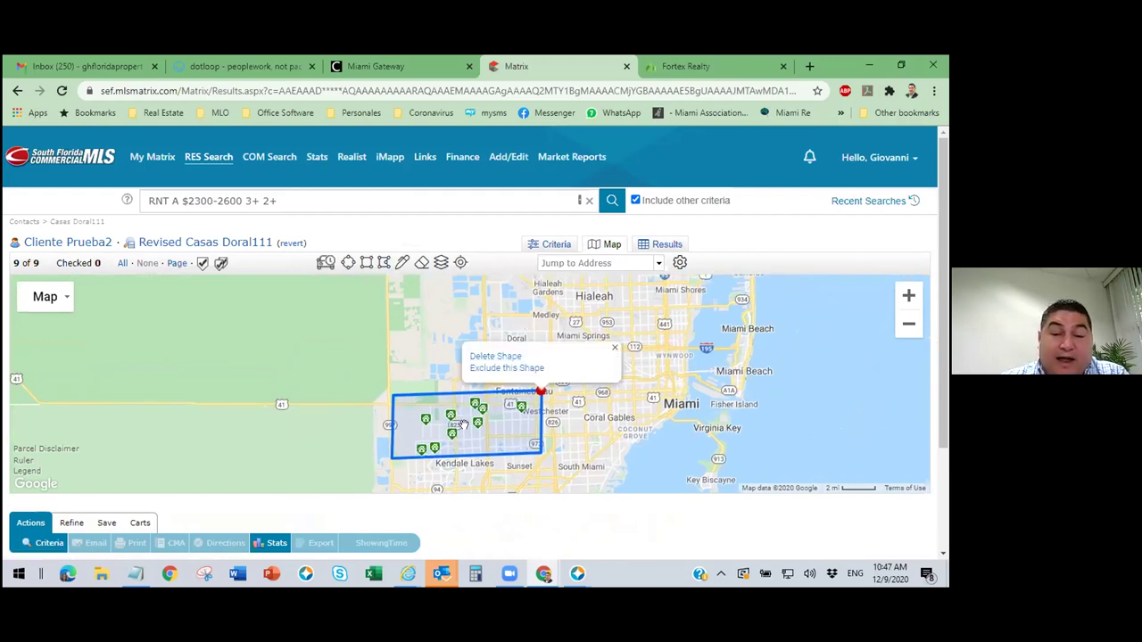
click(519, 403)
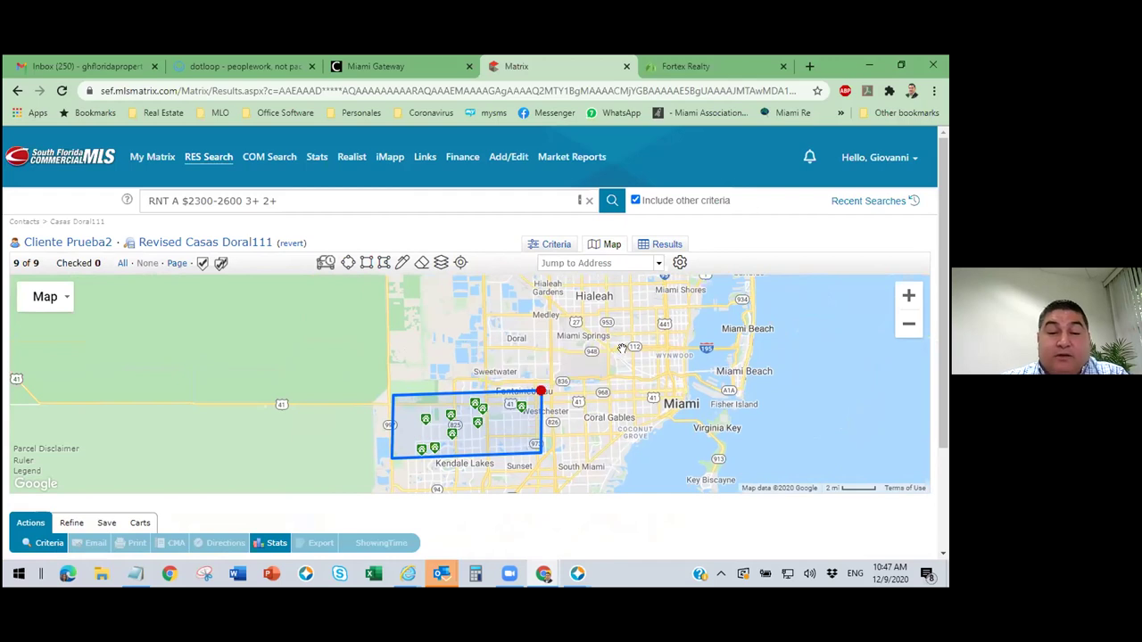
Draw a second polygon around Doral, growing the rental results from 9 to 40 listings.
click(382, 264)
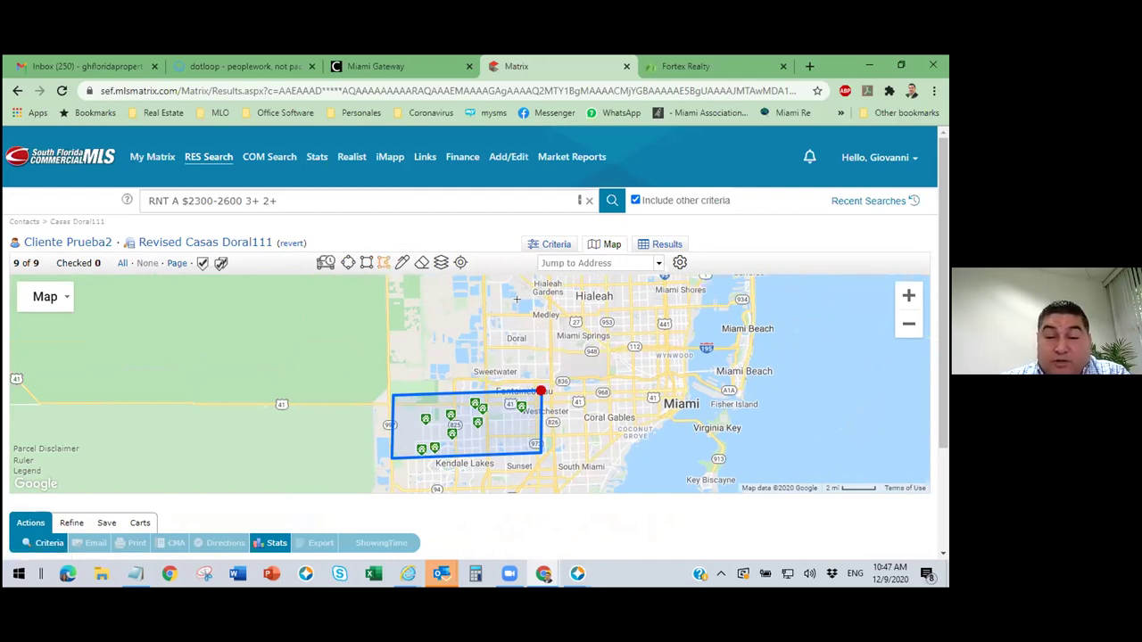
click(548, 296)
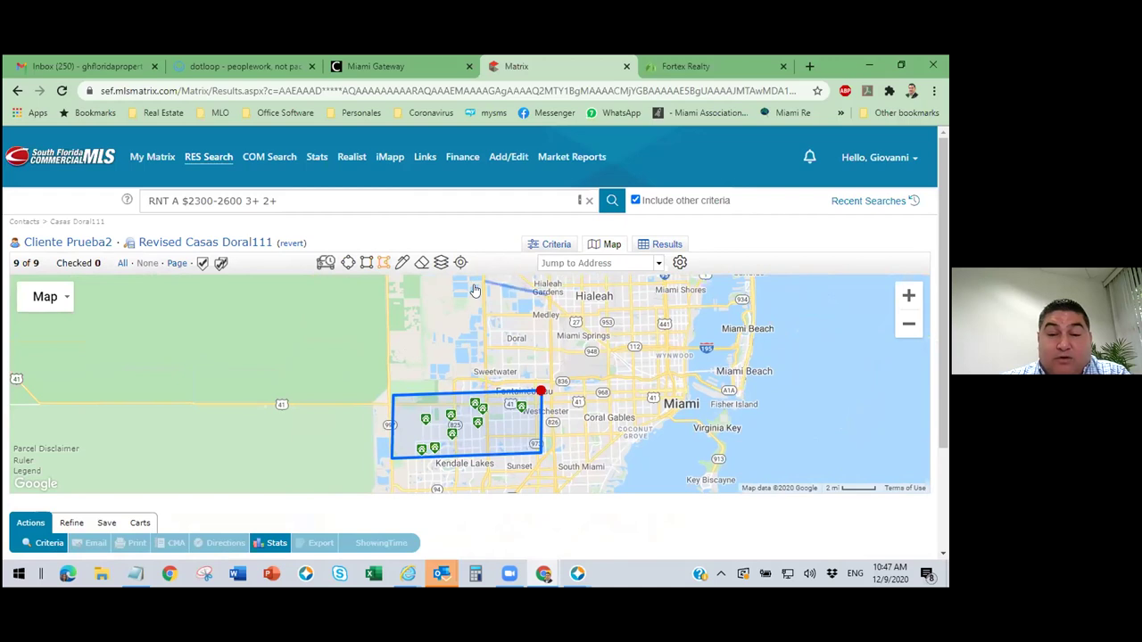
click(476, 286)
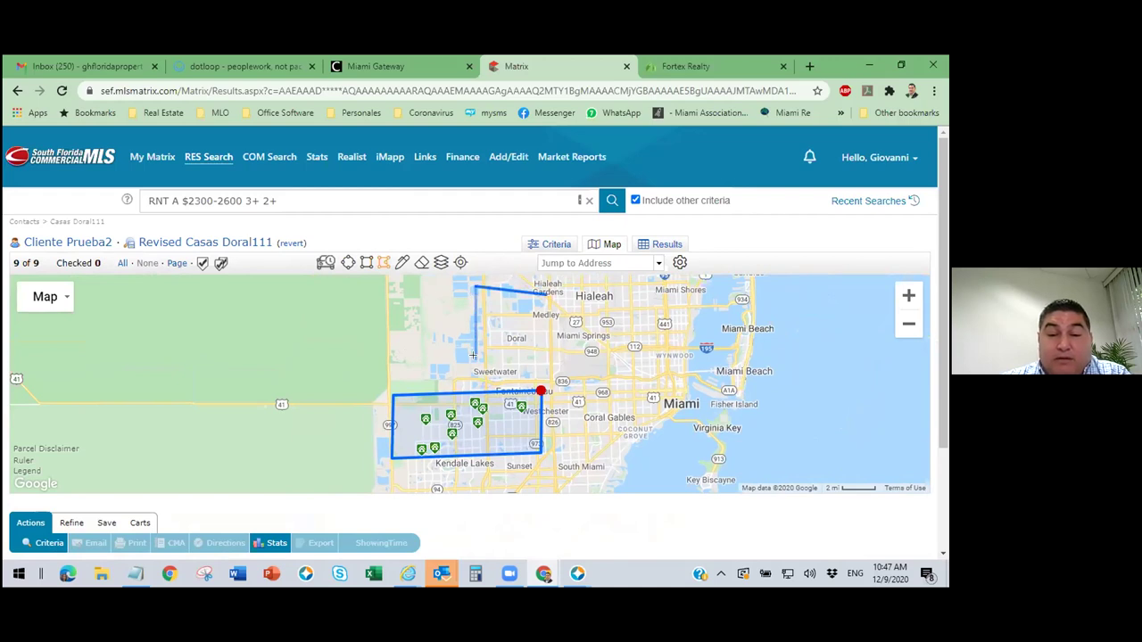
click(477, 379)
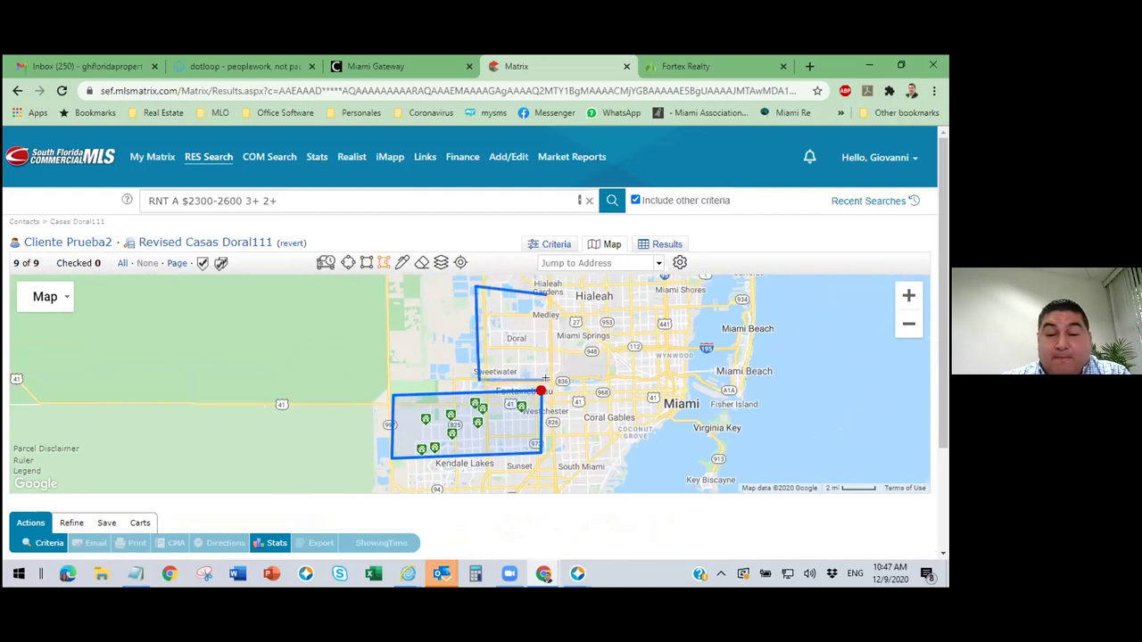
click(551, 380)
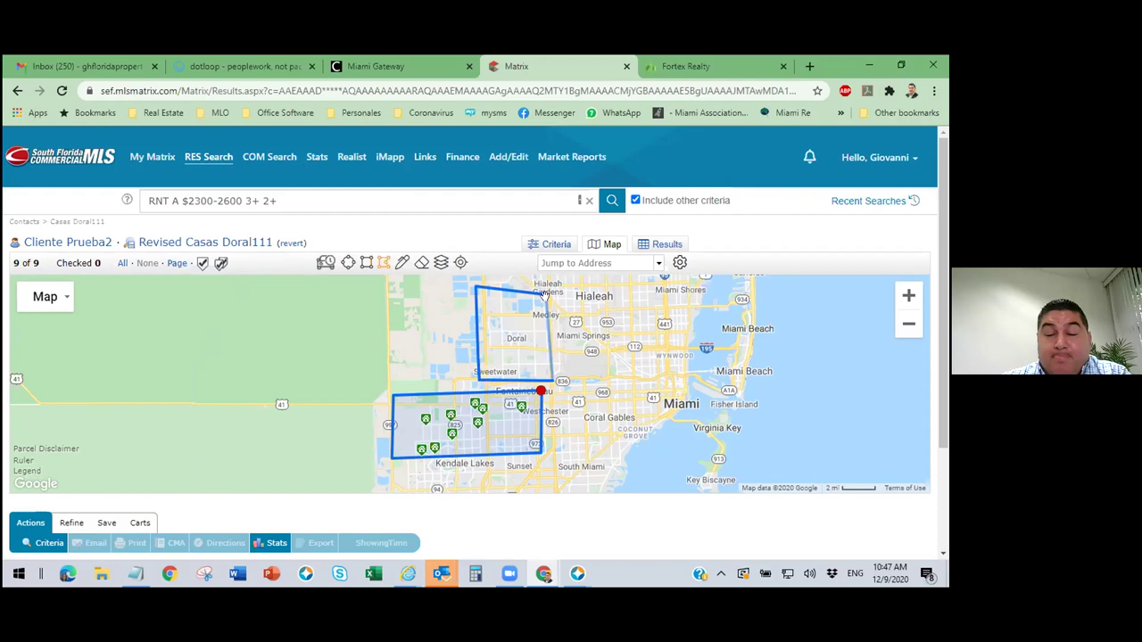
click(546, 296)
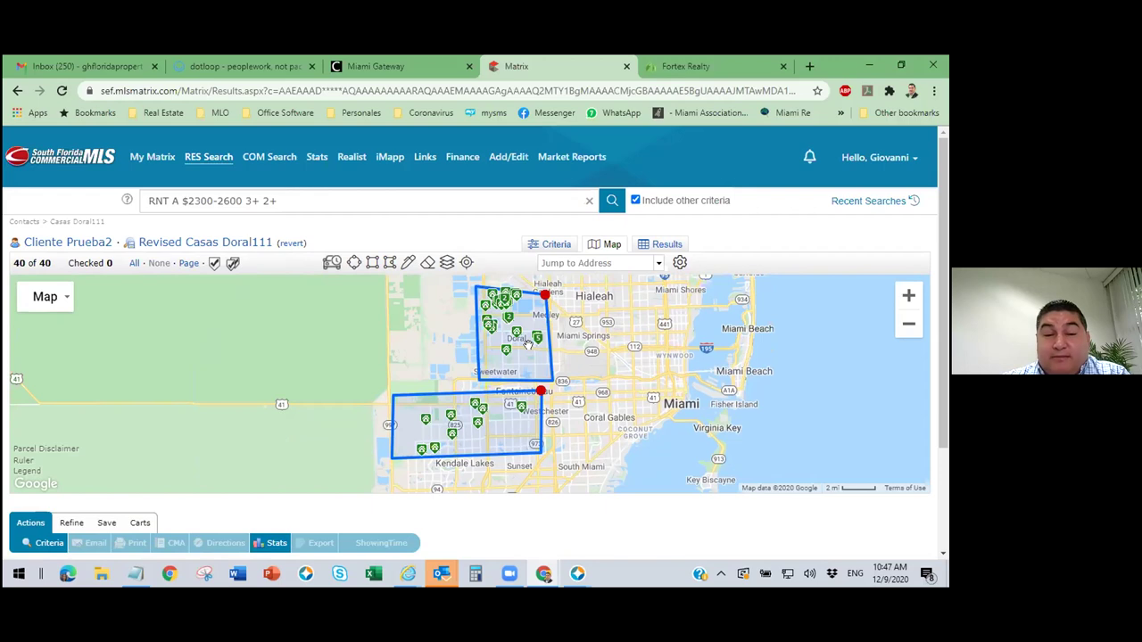
mouse_move(516, 332)
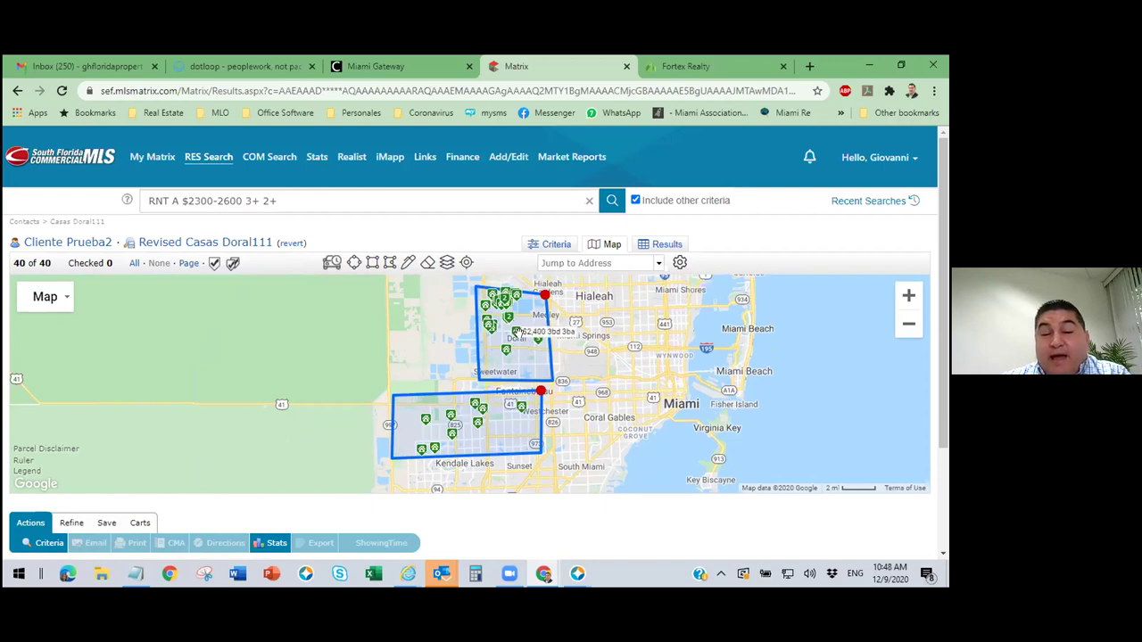
mouse_move(437, 453)
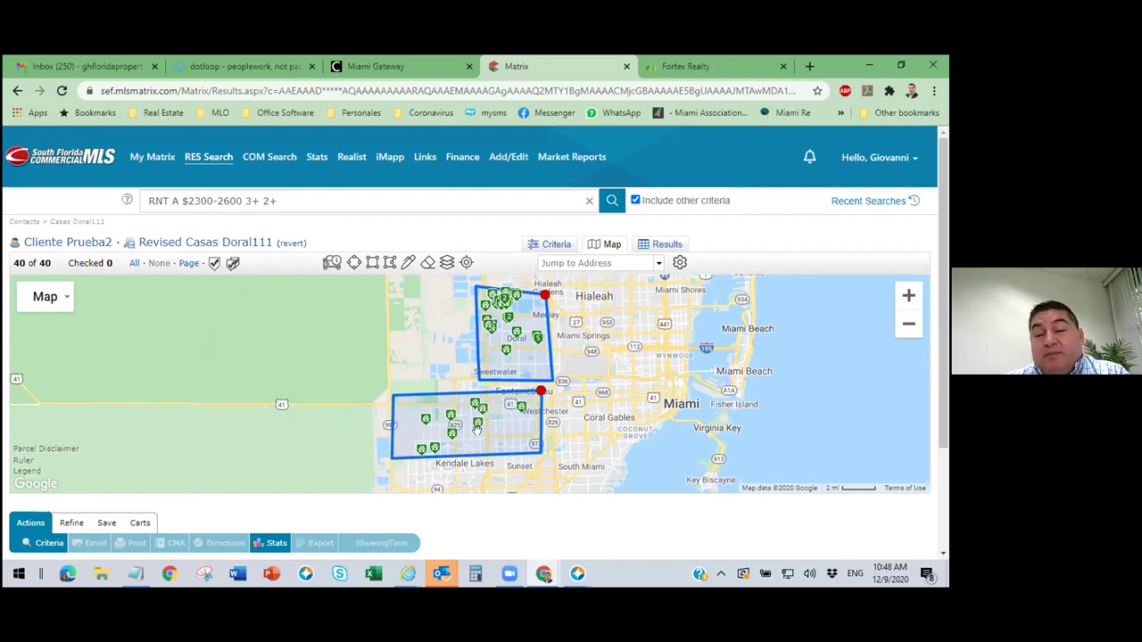
Exclude the southern search shape from the search.
click(540, 392)
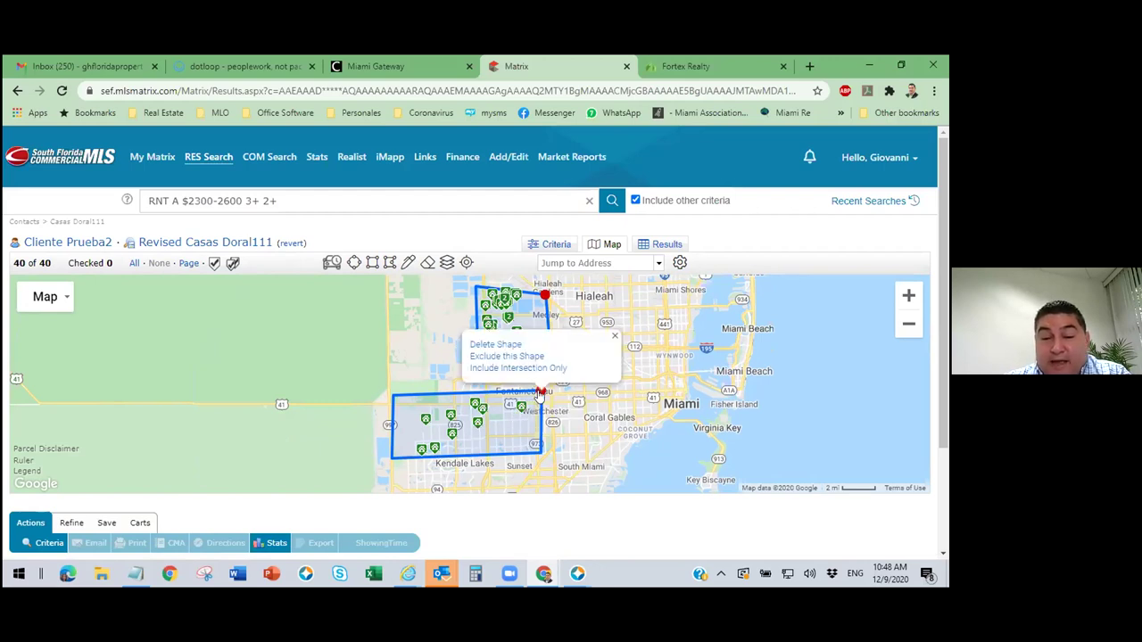
click(505, 433)
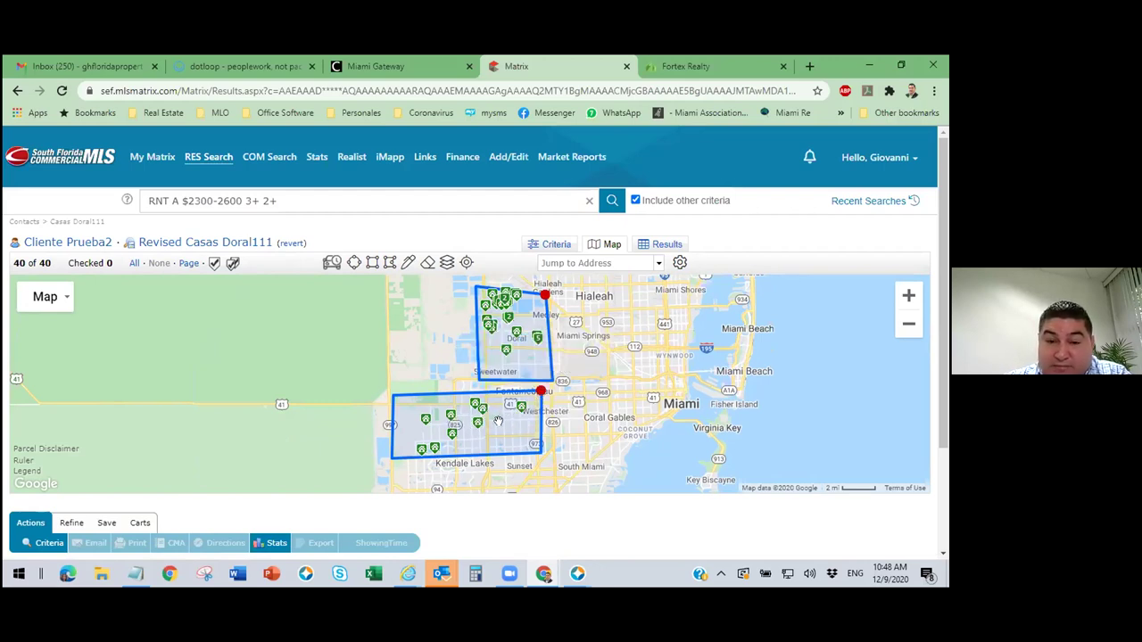
click(541, 392)
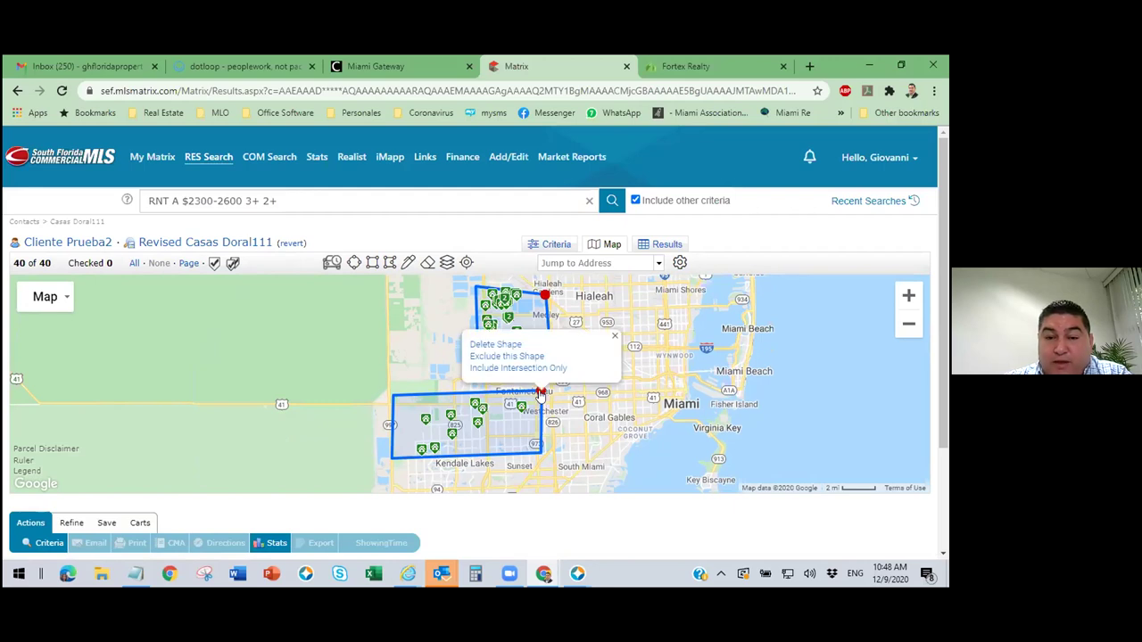
click(541, 393)
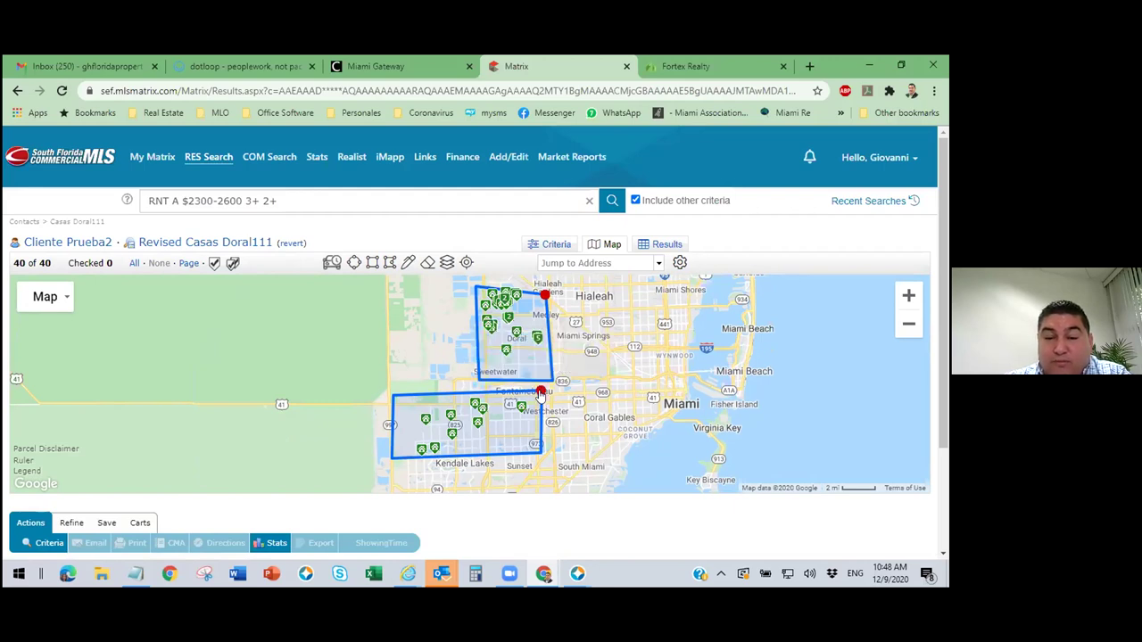
click(541, 393)
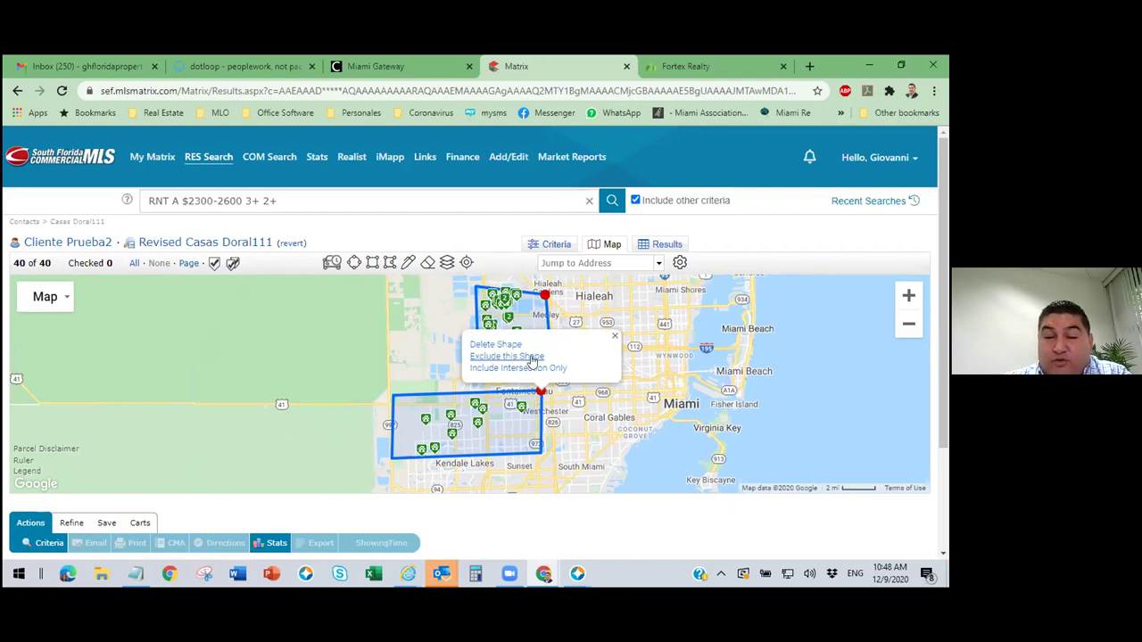
click(507, 356)
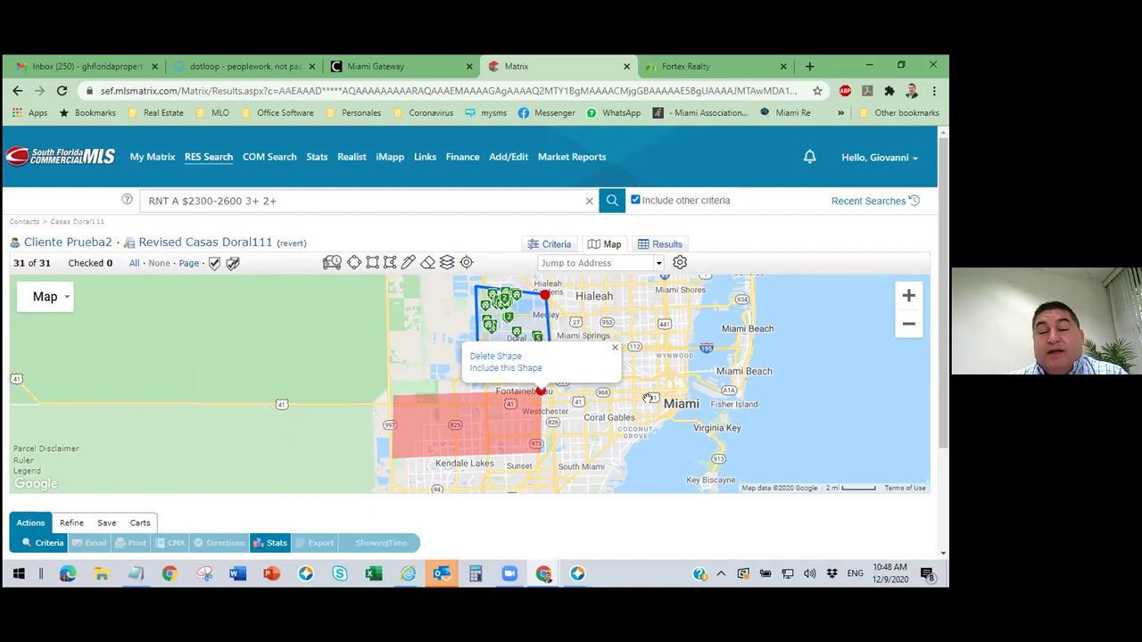
click(614, 347)
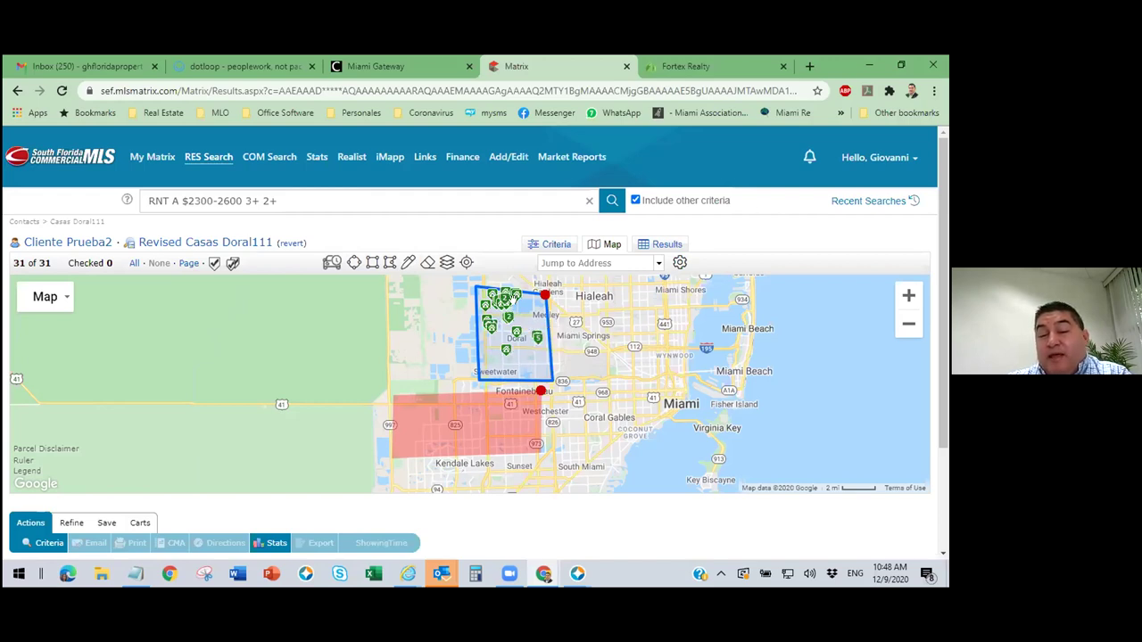
Re-include the southern shape, exclude it again, and view the 31 listings as a table.
click(541, 391)
click(463, 430)
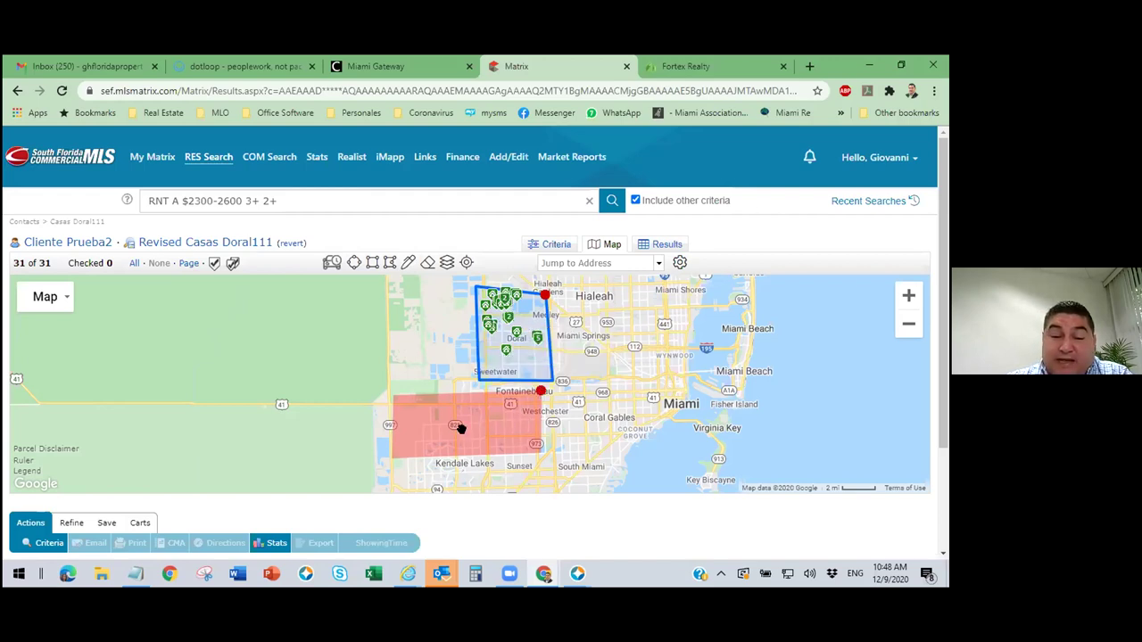
click(540, 391)
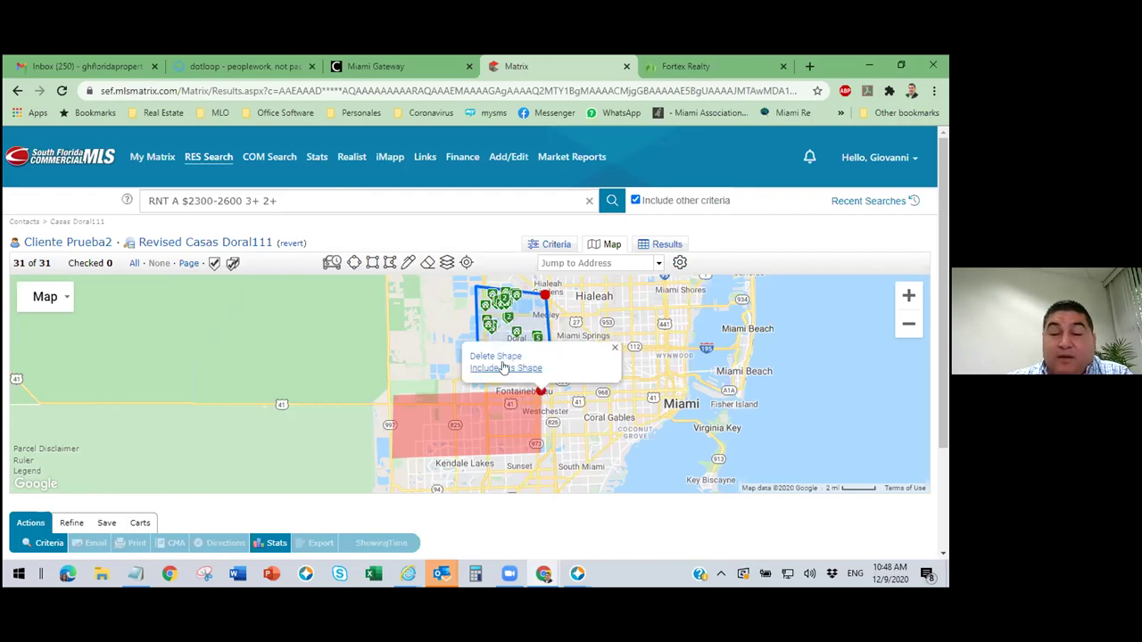
click(501, 369)
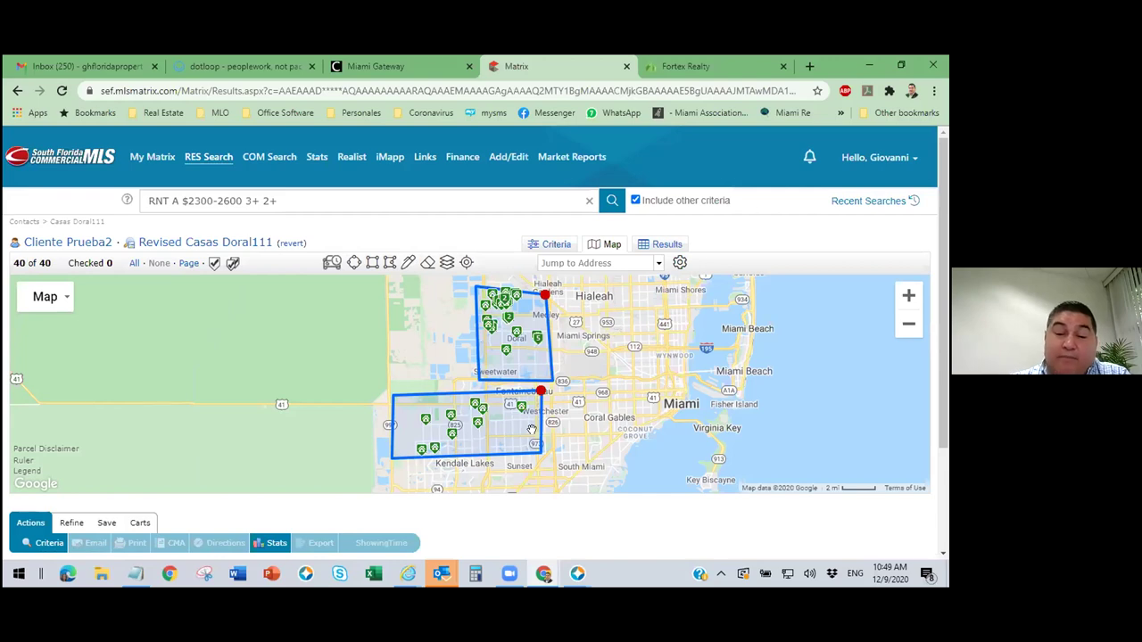
click(541, 392)
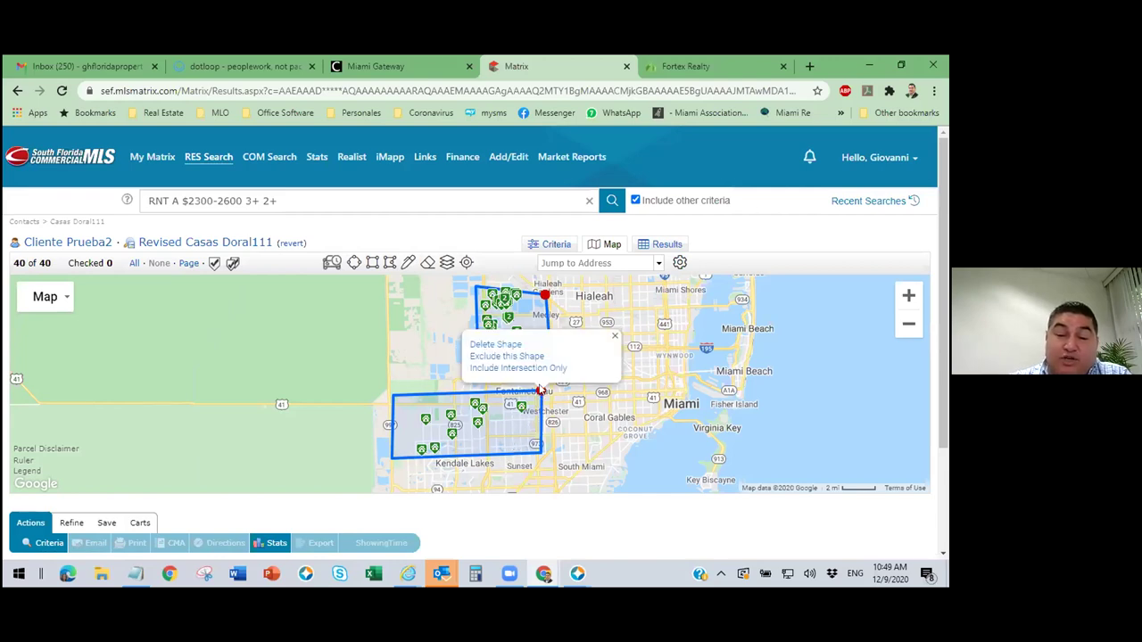
click(498, 356)
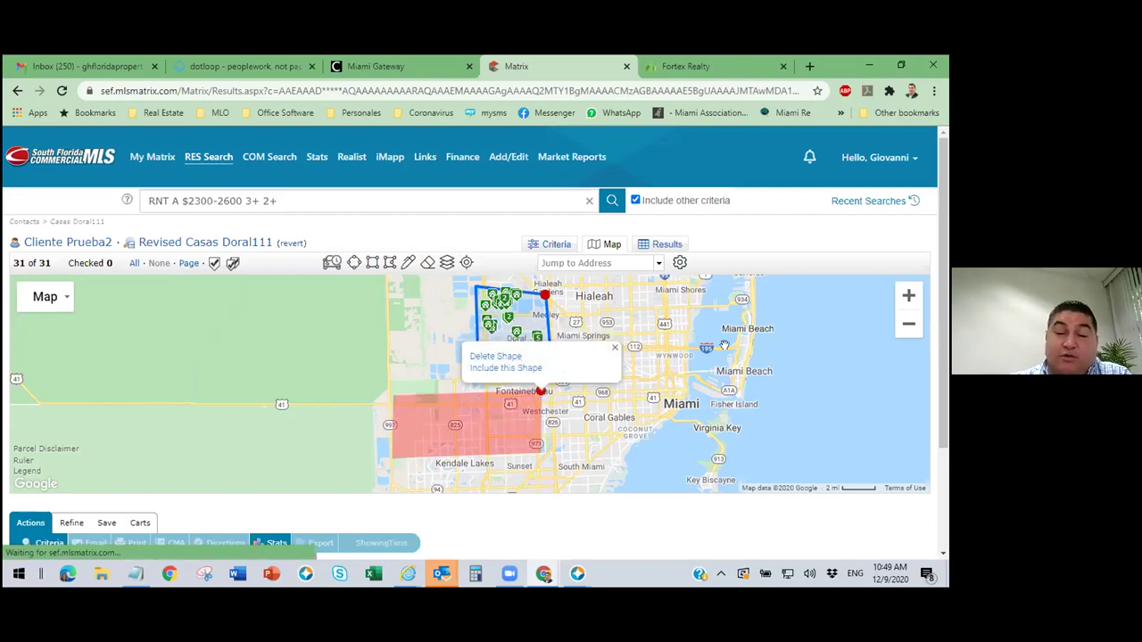
click(666, 245)
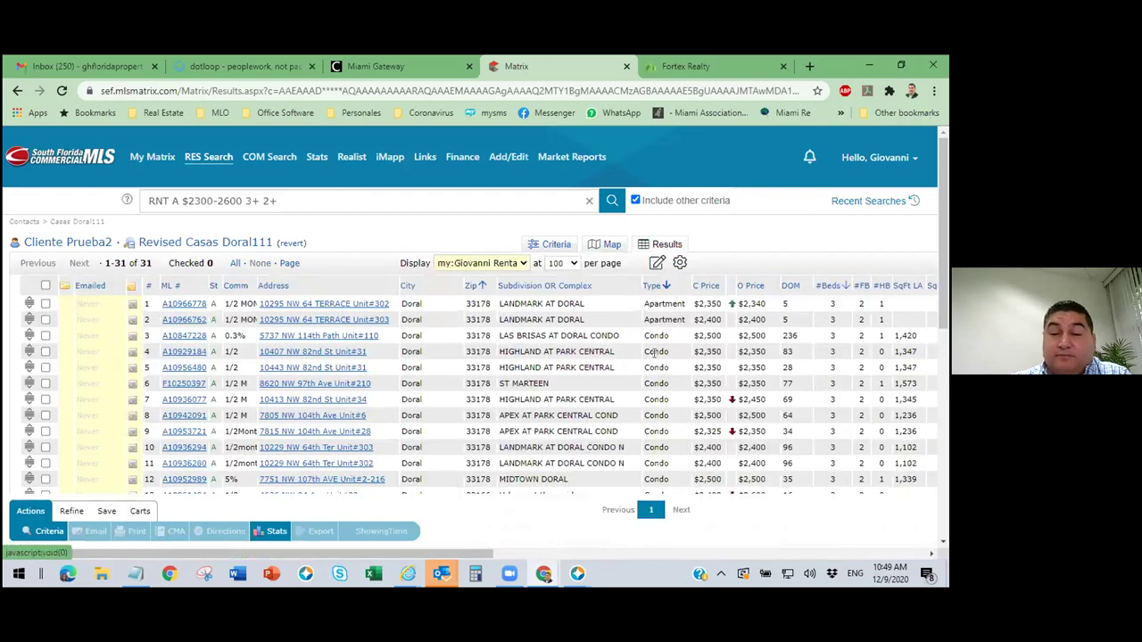
scroll(675, 397, down, 1)
scroll(680, 393, down, 2)
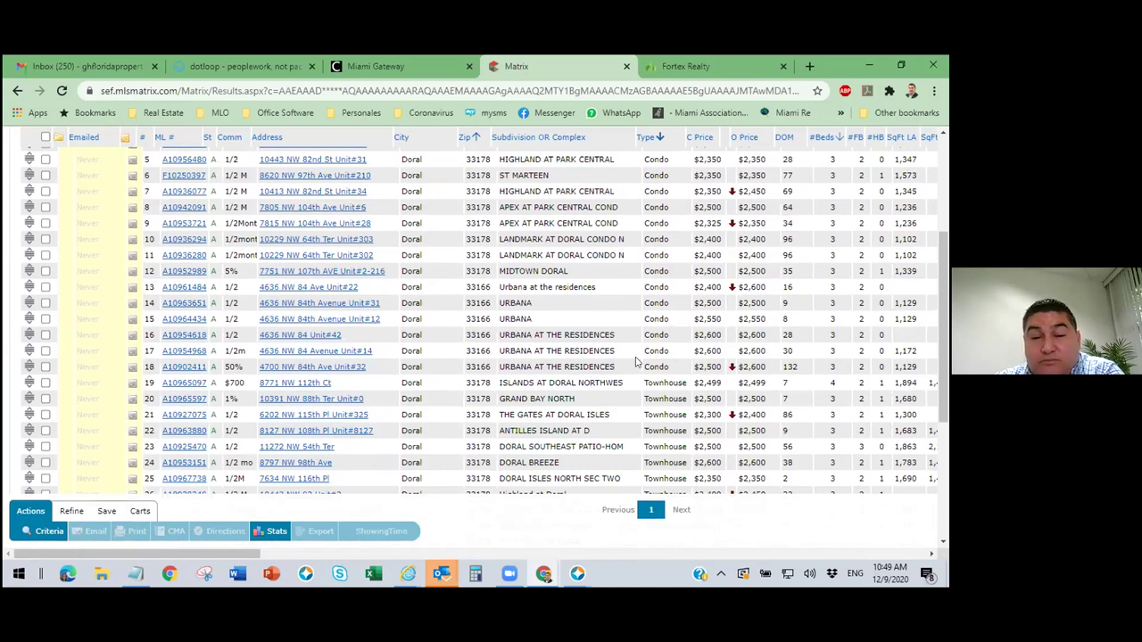
scroll(659, 333, up, 1)
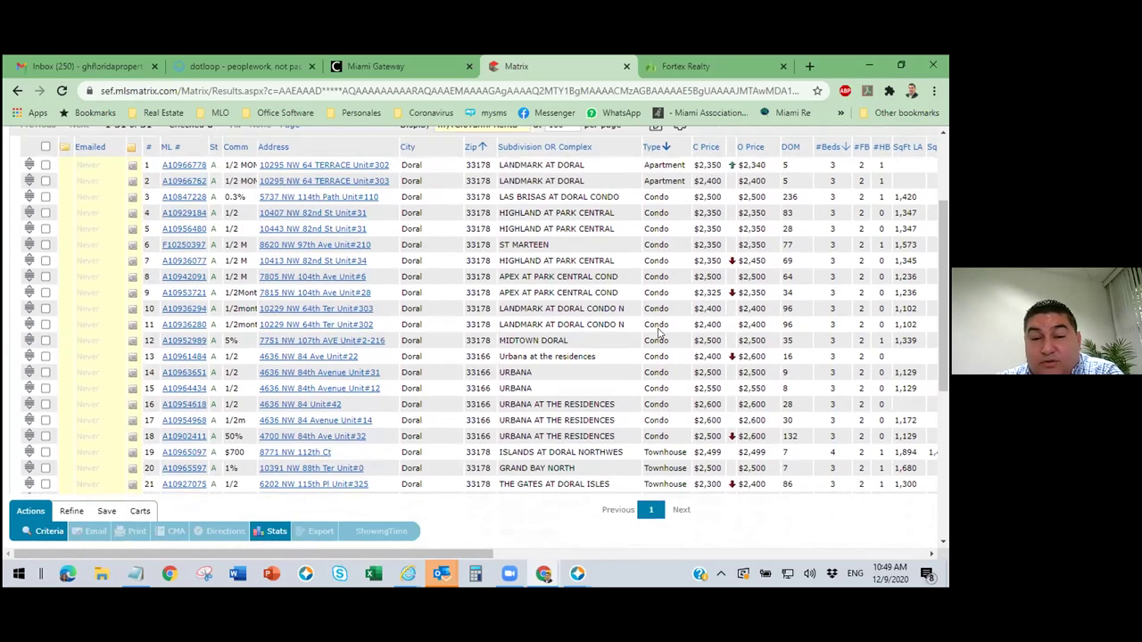
scroll(666, 261, down, 1)
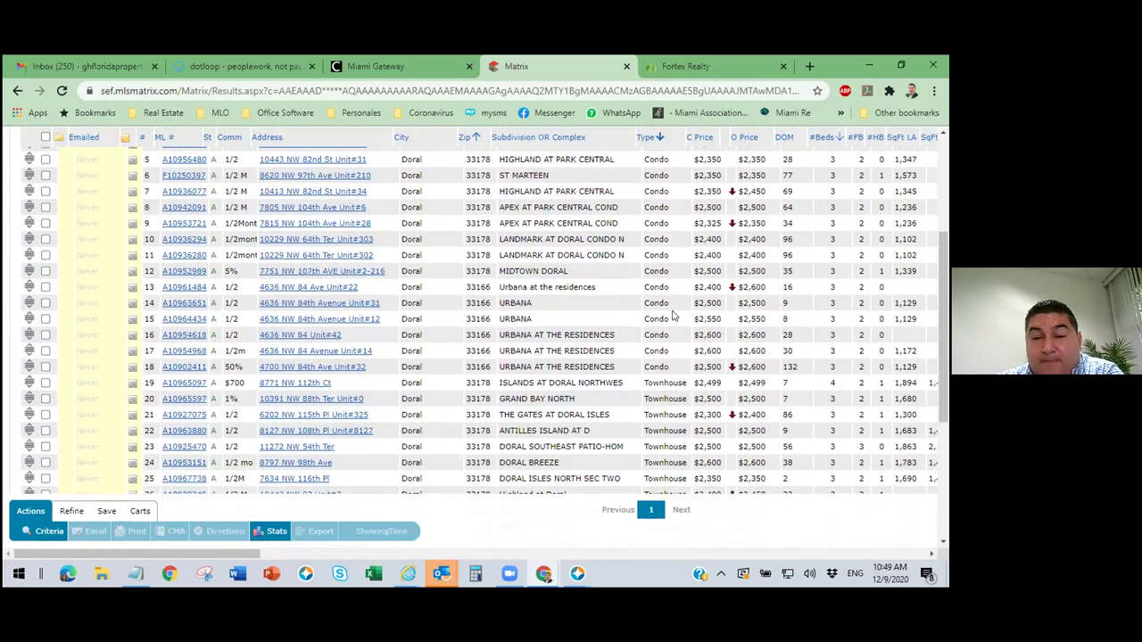
scroll(675, 319, up, 1)
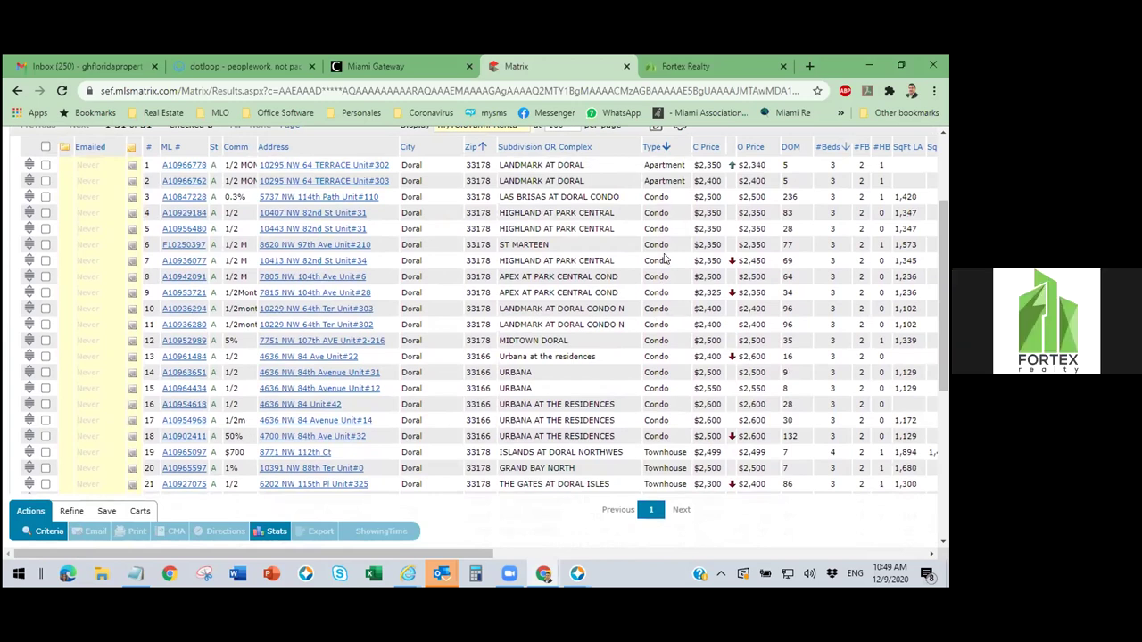
scroll(663, 307, up, 1)
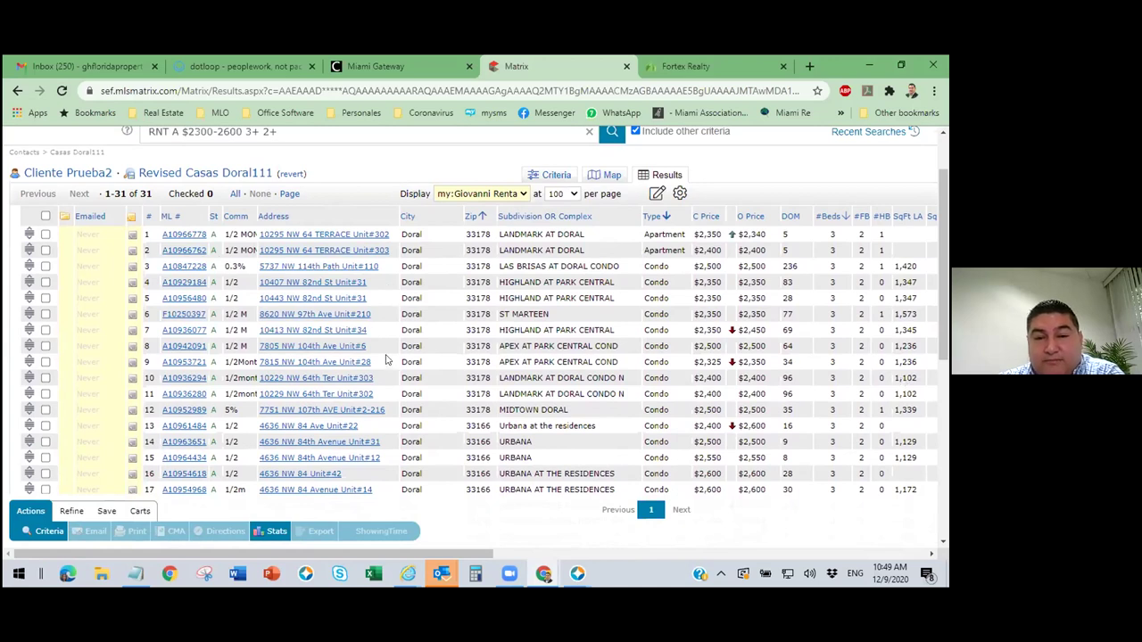
Review the results table, scrolling across its columns and through the listings.
click(555, 175)
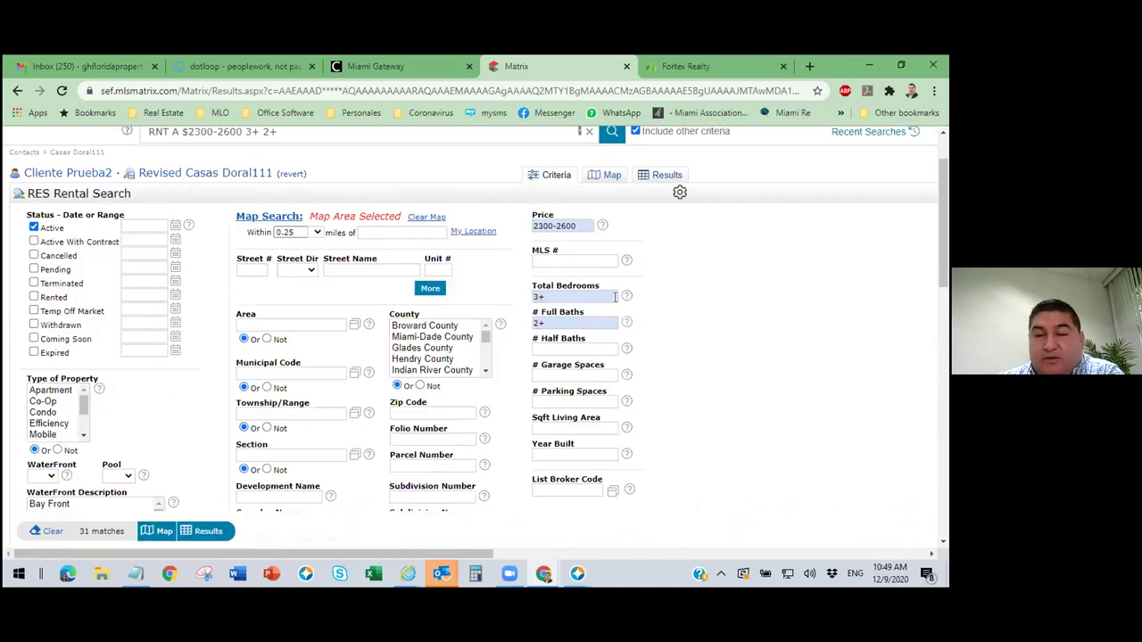
click(667, 176)
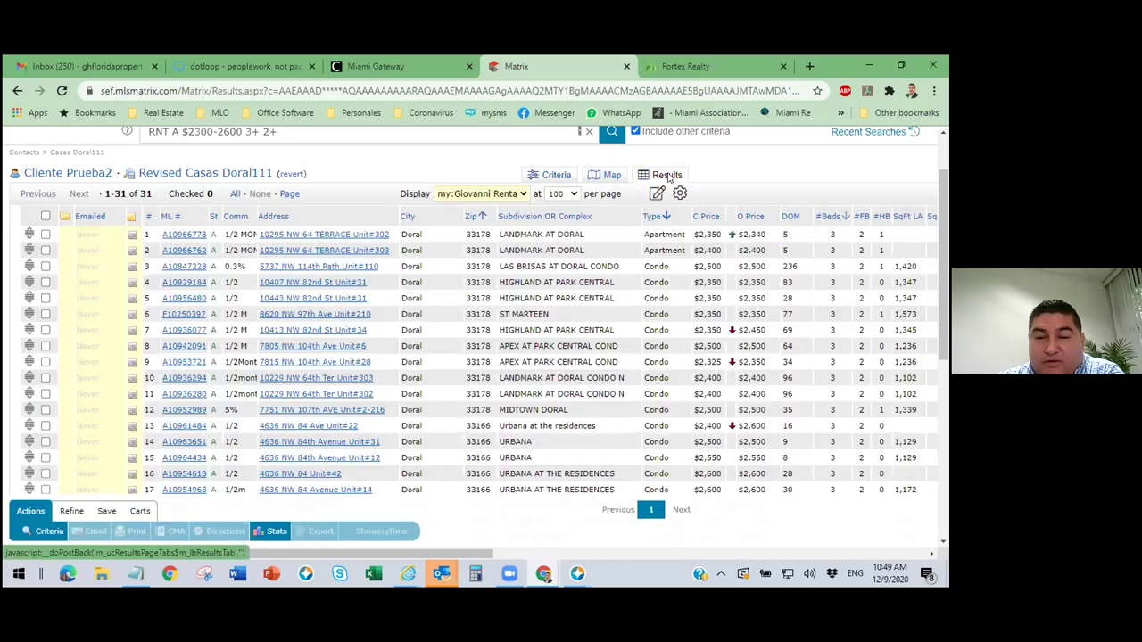
drag(445, 552, 646, 560)
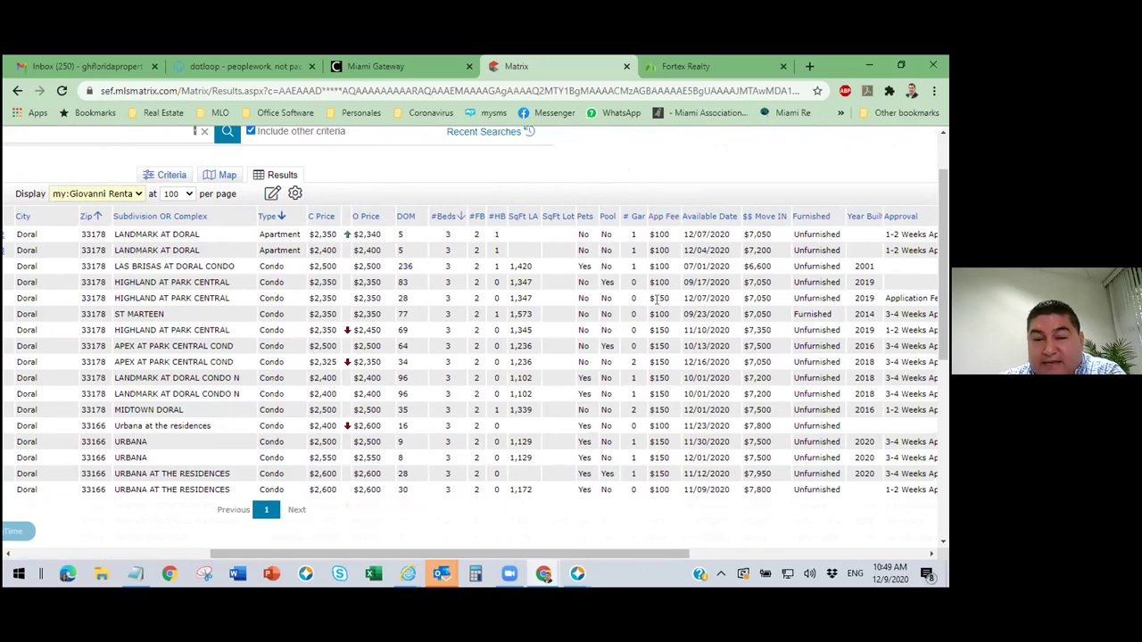
scroll(664, 318, down, 3)
scroll(663, 317, down, 1)
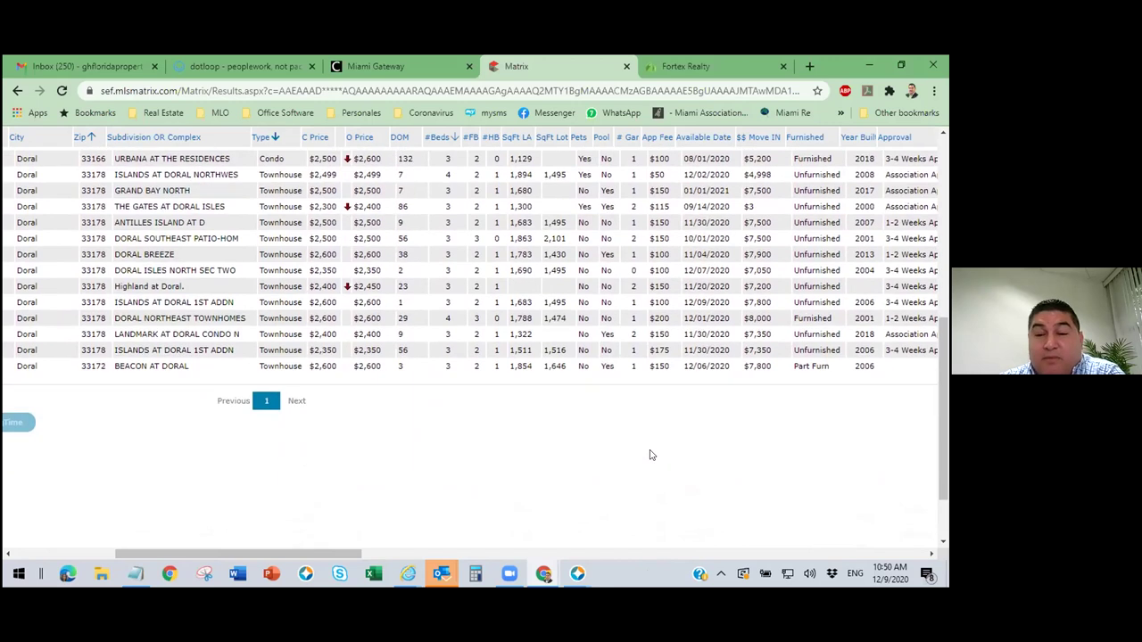
scroll(650, 454, up, 5)
Include the lower Kendale Lakes shape again, restoring 40 listings in the results table.
click(205, 249)
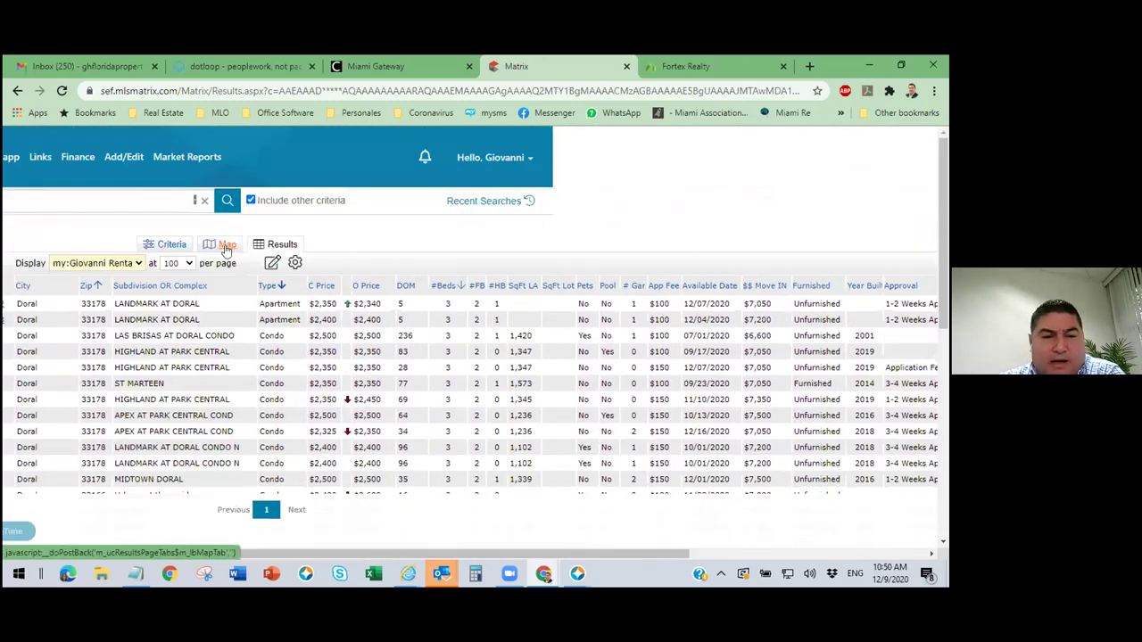
click(542, 393)
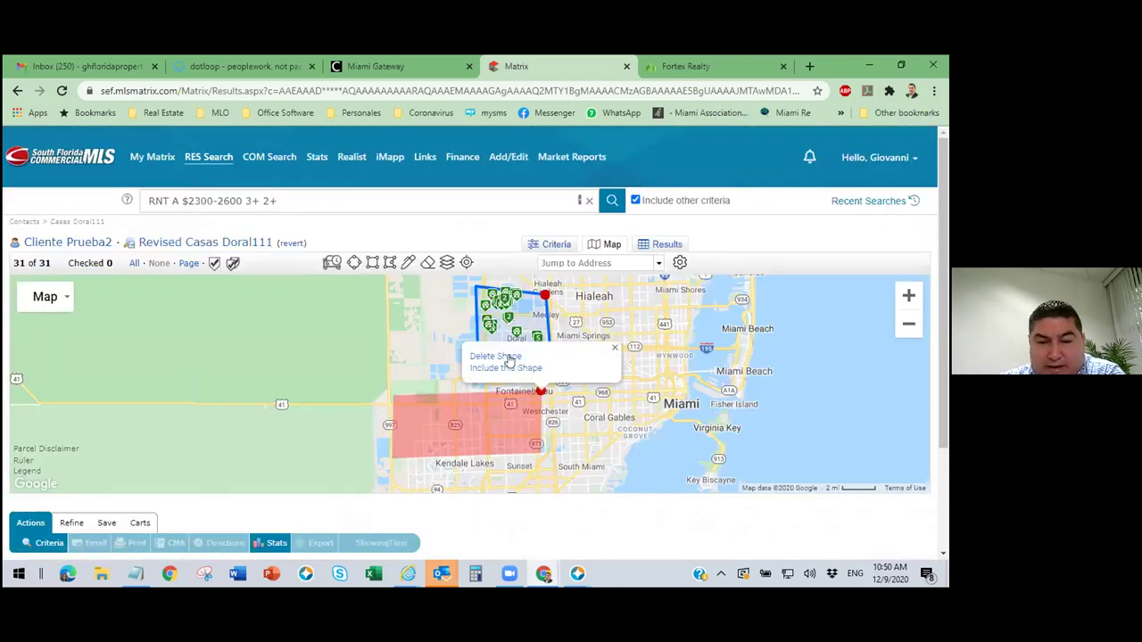
click(490, 421)
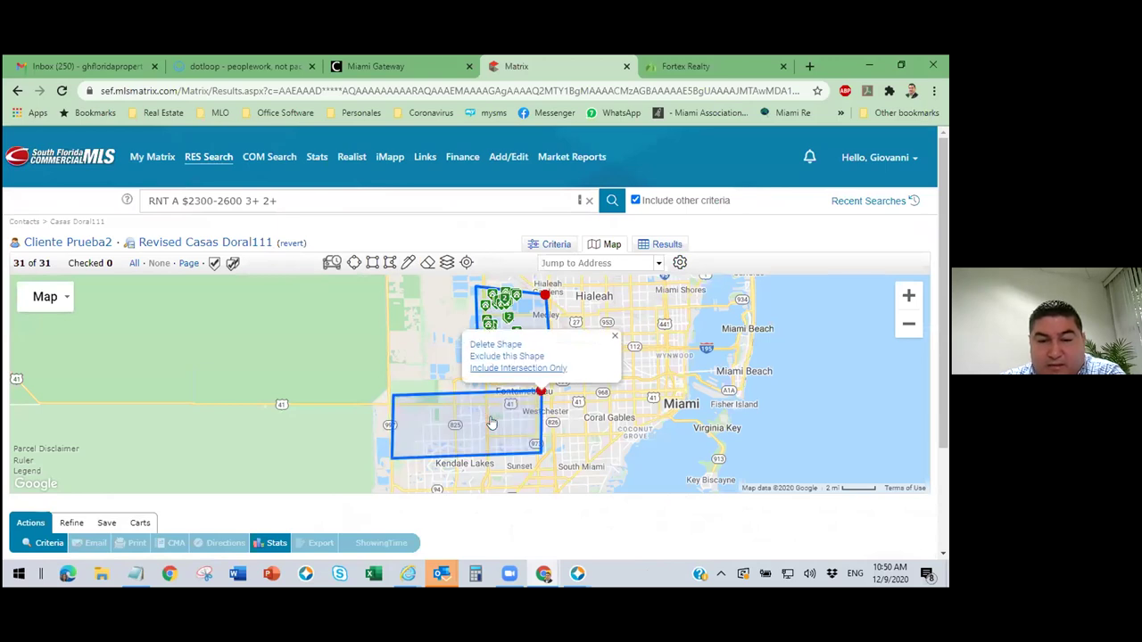
click(510, 430)
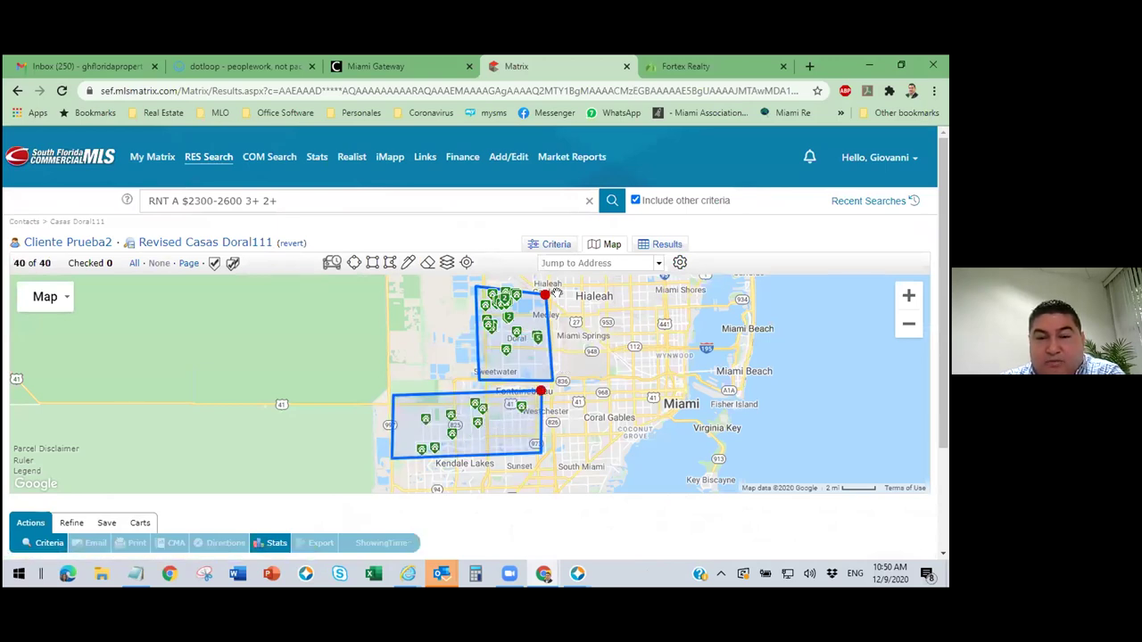
click(667, 246)
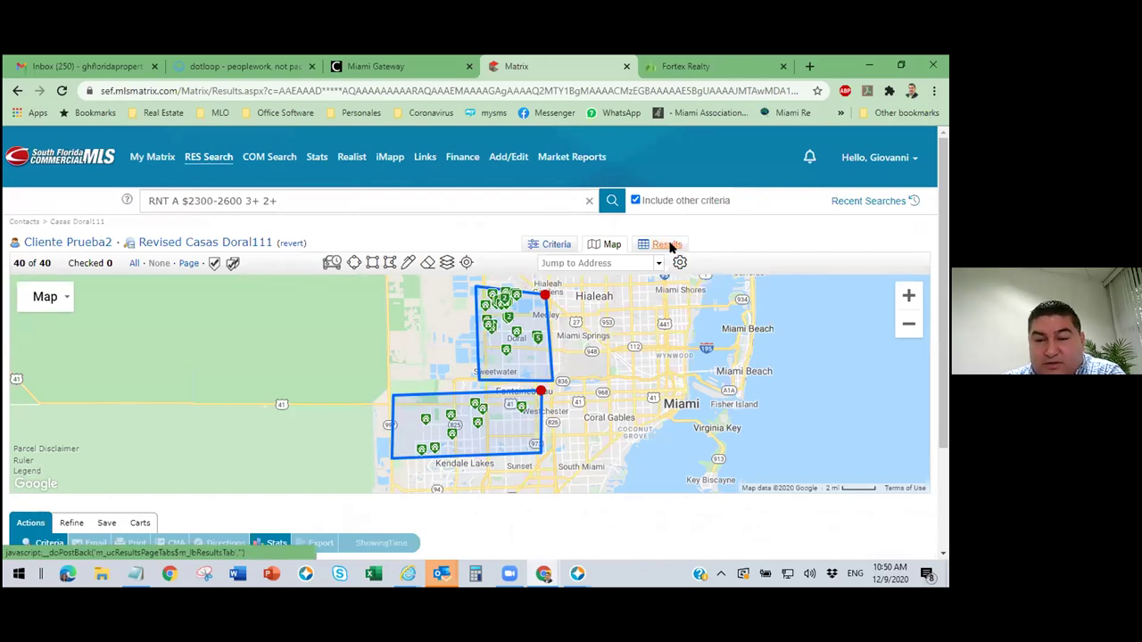
Sort the 40 rentals by App Fee, review them, and return to the map panned toward Hialeah.
drag(463, 558, 646, 557)
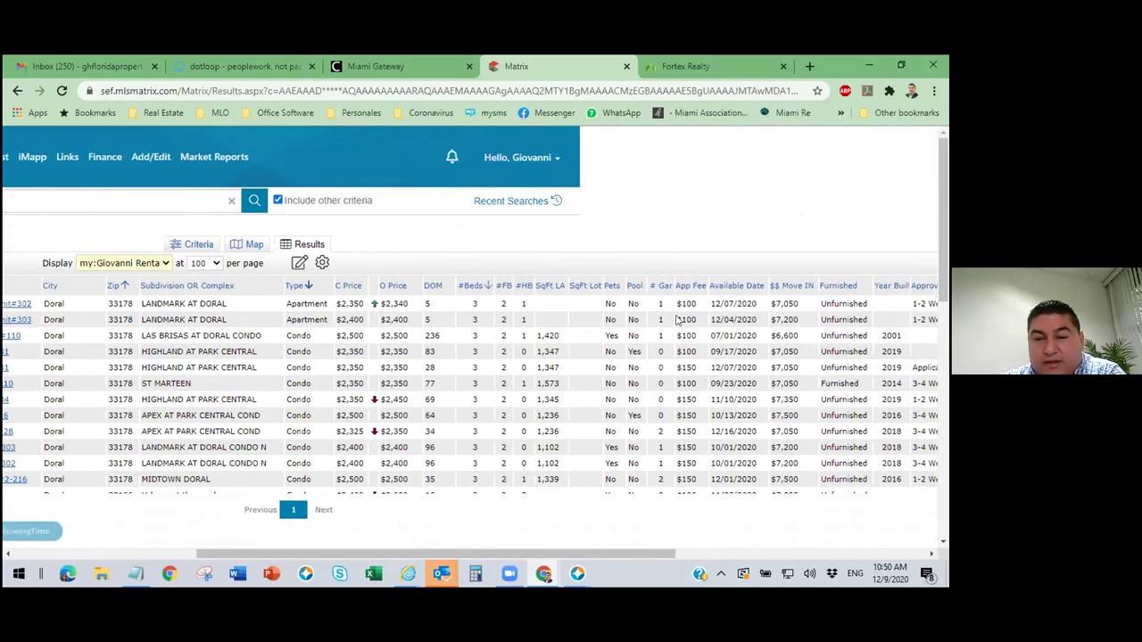
click(689, 286)
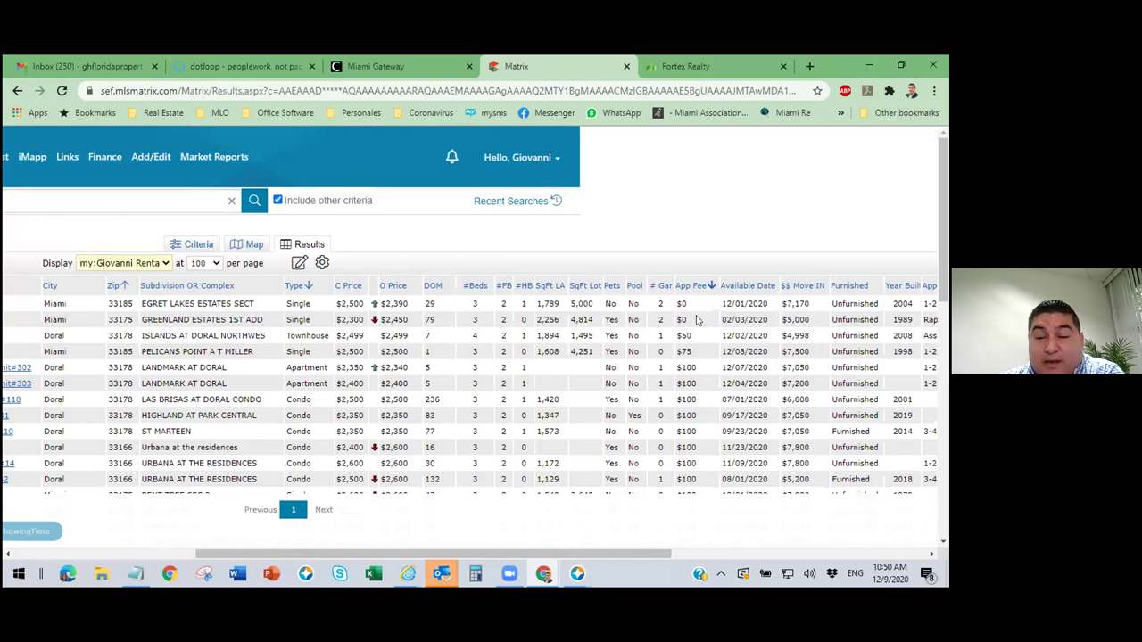
scroll(698, 320, down, 5)
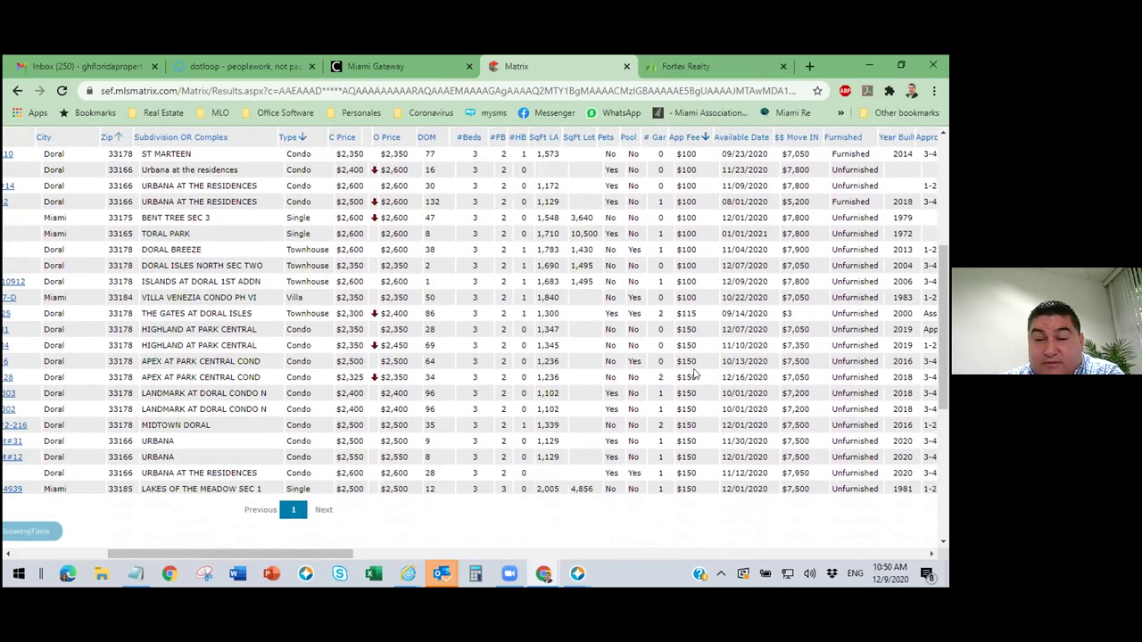
scroll(694, 375, down, 6)
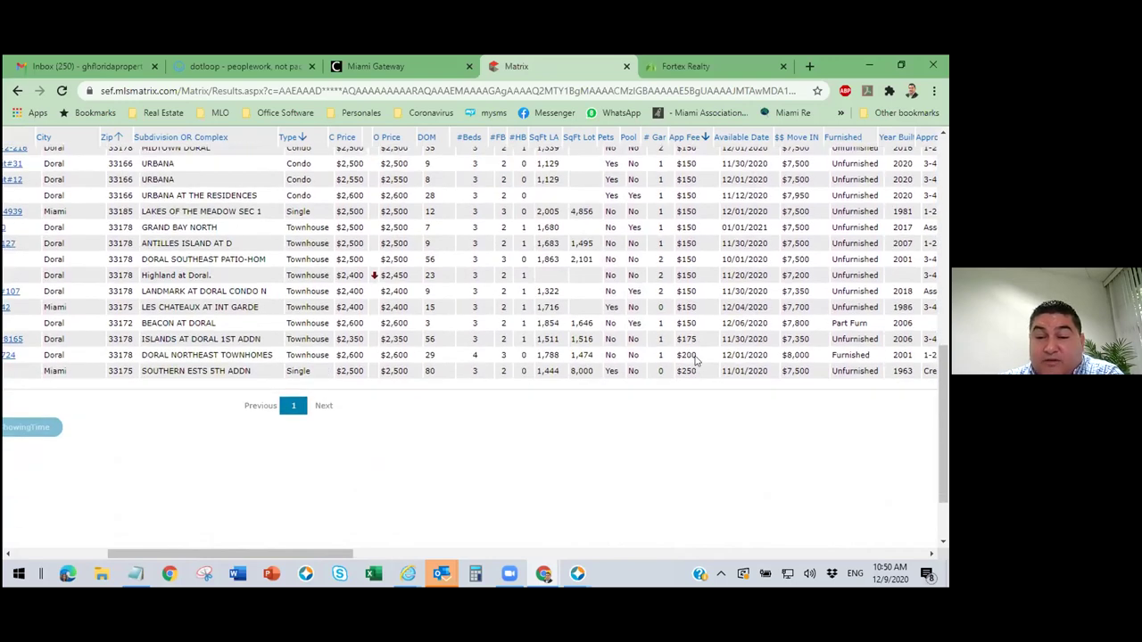
scroll(698, 359, up, 10)
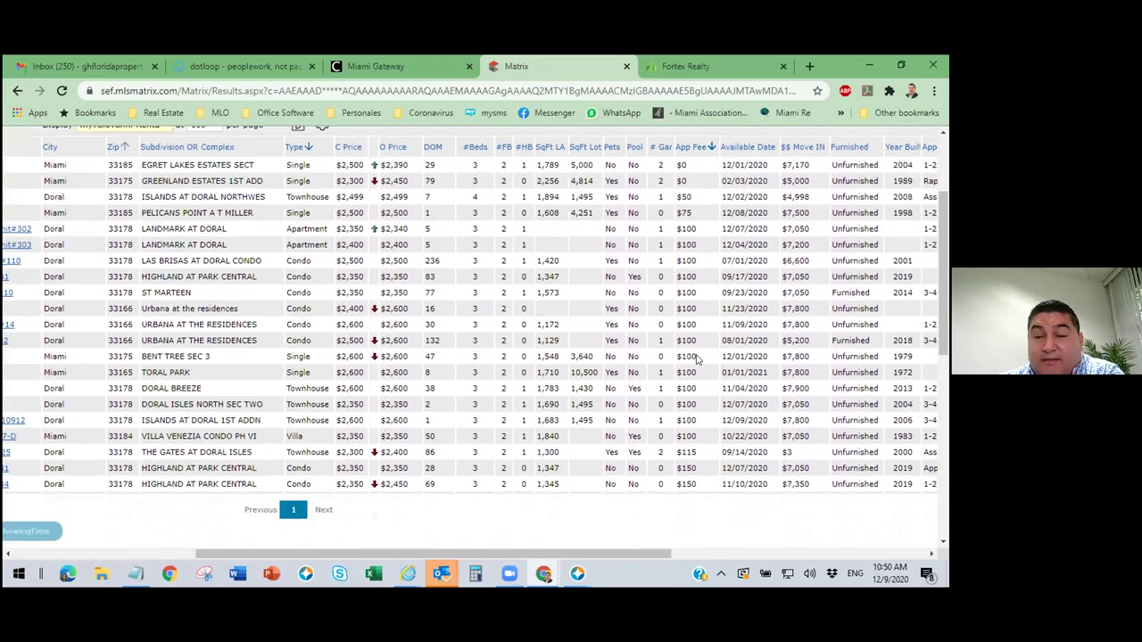
scroll(698, 358, up, 3)
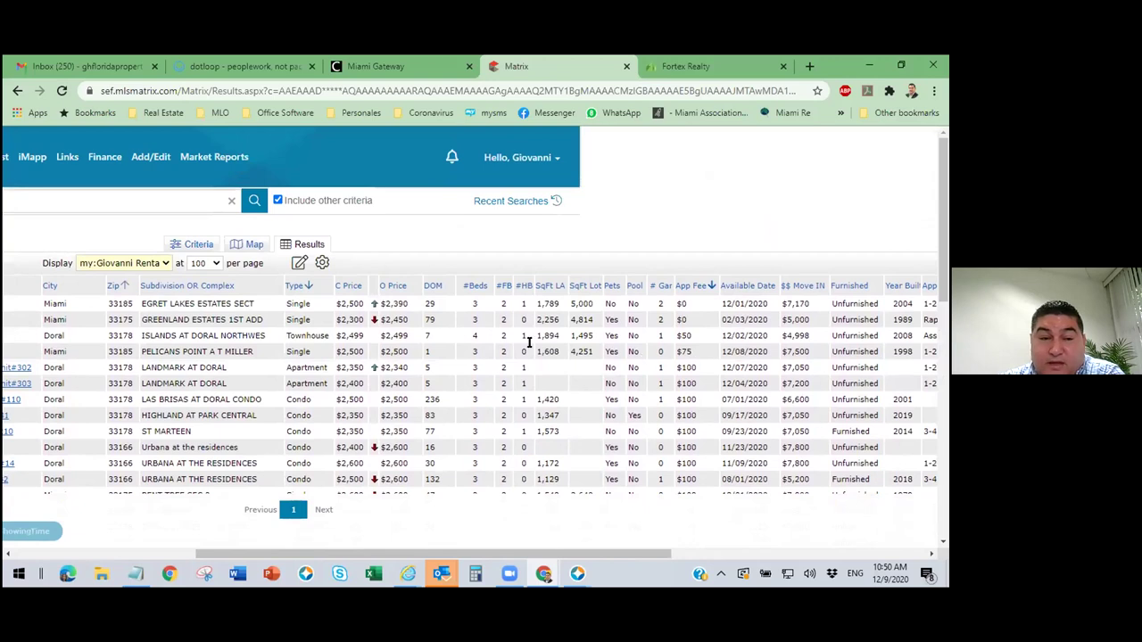
click(259, 247)
drag(561, 410, 484, 508)
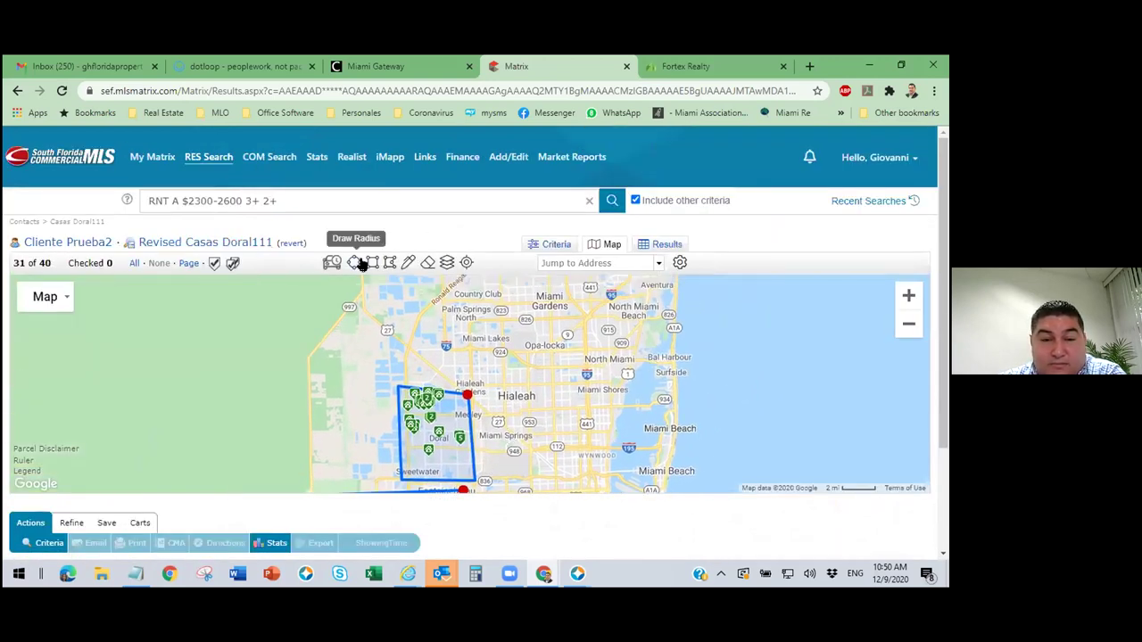
Draw a new four-corner polygon search area over Hialeah.
click(390, 262)
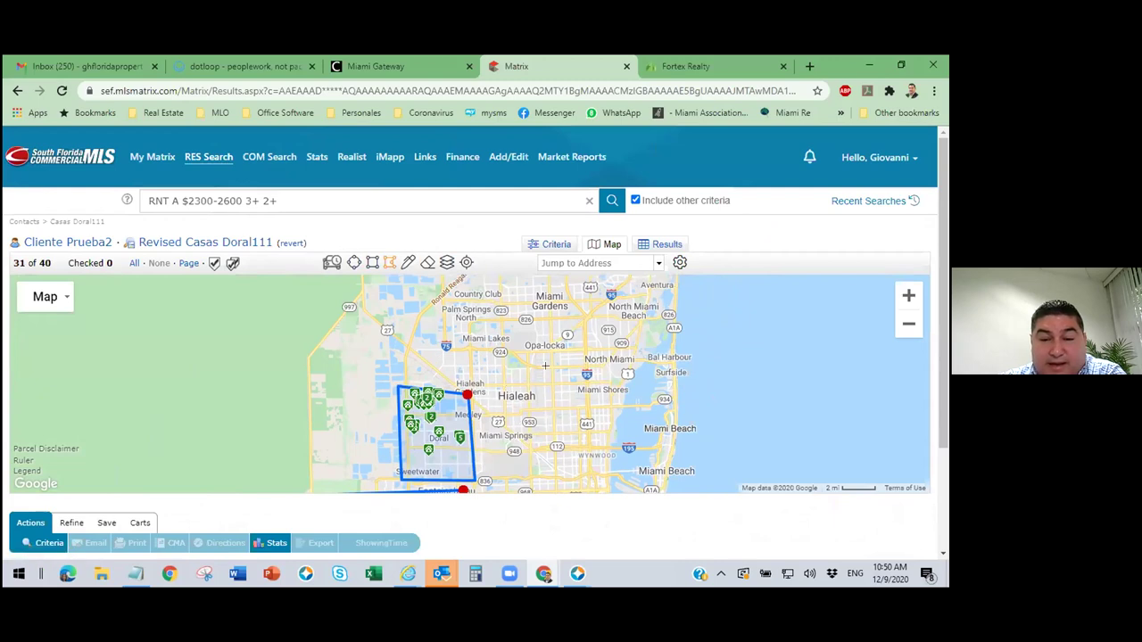
click(559, 367)
click(503, 360)
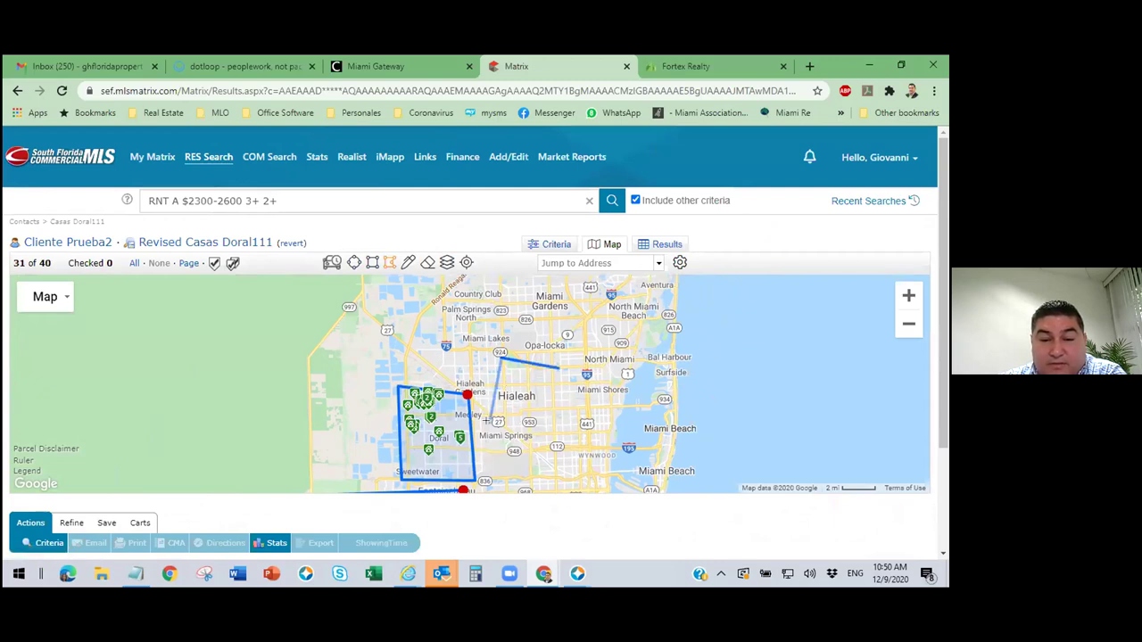
click(489, 411)
click(558, 470)
click(559, 367)
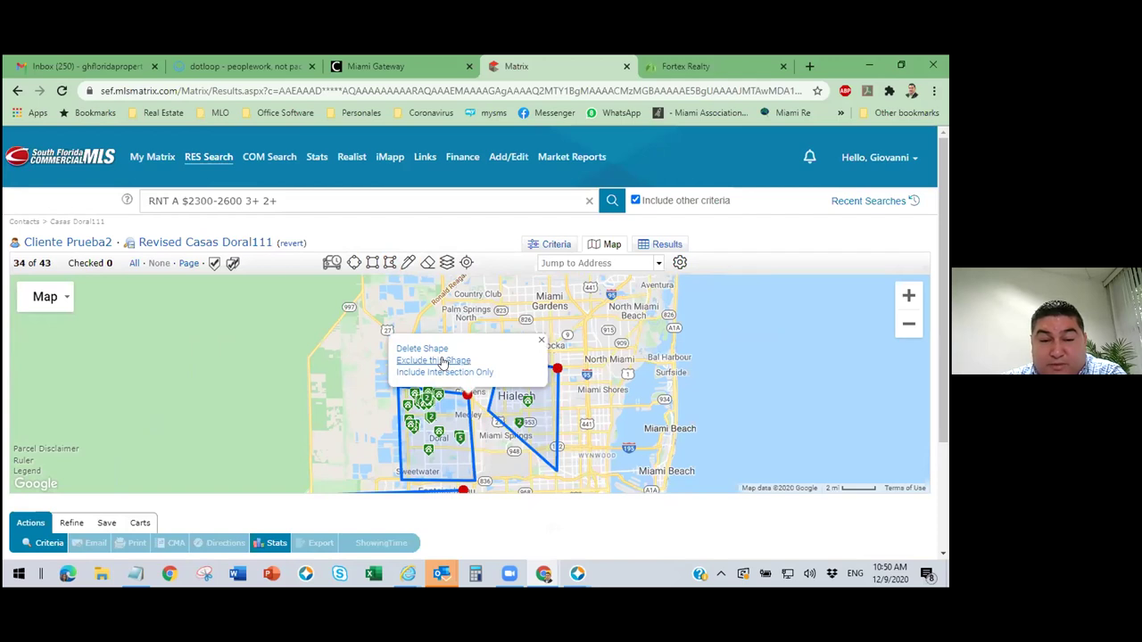
Exclude both Doral-area shapes, leaving 3 matching listings.
click(442, 361)
scroll(662, 399, down, 1)
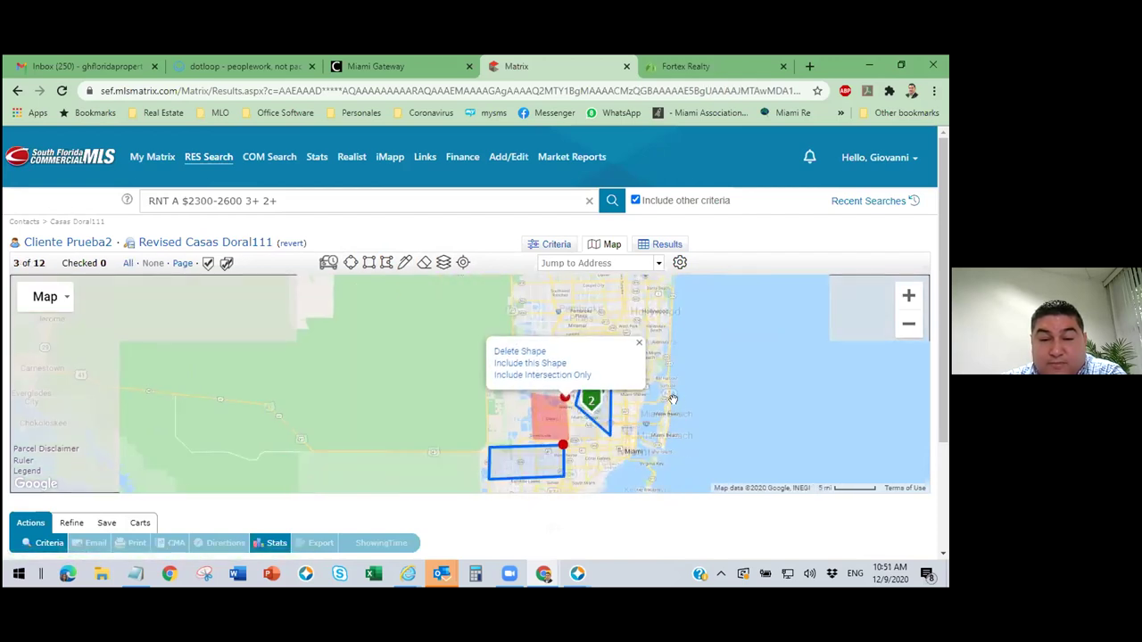
click(563, 444)
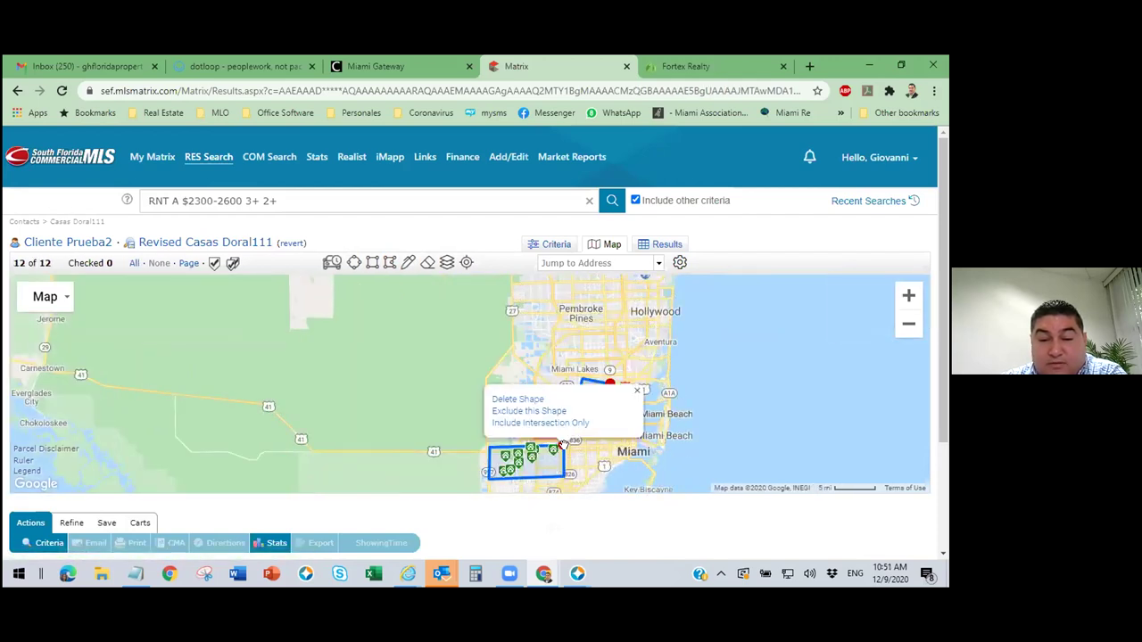
click(527, 411)
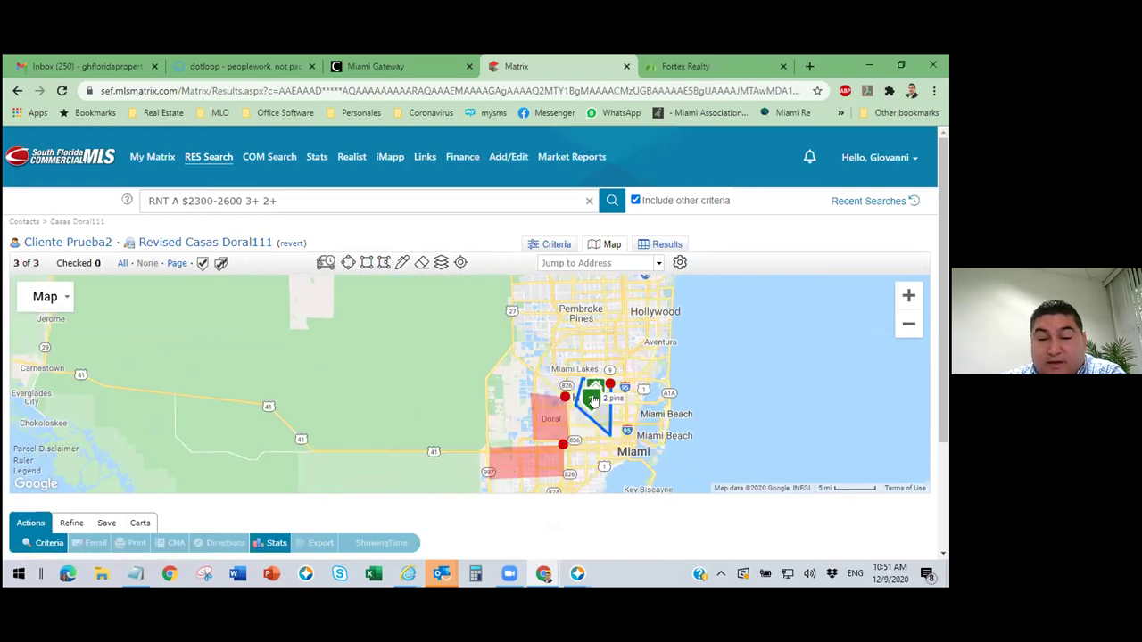
Review the 3 Hialeah rentals in the results table, scrolling across its columns and back.
click(666, 247)
drag(448, 548, 624, 553)
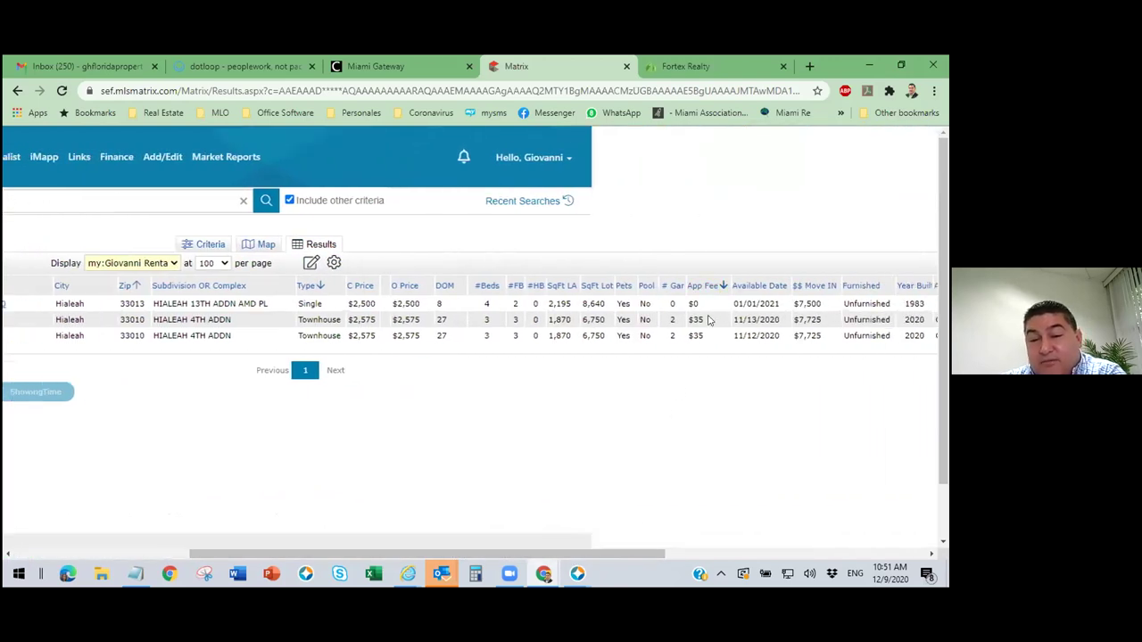
drag(353, 553, 177, 553)
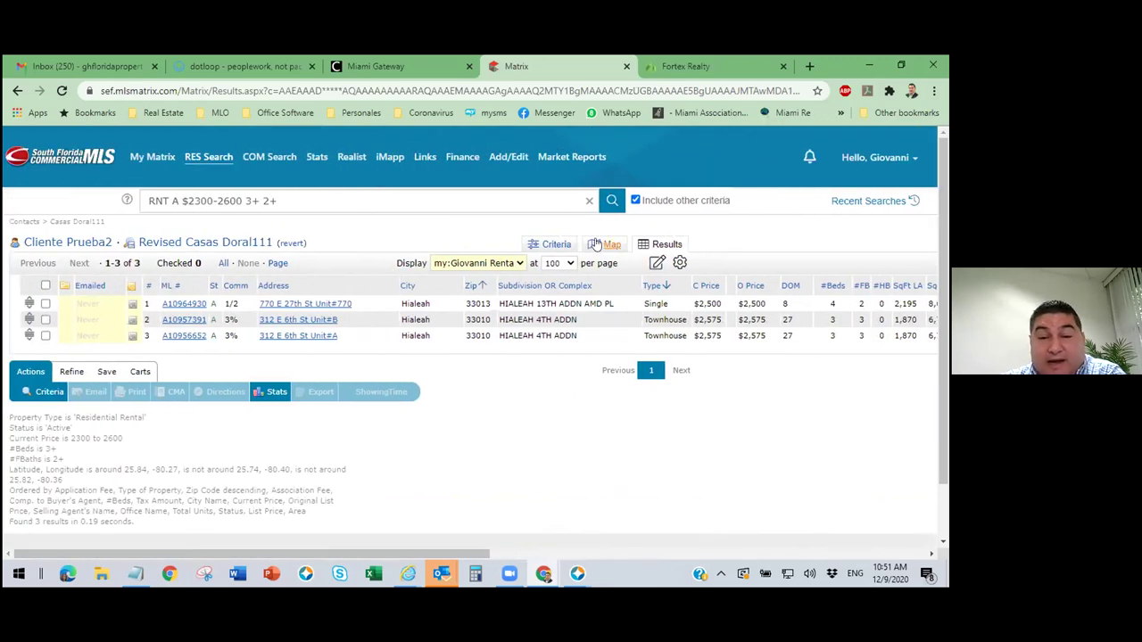
Widen the price range to 2300-3500 and check the 7 resulting rentals' columns.
click(554, 244)
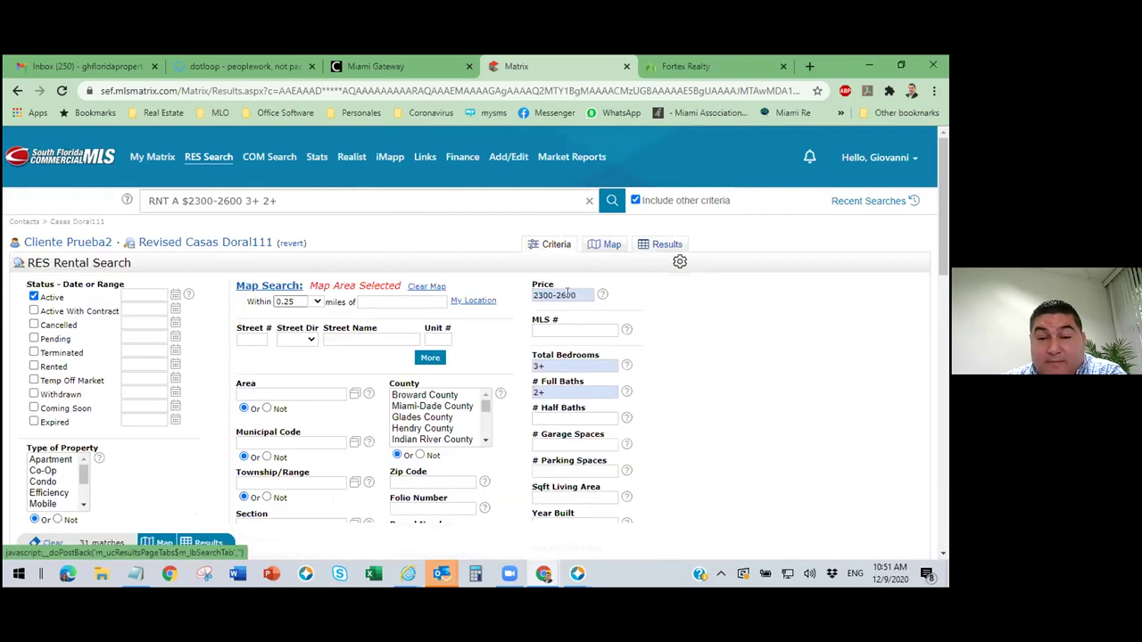
drag(562, 295, 601, 303)
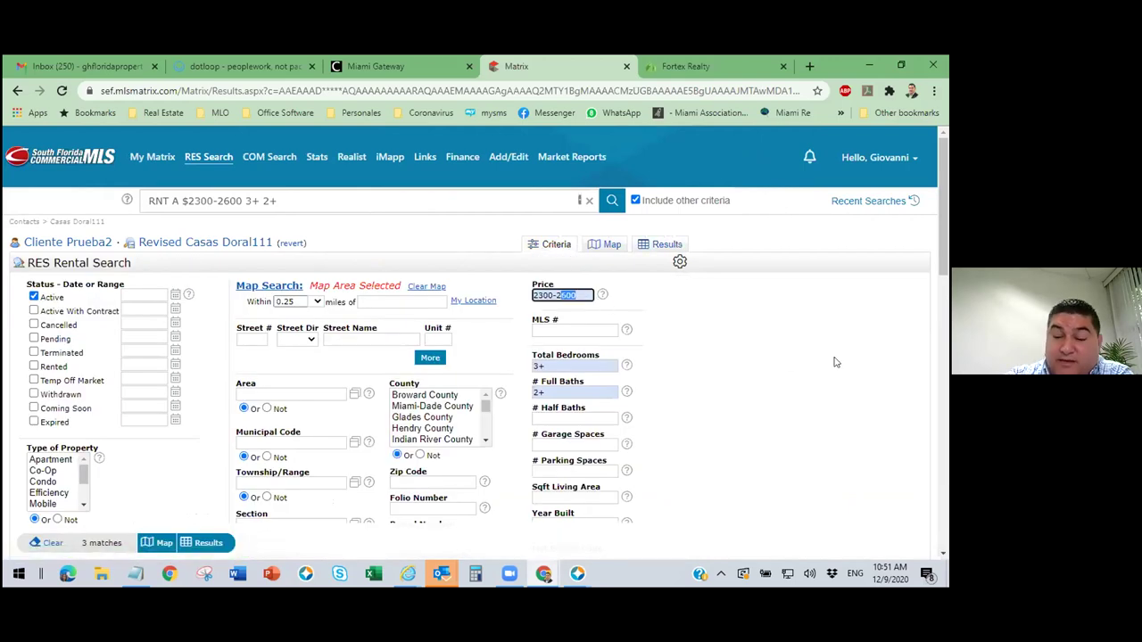
key(BackSpace)
text(35)
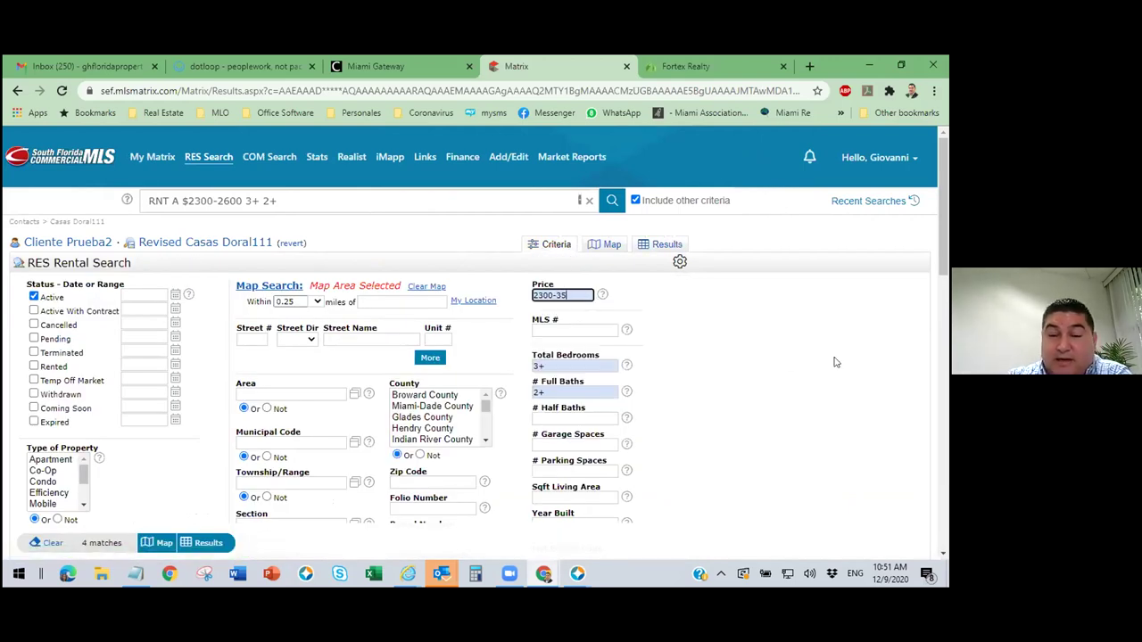
text(00)
click(794, 381)
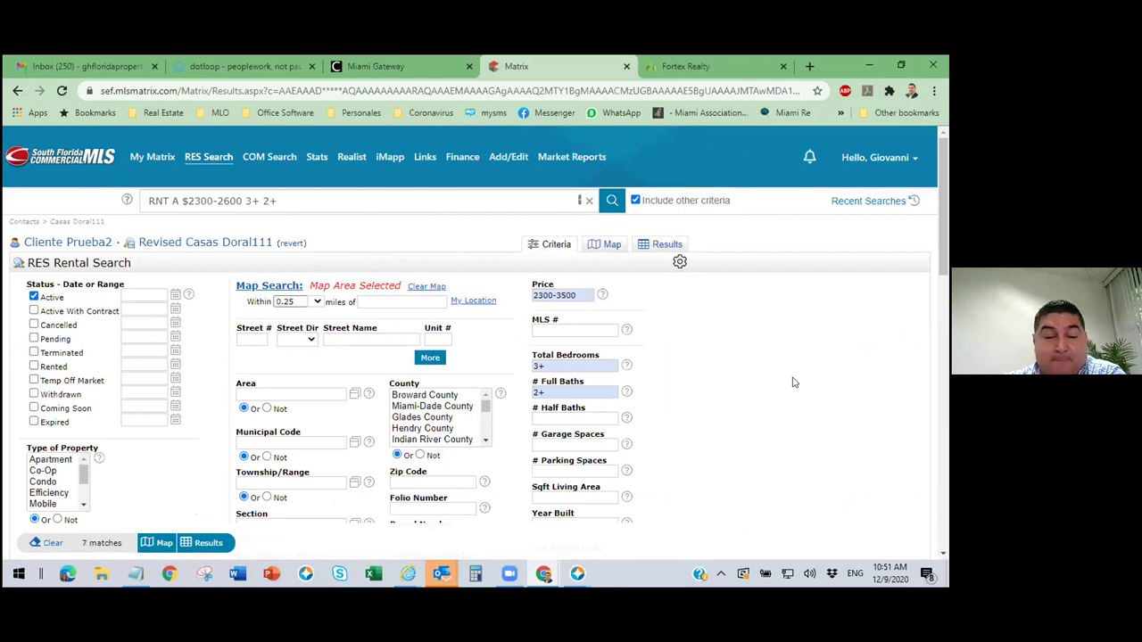
click(208, 543)
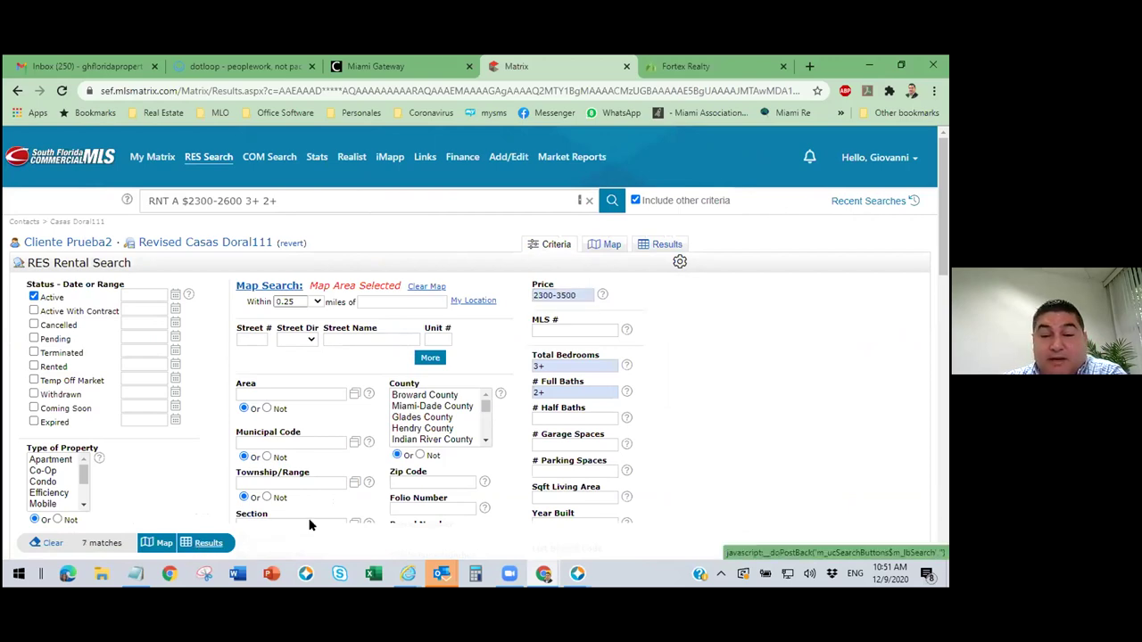
drag(477, 548, 646, 545)
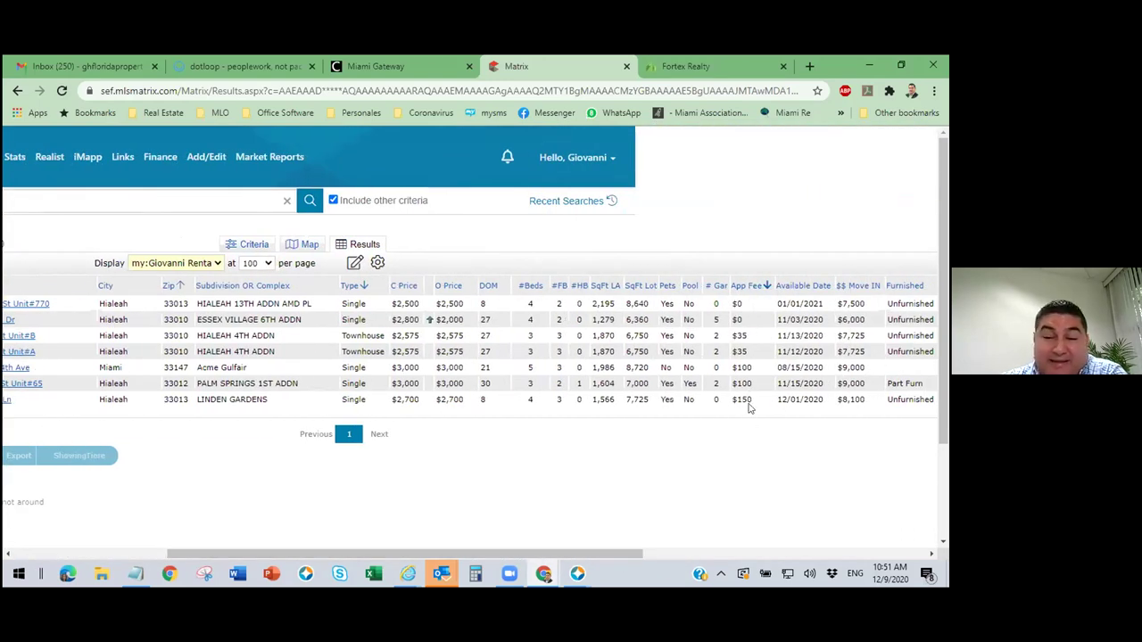
Open full details for the first two of 7 listings, then show the search-area map.
drag(523, 553, 321, 554)
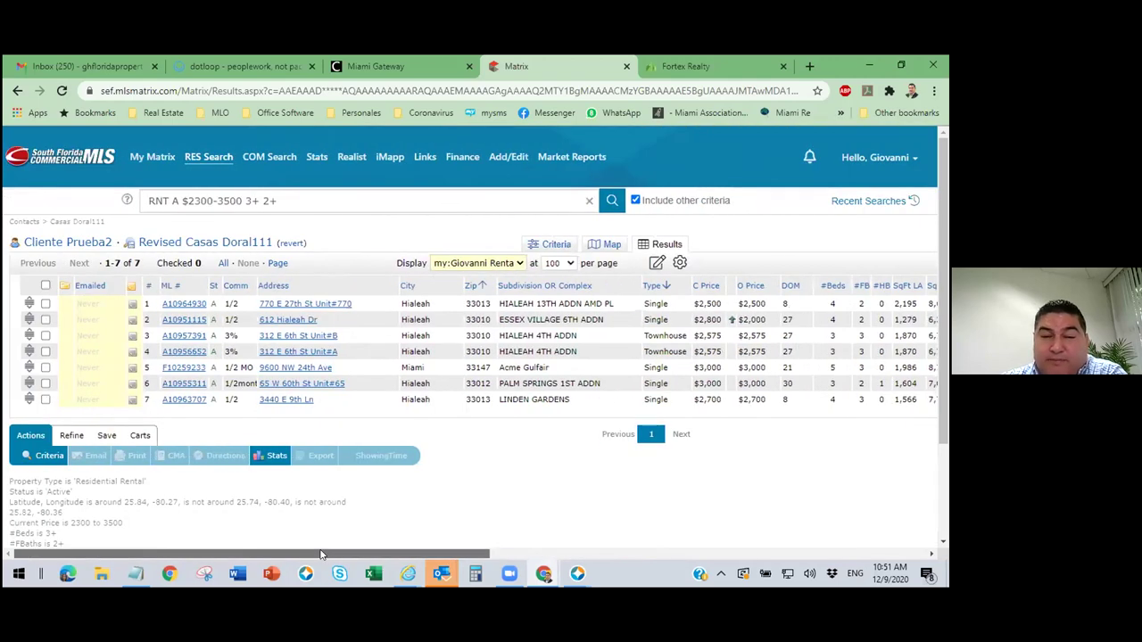
click(190, 305)
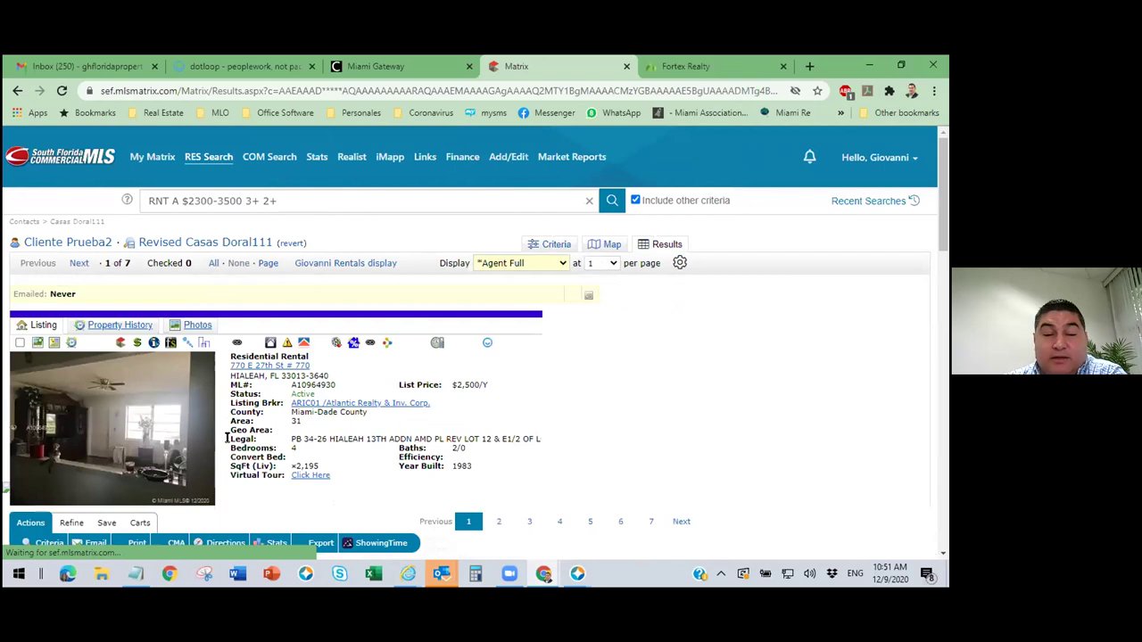
click(78, 262)
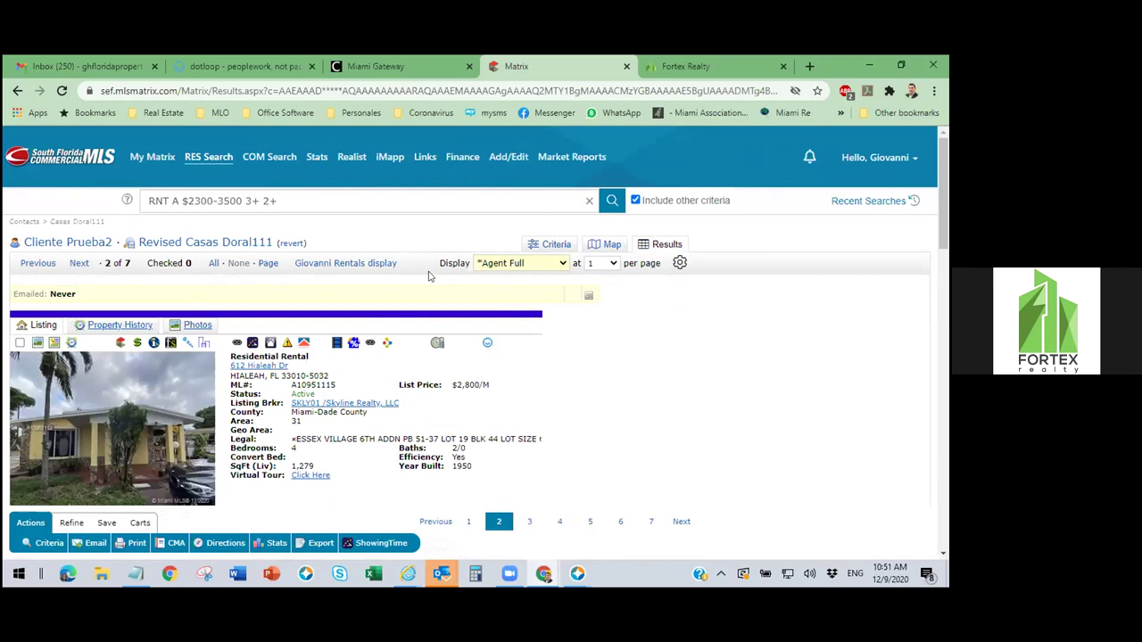
click(612, 246)
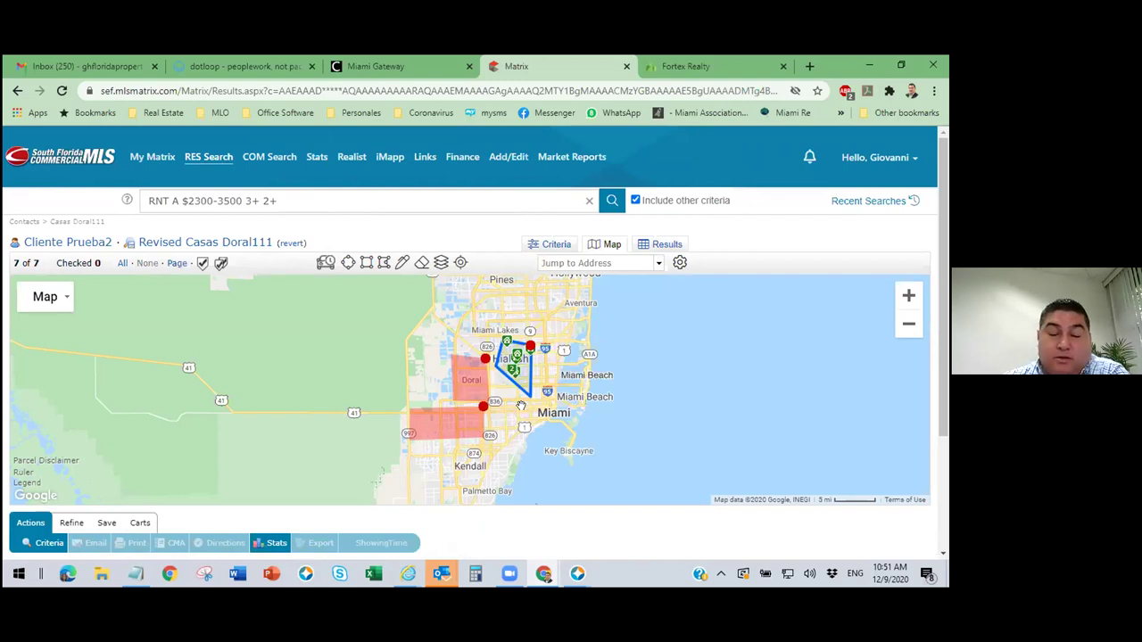
Zoom and pan the map to bring the seventh listing into view, then return to listing 2 of 7.
scroll(529, 404, up, 2)
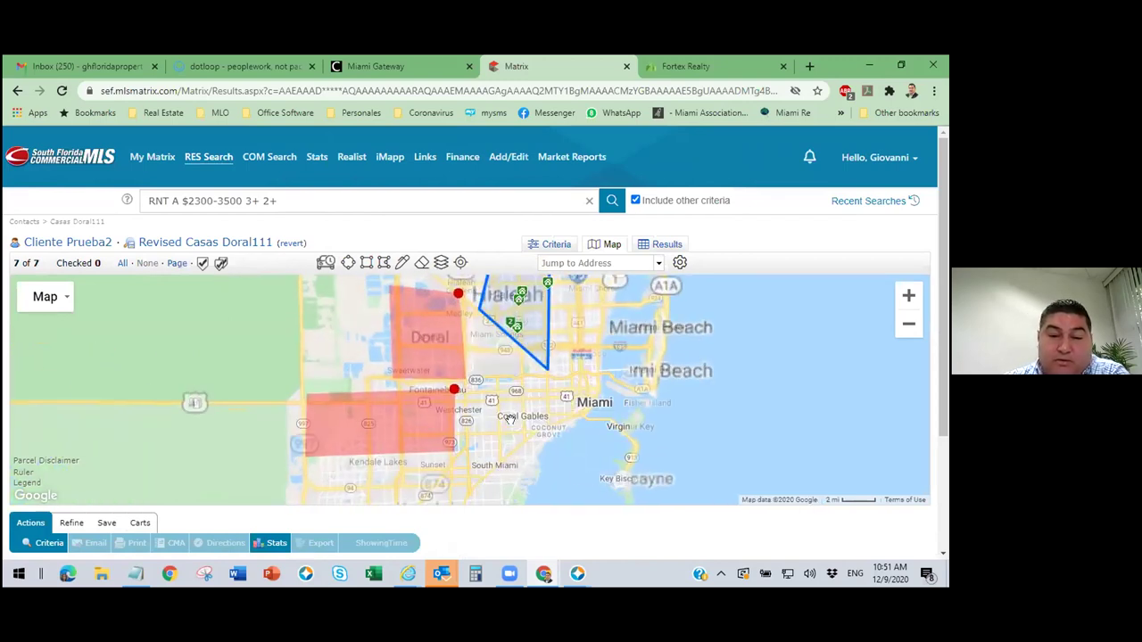
drag(488, 295, 487, 343)
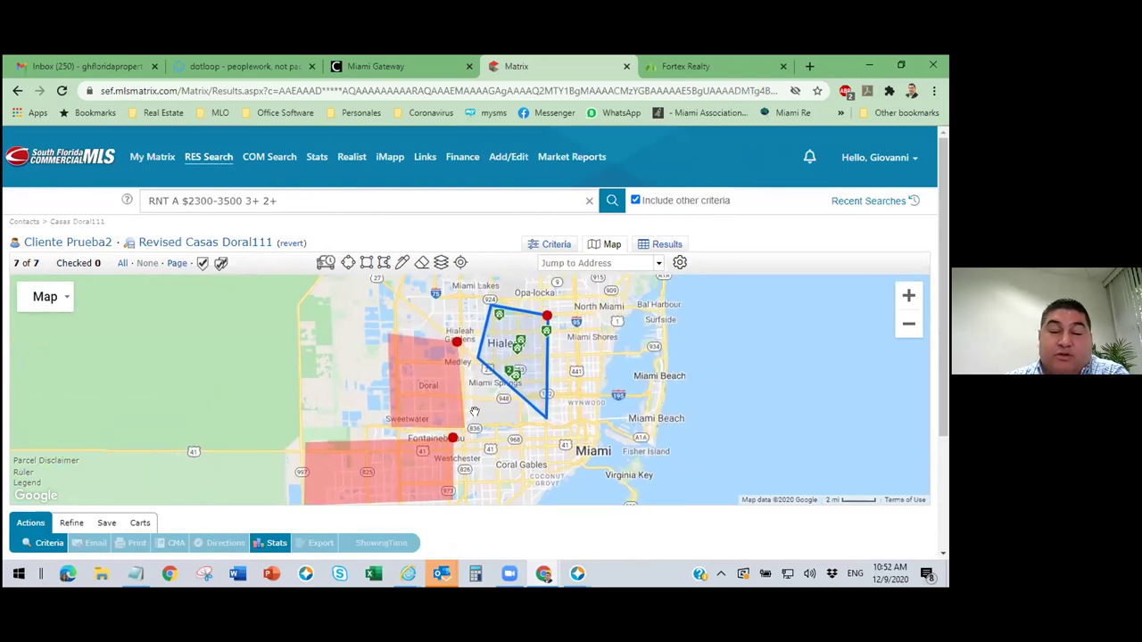
click(667, 245)
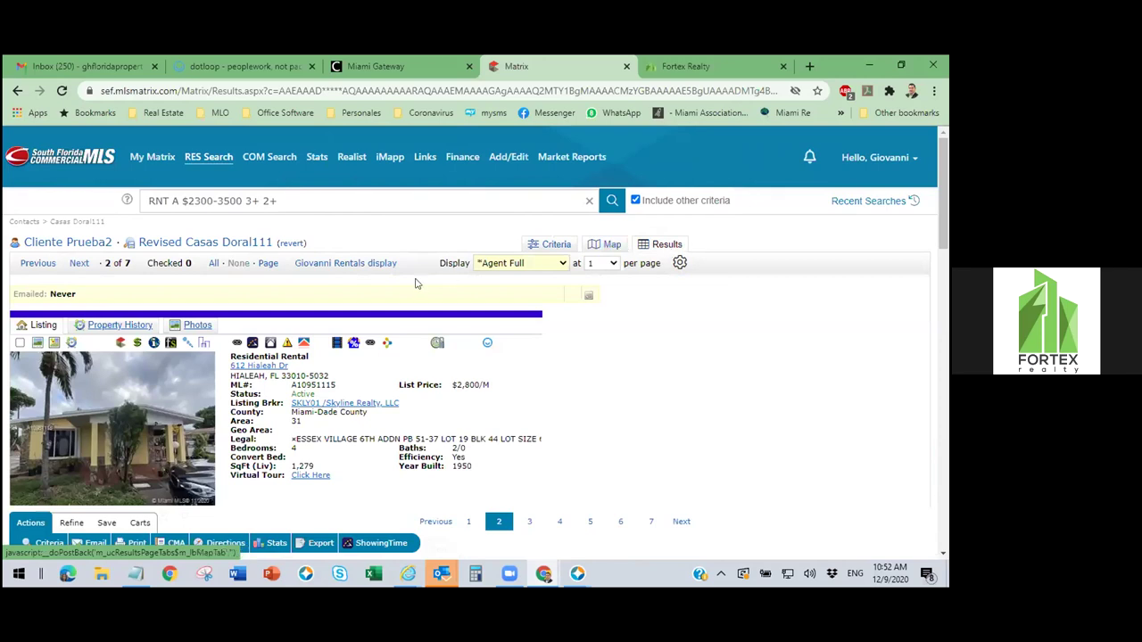
Show all seven Hialeah rentals together in the Giovanni Rentals grid display.
click(347, 265)
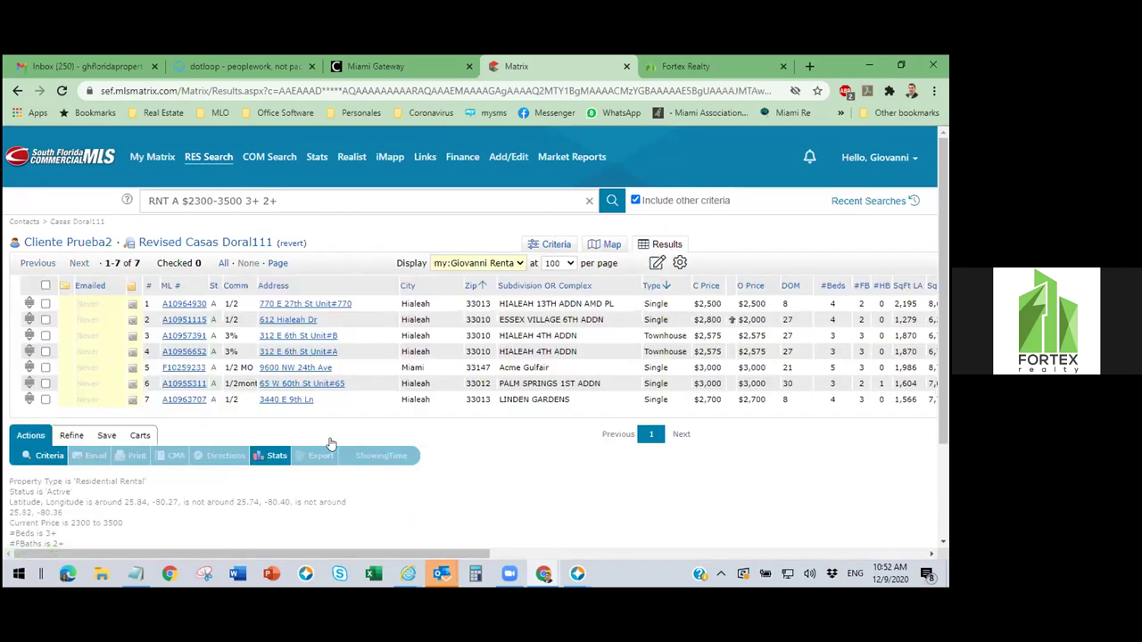
drag(341, 555, 451, 571)
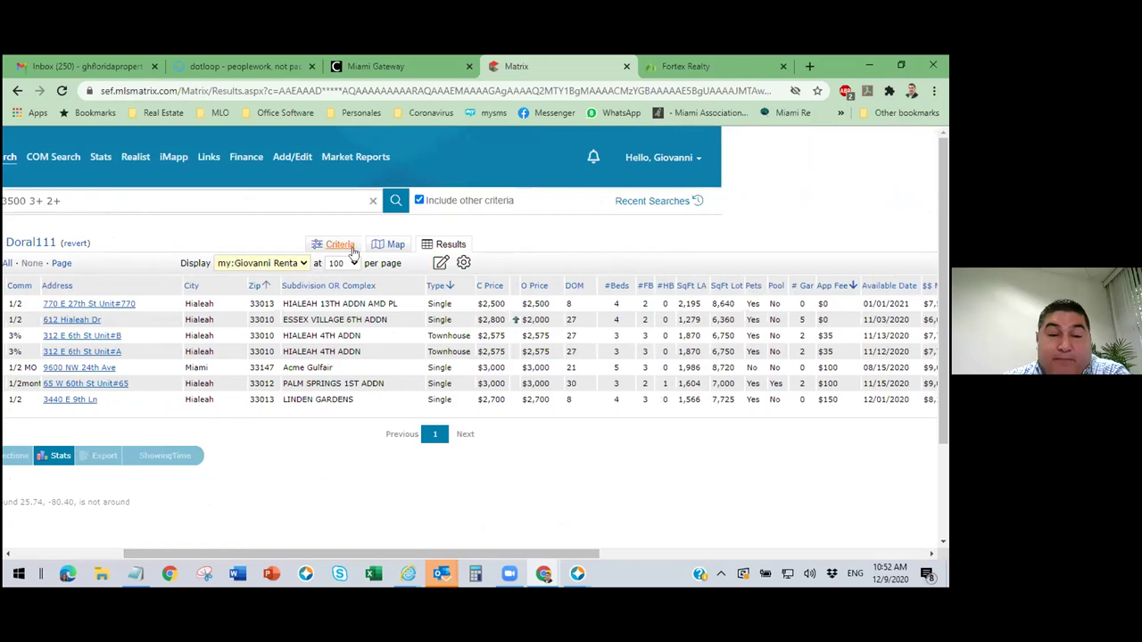
drag(371, 553, 259, 553)
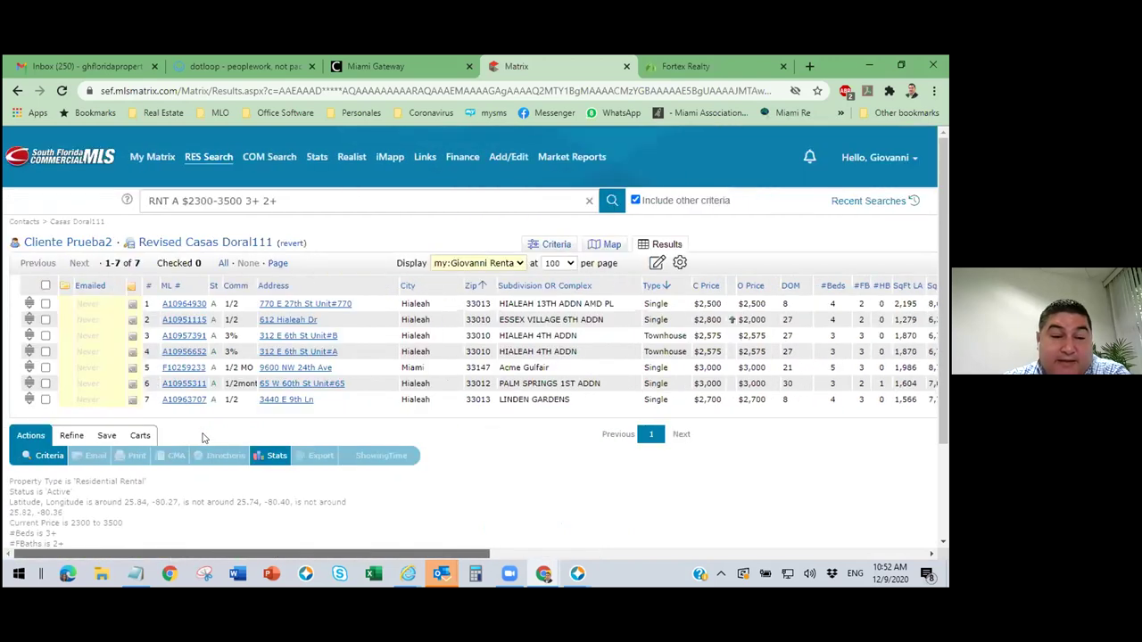
View the full listing for ML# A10964930, then return to the Giovanni Rentals grid.
click(188, 305)
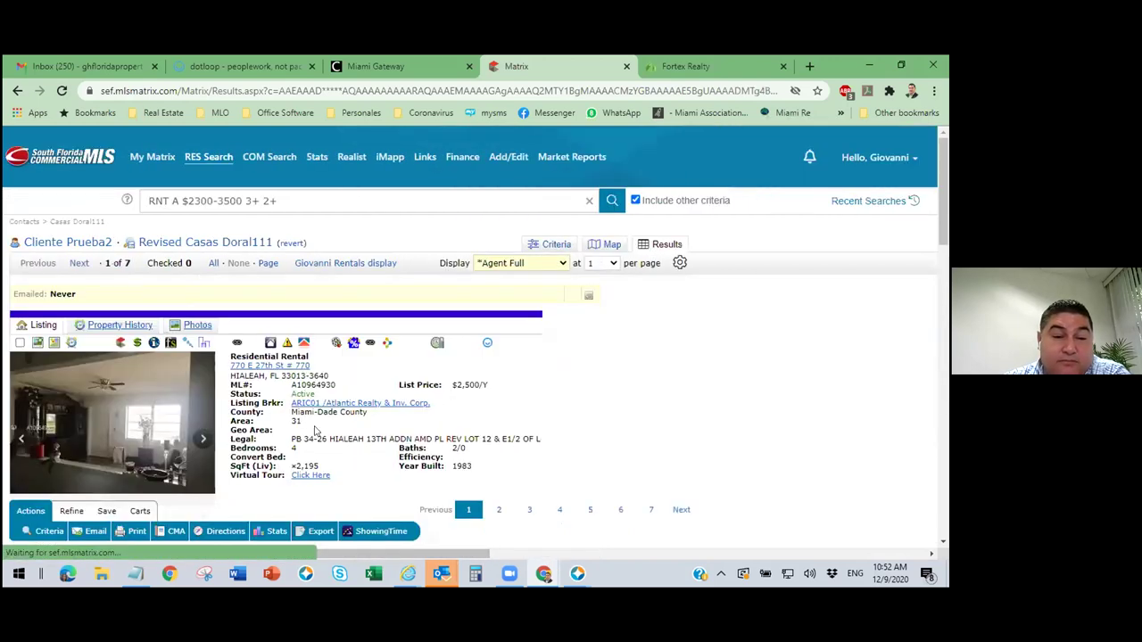
scroll(314, 432, down, 10)
scroll(364, 307, up, 10)
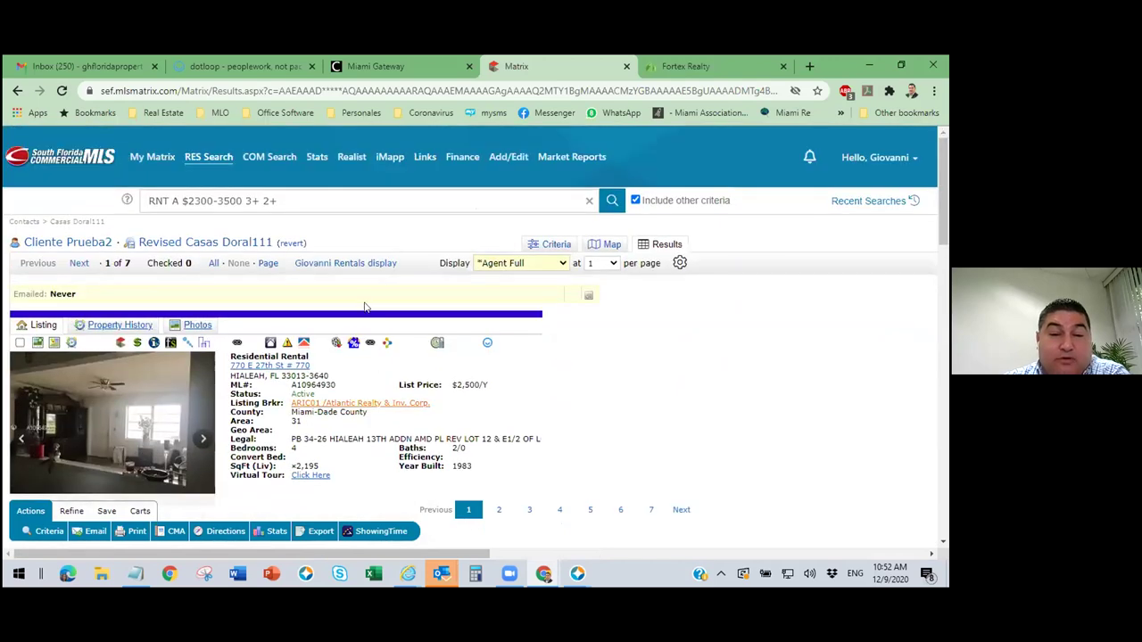
click(350, 263)
drag(389, 558, 571, 580)
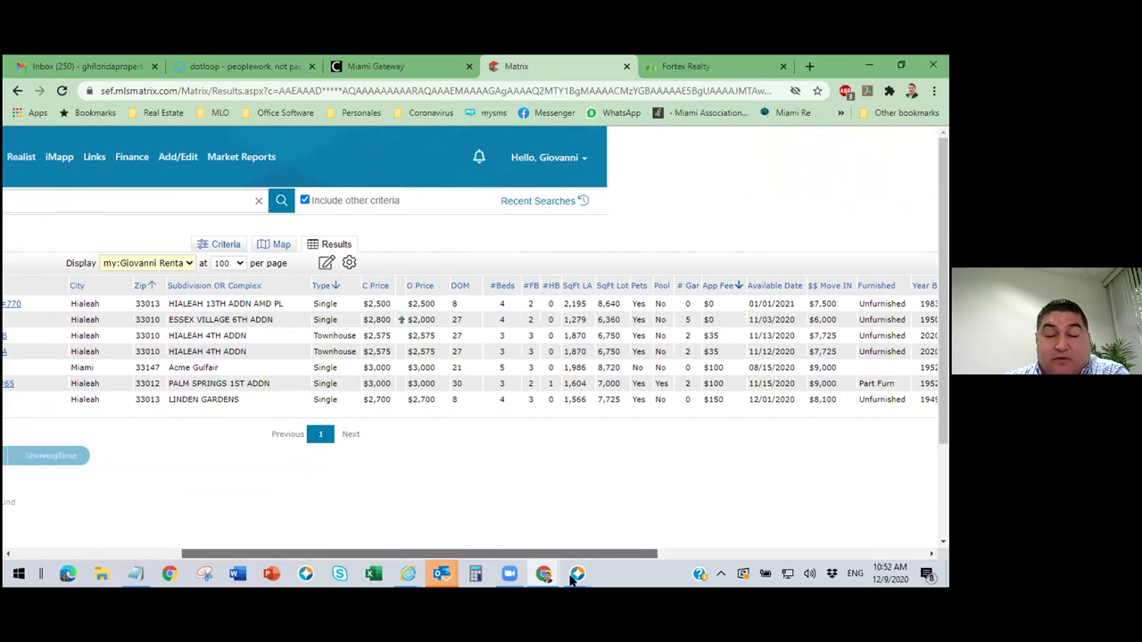
drag(603, 582, 728, 588)
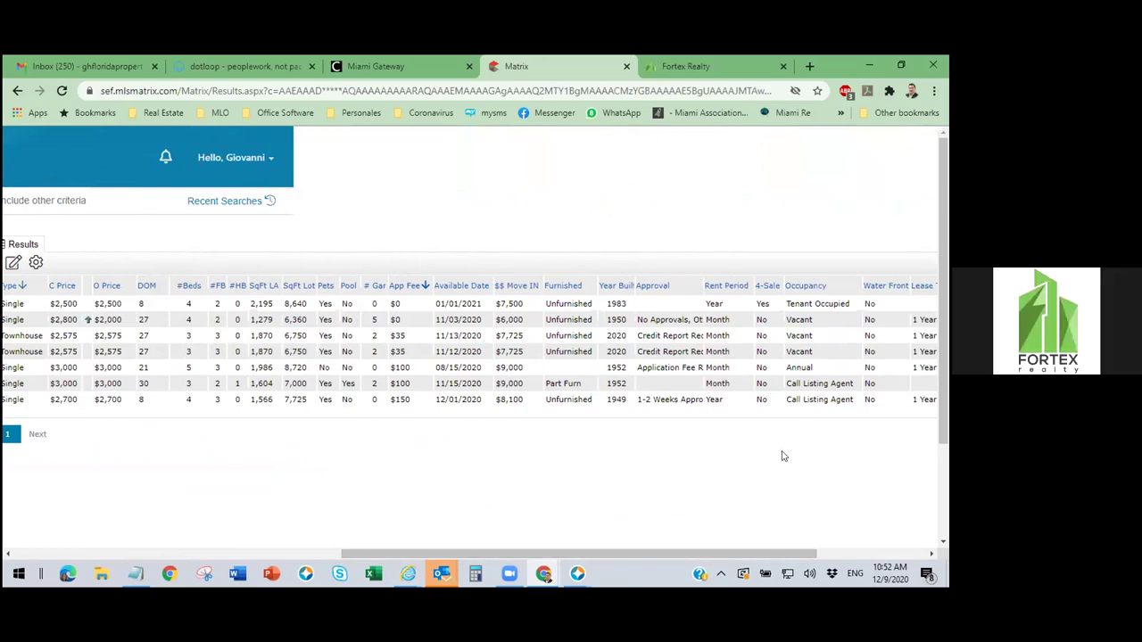
drag(759, 558, 892, 571)
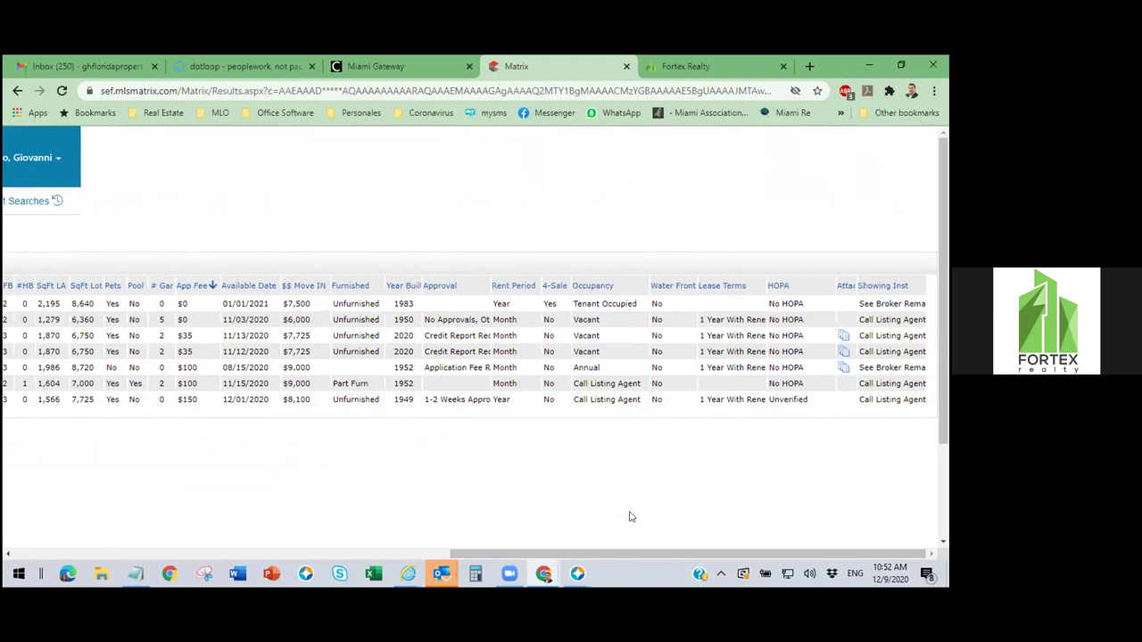
drag(737, 559, 789, 562)
drag(697, 573, 889, 562)
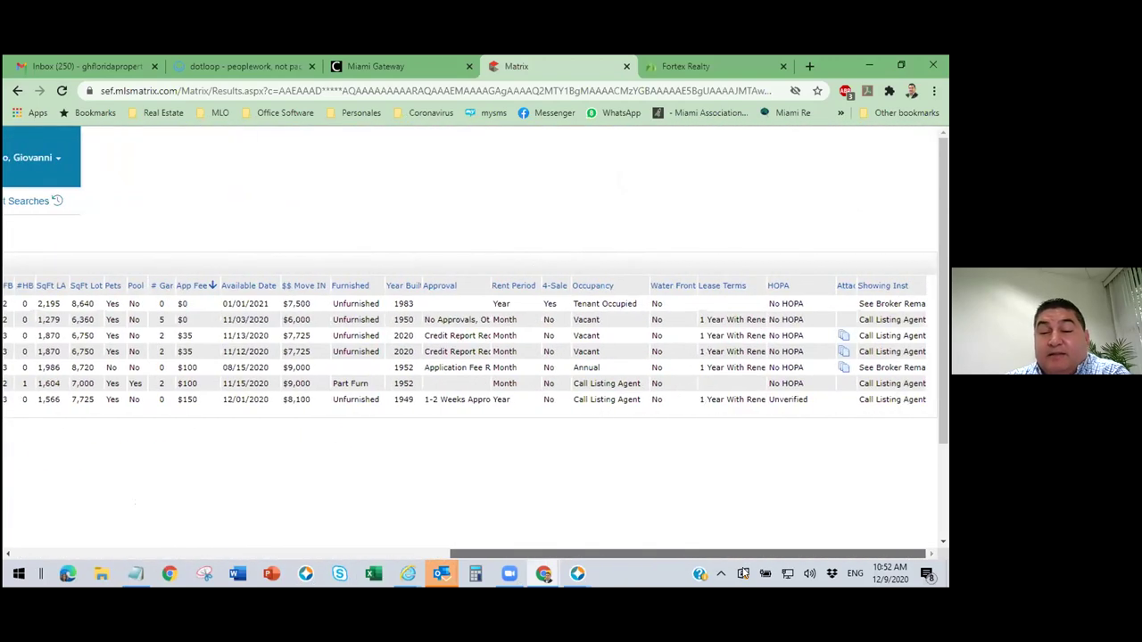
drag(703, 573, 598, 569)
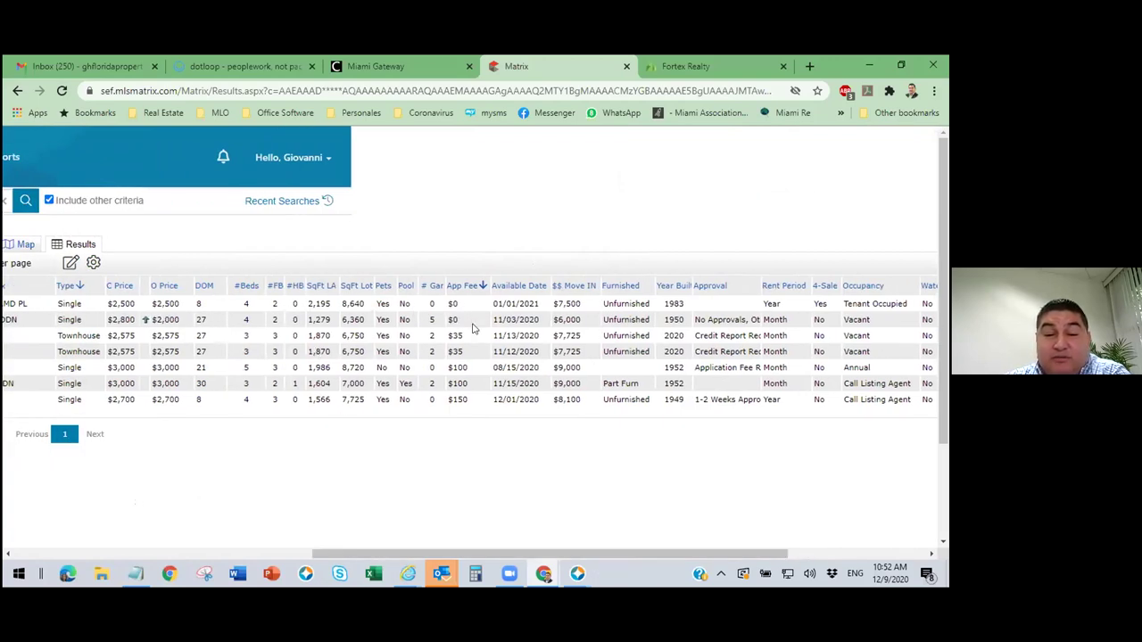
drag(509, 554, 631, 572)
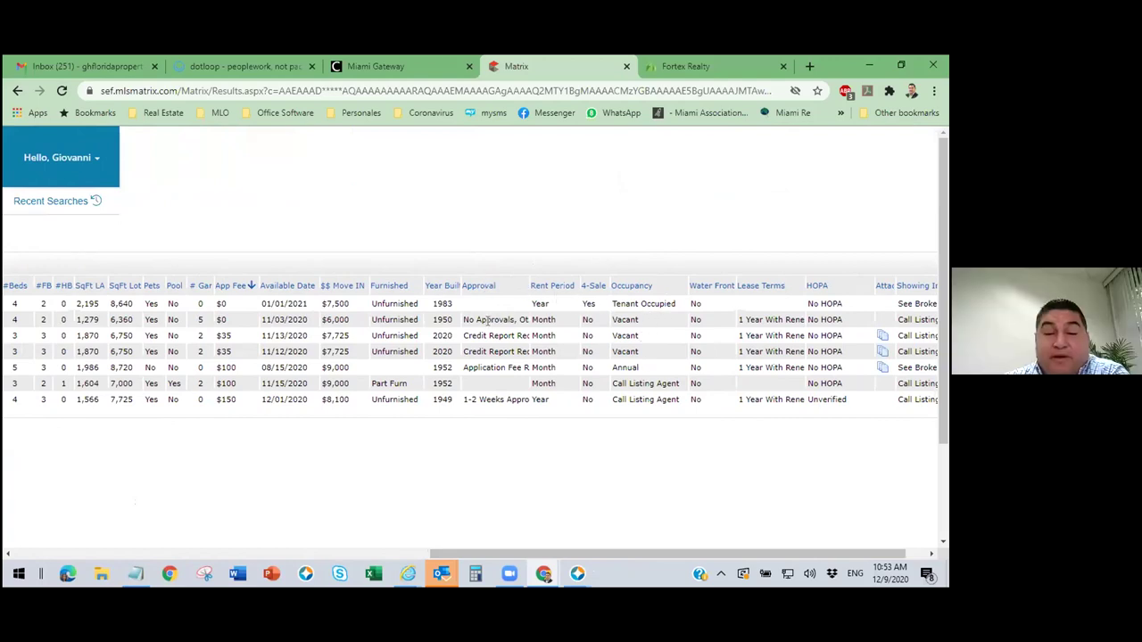
drag(510, 315, 465, 319)
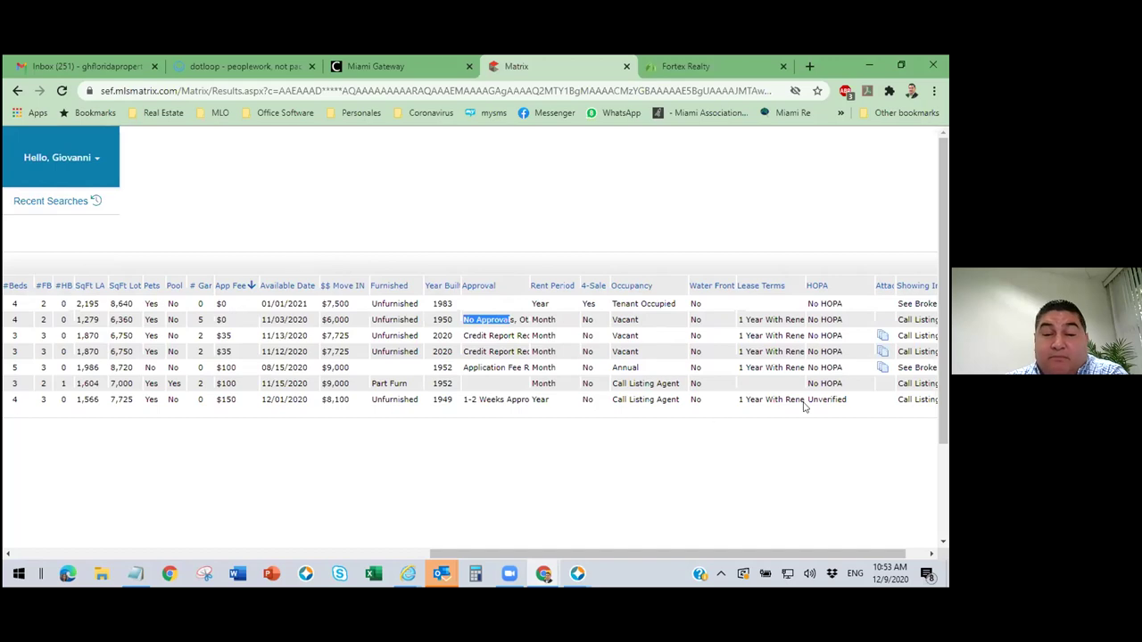
drag(664, 554, 195, 576)
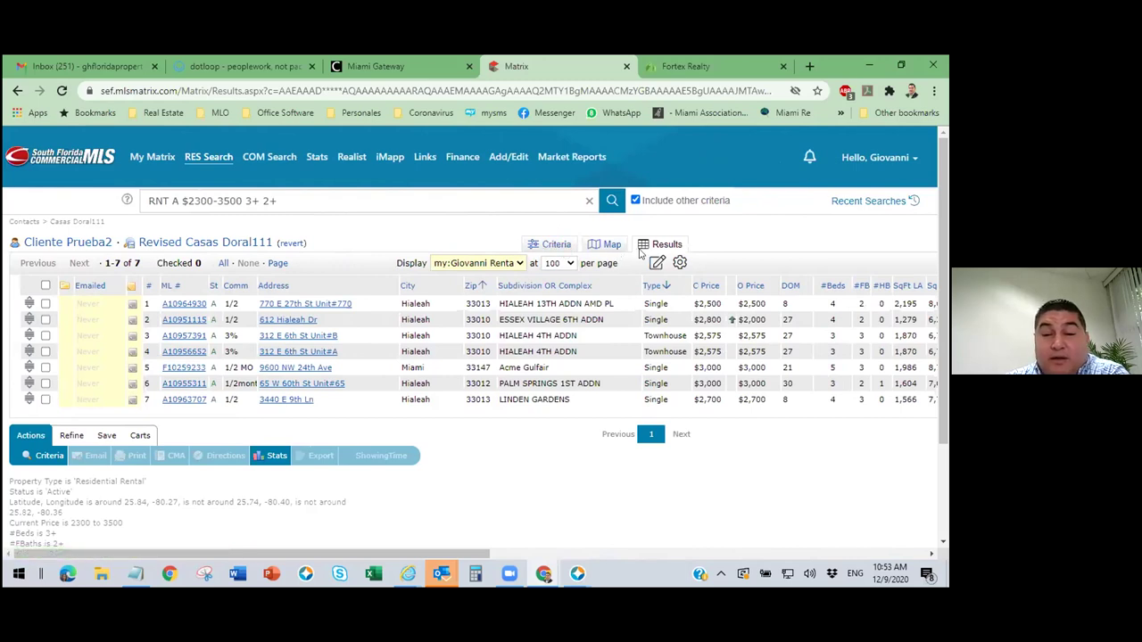
Switch the red Doral and southern map shapes to included, then view the 98 results.
click(612, 246)
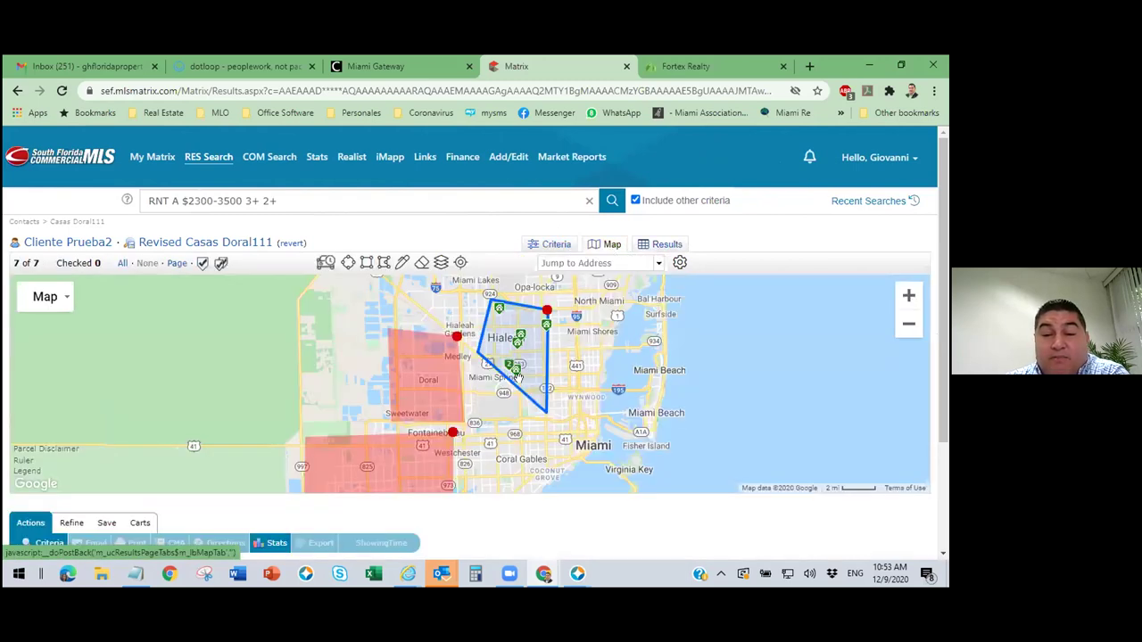
click(431, 333)
click(427, 343)
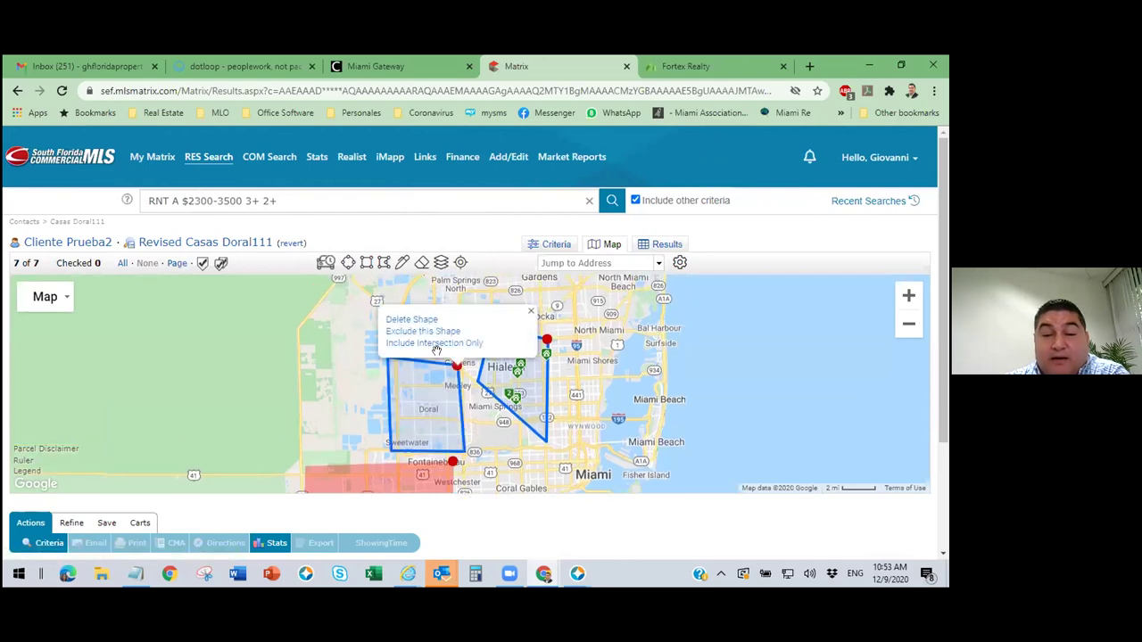
click(452, 464)
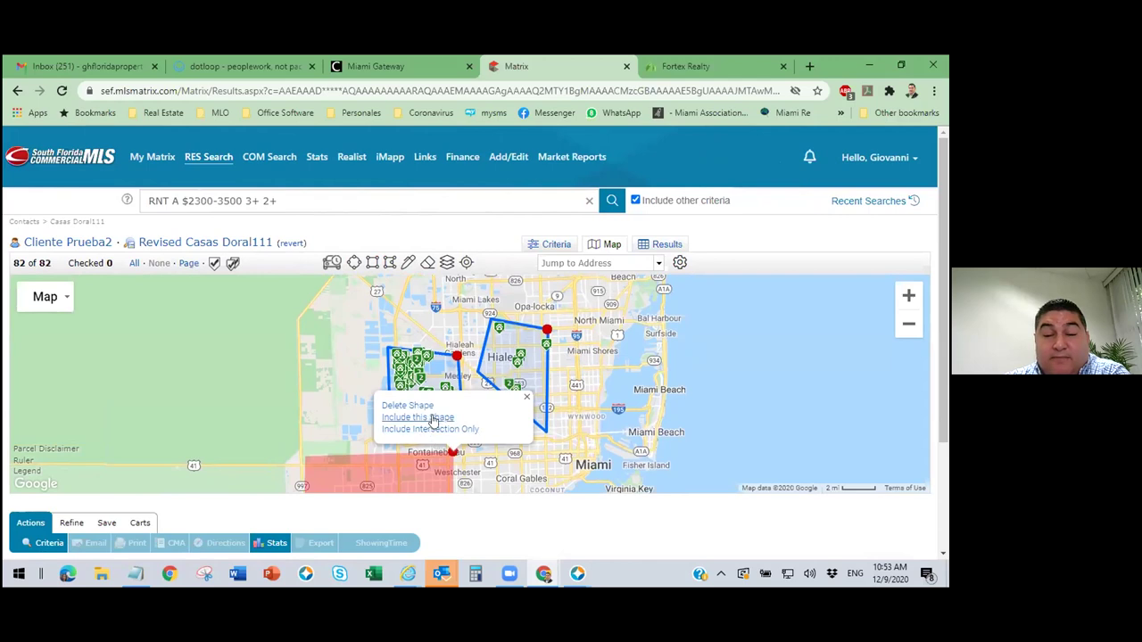
click(430, 418)
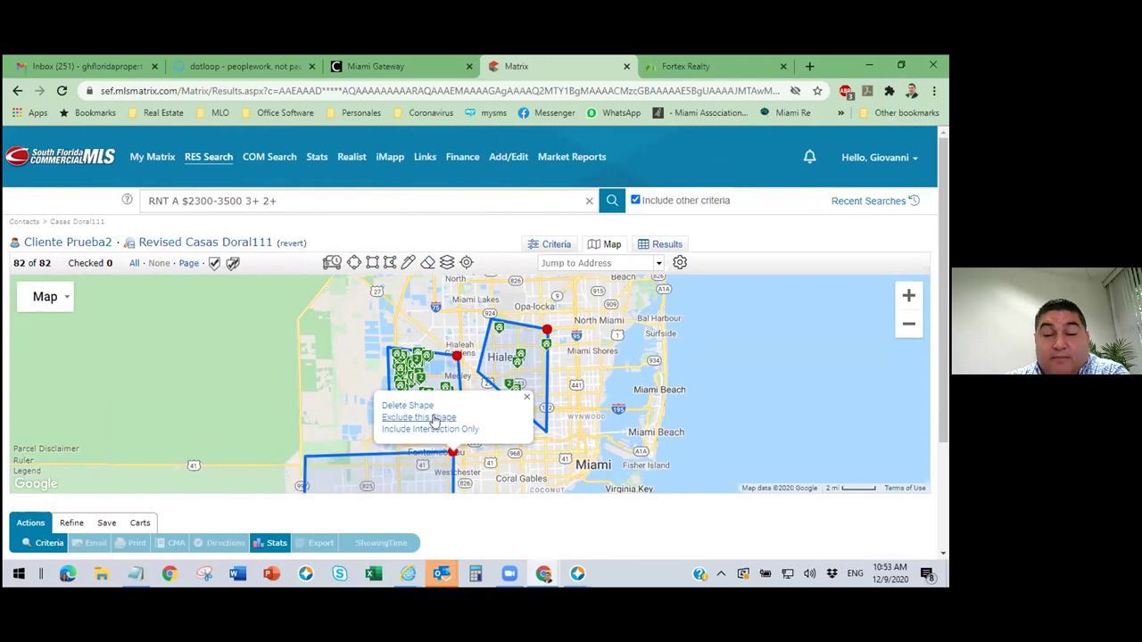
click(667, 245)
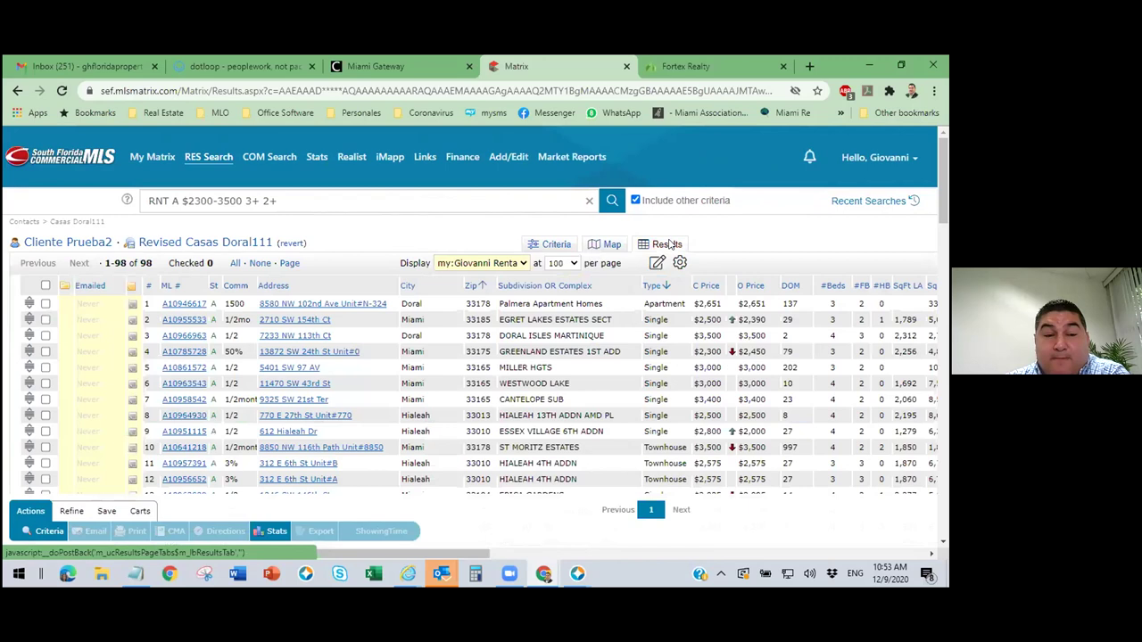
drag(473, 554, 732, 567)
scroll(776, 564, right, 1)
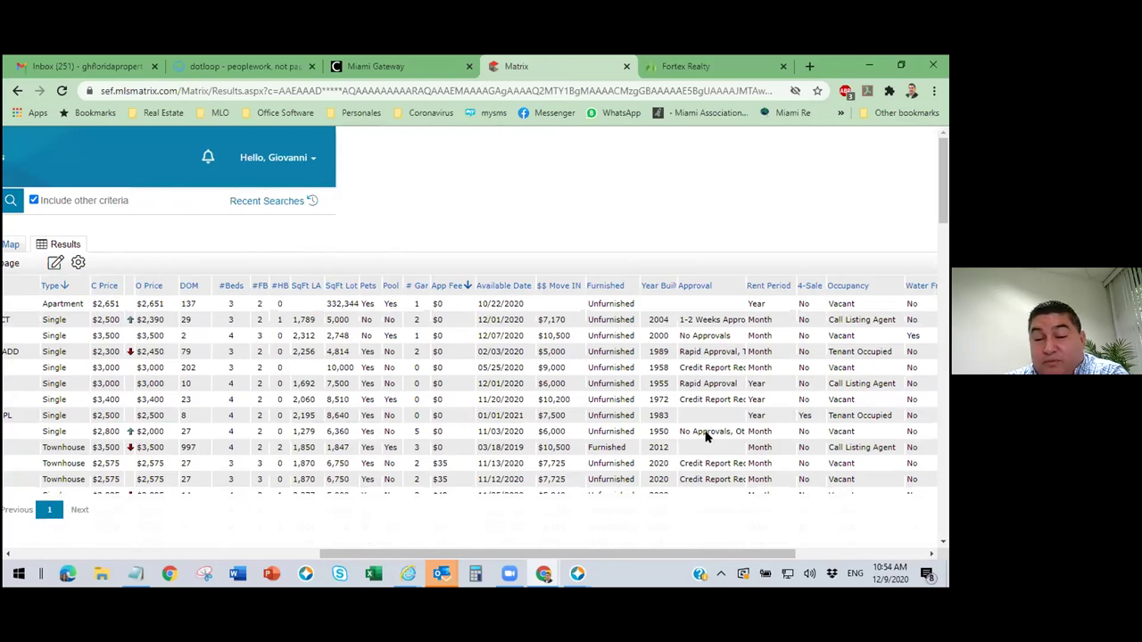
scroll(704, 435, down, 3)
scroll(718, 332, up, 3)
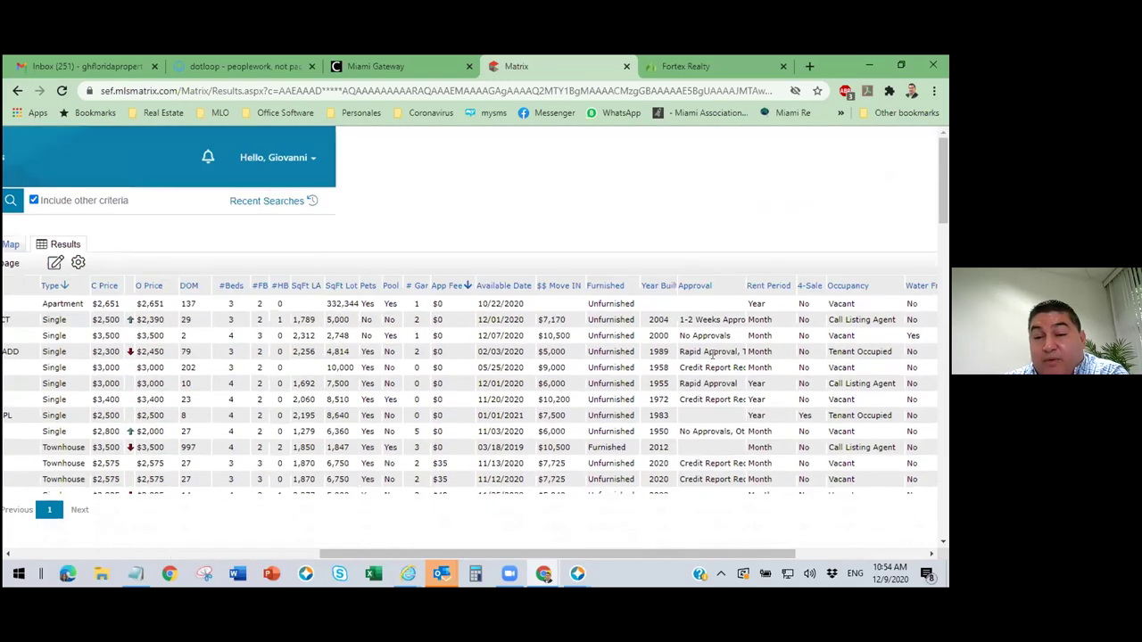
scroll(723, 406, down, 3)
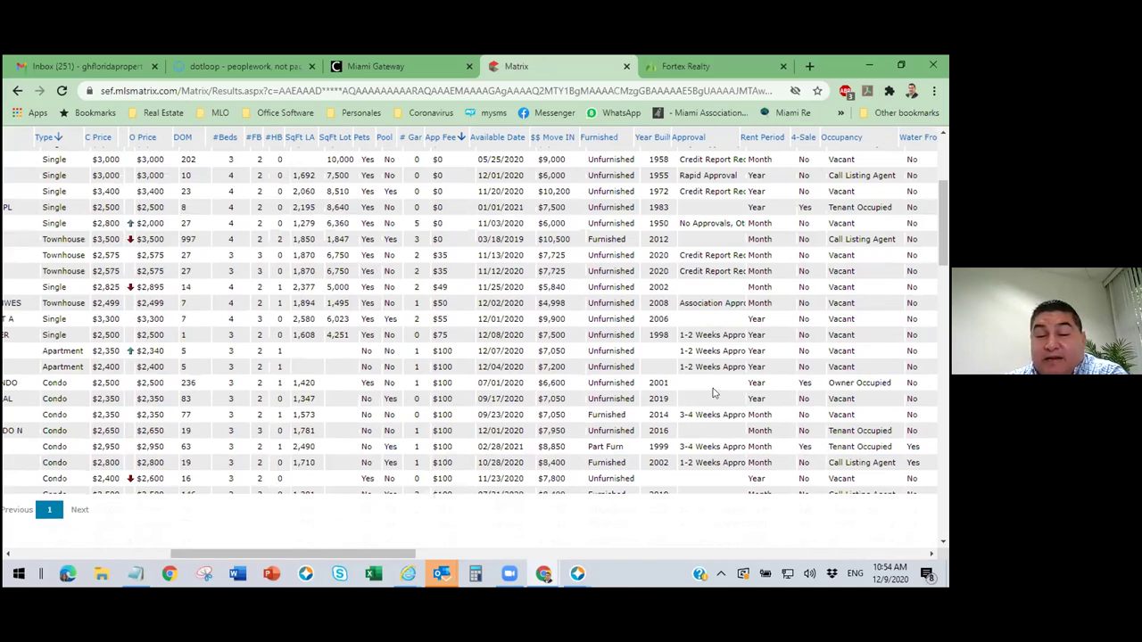
scroll(715, 399, down, 1)
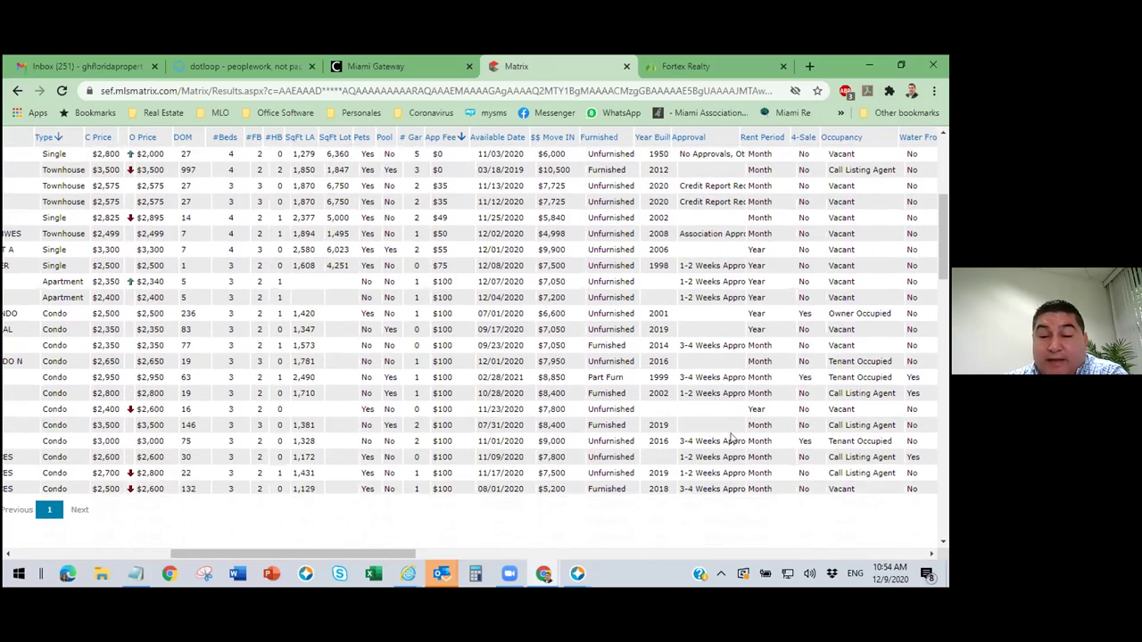
scroll(729, 437, down, 1)
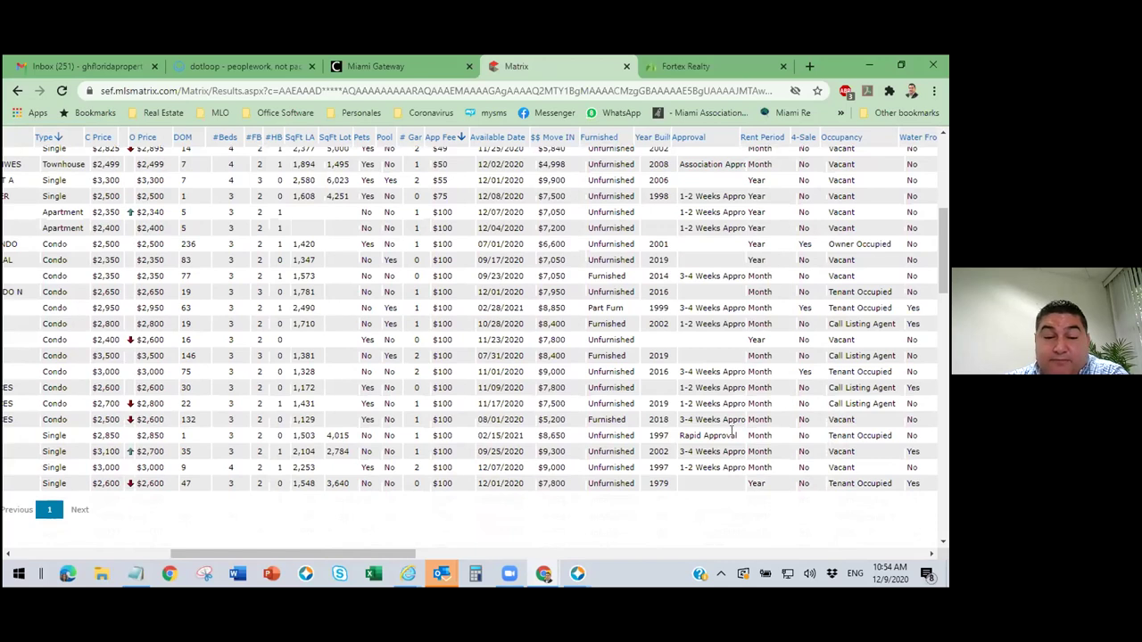
scroll(732, 432, up, 8)
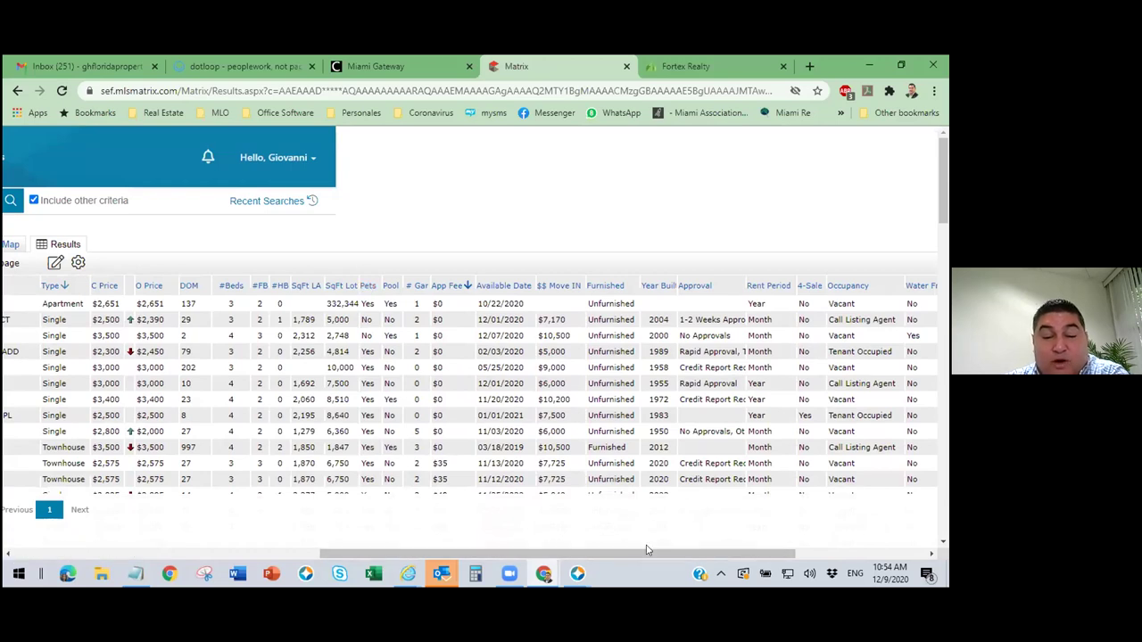
drag(615, 553, 364, 535)
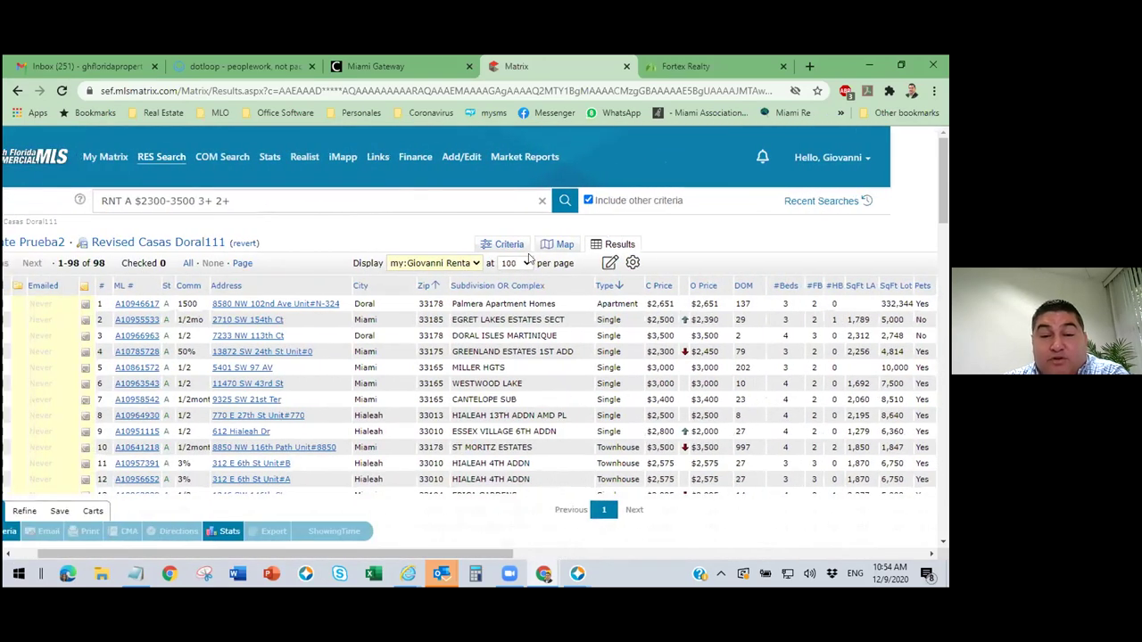
Review the rental search criteria on the Criteria tab.
click(513, 248)
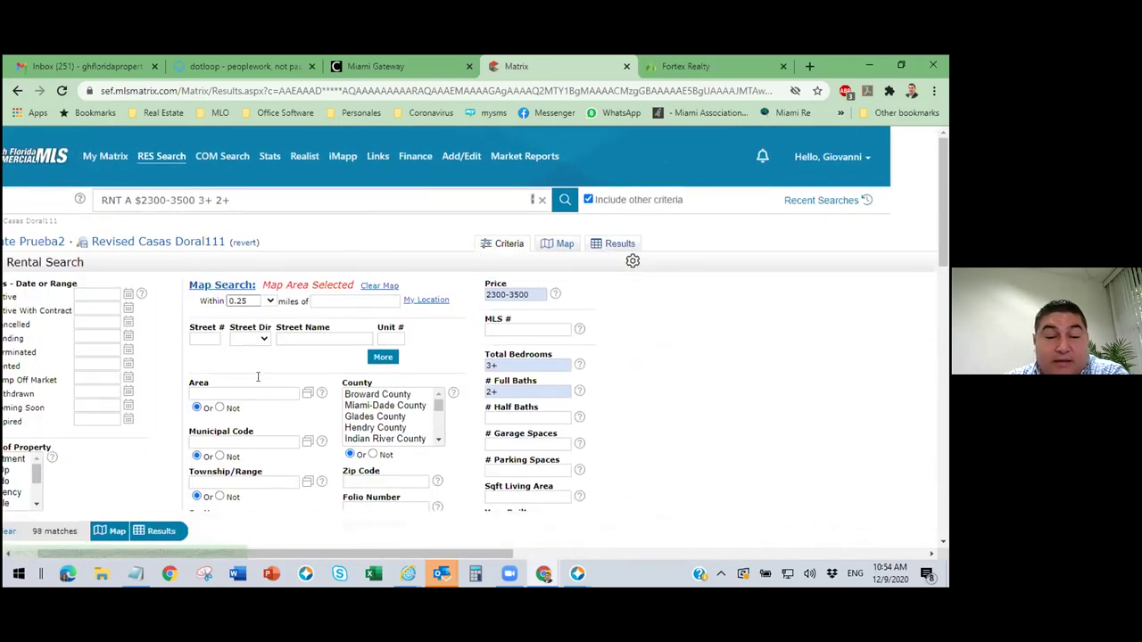
scroll(250, 401, down, 3)
drag(234, 553, 210, 553)
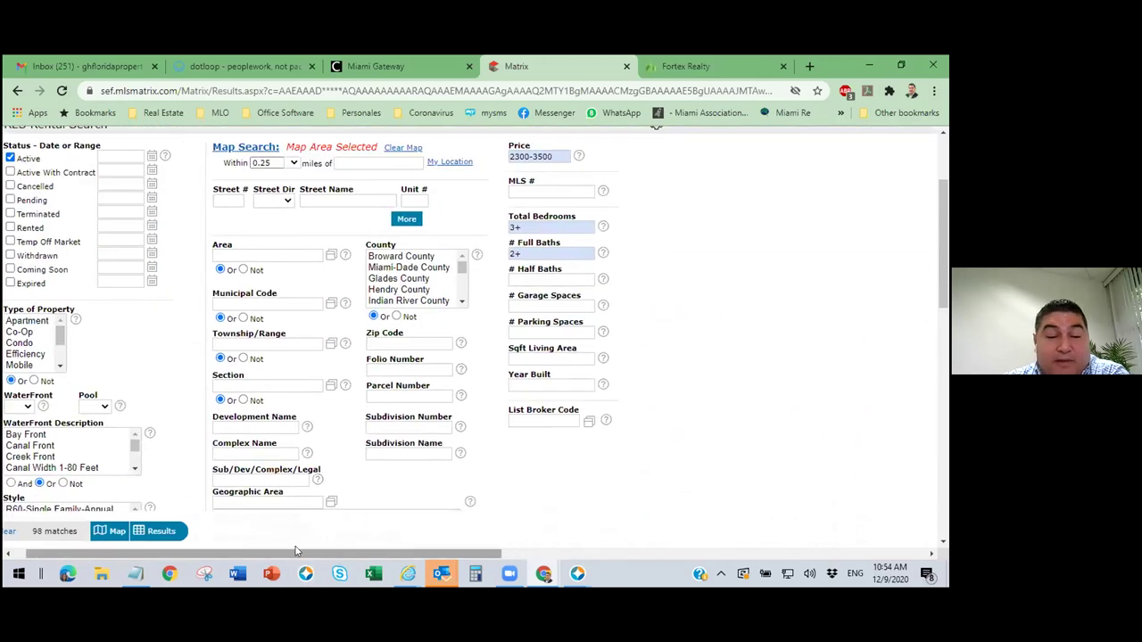
scroll(216, 392, down, 2)
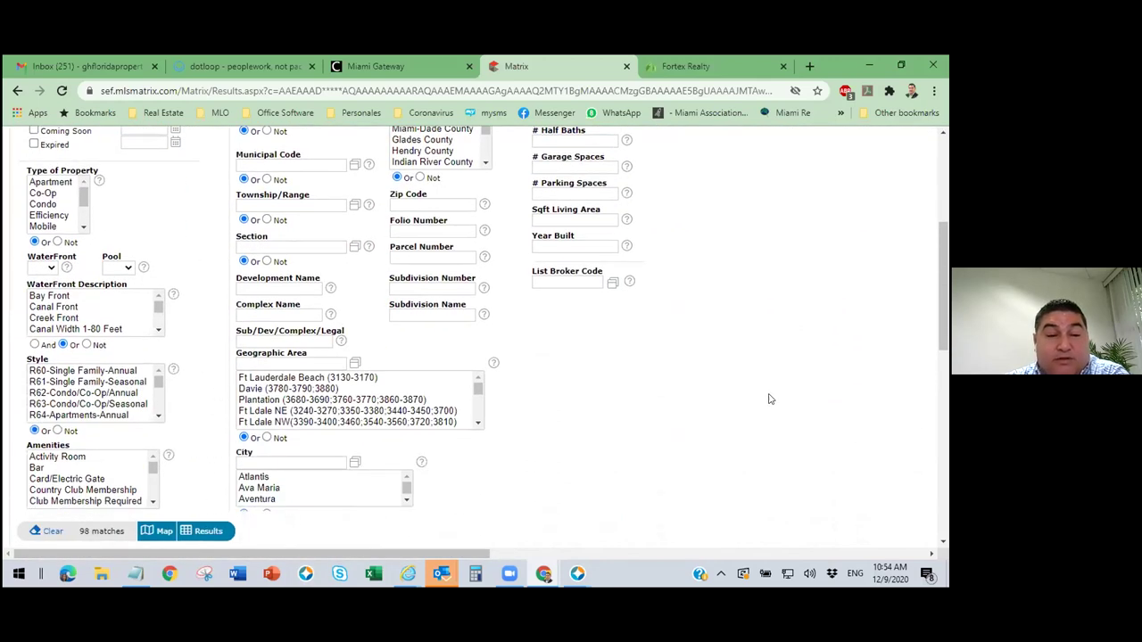
scroll(771, 399, up, 5)
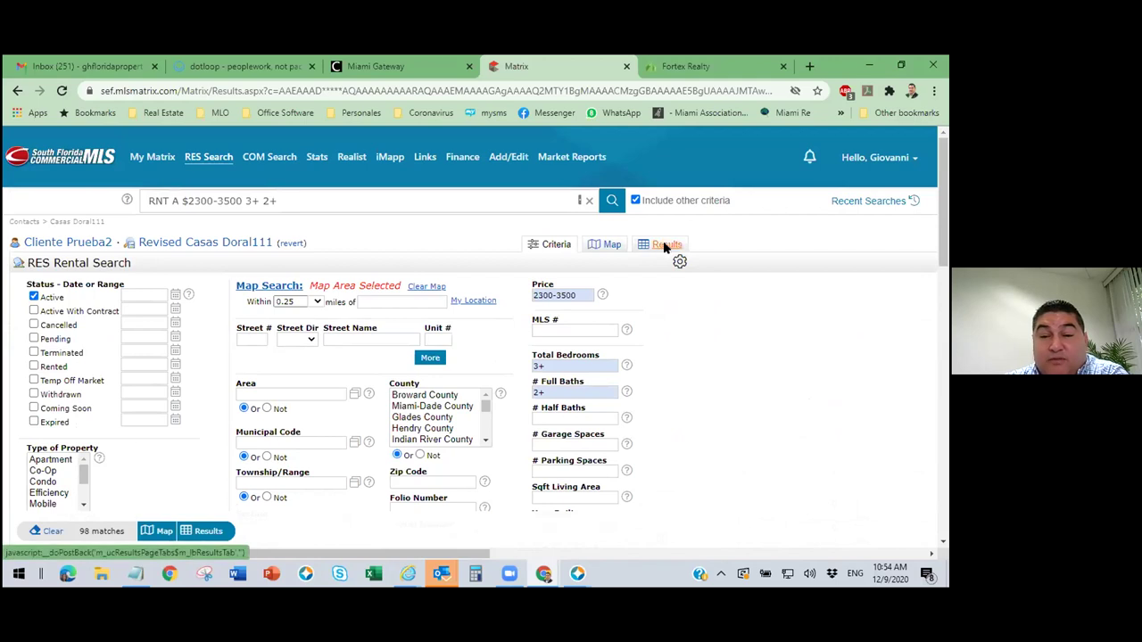
Sort the 98 results by the Pets column, no-pets listings first, and show them on the map.
click(664, 247)
drag(449, 554, 695, 557)
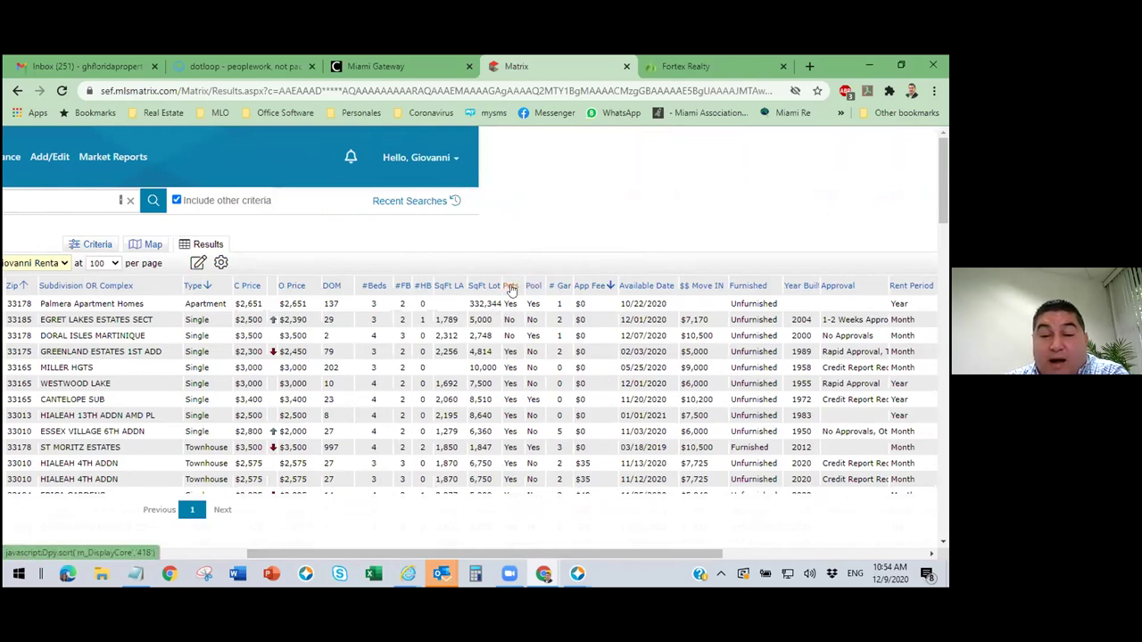
click(511, 289)
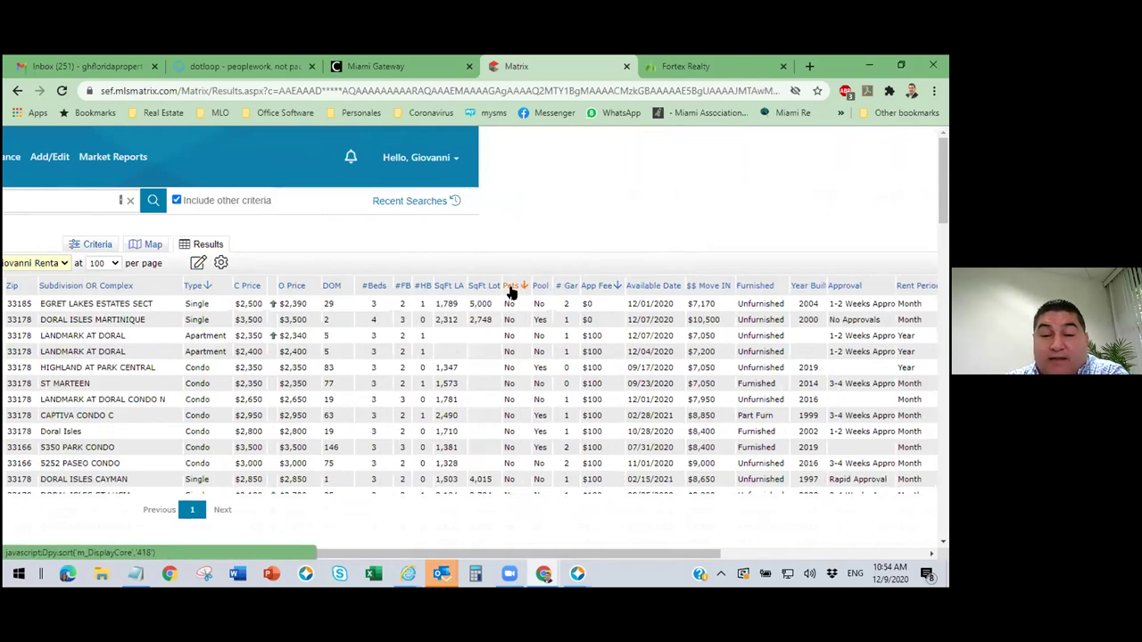
drag(311, 552, 135, 553)
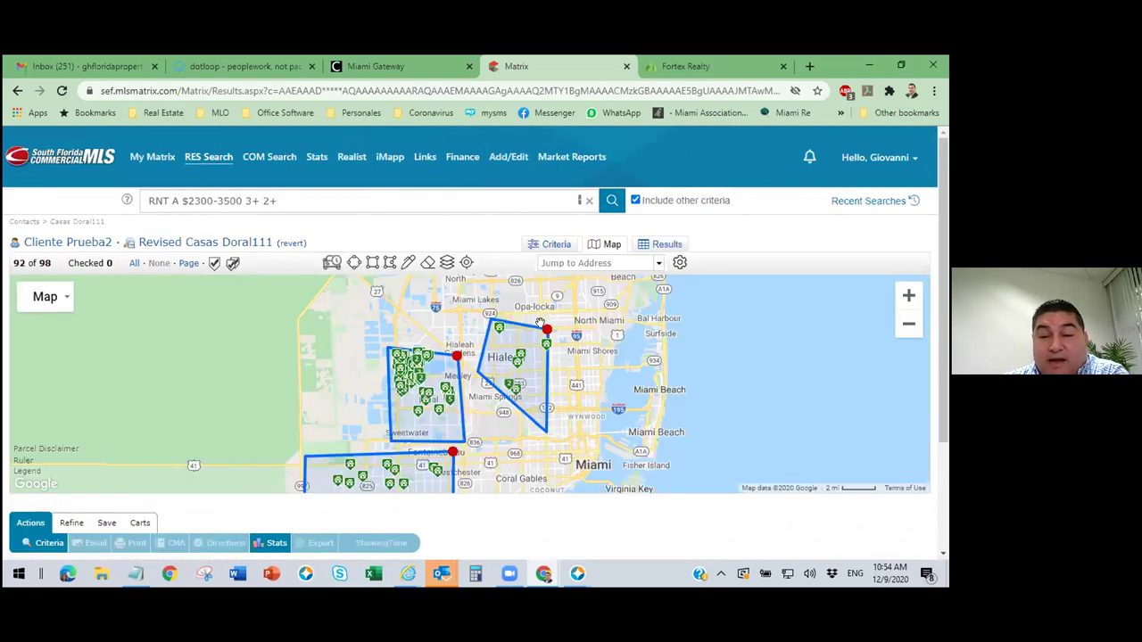
click(547, 332)
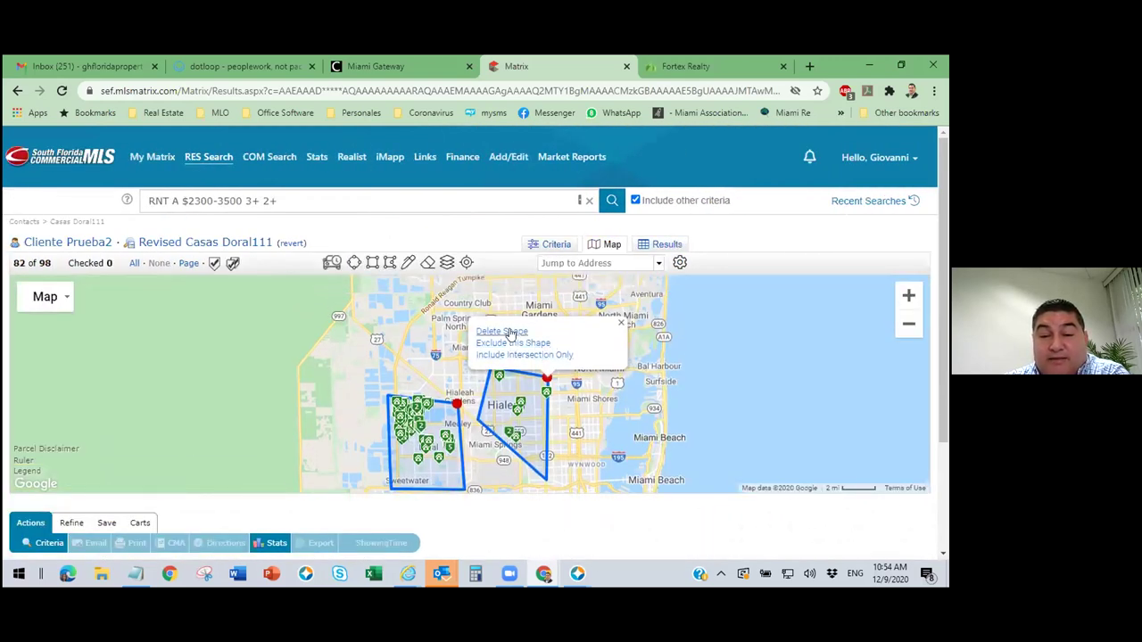
Delete the eastern search shape and temporarily exclude the southern shape.
click(503, 329)
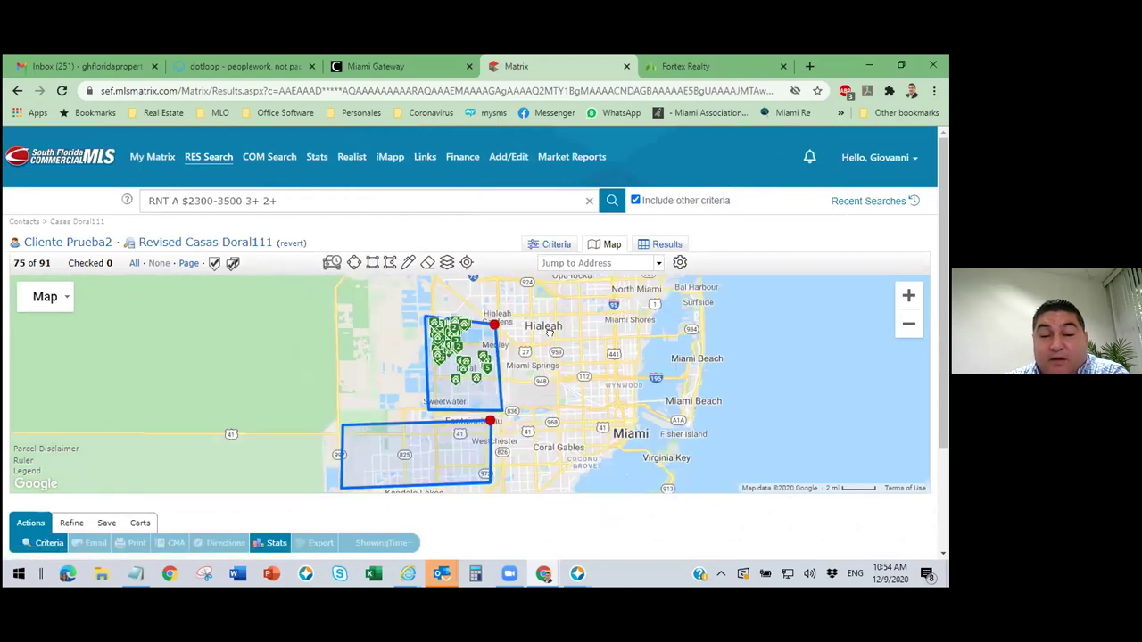
click(495, 369)
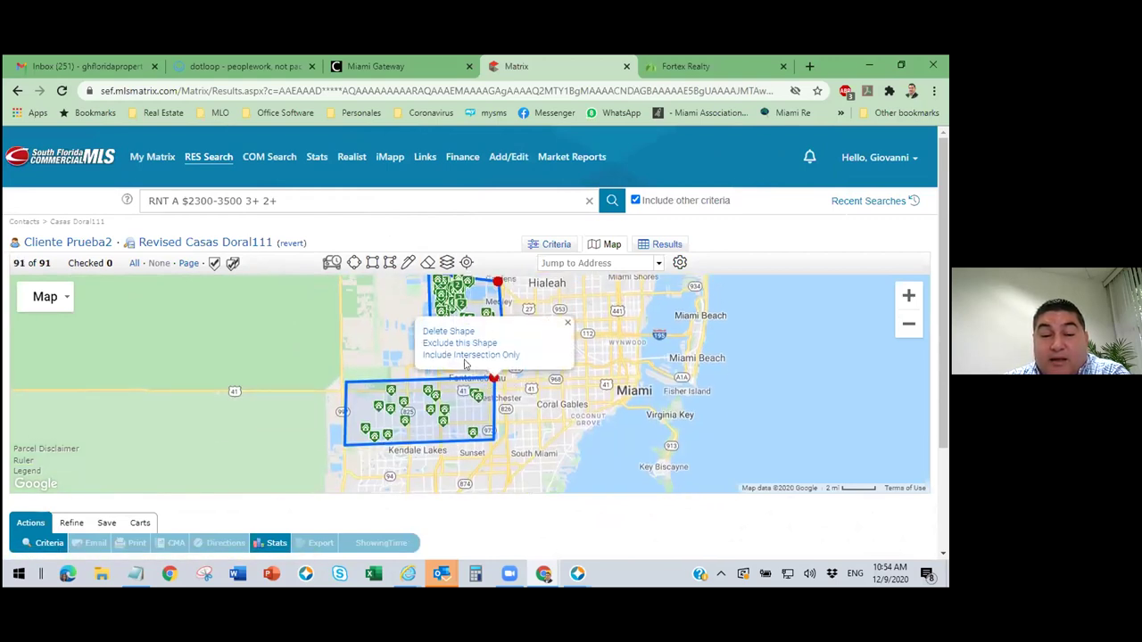
click(478, 343)
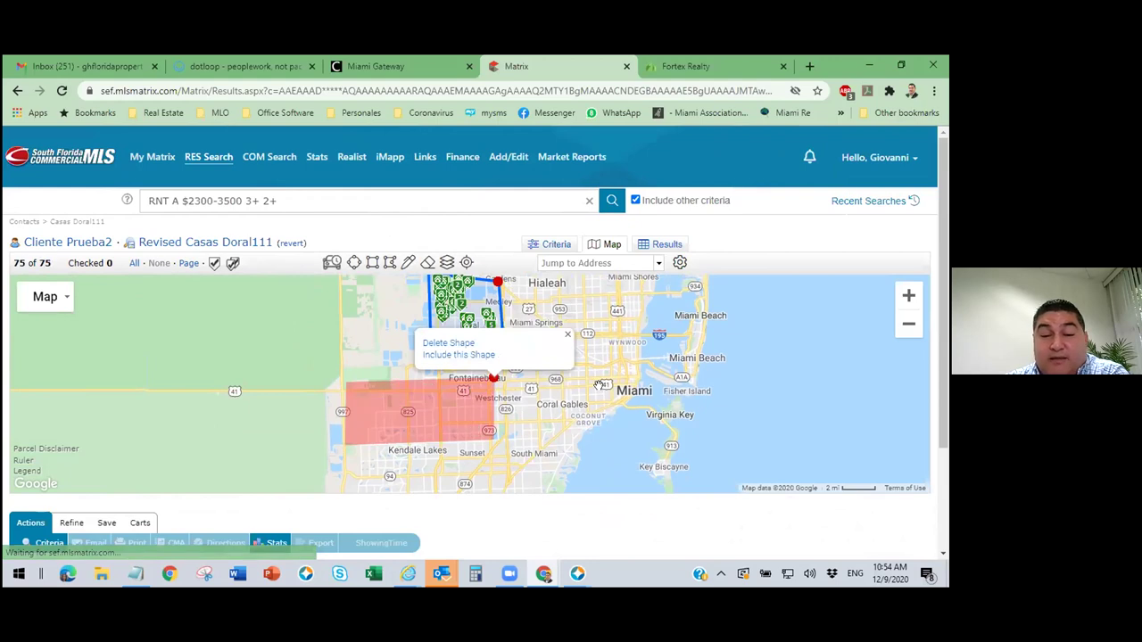
click(568, 393)
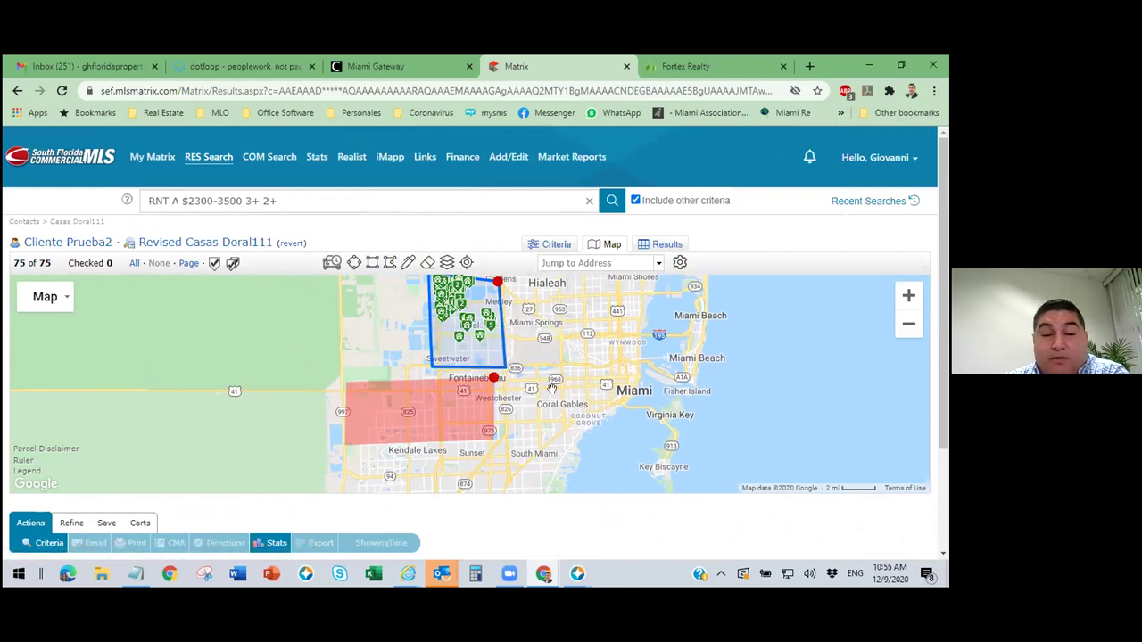
click(495, 372)
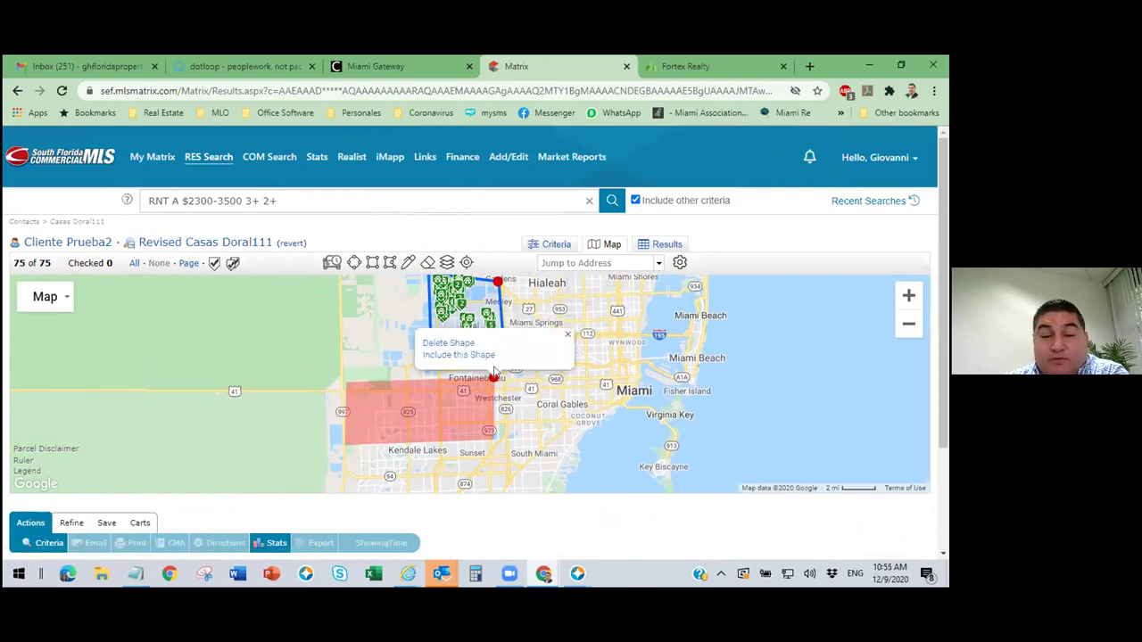
click(496, 289)
Exclude the Doral-area shape, re-include the southern shape, and view the 16 matching rentals.
click(493, 283)
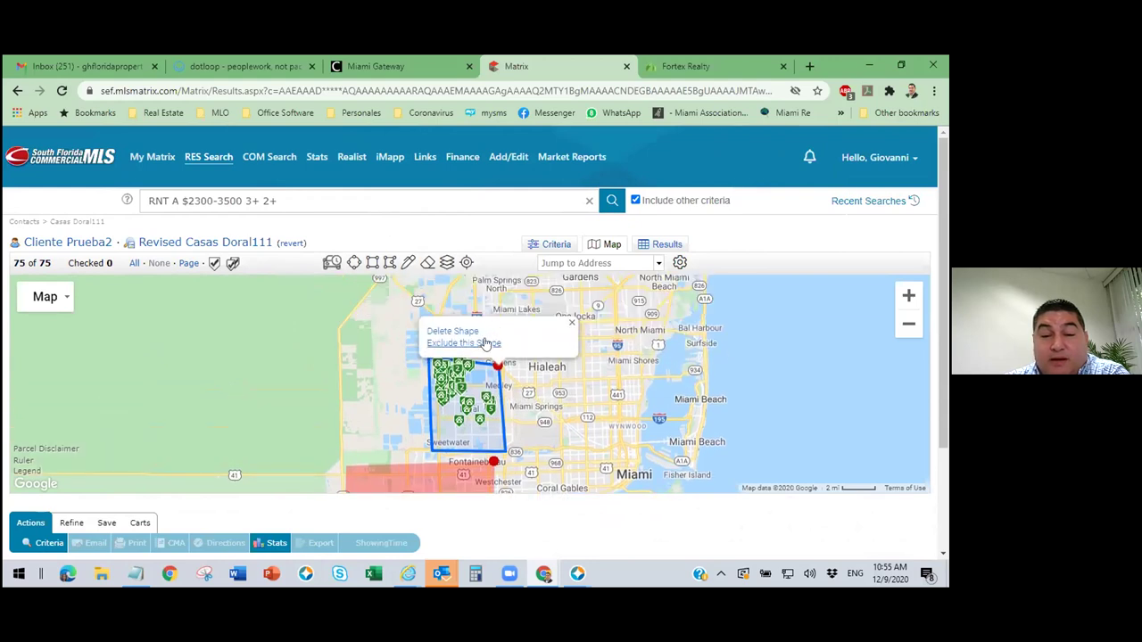
click(482, 346)
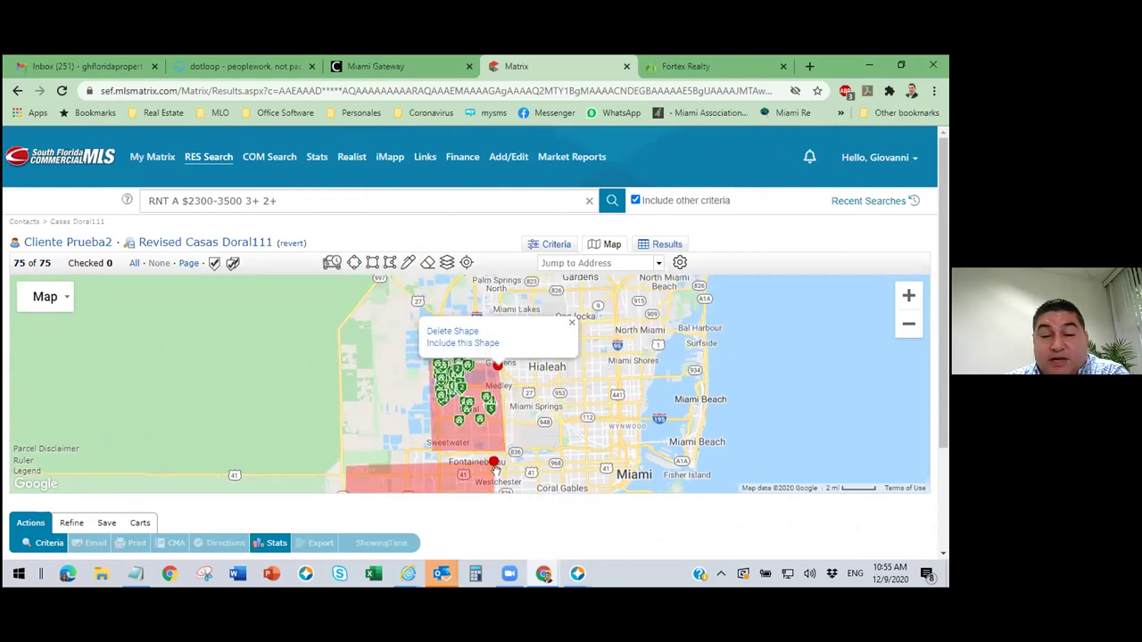
click(491, 465)
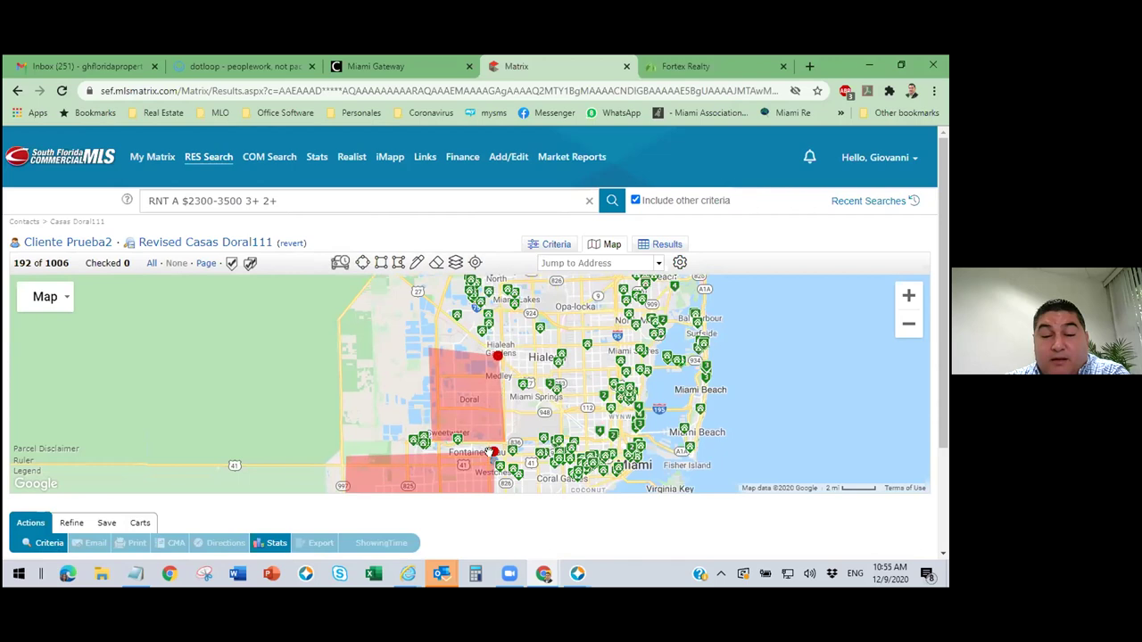
click(492, 457)
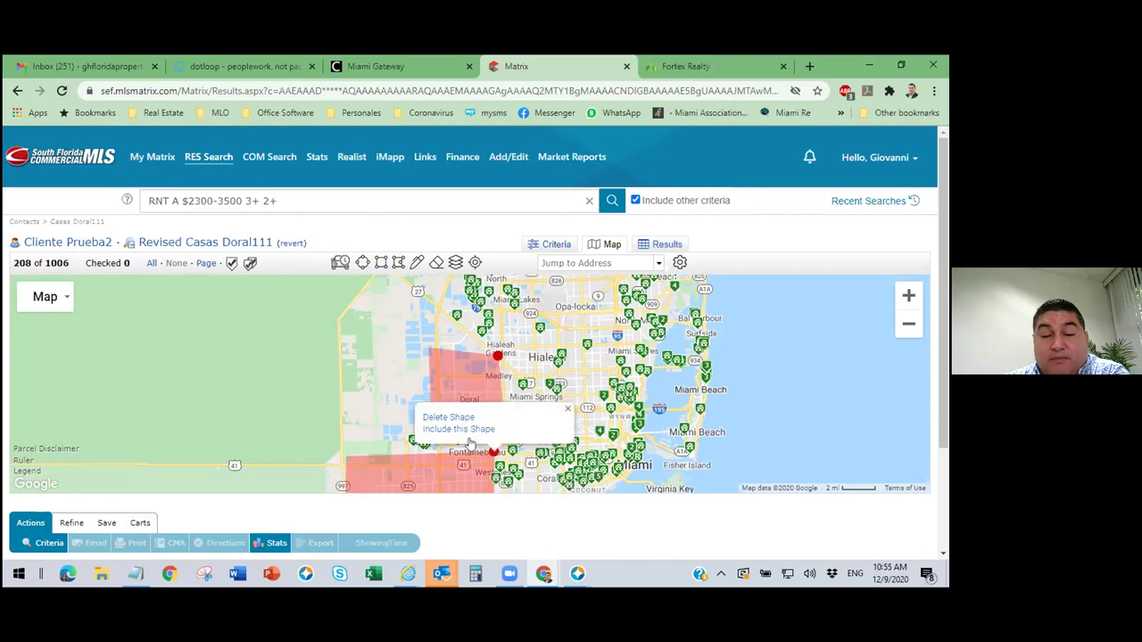
click(456, 430)
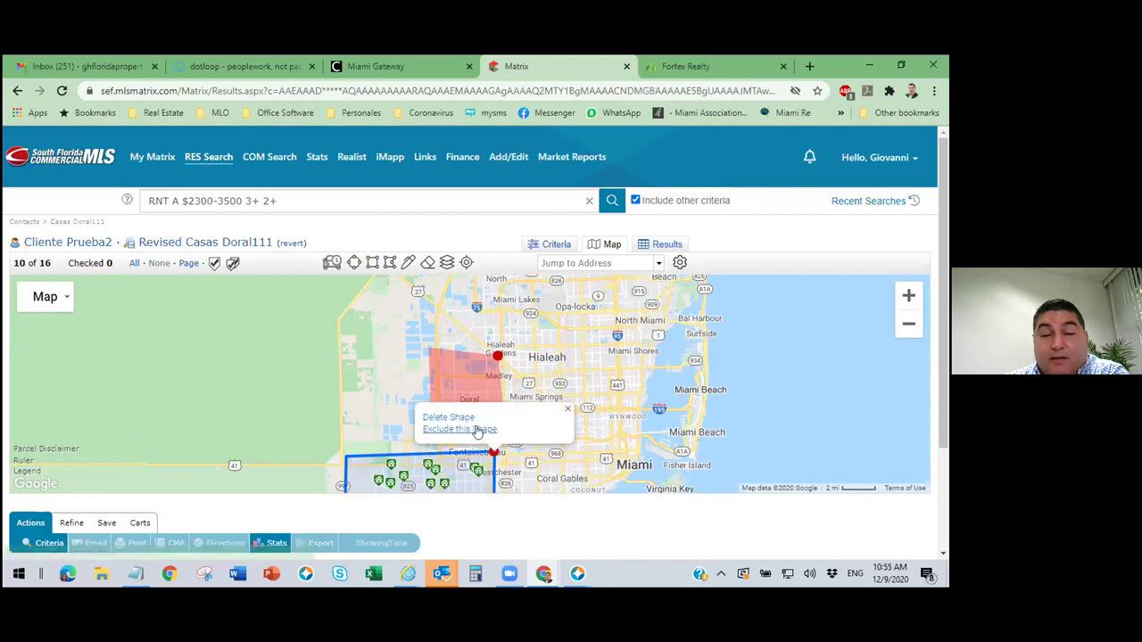
click(666, 246)
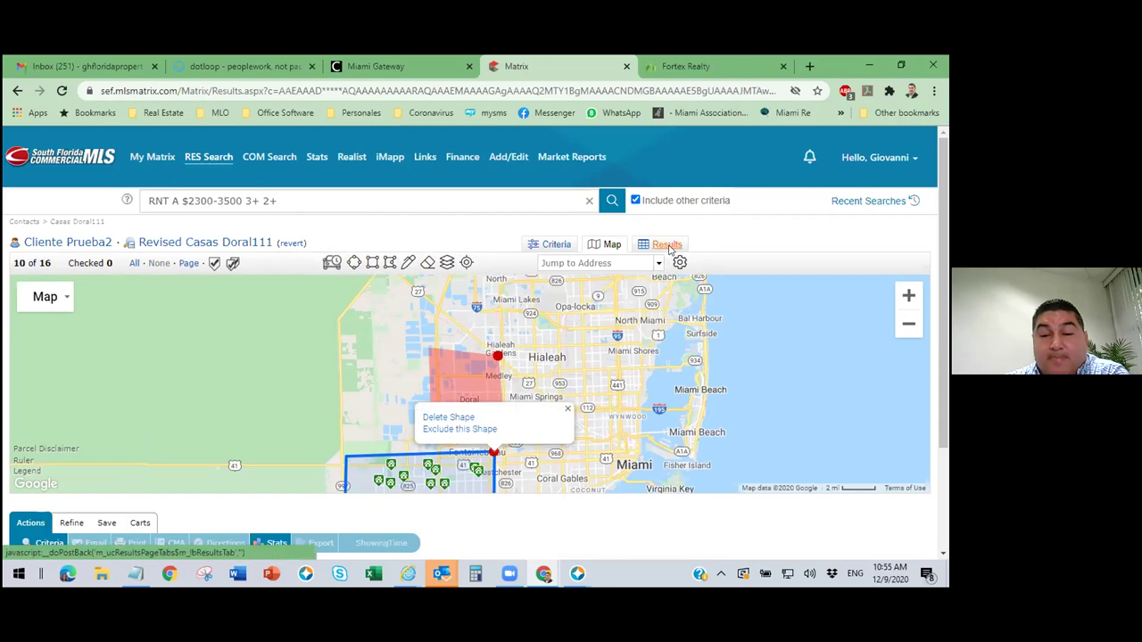
drag(429, 552, 610, 571)
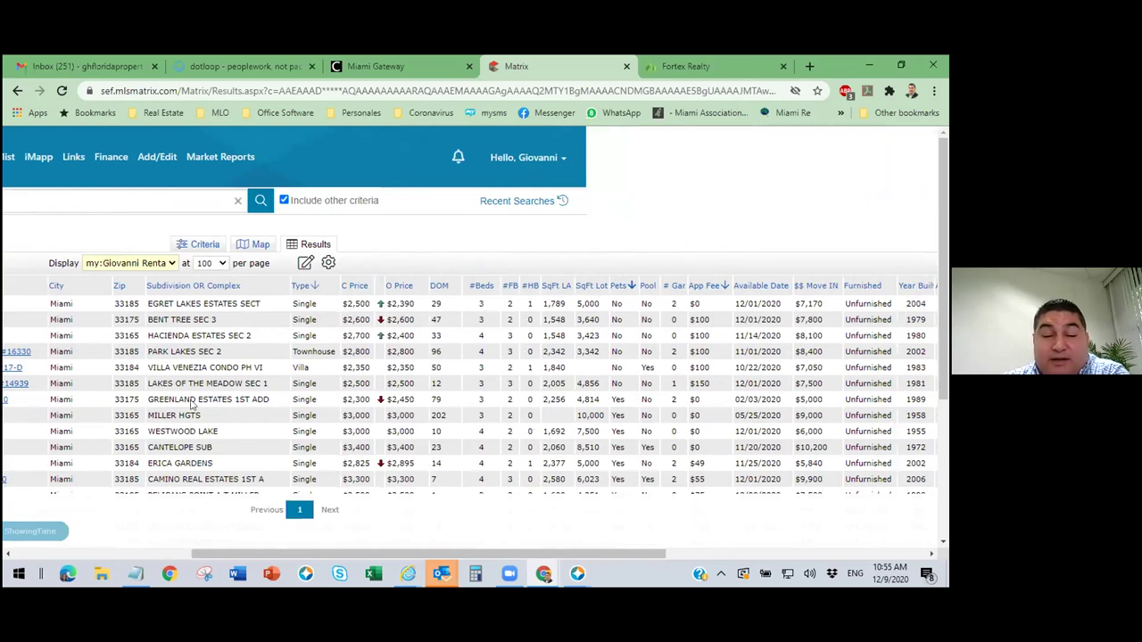
click(204, 245)
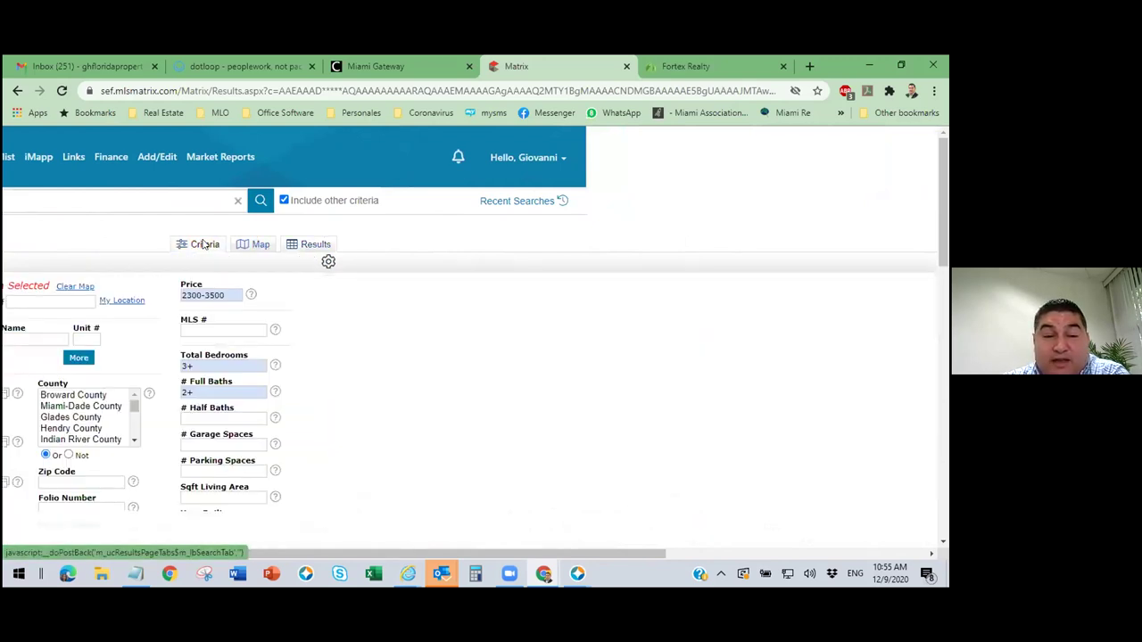
click(315, 244)
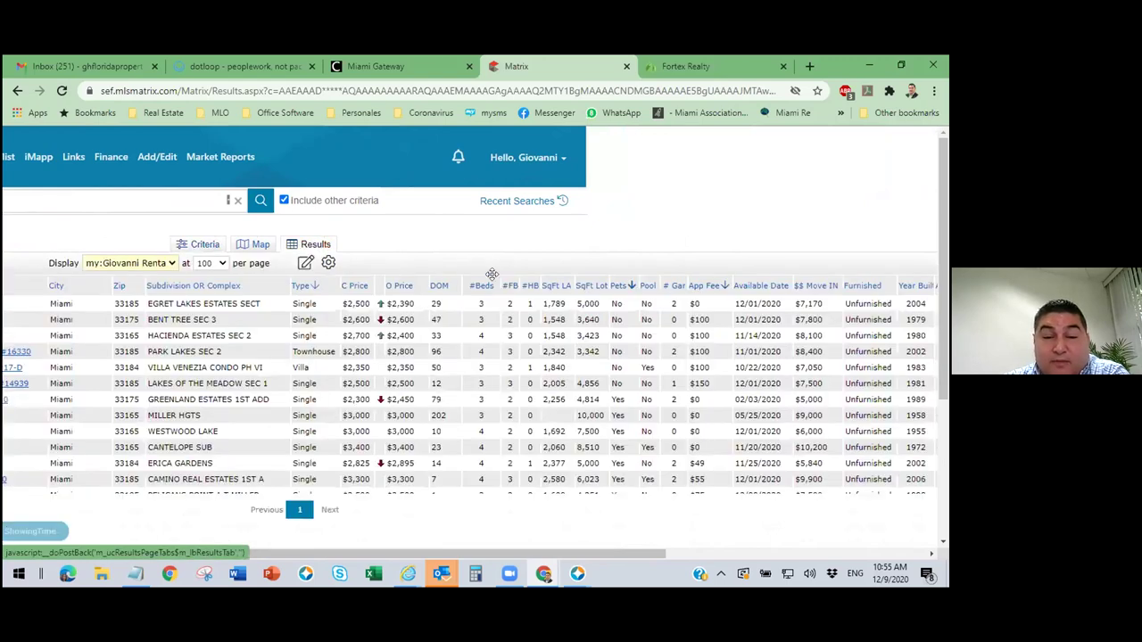
scroll(650, 353, down, 1)
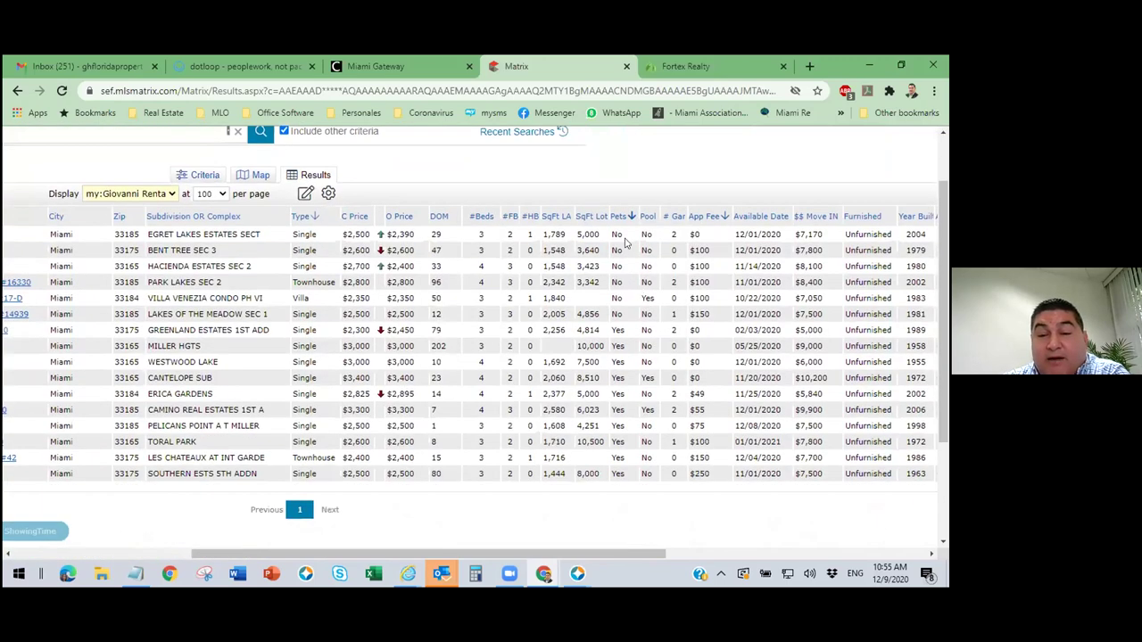